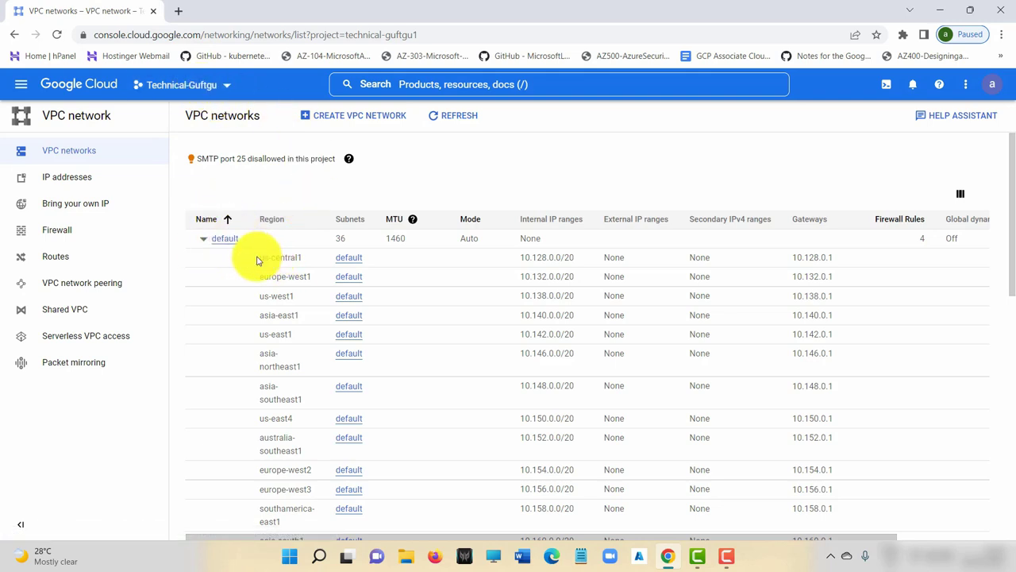
Step: Examine the regions and internal IP ranges of the subnets in the default VPC network
{"action": "left_click_drag", "start_coordinate": [257, 260], "coordinate": [317, 258]}
{"action": "left_click_drag", "start_coordinate": [256, 277], "coordinate": [318, 280]}
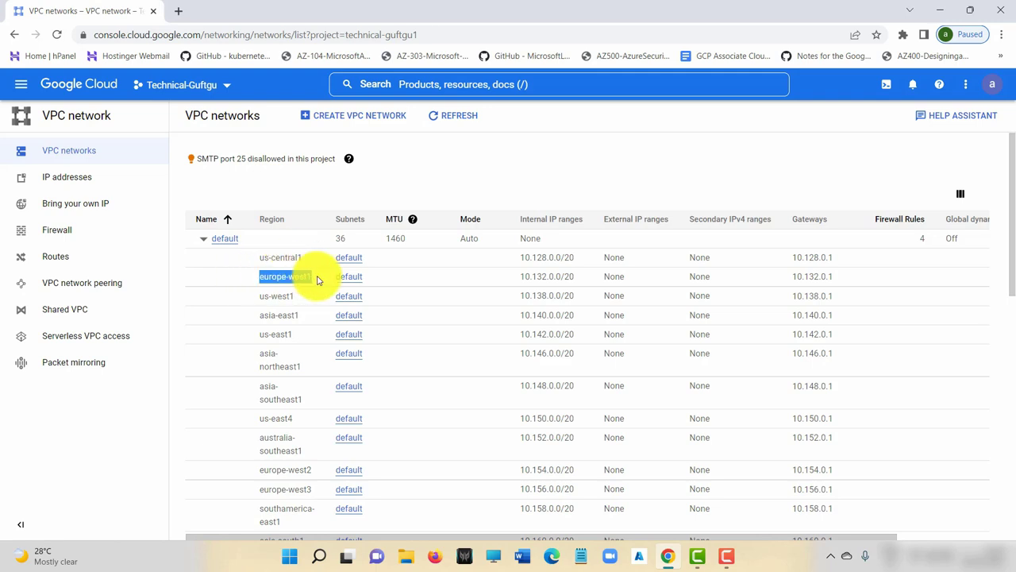
{"action": "left_click_drag", "start_coordinate": [259, 296], "coordinate": [296, 296]}
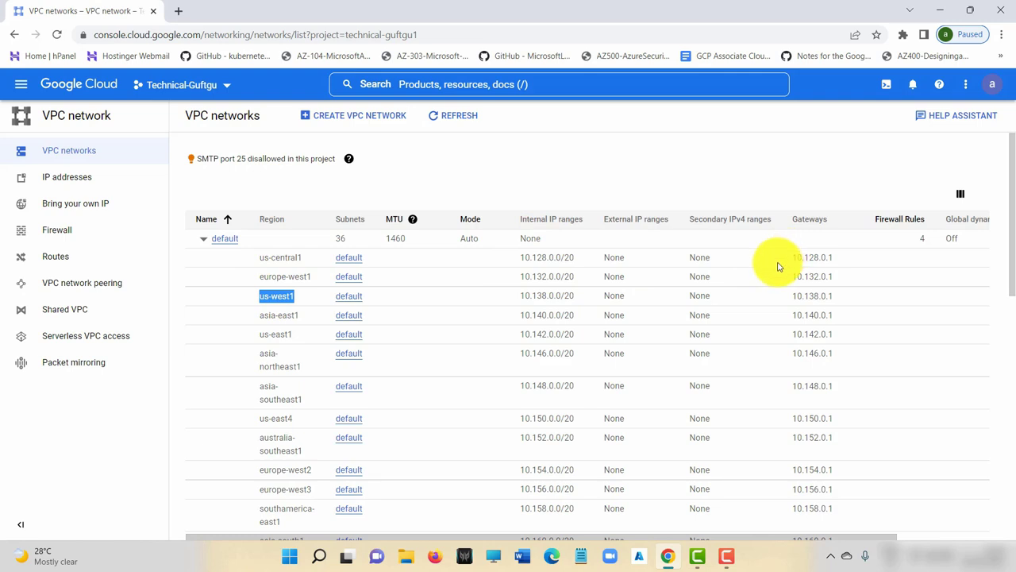
{"action": "left_click_drag", "start_coordinate": [512, 258], "coordinate": [576, 257]}
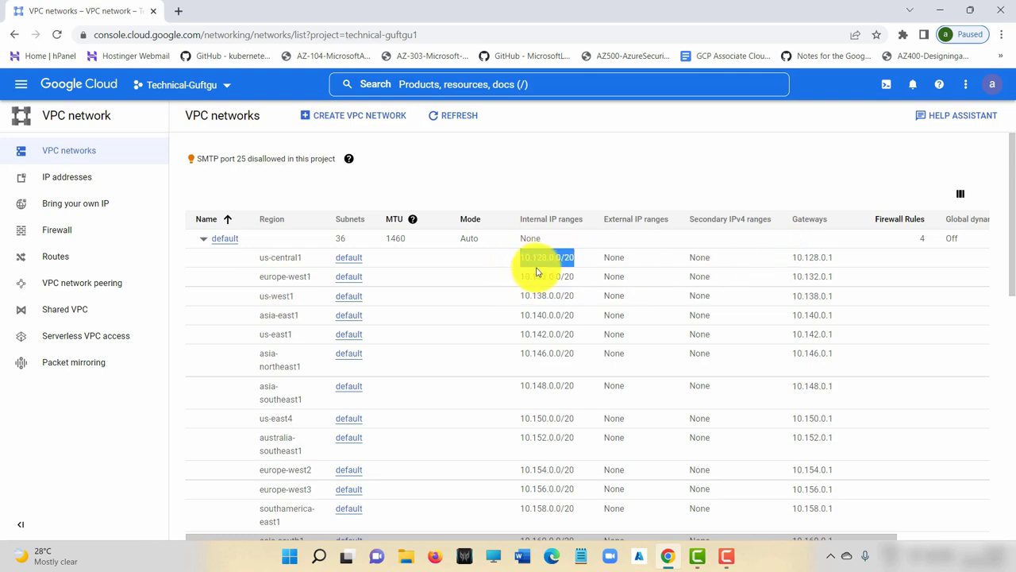
{"action": "left_click_drag", "start_coordinate": [518, 276], "coordinate": [594, 274]}
{"action": "left_click_drag", "start_coordinate": [514, 295], "coordinate": [588, 298]}
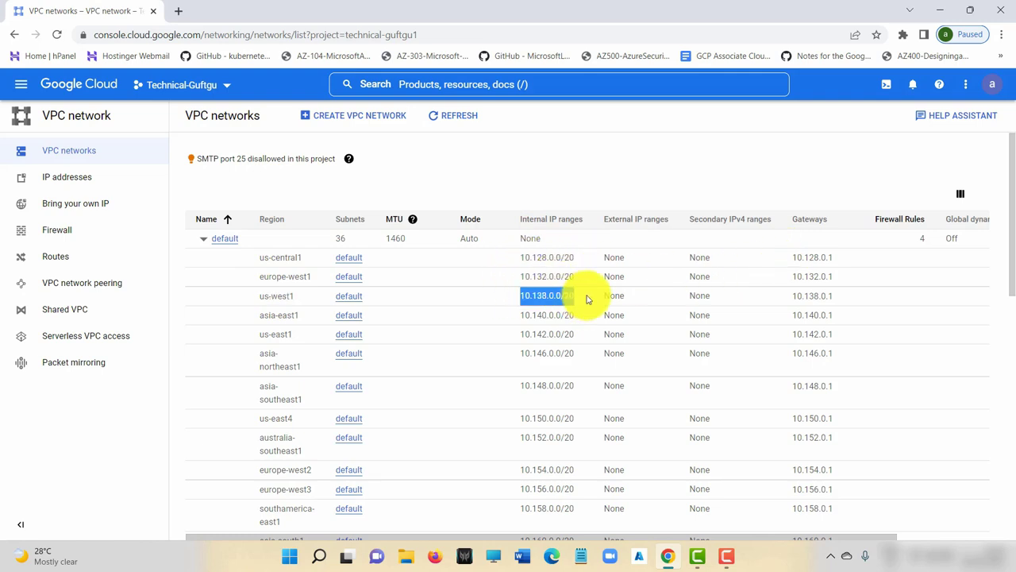
{"action": "left_click_drag", "start_coordinate": [516, 316], "coordinate": [575, 314]}
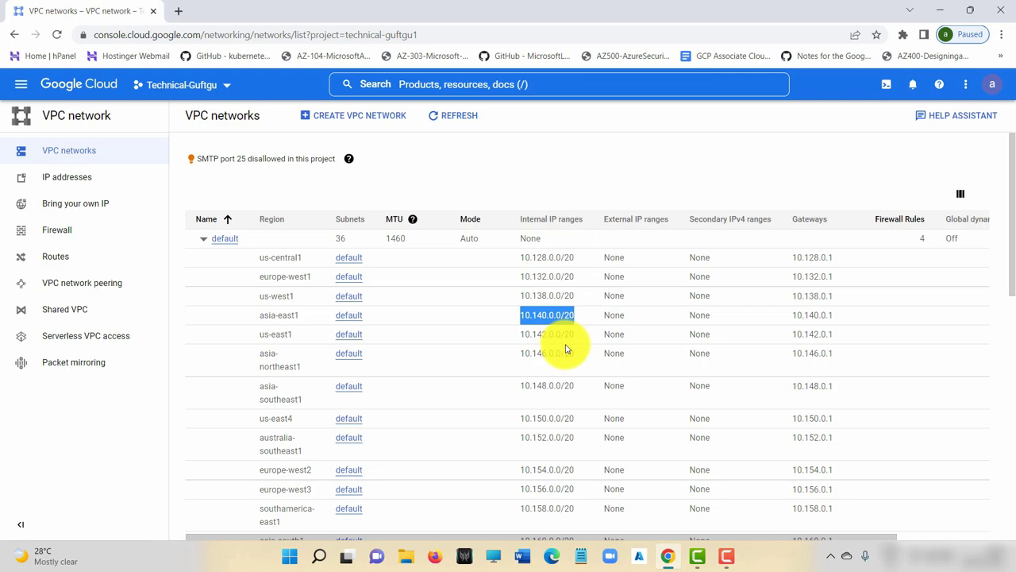
{"action": "scroll", "coordinate": [565, 348], "scroll_direction": "down", "scroll_amount": 2}
{"action": "left_click_drag", "start_coordinate": [519, 339], "coordinate": [573, 339]}
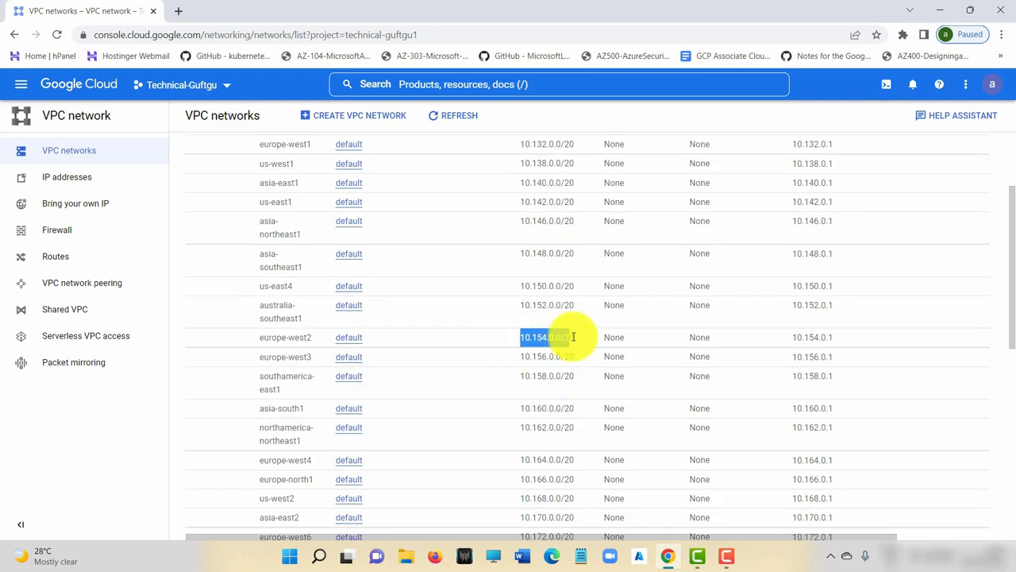
{"action": "left_click_drag", "start_coordinate": [520, 356], "coordinate": [577, 360]}
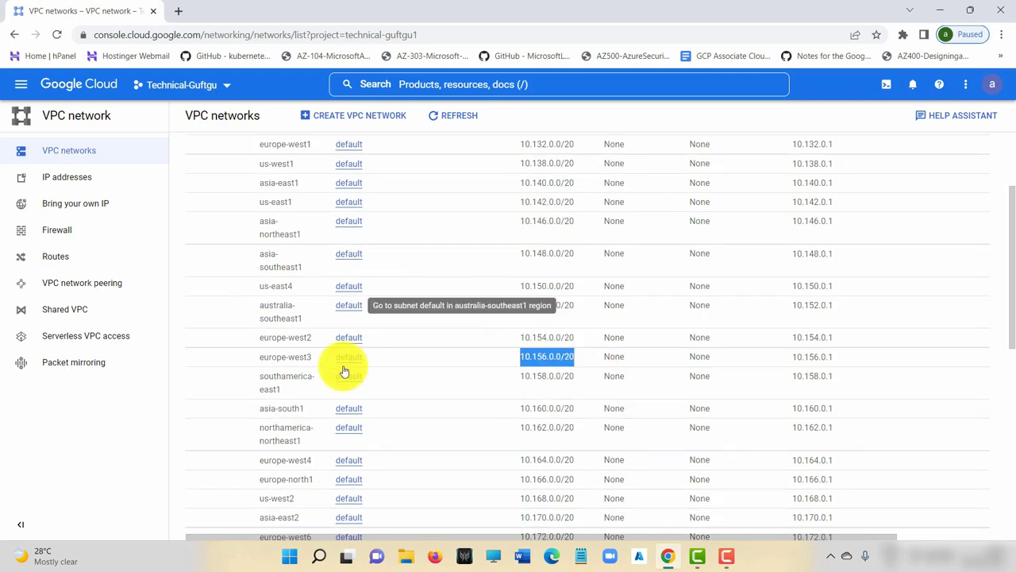
{"action": "scroll", "coordinate": [498, 379], "scroll_direction": "down", "scroll_amount": 1}
{"action": "scroll", "coordinate": [496, 379], "scroll_direction": "down", "scroll_amount": 4}
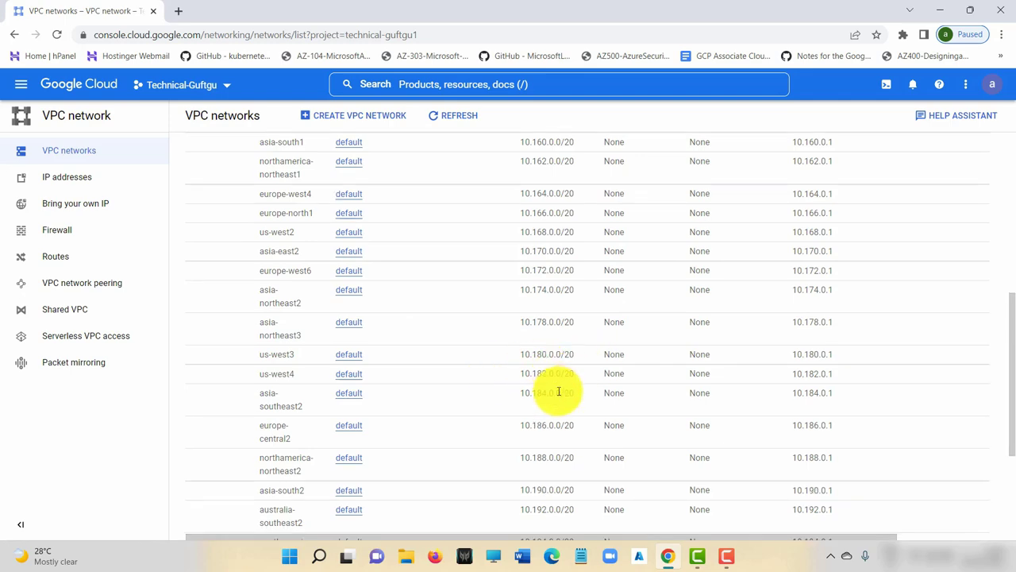
{"action": "scroll", "coordinate": [558, 390], "scroll_direction": "down", "scroll_amount": 3}
{"action": "scroll", "coordinate": [548, 373], "scroll_direction": "up", "scroll_amount": 8}
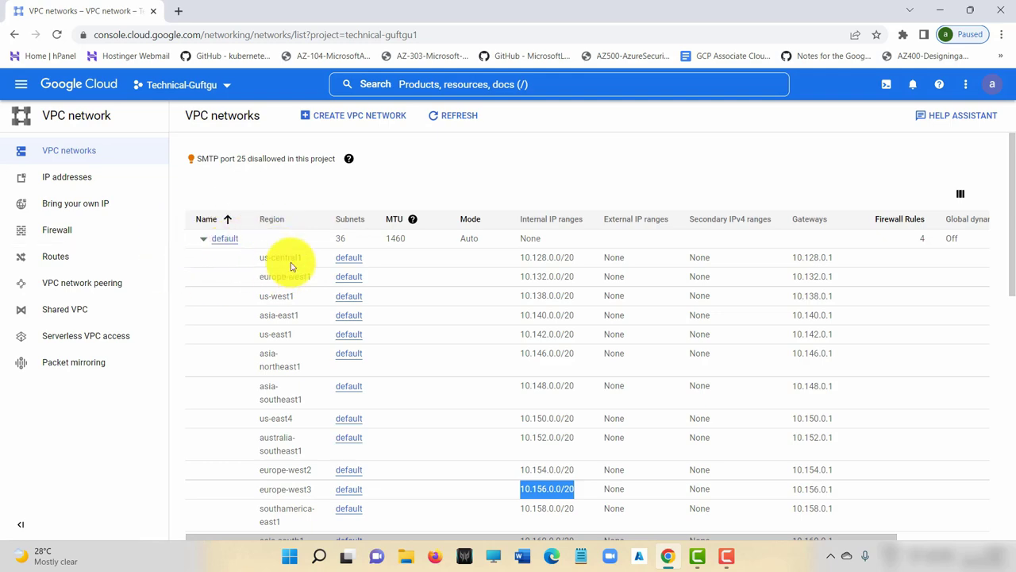
{"action": "scroll", "coordinate": [275, 302], "scroll_direction": "down", "scroll_amount": 1}
{"action": "scroll", "coordinate": [270, 334], "scroll_direction": "down", "scroll_amount": 3}
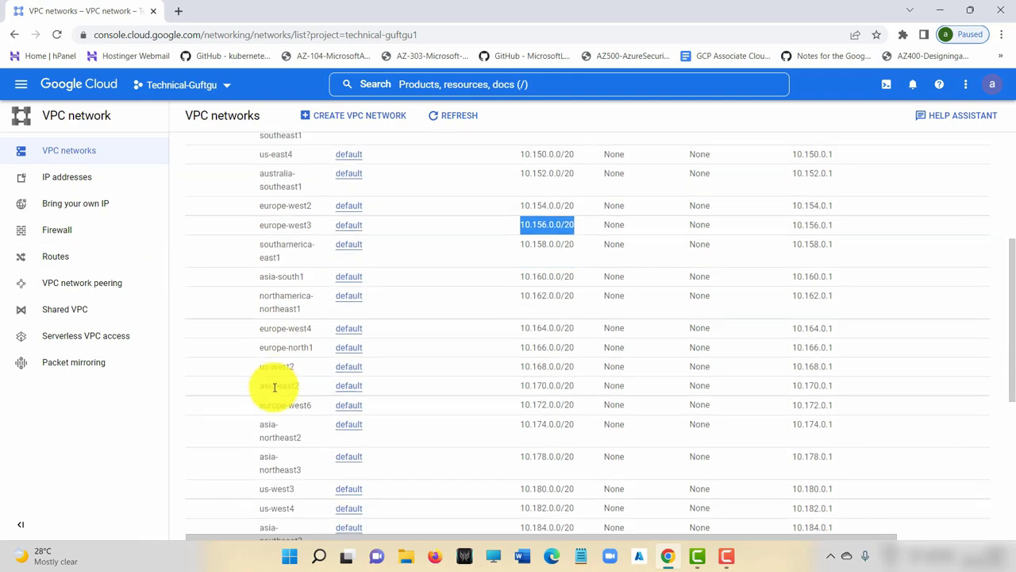
{"action": "left_click_drag", "start_coordinate": [517, 347], "coordinate": [575, 347]}
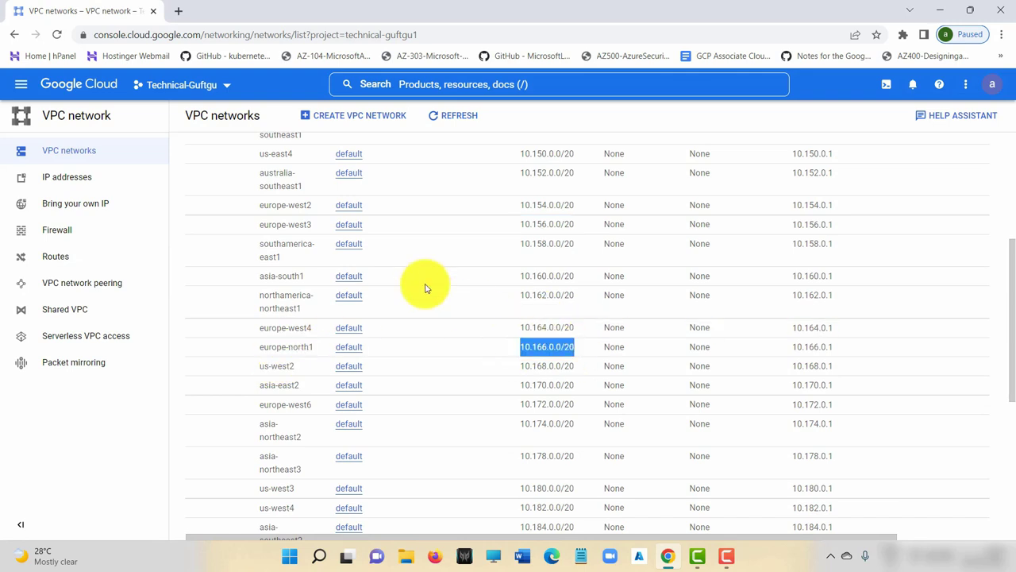
{"action": "scroll", "coordinate": [405, 238], "scroll_direction": "up", "scroll_amount": 3}
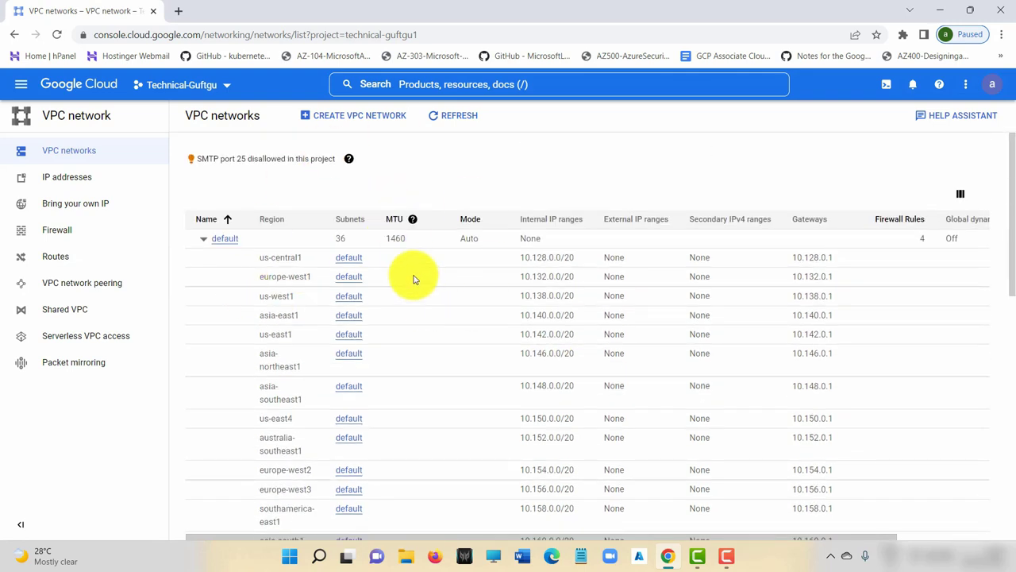
Step: Start creating a new VPC network and name it my-auto-vpc
{"action": "left_click", "coordinate": [387, 121]}
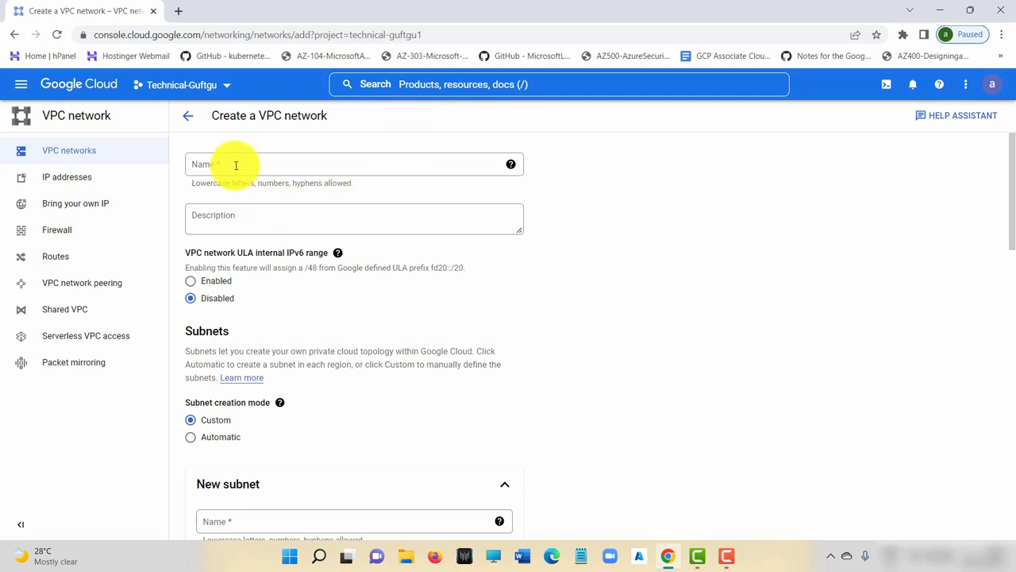
{"action": "left_click", "coordinate": [236, 165]}
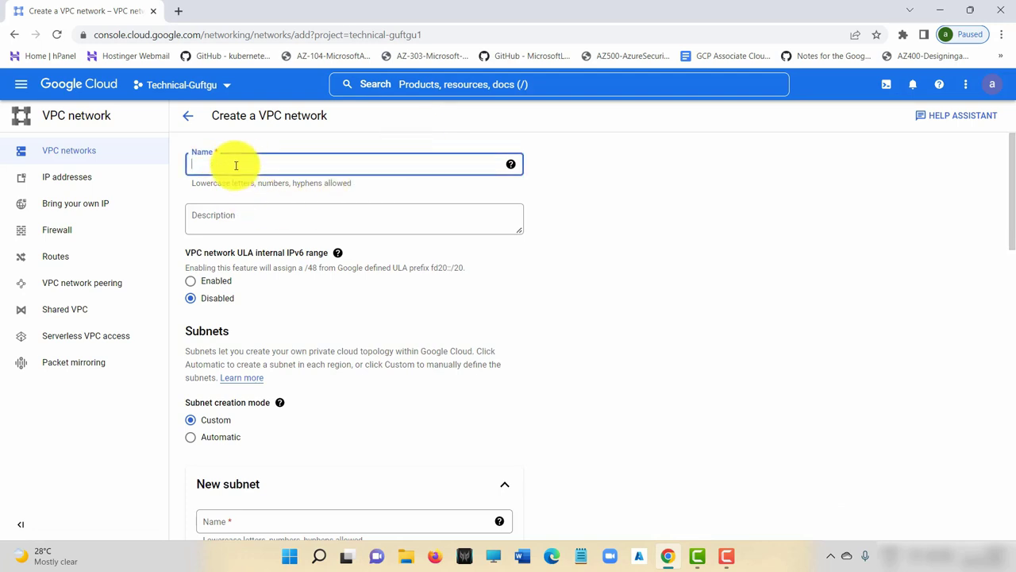
{"action": "type", "text": "my"}
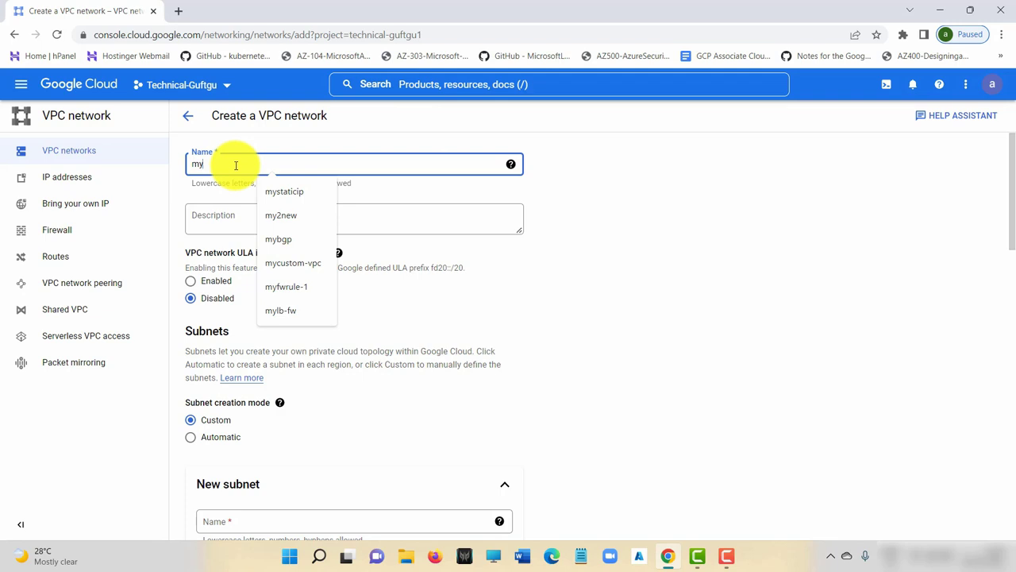
{"action": "type", "text": "-auto-vpc"}
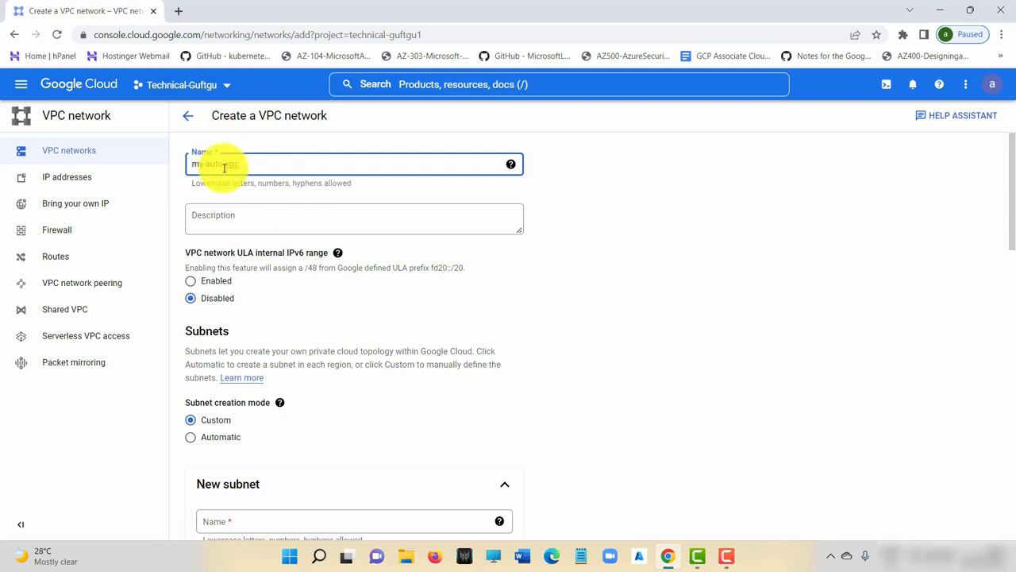
{"action": "left_click", "coordinate": [506, 168]}
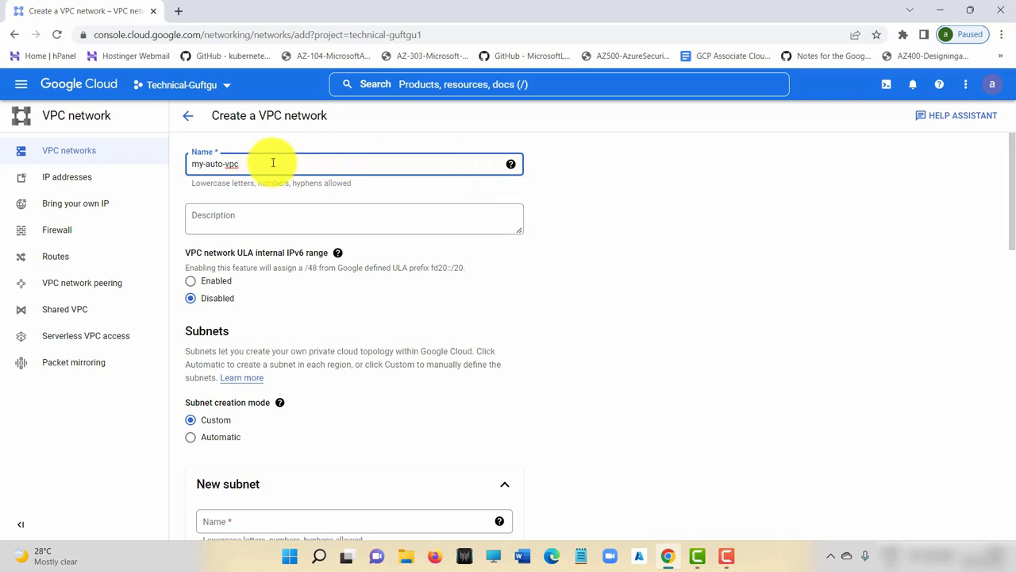
Step: Enter the network description "ye mera pehla vpc hai,jo main console ki help se create kar raha hu."
{"action": "left_click", "coordinate": [237, 217]}
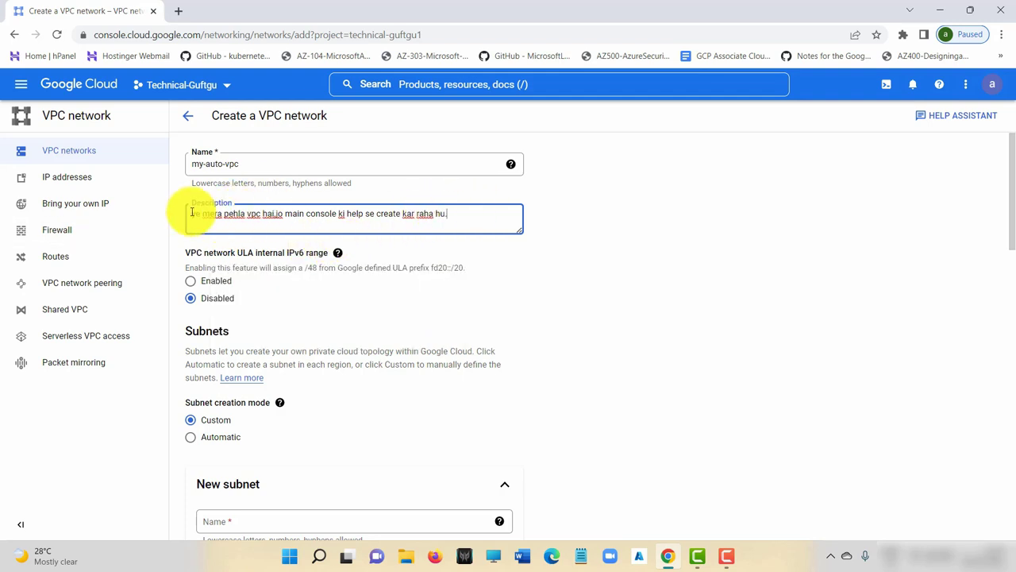
{"action": "key", "text": "Tab"}
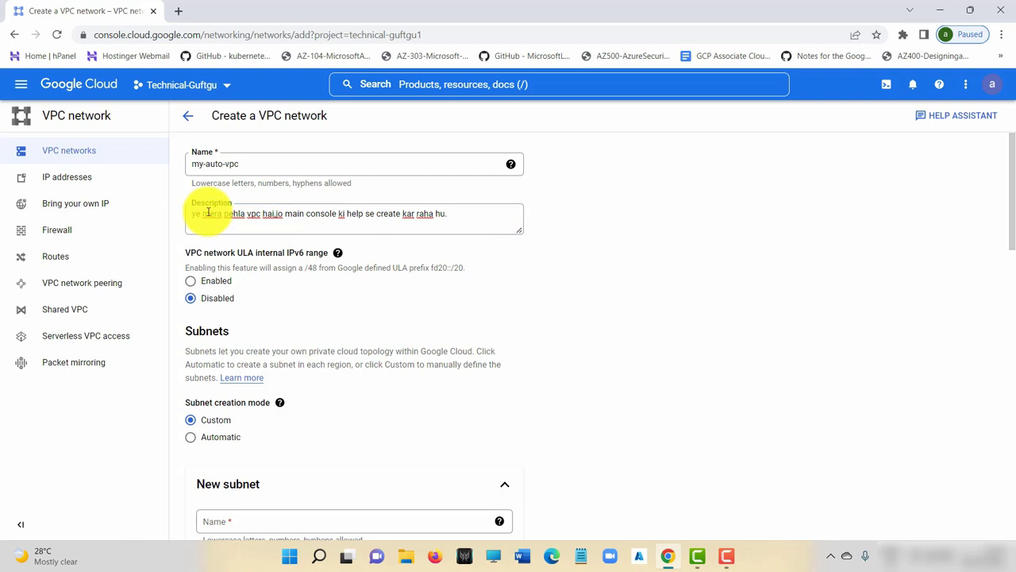
{"action": "left_click", "coordinate": [208, 213]}
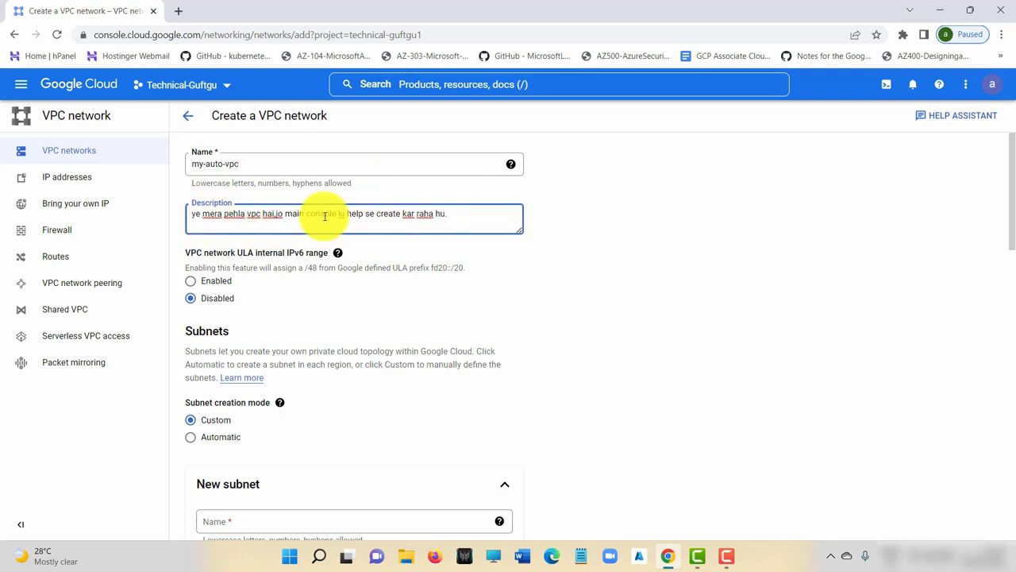
{"action": "left_click", "coordinate": [469, 226]}
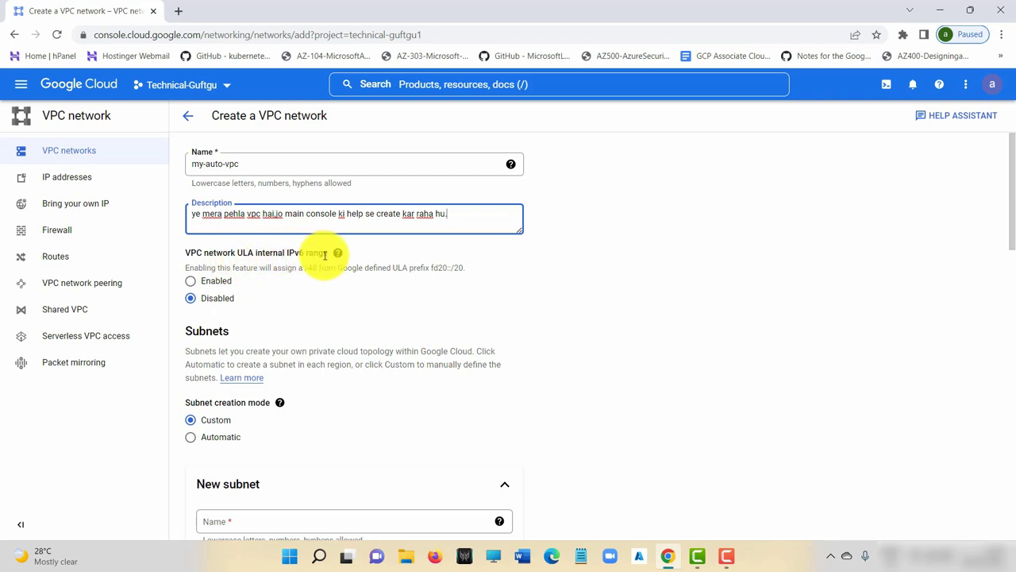
{"action": "mouse_move", "coordinate": [338, 254]}
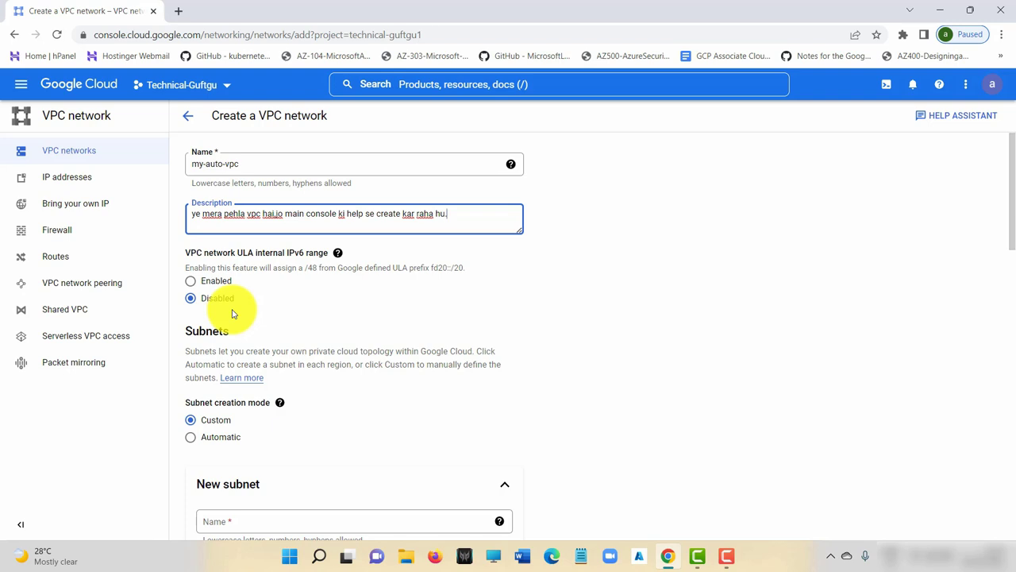
Step: Set the new network's subnet creation mode to Automatic
{"action": "scroll", "coordinate": [296, 338], "scroll_direction": "down", "scroll_amount": 1}
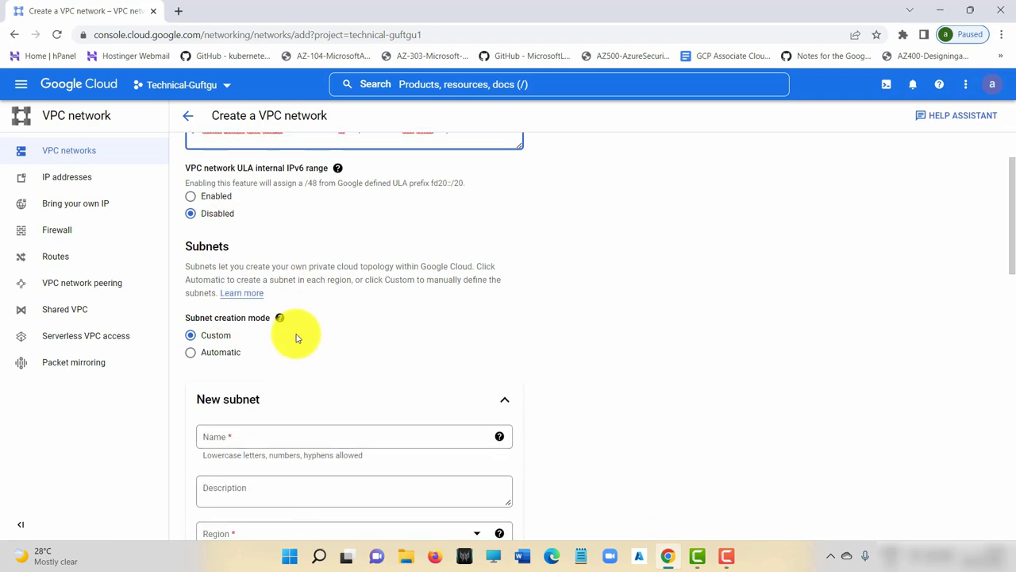
{"action": "scroll", "coordinate": [296, 337], "scroll_direction": "down", "scroll_amount": 1}
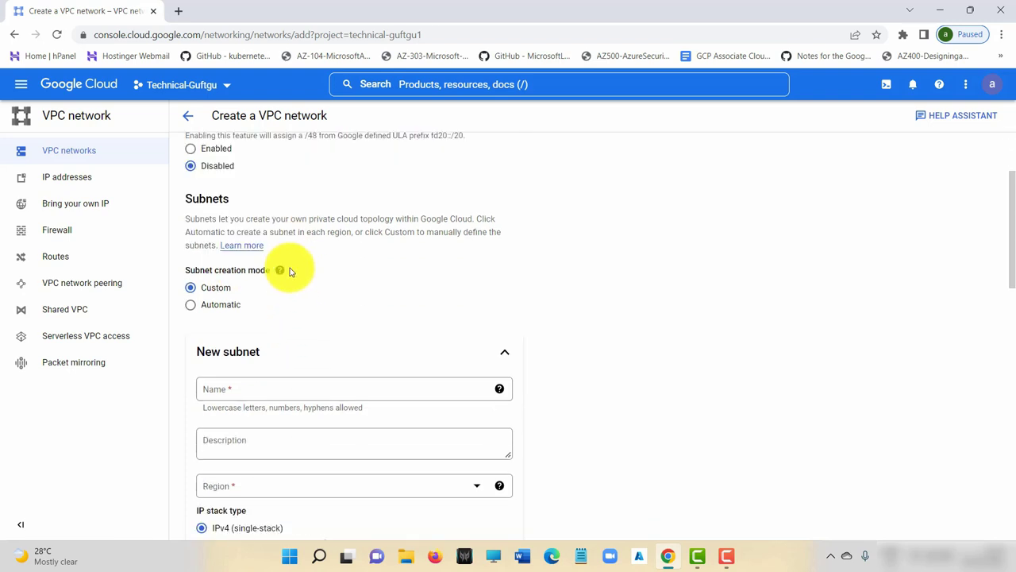
{"action": "left_click", "coordinate": [208, 286]}
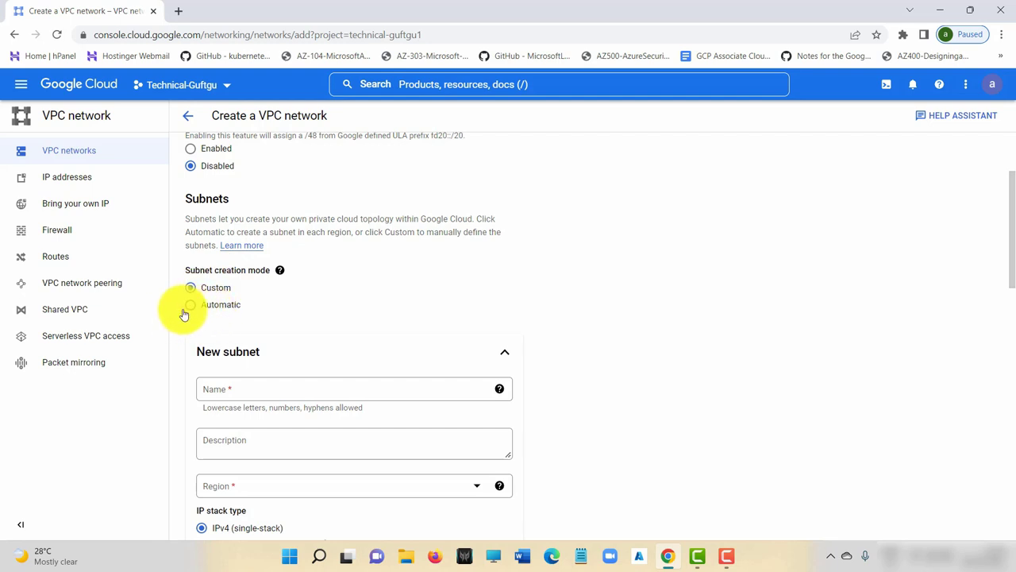
{"action": "left_click", "coordinate": [191, 308]}
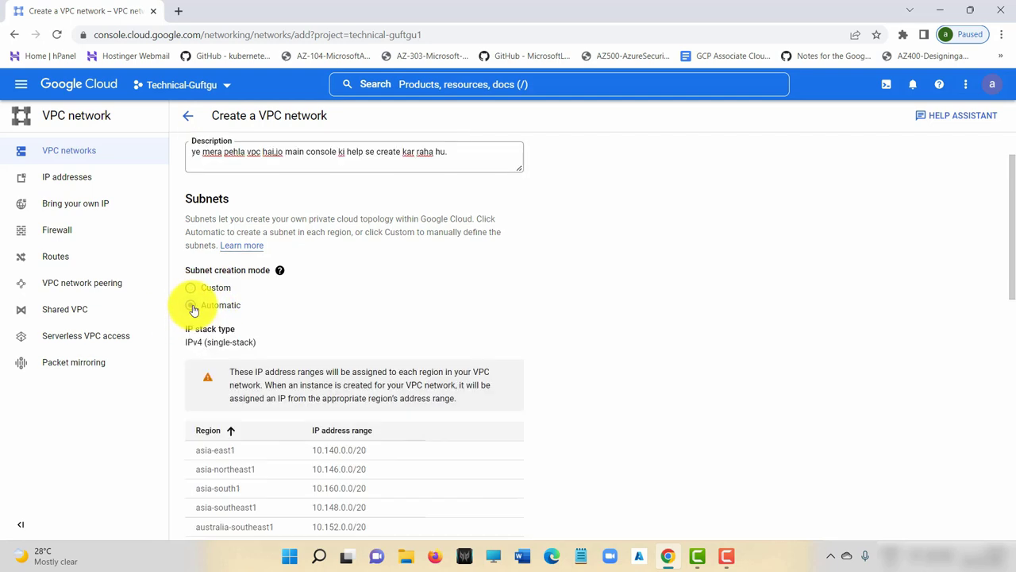
Step: Switch the subnet creation mode to Custom for comparison and return it to Automatic
{"action": "scroll", "coordinate": [246, 215], "scroll_direction": "down", "scroll_amount": 3}
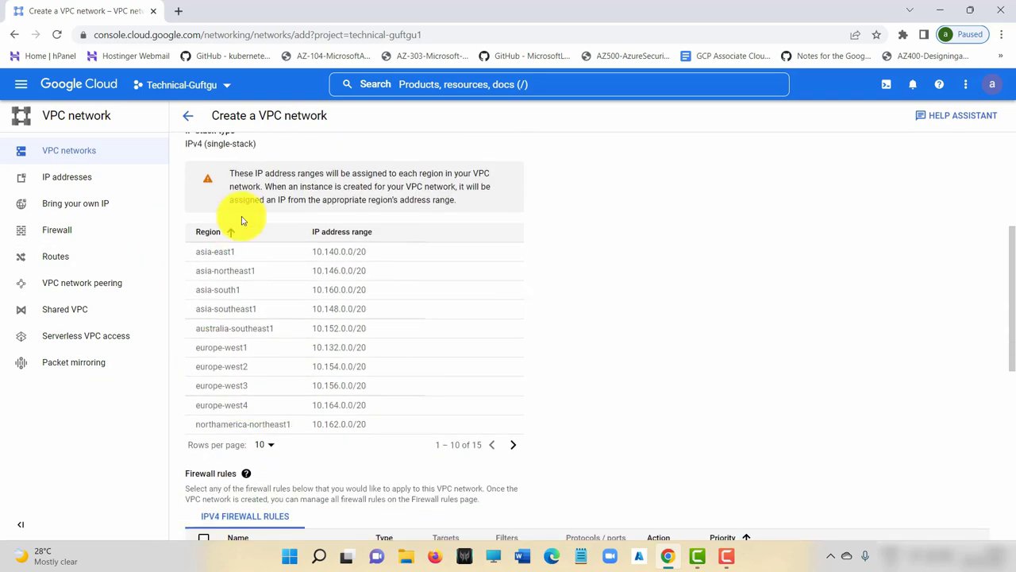
{"action": "scroll", "coordinate": [335, 295], "scroll_direction": "up", "scroll_amount": 3}
{"action": "left_click", "coordinate": [195, 289]}
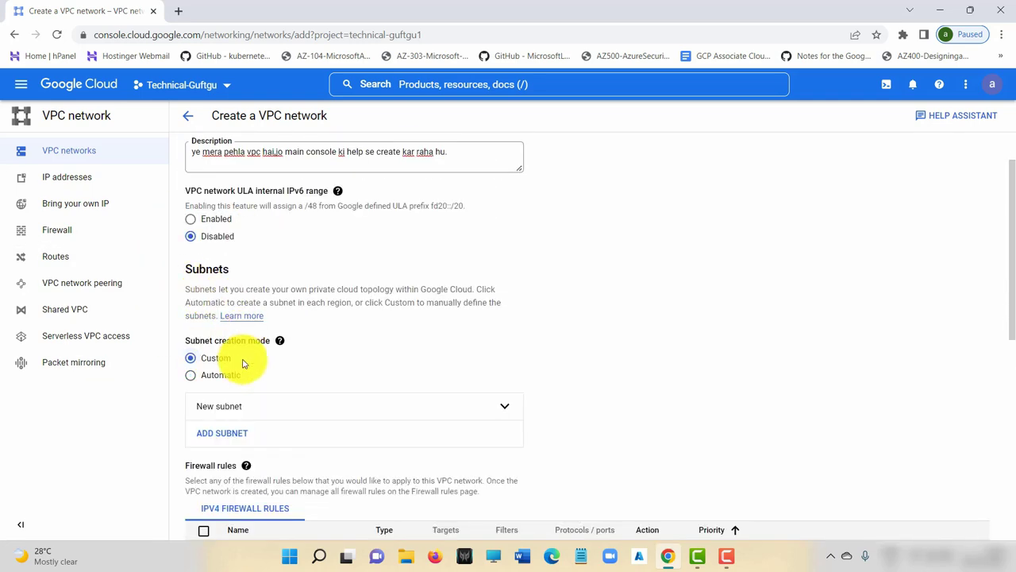
{"action": "scroll", "coordinate": [238, 361], "scroll_direction": "down", "scroll_amount": 2}
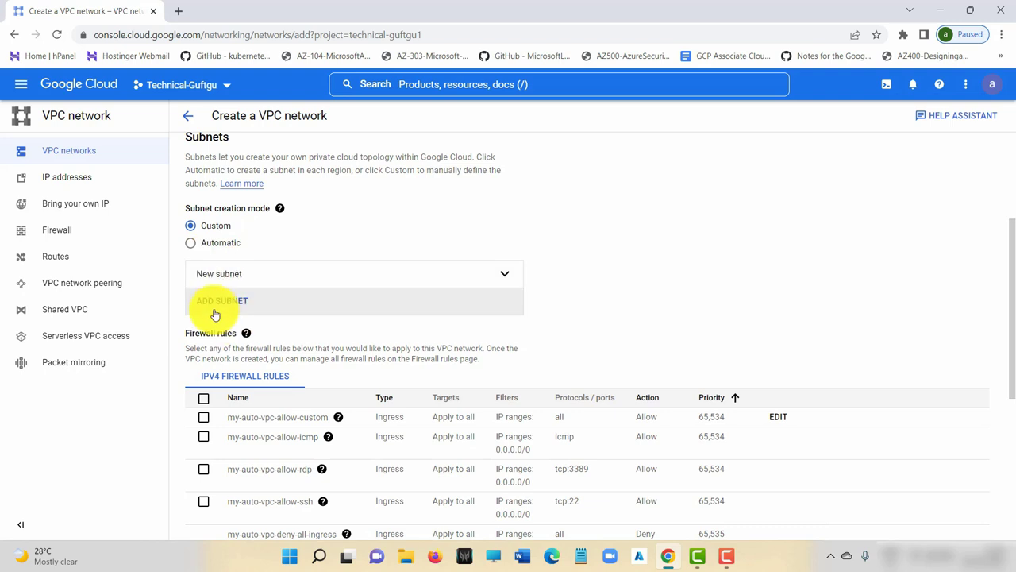
{"action": "left_click", "coordinate": [195, 242]}
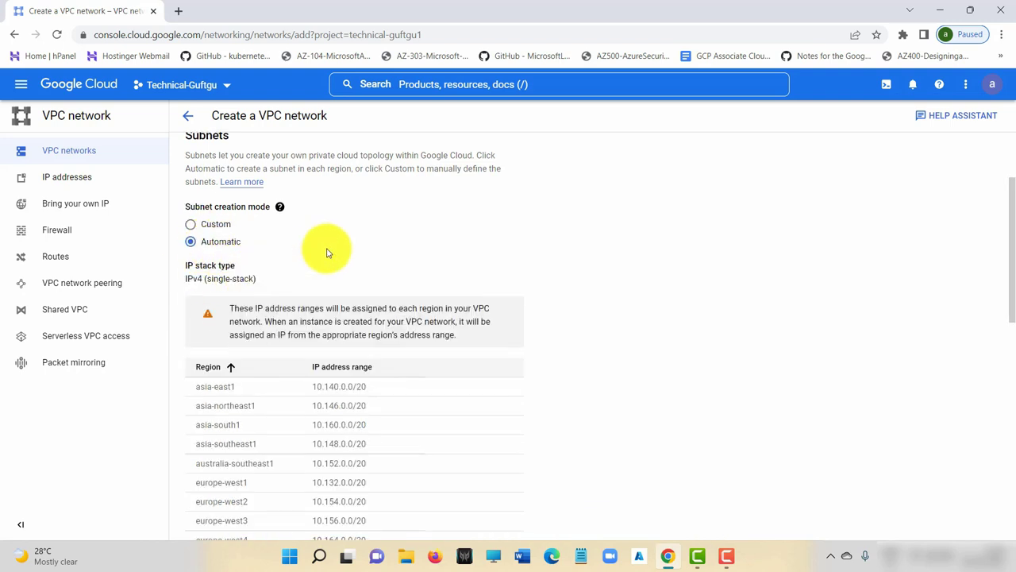
Step: Examine the IP address ranges that automatic subnet creation assigns to each region
{"action": "scroll", "coordinate": [317, 239], "scroll_direction": "down", "scroll_amount": 2}
{"action": "left_click_drag", "start_coordinate": [309, 255], "coordinate": [365, 433]}
{"action": "left_click", "coordinate": [302, 182]}
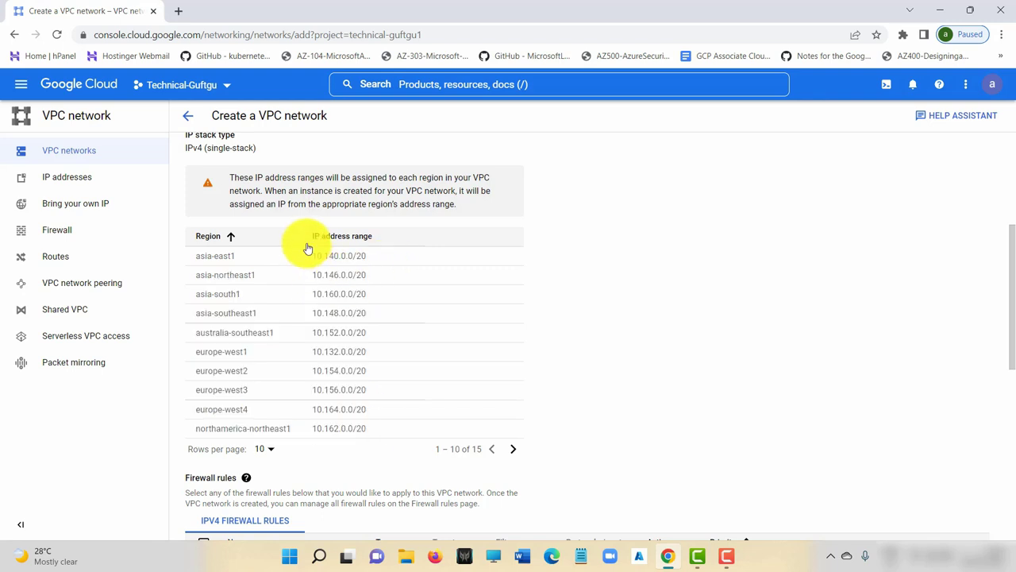
{"action": "left_click_drag", "start_coordinate": [312, 256], "coordinate": [334, 258]}
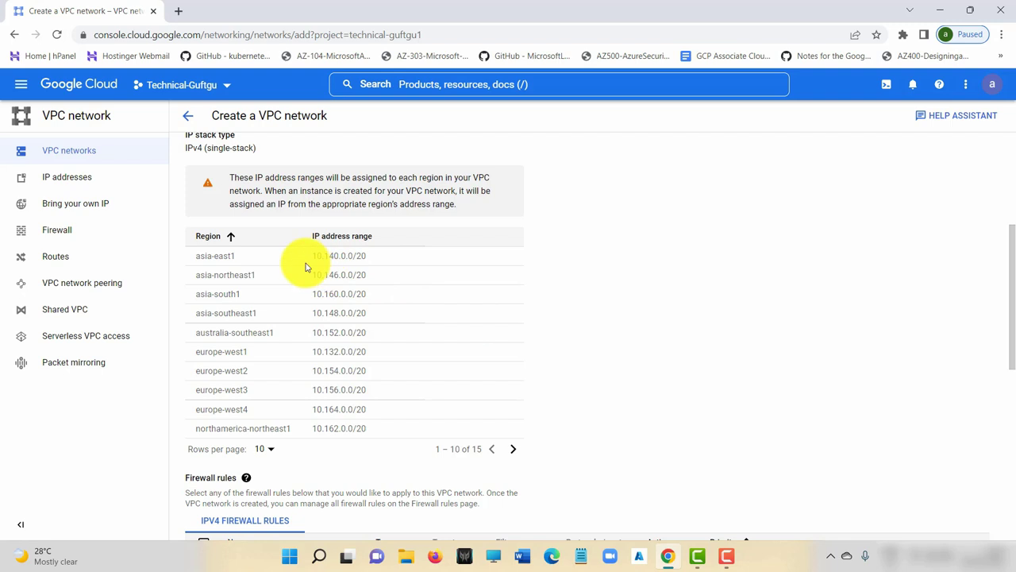
{"action": "left_click_drag", "start_coordinate": [311, 255], "coordinate": [343, 294]}
{"action": "scroll", "coordinate": [343, 294], "scroll_direction": "up", "scroll_amount": 2}
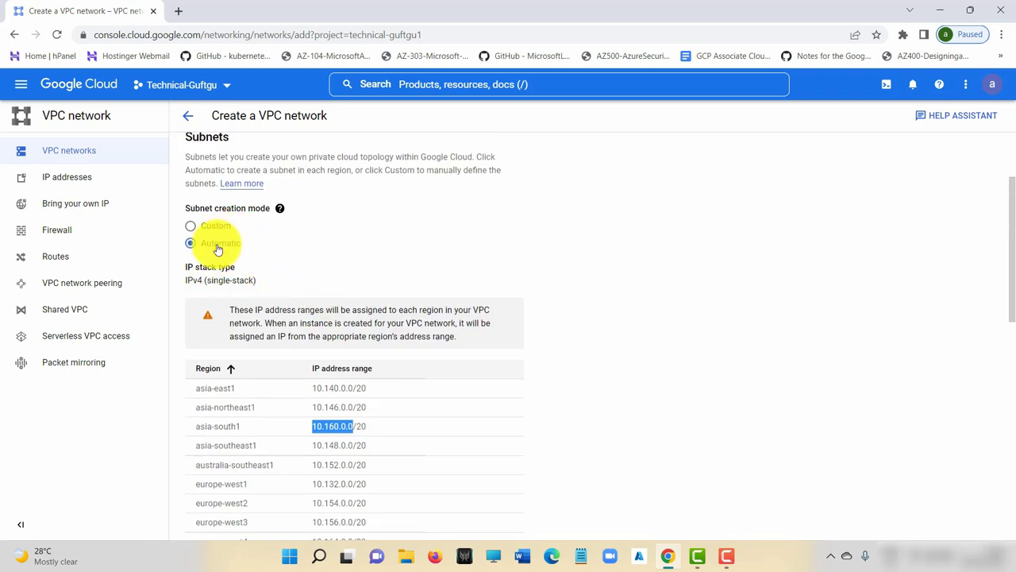
{"action": "scroll", "coordinate": [329, 301], "scroll_direction": "down", "scroll_amount": 2}
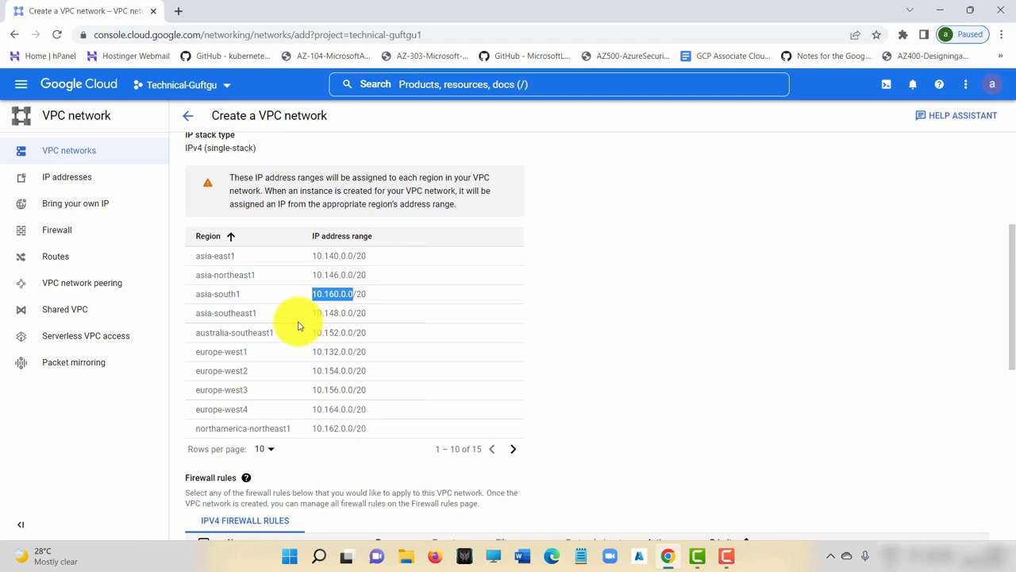
{"action": "scroll", "coordinate": [422, 295], "scroll_direction": "down", "scroll_amount": 1}
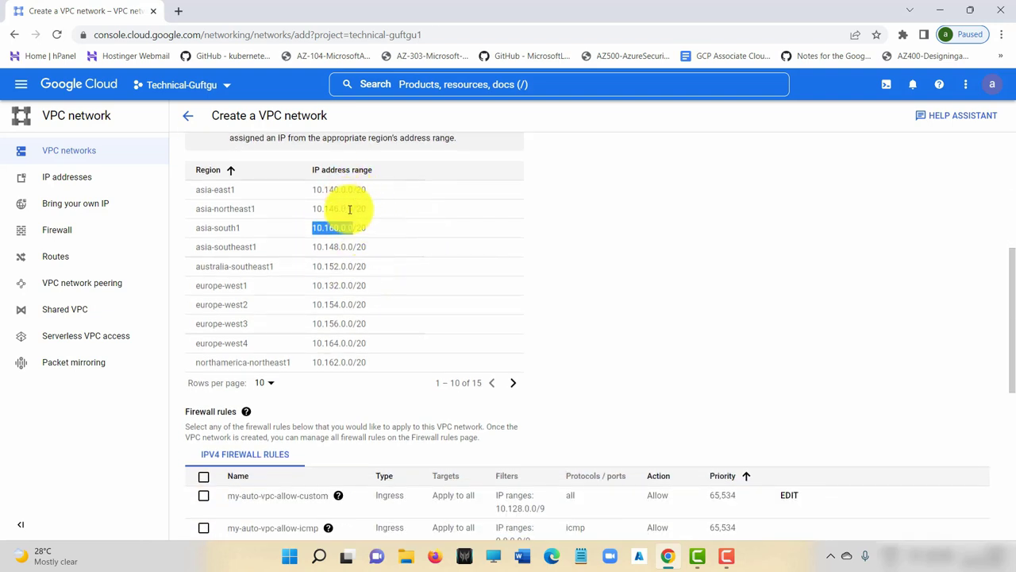
Step: Select the my-auto-vpc-allow-ssh and my-auto-vpc-allow-rdp IPv4 firewall rules for the new network
{"action": "scroll", "coordinate": [373, 343], "scroll_direction": "down", "scroll_amount": 4}
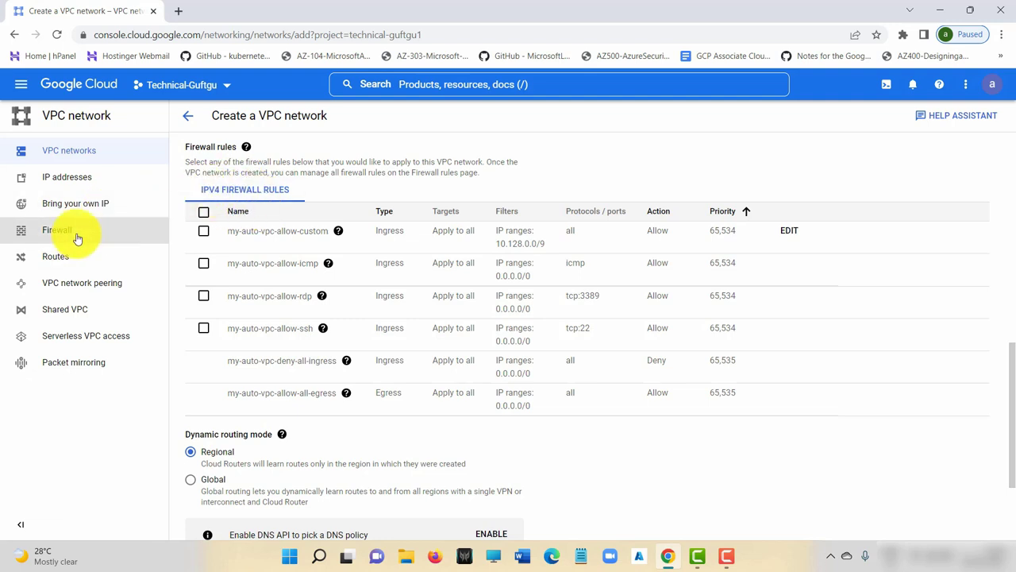
{"action": "left_click", "coordinate": [44, 238]}
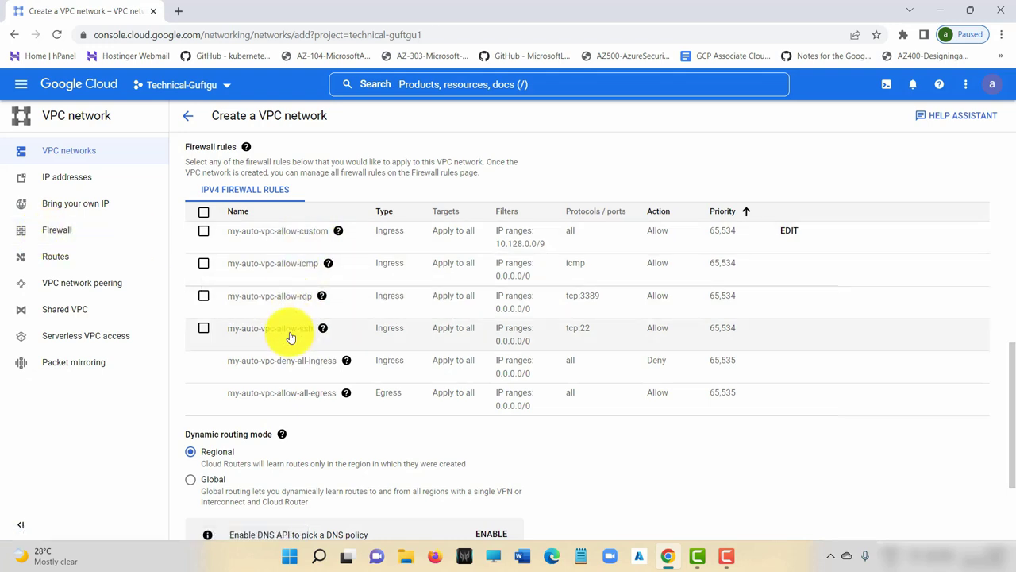
{"action": "left_click", "coordinate": [203, 330]}
{"action": "left_click", "coordinate": [204, 296]}
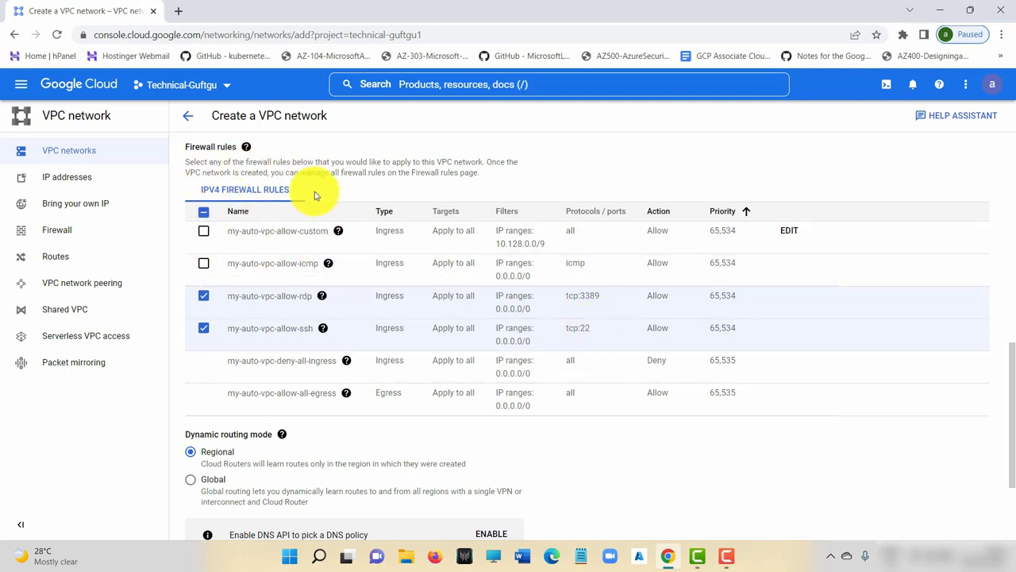
{"action": "scroll", "coordinate": [246, 184], "scroll_direction": "up", "scroll_amount": 1}
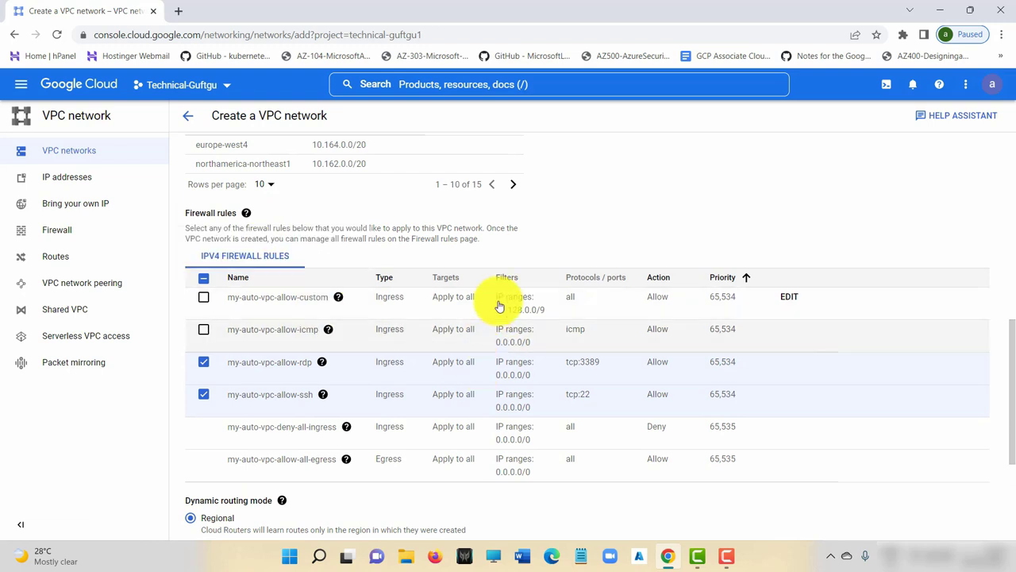
{"action": "scroll", "coordinate": [399, 404], "scroll_direction": "down", "scroll_amount": 1}
Step: Review the dynamic routing mode and the available maximum transmission unit options, keeping the MTU at 1460
{"action": "scroll", "coordinate": [399, 404], "scroll_direction": "down", "scroll_amount": 3}
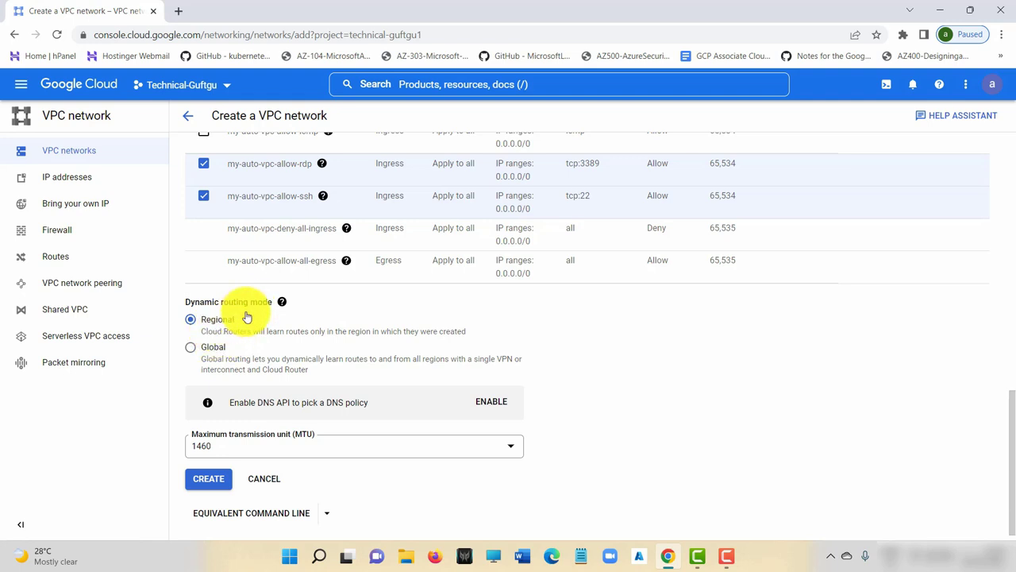
{"action": "mouse_move", "coordinate": [281, 304]}
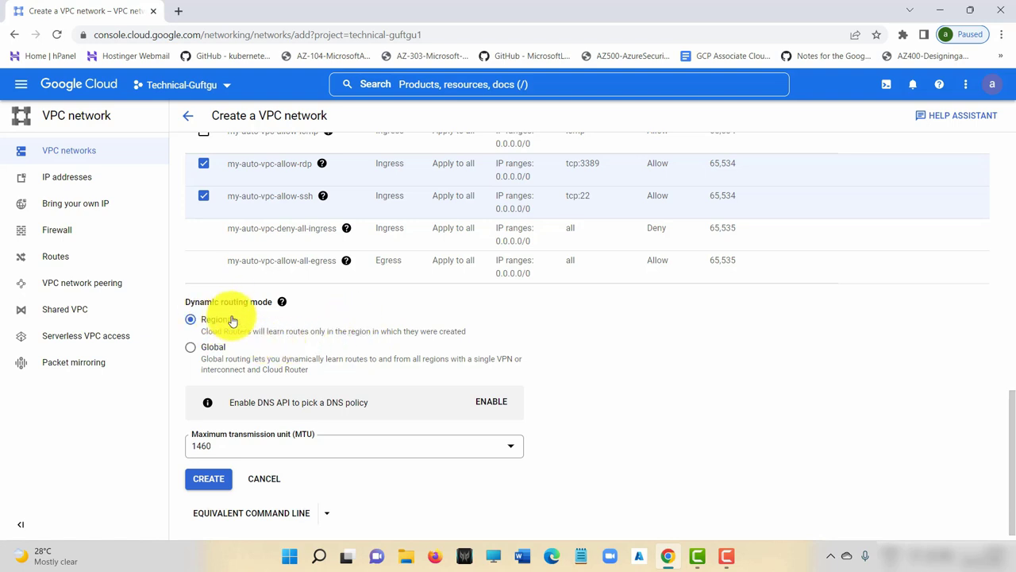
{"action": "scroll", "coordinate": [339, 342], "scroll_direction": "down", "scroll_amount": 1}
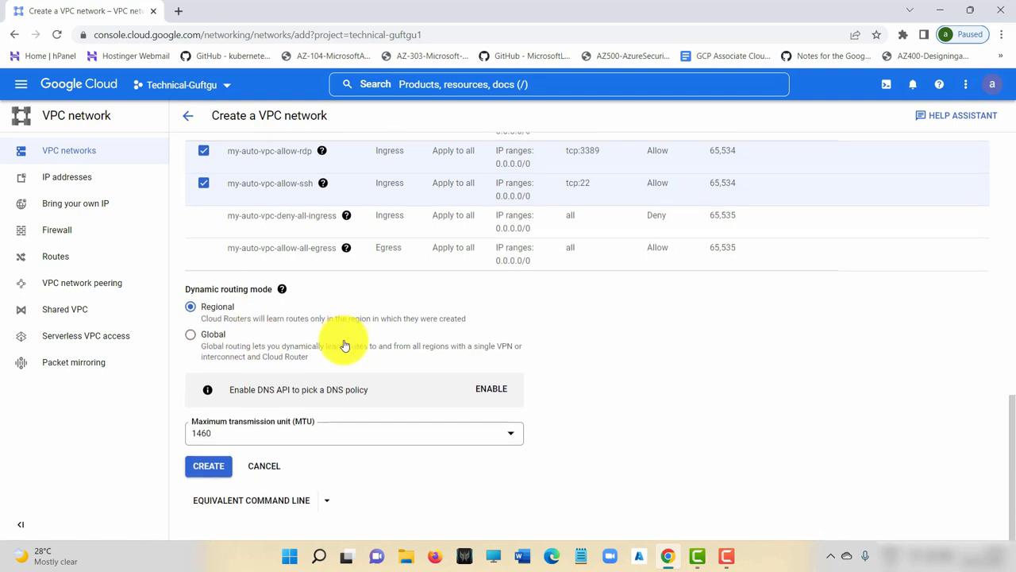
{"action": "left_click", "coordinate": [265, 442]}
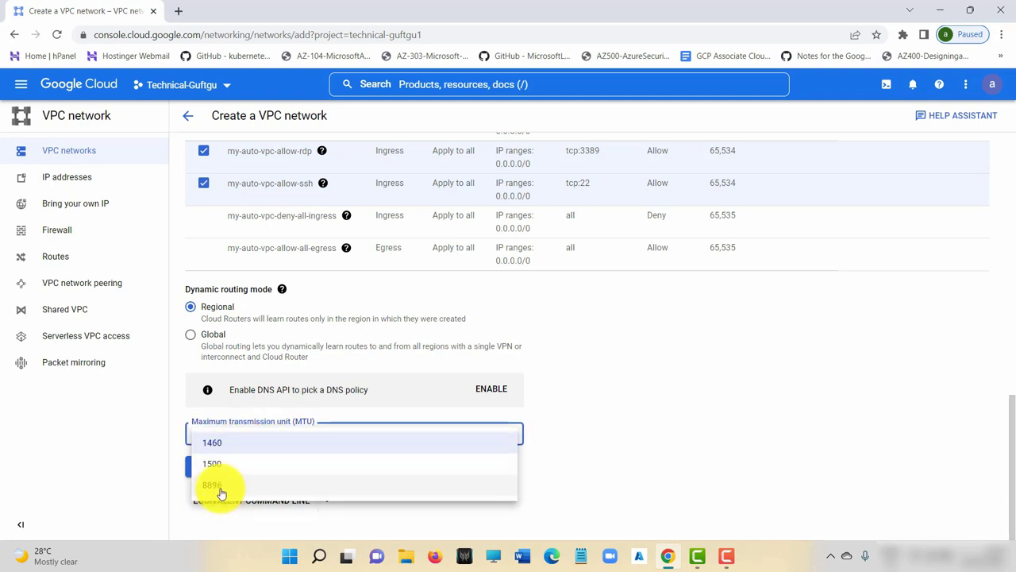
{"action": "left_click", "coordinate": [672, 450]}
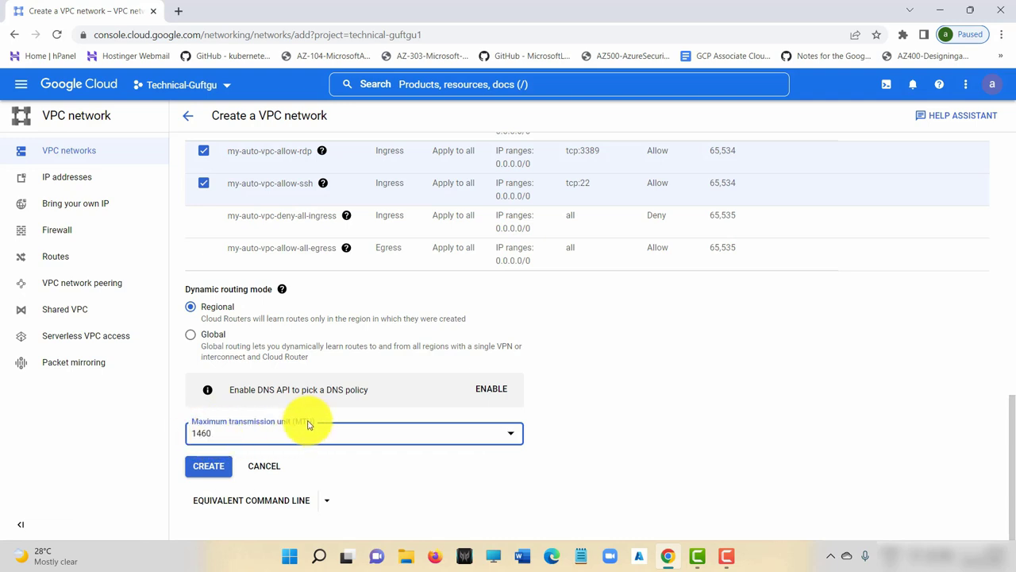
{"action": "left_click", "coordinate": [250, 437]}
{"action": "left_click", "coordinate": [537, 485]}
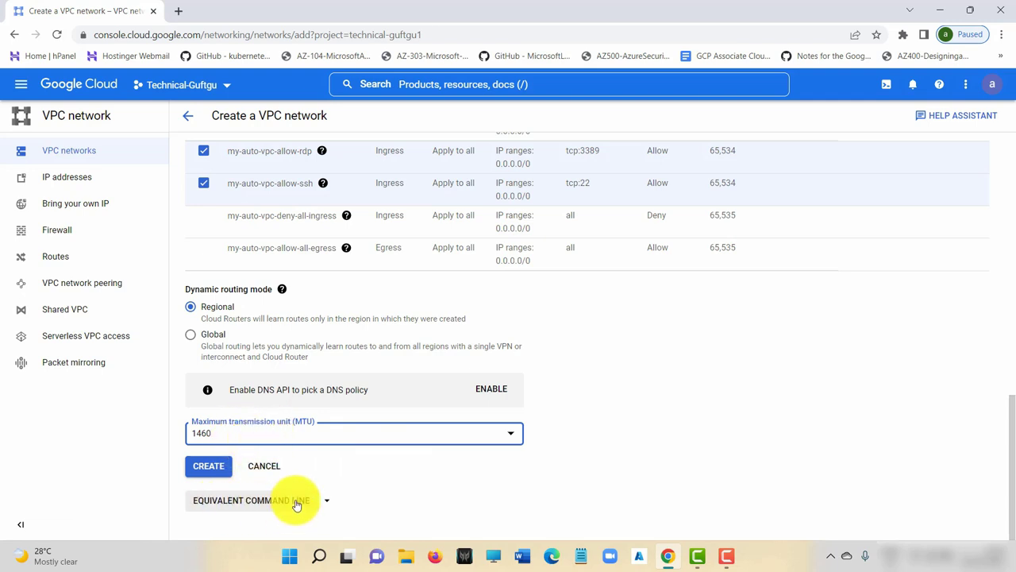
Step: View the equivalent gcloud command lines for the configured network and close them
{"action": "left_click", "coordinate": [327, 501]}
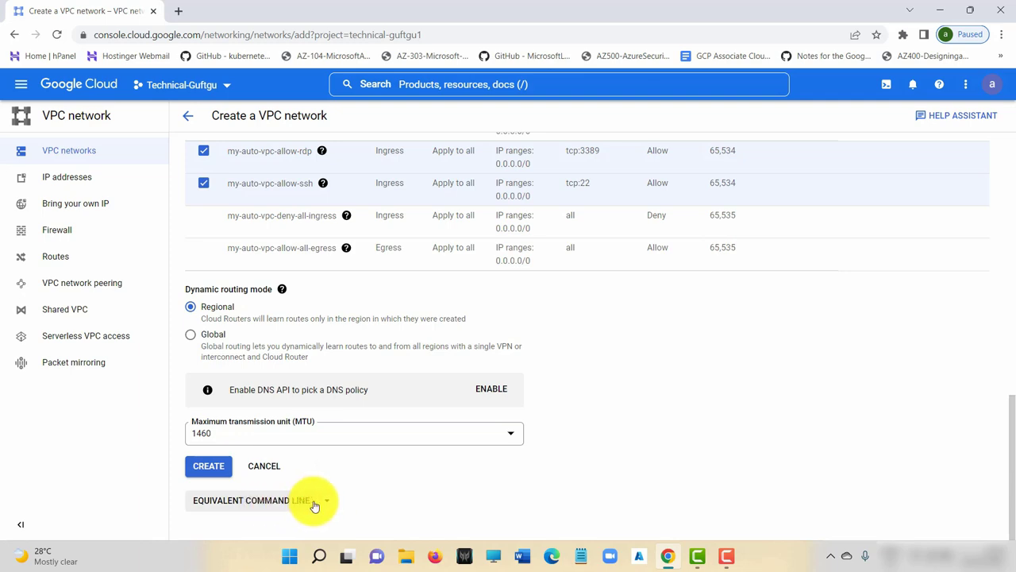
{"action": "left_click", "coordinate": [254, 498]}
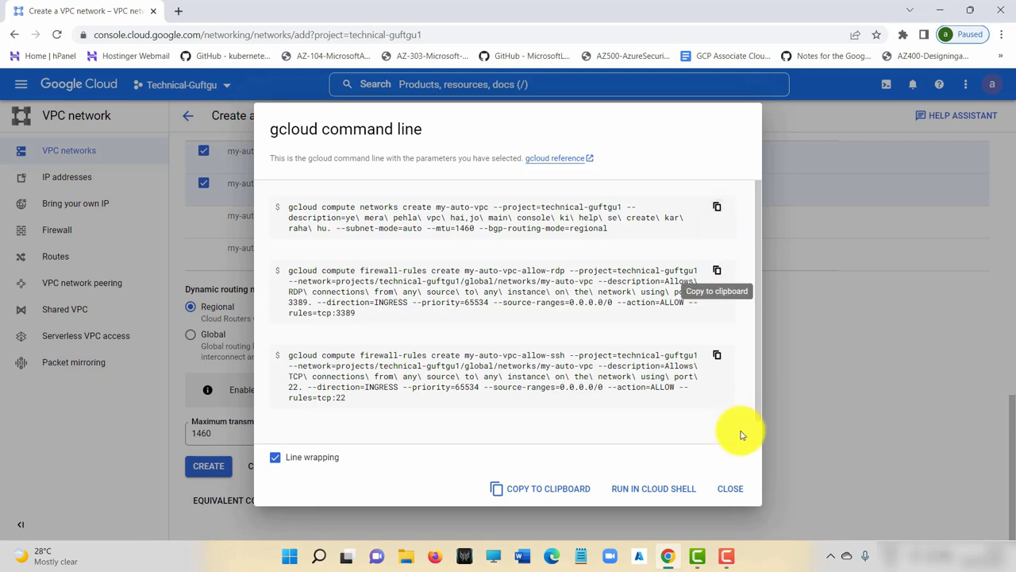
{"action": "left_click", "coordinate": [731, 488]}
Step: Clear the description of the new VPC network
{"action": "scroll", "coordinate": [508, 301], "scroll_direction": "up", "scroll_amount": 4}
{"action": "scroll", "coordinate": [500, 278], "scroll_direction": "up", "scroll_amount": 5}
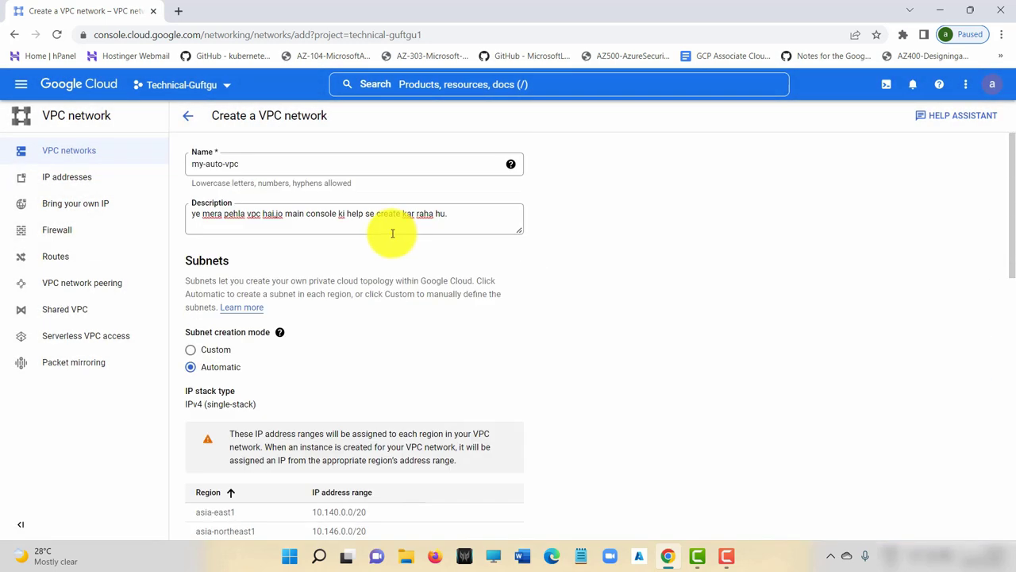
{"action": "left_click", "coordinate": [488, 223]}
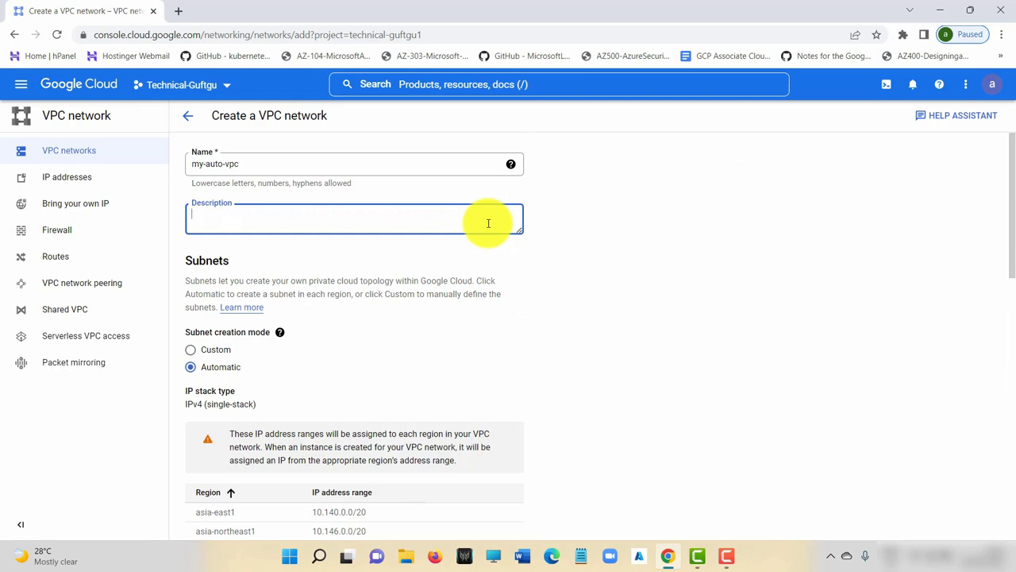
Step: Copy the equivalent gcloud command that creates my-auto-vpc and paste it into an empty note in Notepad
{"action": "scroll", "coordinate": [722, 341], "scroll_direction": "down", "scroll_amount": 15}
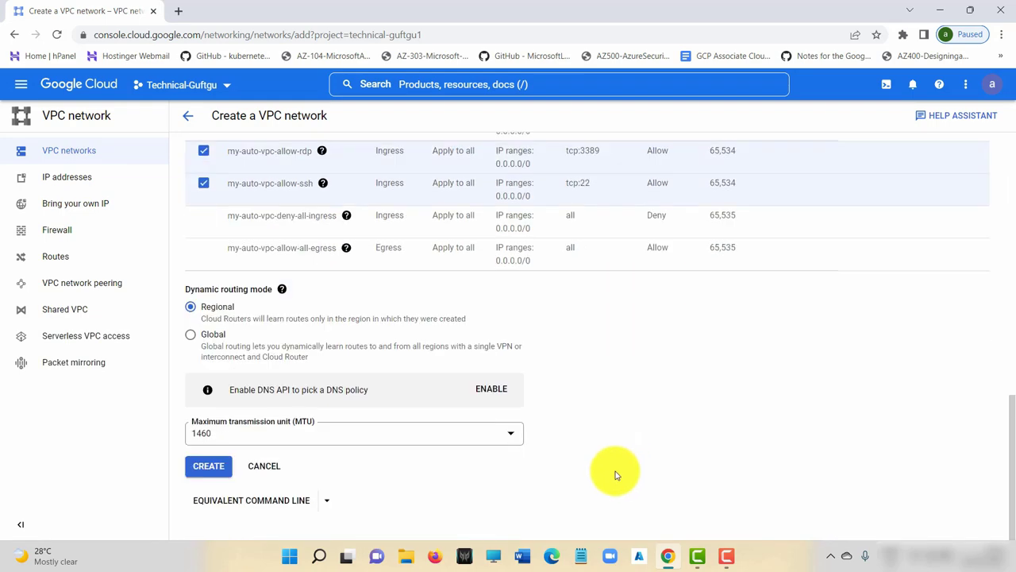
{"action": "left_click", "coordinate": [252, 499]}
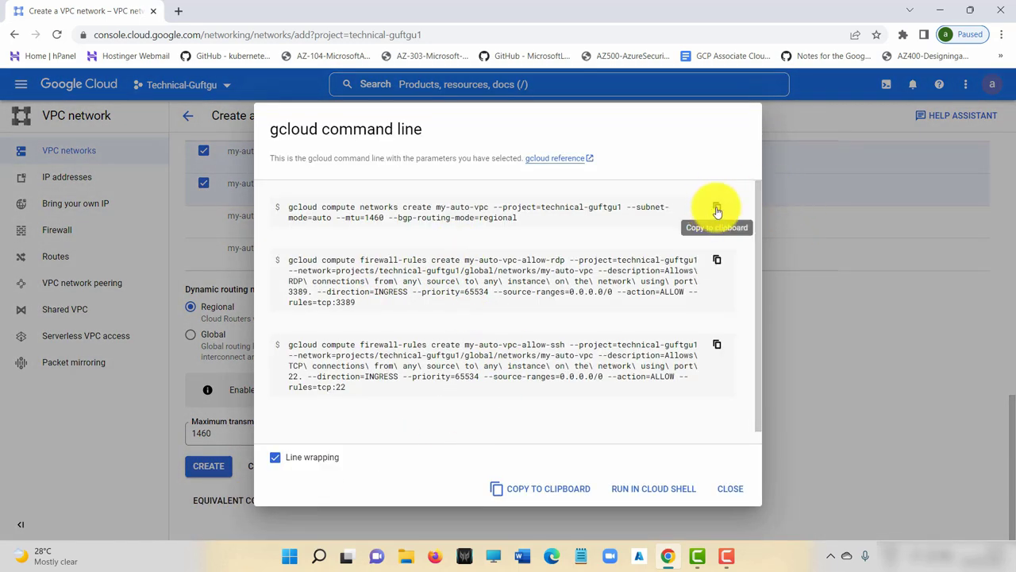
{"action": "left_click", "coordinate": [717, 209]}
{"action": "key", "text": "ctrl+c"}
{"action": "left_click", "coordinate": [580, 555]}
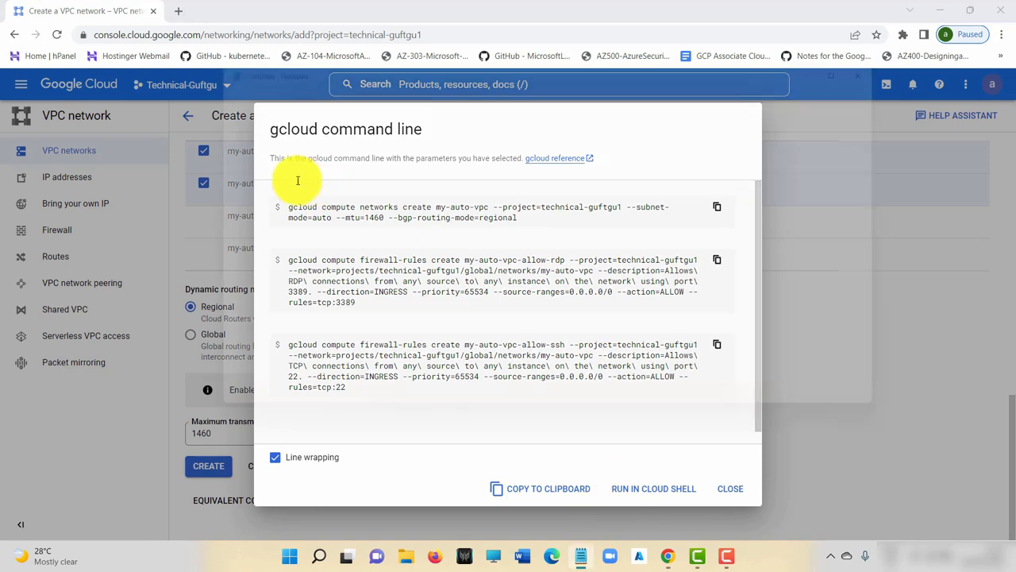
{"action": "key", "text": "ctrl+v"}
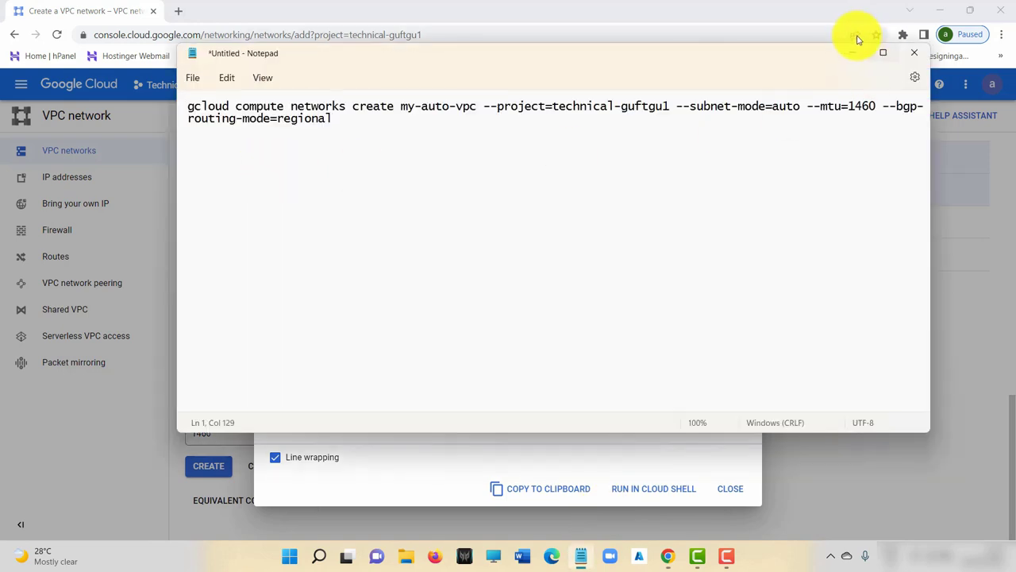
{"action": "left_click", "coordinate": [810, 18]}
Step: Copy the gcloud command for the my-auto-vpc-allow-rdp firewall rule into the Notepad note below the network command
{"action": "left_click", "coordinate": [717, 260]}
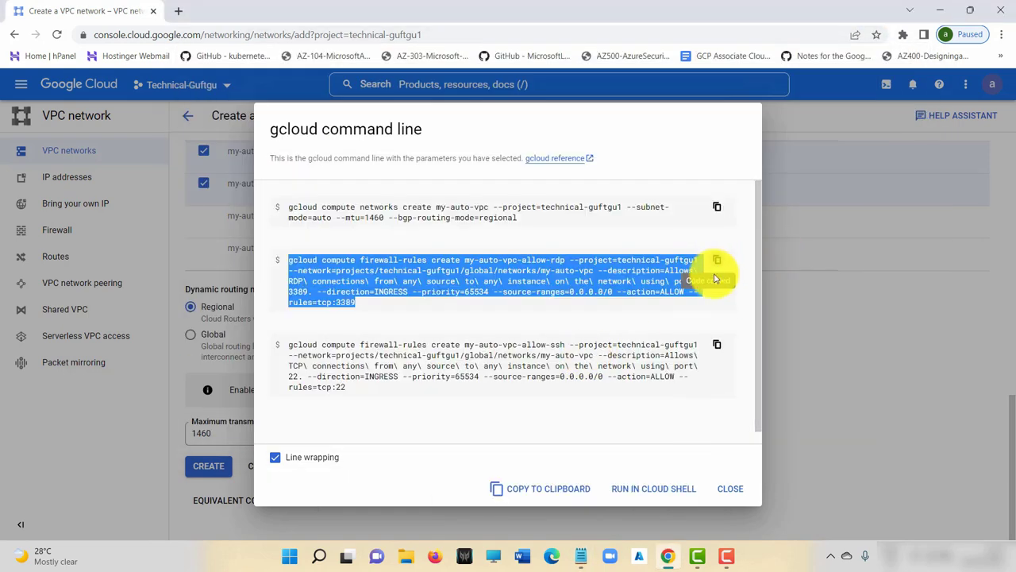
{"action": "left_click", "coordinate": [581, 555]}
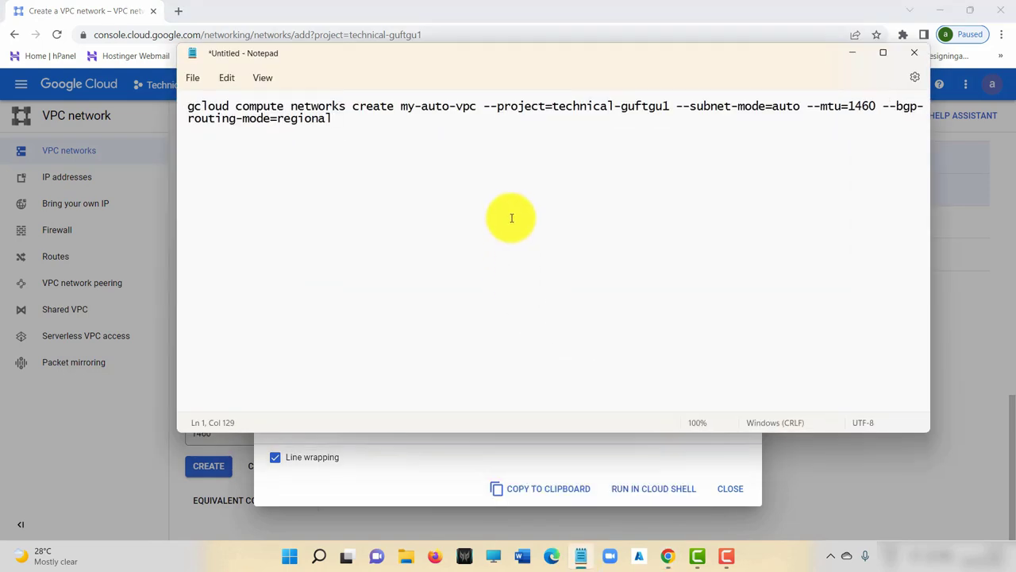
{"action": "key", "text": "ctrl+v"}
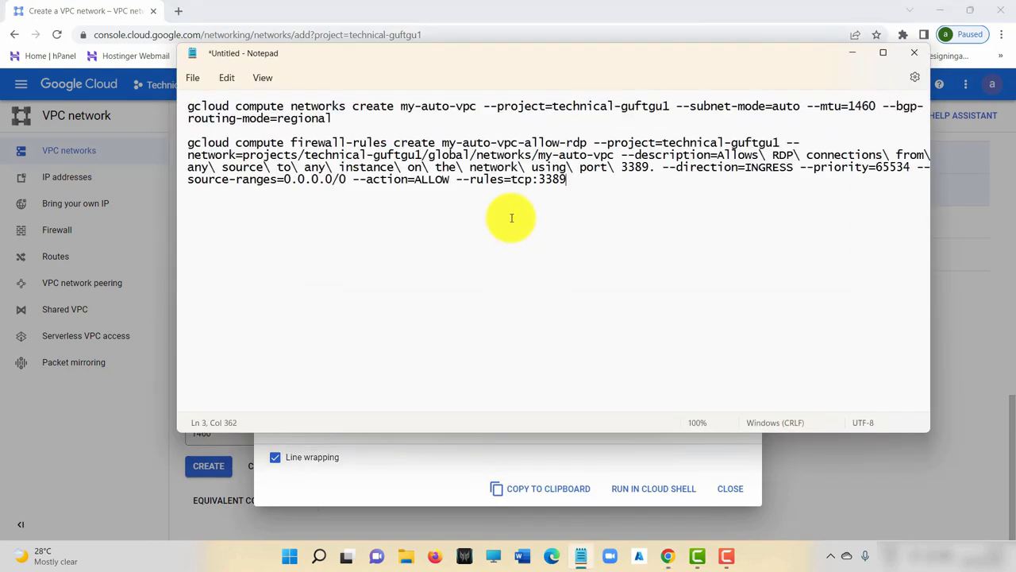
{"action": "left_click", "coordinate": [852, 52]}
Step: Copy the gcloud command for the my-auto-vpc-allow-ssh firewall rule into the Notepad note below the RDP command
{"action": "left_click", "coordinate": [717, 347]}
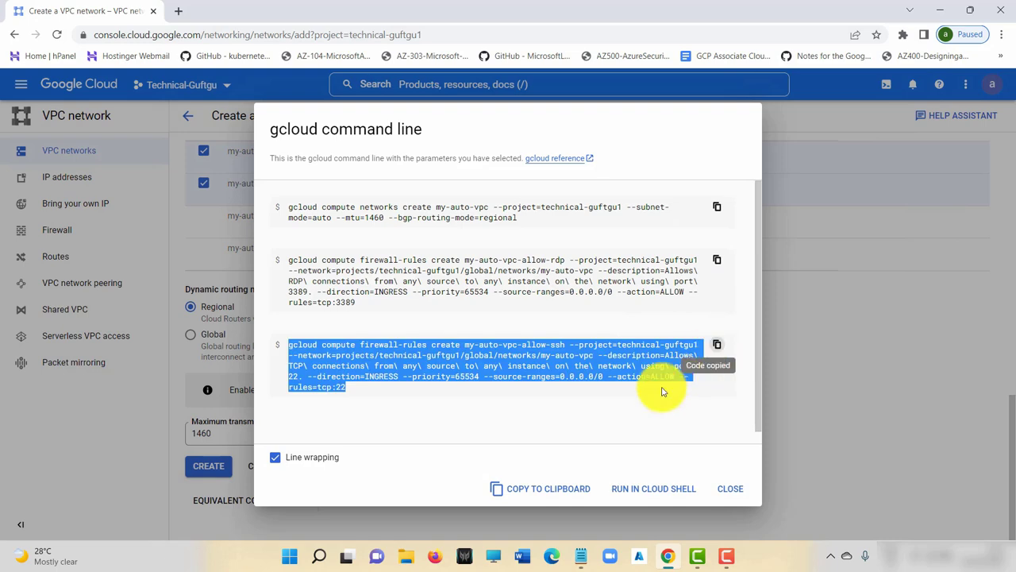
{"action": "left_click", "coordinate": [581, 555]}
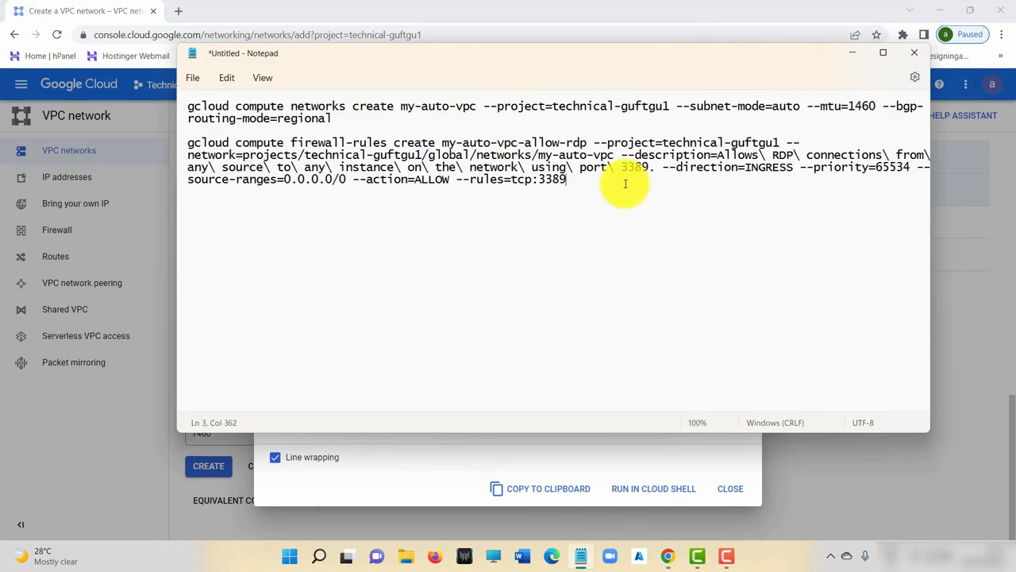
{"action": "key", "text": "ctrl+v"}
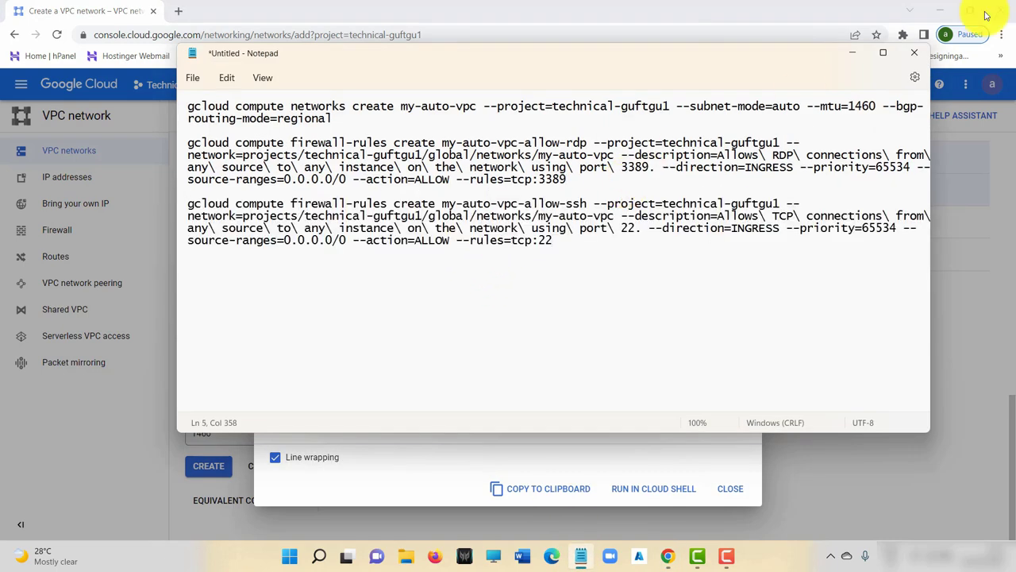
{"action": "left_click", "coordinate": [851, 56]}
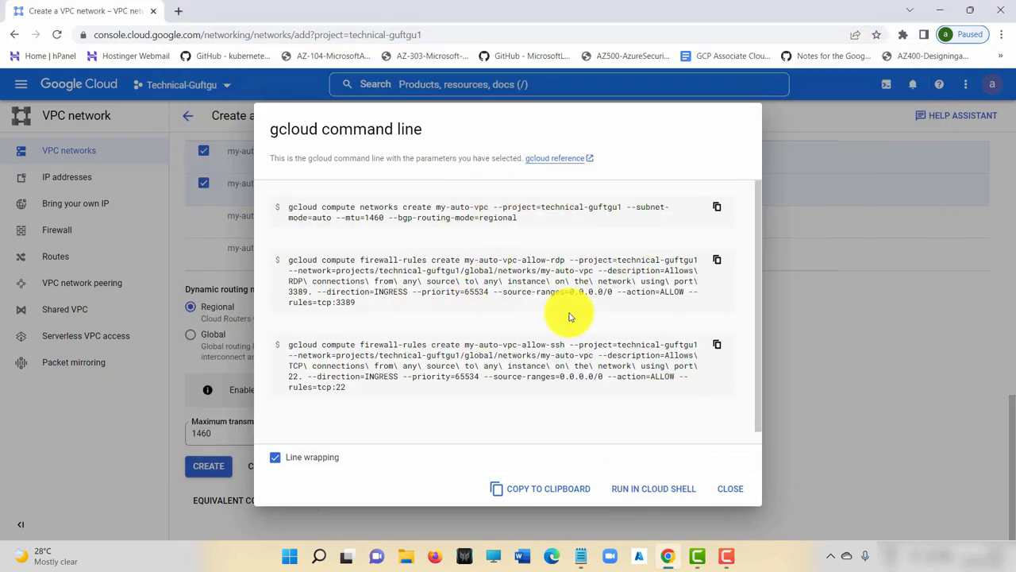
Step: Close the gcloud command line view and create the my-auto-vpc network, dismissing the progress notification
{"action": "left_click", "coordinate": [746, 492]}
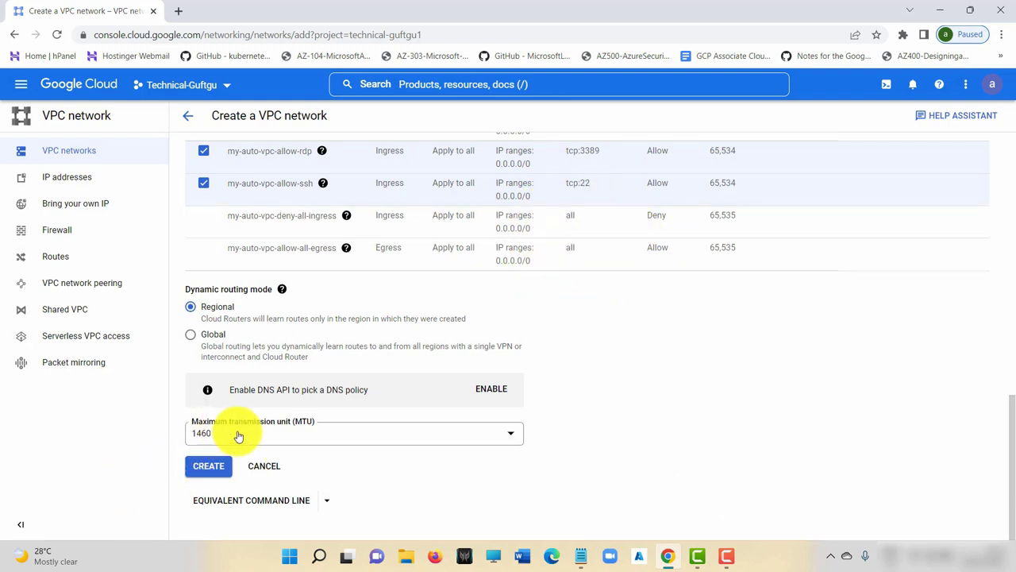
{"action": "left_click", "coordinate": [212, 466]}
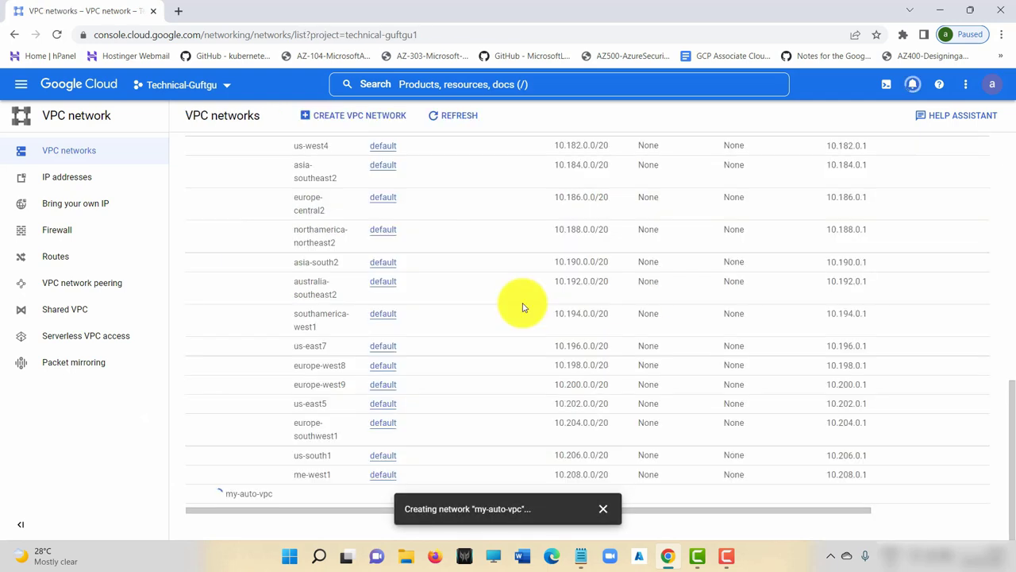
{"action": "left_click", "coordinate": [603, 507]}
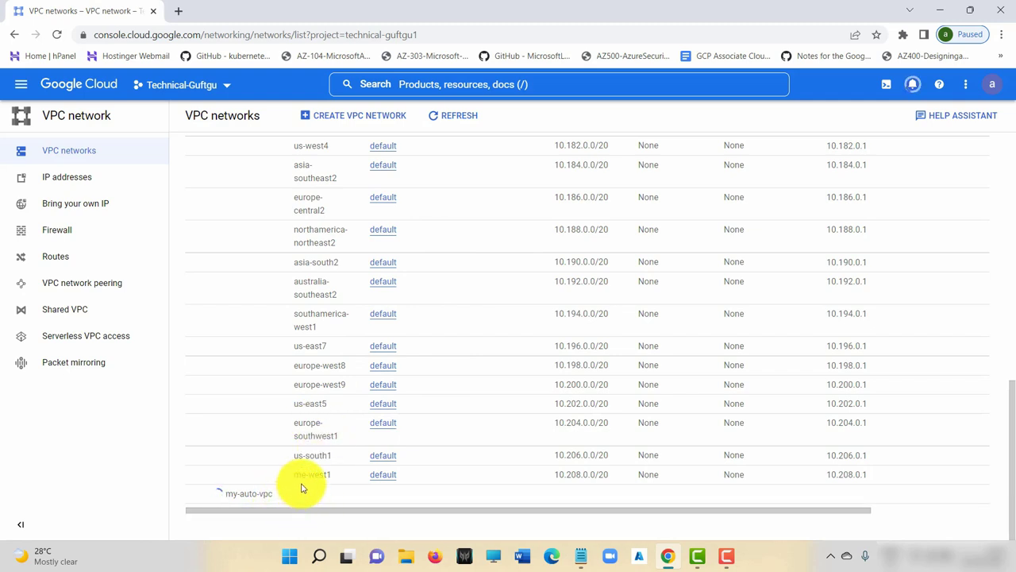
Step: Compare the regional internal IP ranges of the default network with those of my-auto-vpc in the VPC networks list
{"action": "scroll", "coordinate": [578, 397], "scroll_direction": "up", "scroll_amount": 8}
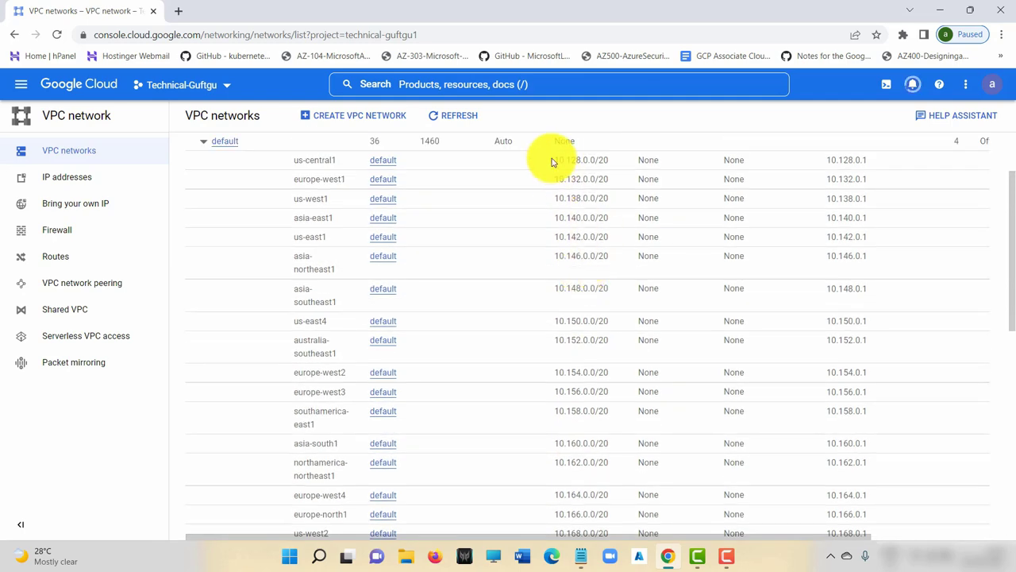
{"action": "left_click_drag", "start_coordinate": [552, 161], "coordinate": [608, 177]}
{"action": "left_click_drag", "start_coordinate": [554, 198], "coordinate": [607, 200]}
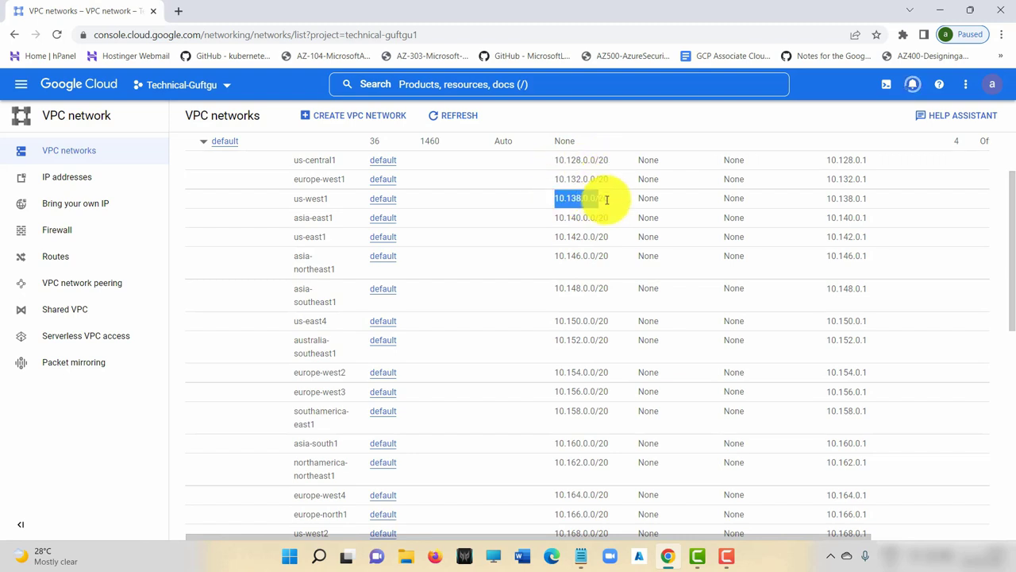
{"action": "scroll", "coordinate": [468, 379], "scroll_direction": "down", "scroll_amount": 7}
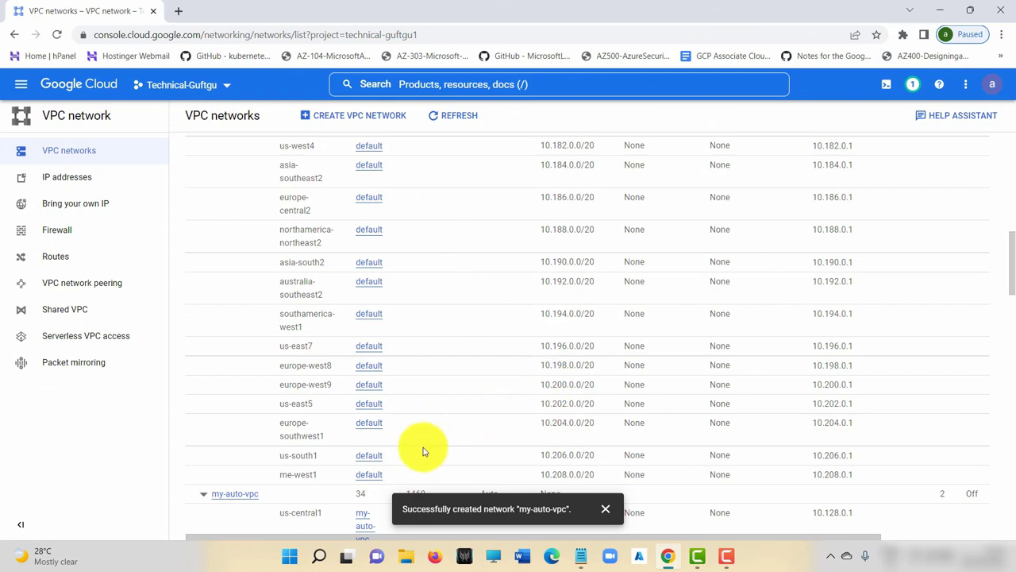
{"action": "left_click", "coordinate": [607, 510]}
{"action": "scroll", "coordinate": [494, 421], "scroll_direction": "down", "scroll_amount": 3}
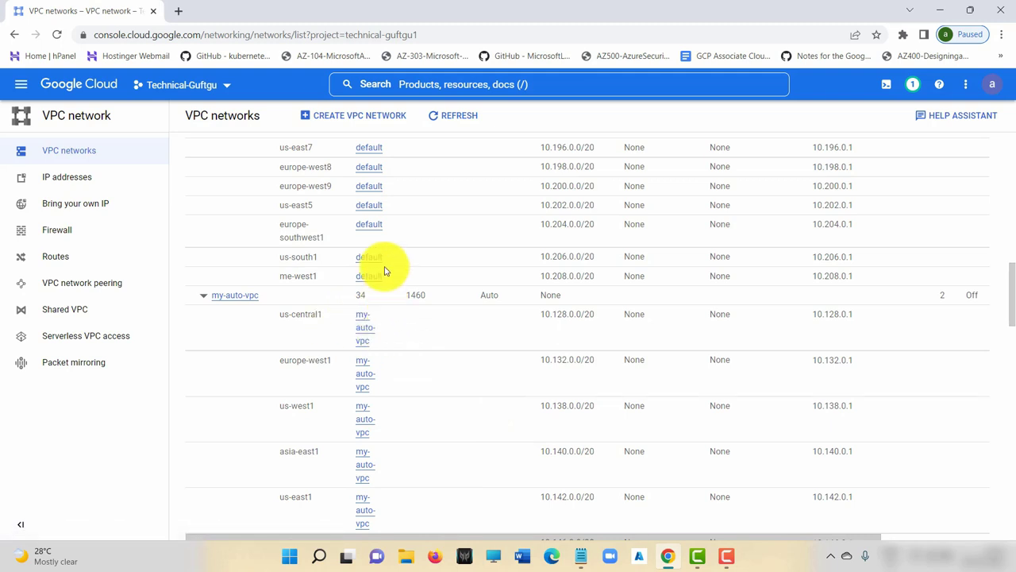
{"action": "scroll", "coordinate": [311, 326], "scroll_direction": "down", "scroll_amount": 2}
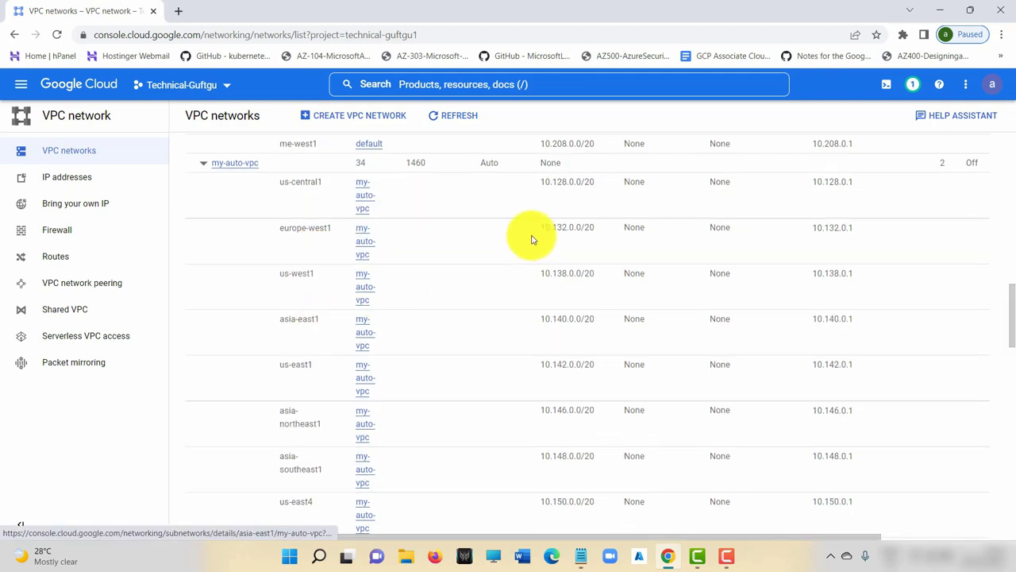
{"action": "left_click_drag", "start_coordinate": [541, 182], "coordinate": [578, 181]}
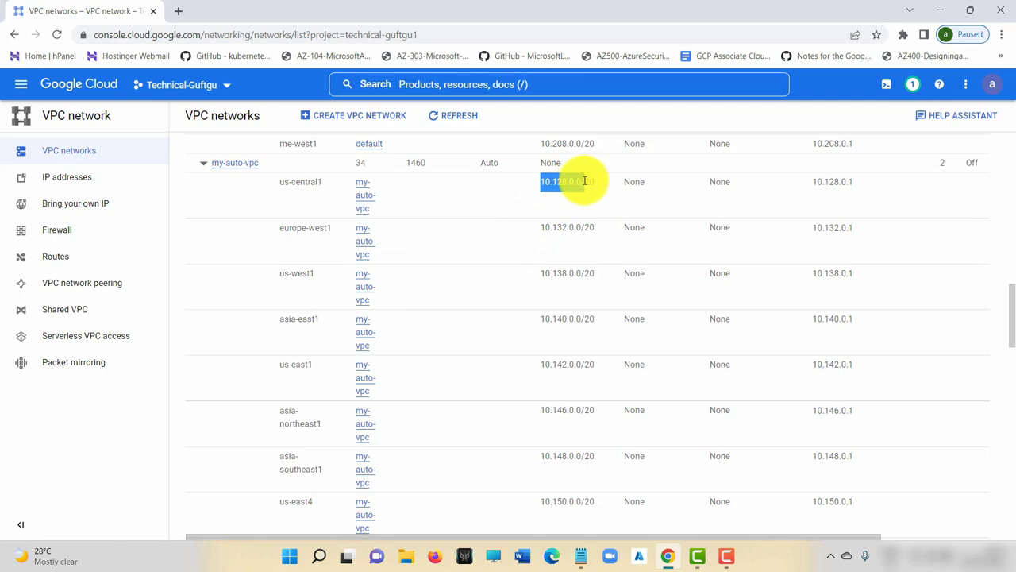
{"action": "scroll", "coordinate": [595, 194], "scroll_direction": "up", "scroll_amount": 15}
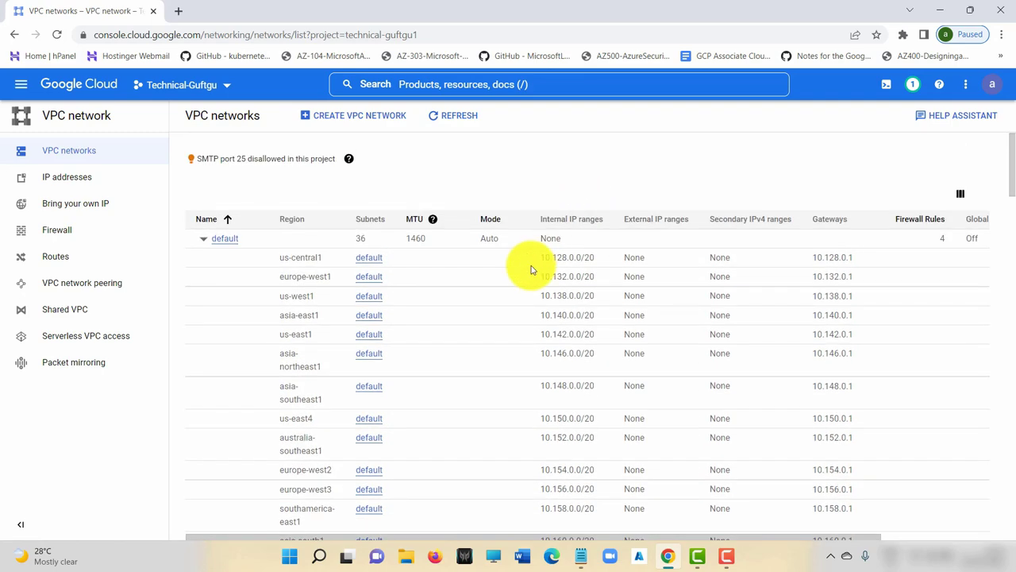
Step: Examine the us-central1, australia-southeast1 and europe-west2 internal IP ranges of my-auto-vpc against the default network's ranges
{"action": "left_click_drag", "start_coordinate": [543, 257], "coordinate": [587, 255]}
{"action": "scroll", "coordinate": [585, 318], "scroll_direction": "down", "scroll_amount": 7}
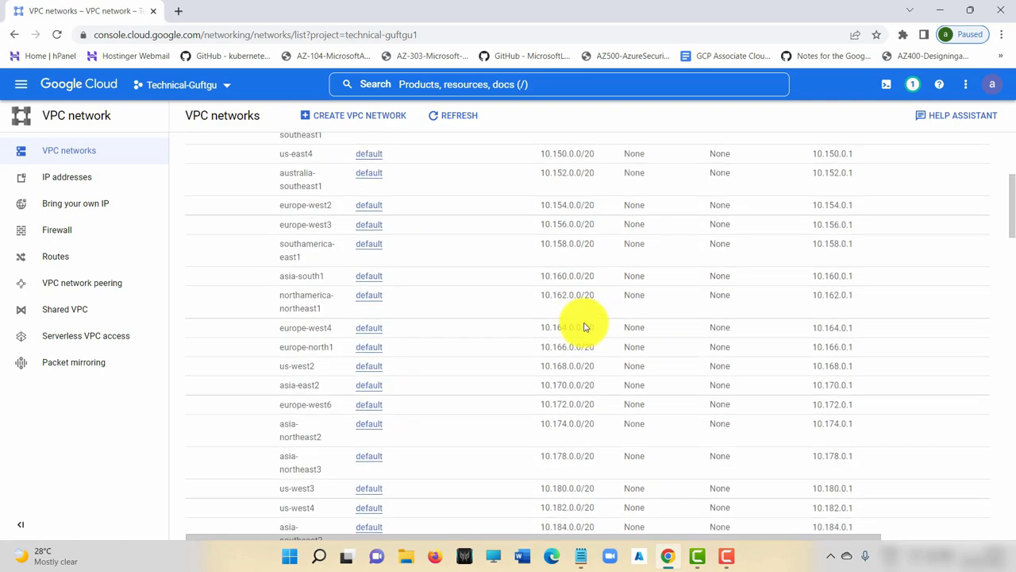
{"action": "scroll", "coordinate": [585, 330], "scroll_direction": "down", "scroll_amount": 4}
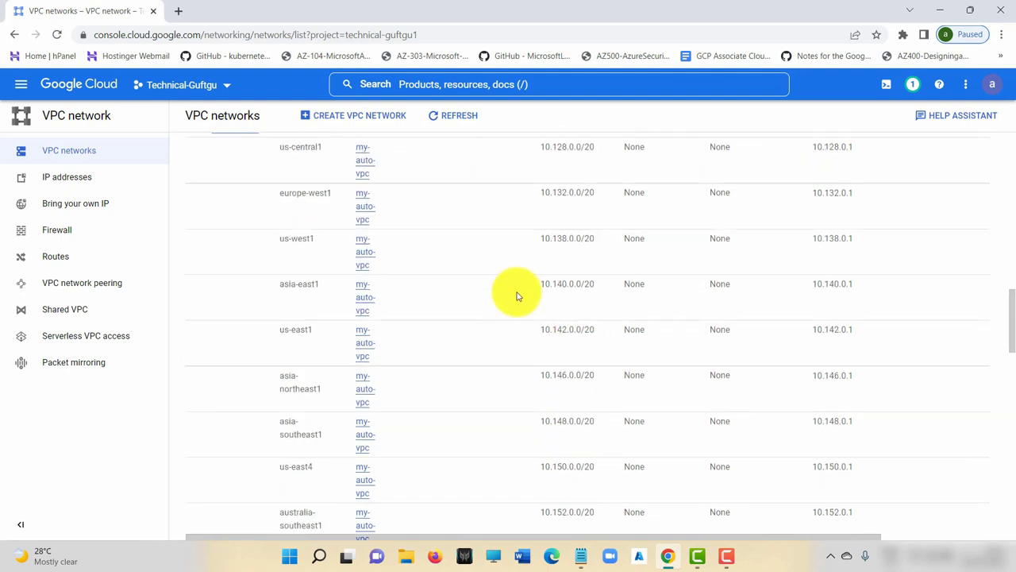
{"action": "scroll", "coordinate": [517, 294], "scroll_direction": "up", "scroll_amount": 2}
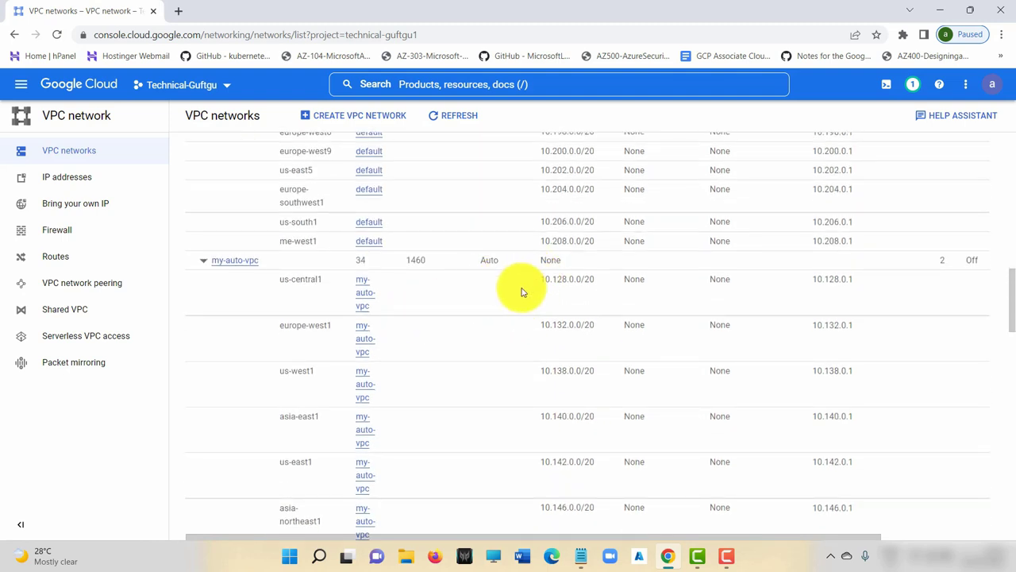
{"action": "left_click_drag", "start_coordinate": [539, 277], "coordinate": [608, 267]}
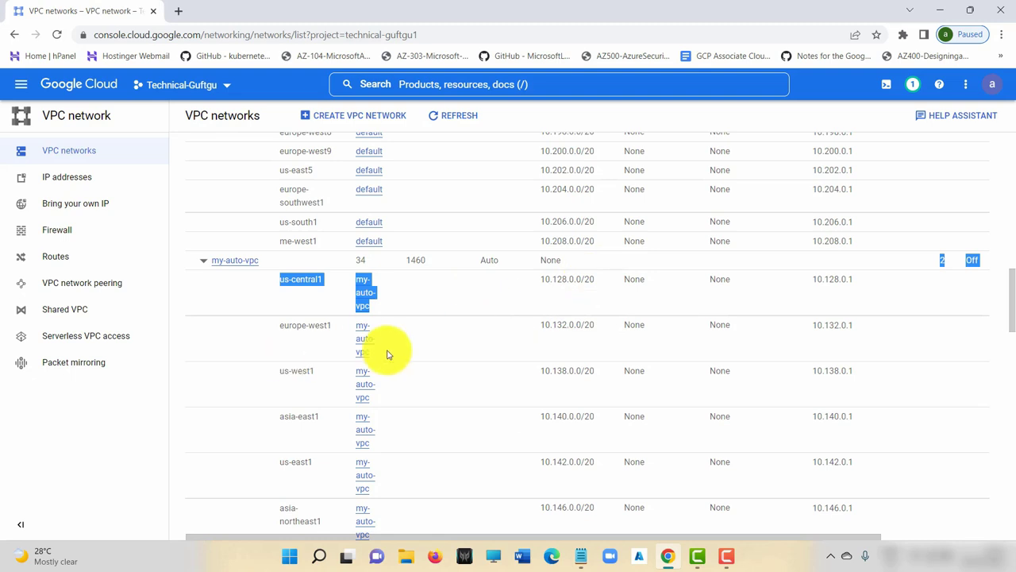
{"action": "left_click", "coordinate": [561, 320]}
{"action": "scroll", "coordinate": [560, 349], "scroll_direction": "down", "scroll_amount": 5}
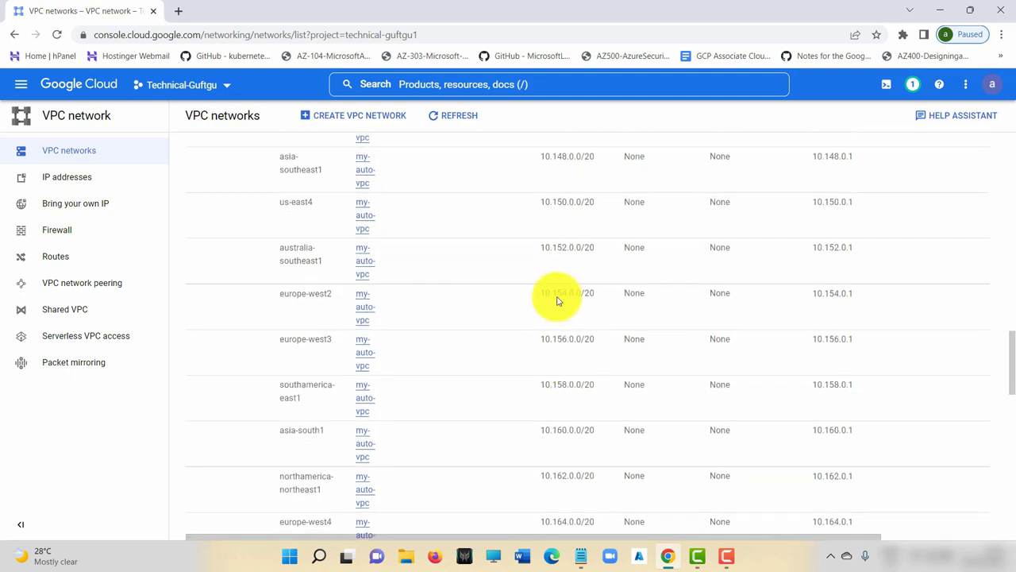
{"action": "triple_click", "coordinate": [587, 242]}
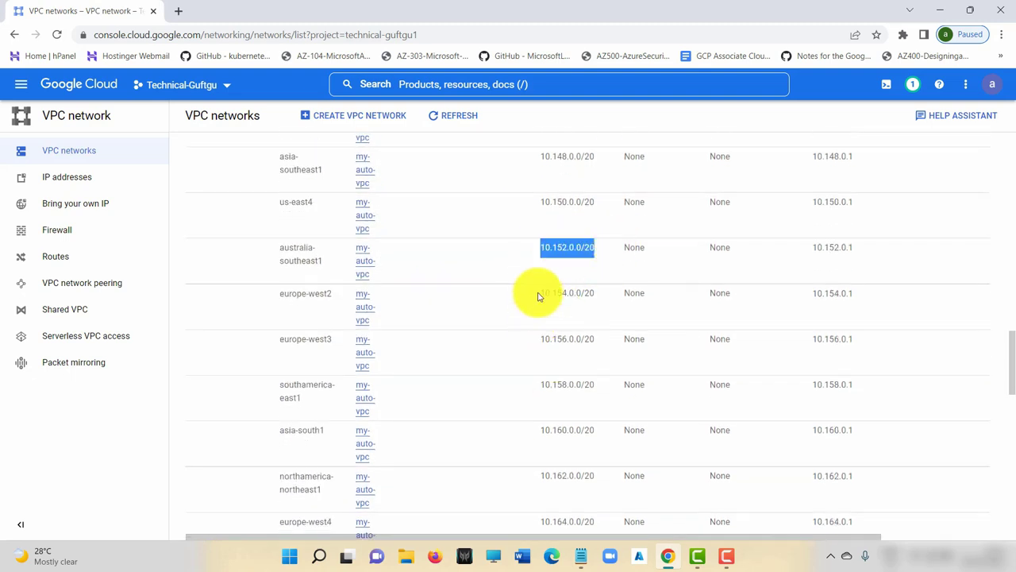
{"action": "left_click_drag", "start_coordinate": [540, 290], "coordinate": [597, 295]}
{"action": "scroll", "coordinate": [449, 349], "scroll_direction": "up", "scroll_amount": 7}
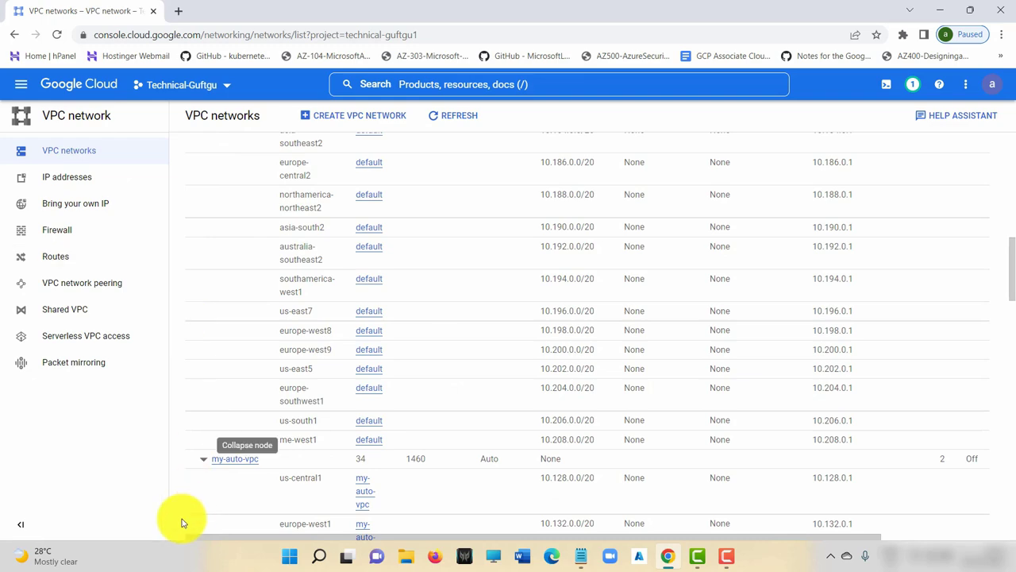
Step: Start a new Compute Engine VM instance and name it instance-us
{"action": "left_click", "coordinate": [20, 85]}
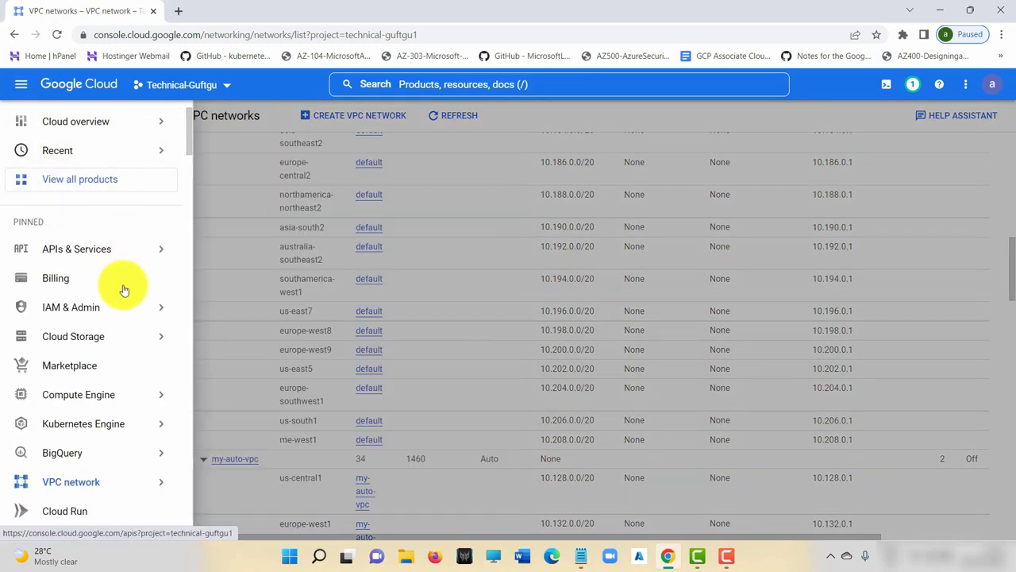
{"action": "mouse_move", "coordinate": [177, 391]}
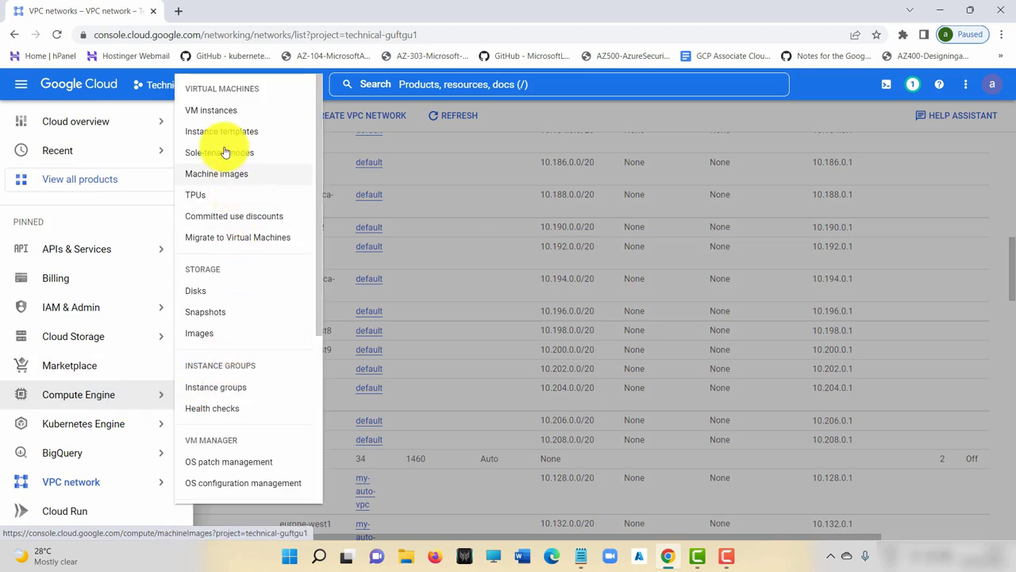
{"action": "left_click", "coordinate": [226, 109]}
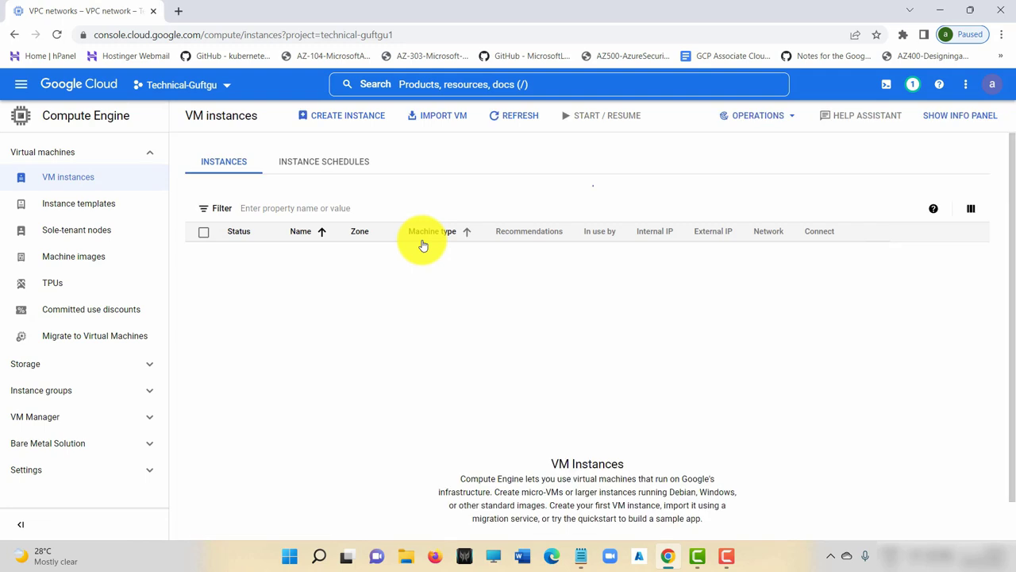
{"action": "left_click", "coordinate": [361, 118]}
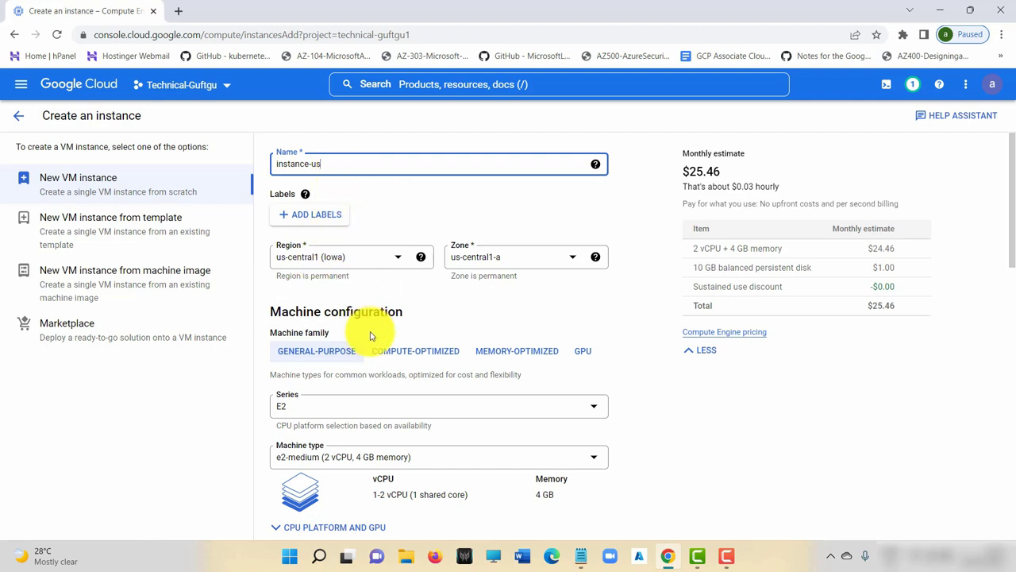
Step: Set the general-purpose machine series of the instance to N2
{"action": "scroll", "coordinate": [369, 336], "scroll_direction": "down", "scroll_amount": 2}
{"action": "left_click", "coordinate": [347, 276]}
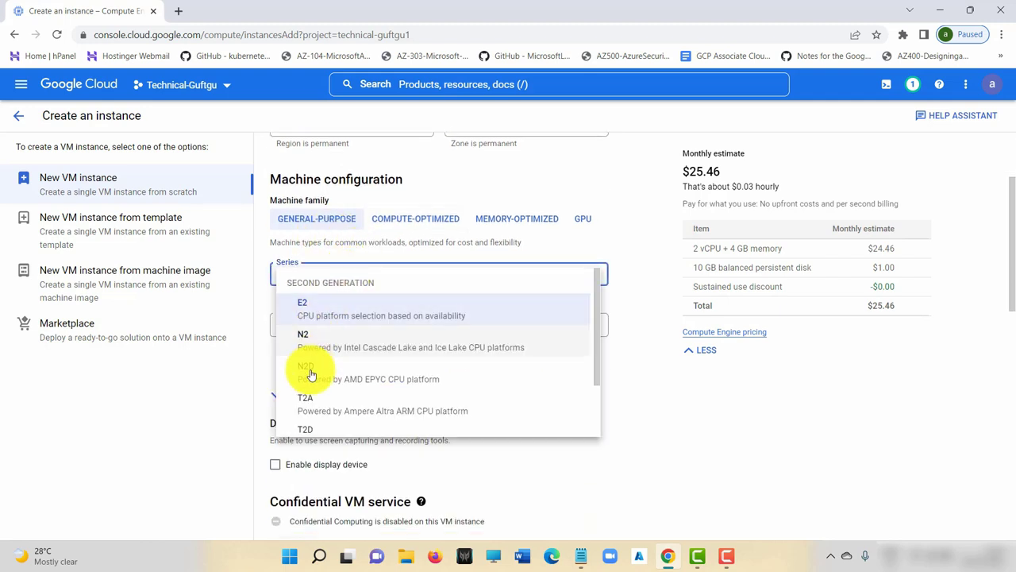
{"action": "scroll", "coordinate": [362, 389], "scroll_direction": "down", "scroll_amount": 2}
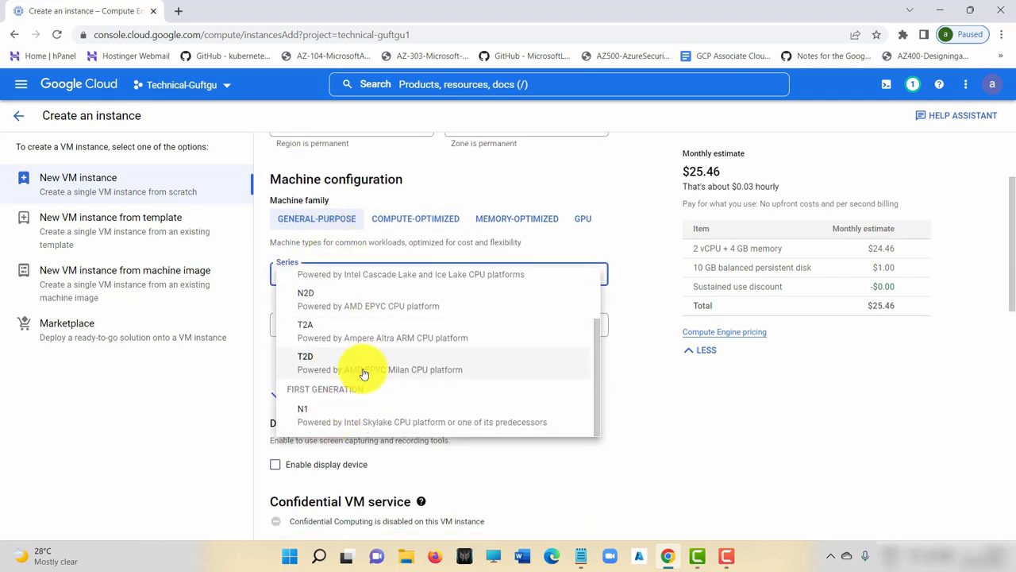
{"action": "scroll", "coordinate": [362, 396], "scroll_direction": "up", "scroll_amount": 3}
{"action": "left_click", "coordinate": [351, 334]}
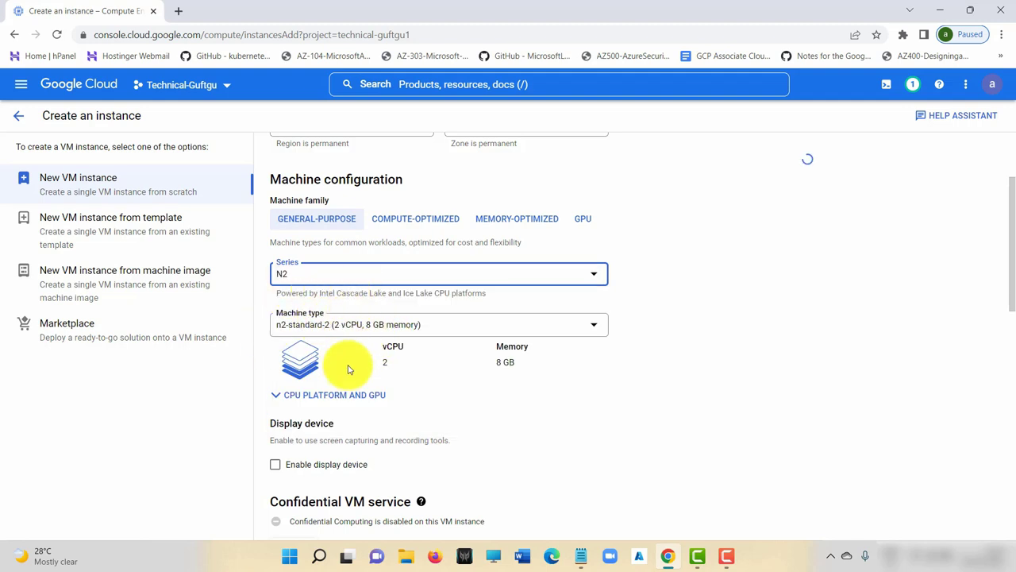
Step: Review the machine types offered for the N2 series, including the standard and high-memory options
{"action": "scroll", "coordinate": [352, 370], "scroll_direction": "down", "scroll_amount": 3}
{"action": "scroll", "coordinate": [373, 341], "scroll_direction": "up", "scroll_amount": 2}
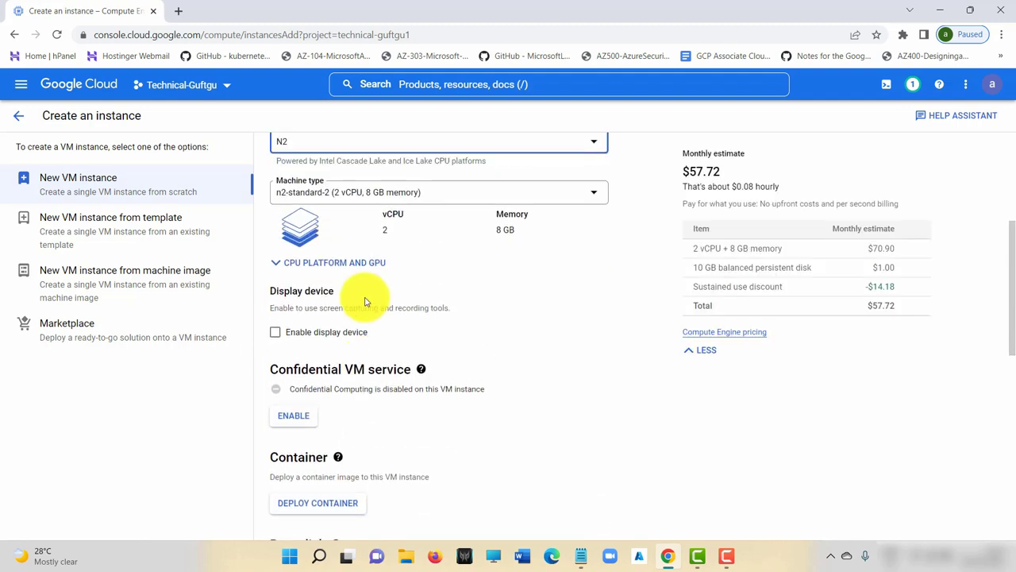
{"action": "left_click", "coordinate": [347, 190]}
{"action": "scroll", "coordinate": [337, 317], "scroll_direction": "down", "scroll_amount": 5}
{"action": "scroll", "coordinate": [362, 322], "scroll_direction": "down", "scroll_amount": 2}
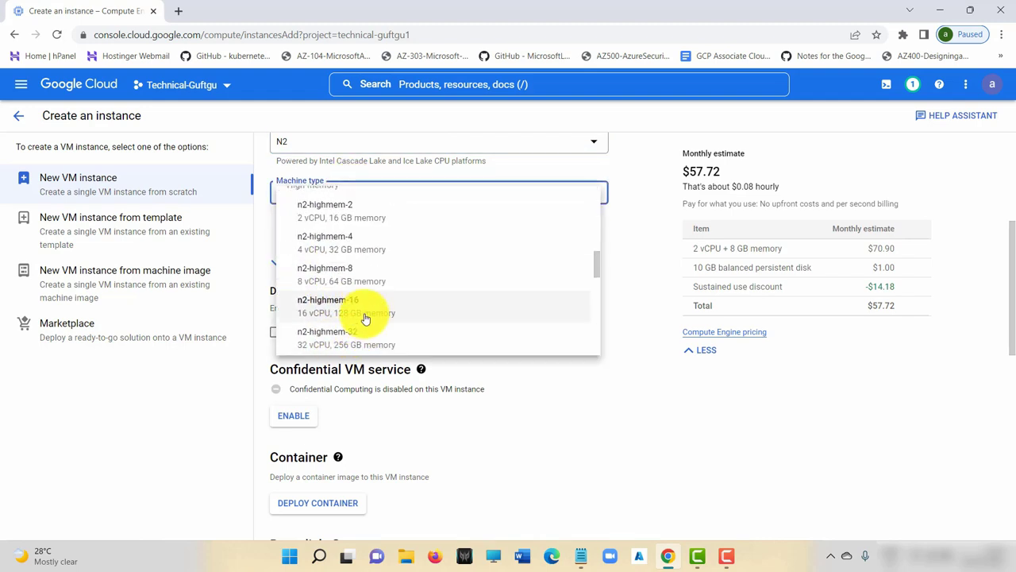
{"action": "scroll", "coordinate": [369, 214], "scroll_direction": "up", "scroll_amount": 5}
{"action": "scroll", "coordinate": [444, 238], "scroll_direction": "up", "scroll_amount": 5}
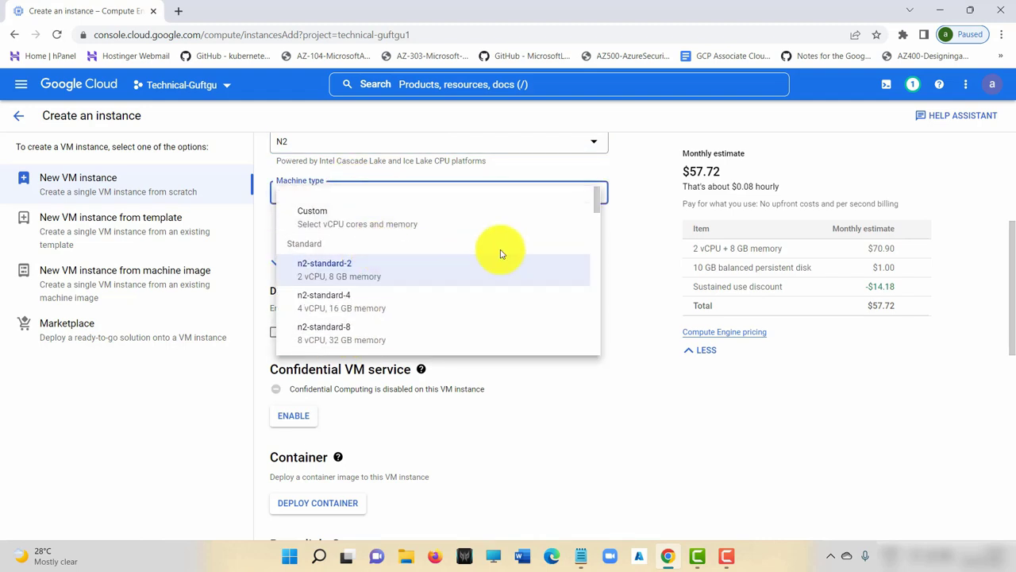
{"action": "left_click", "coordinate": [616, 227]}
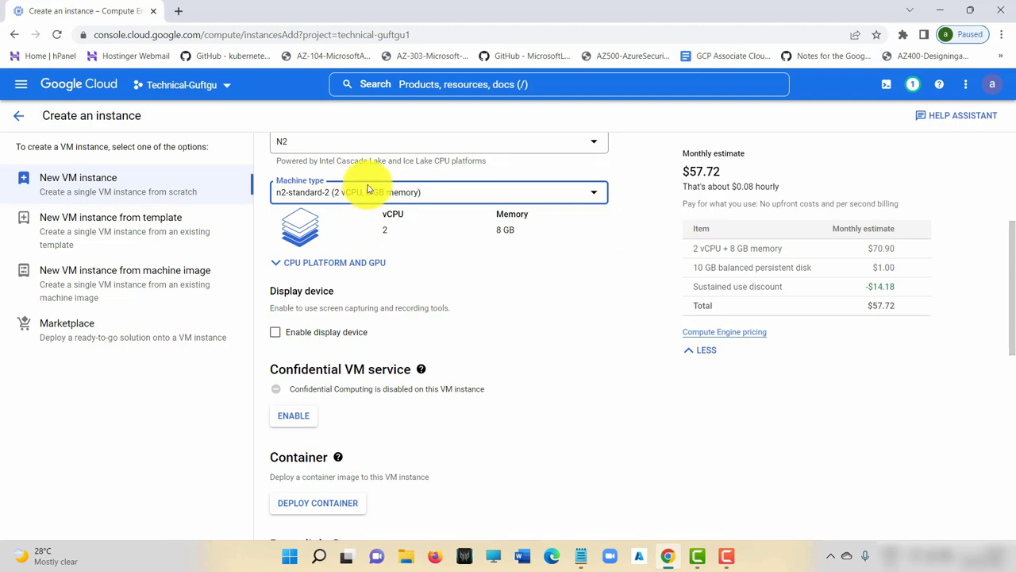
Step: Change the general-purpose machine series of the instance to the first-generation N1
{"action": "scroll", "coordinate": [361, 202], "scroll_direction": "up", "scroll_amount": 2}
{"action": "left_click", "coordinate": [347, 276]}
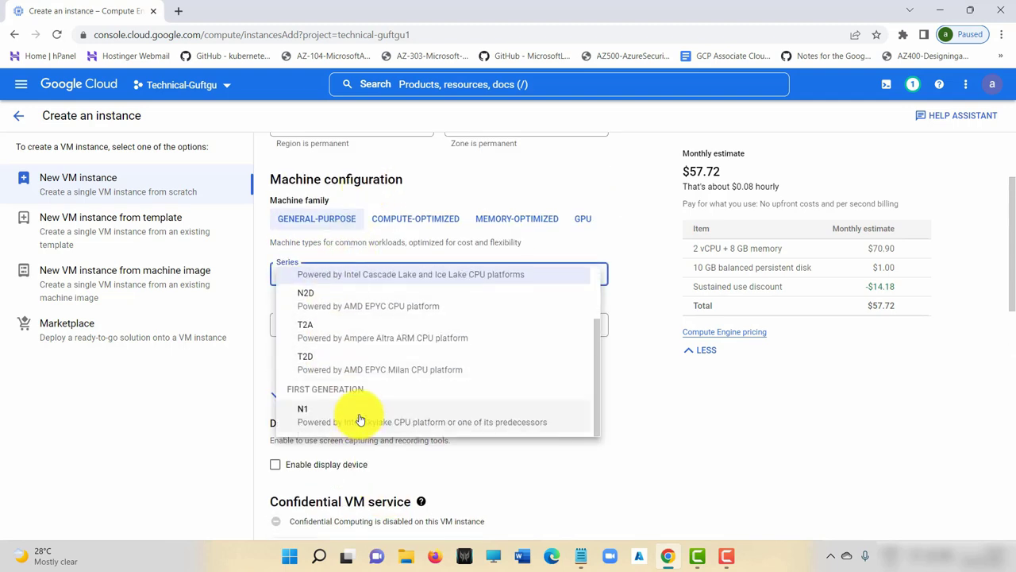
{"action": "left_click", "coordinate": [357, 417]}
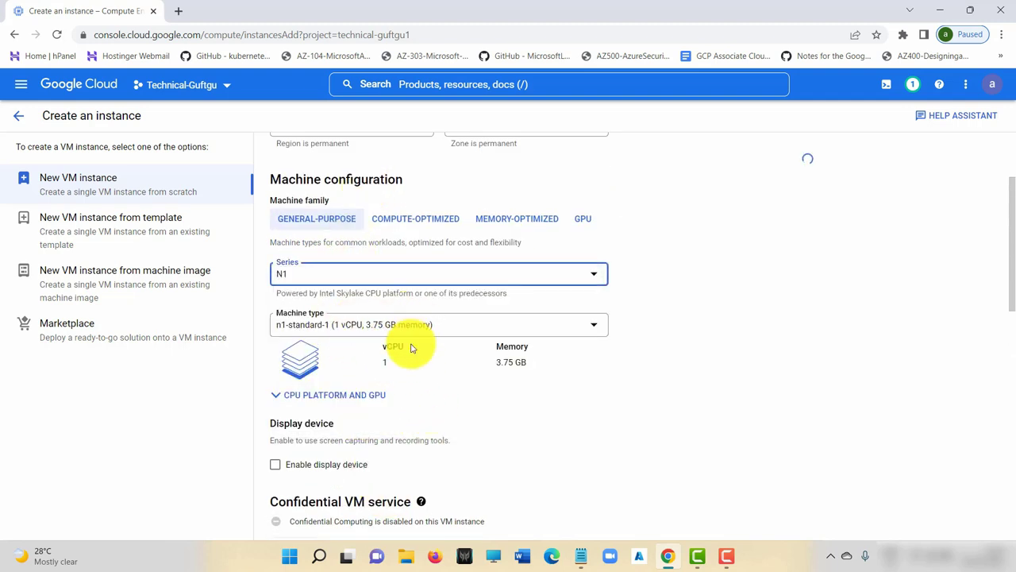
Step: Review the instance's boot disk, service account, access scopes and firewall settings
{"action": "scroll", "coordinate": [462, 399], "scroll_direction": "down", "scroll_amount": 5}
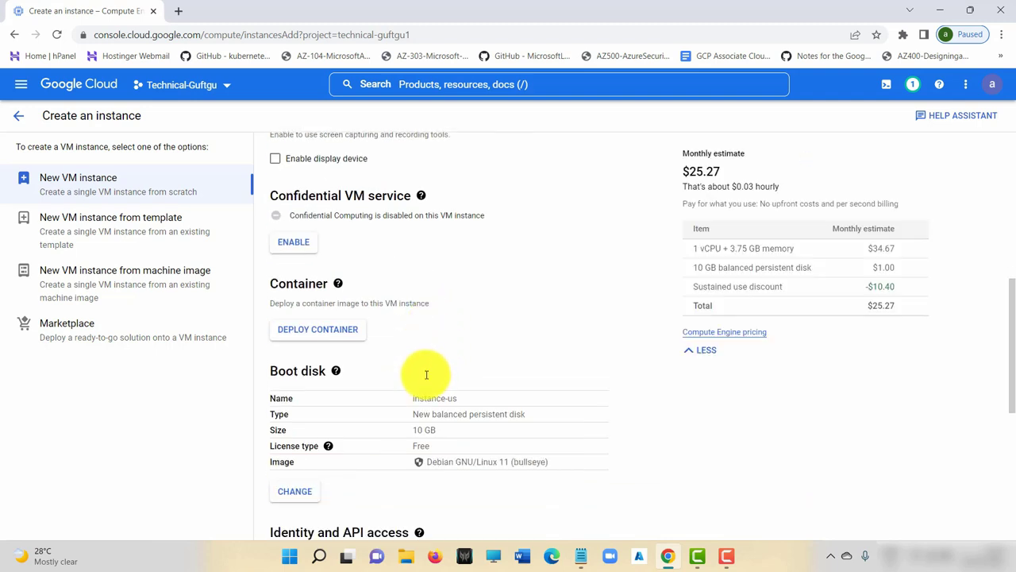
{"action": "scroll", "coordinate": [429, 385], "scroll_direction": "down", "scroll_amount": 1}
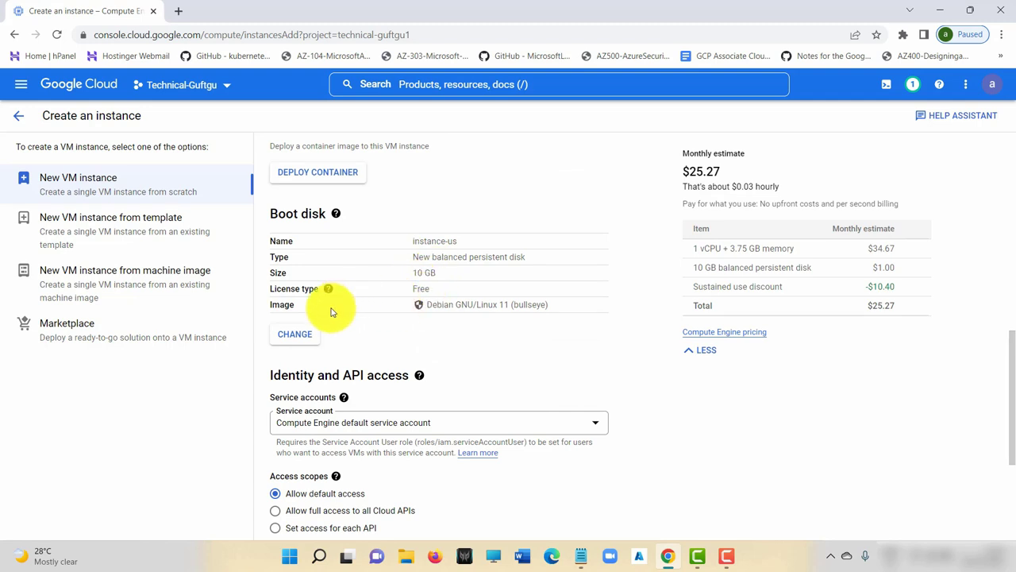
{"action": "scroll", "coordinate": [346, 366], "scroll_direction": "down", "scroll_amount": 3}
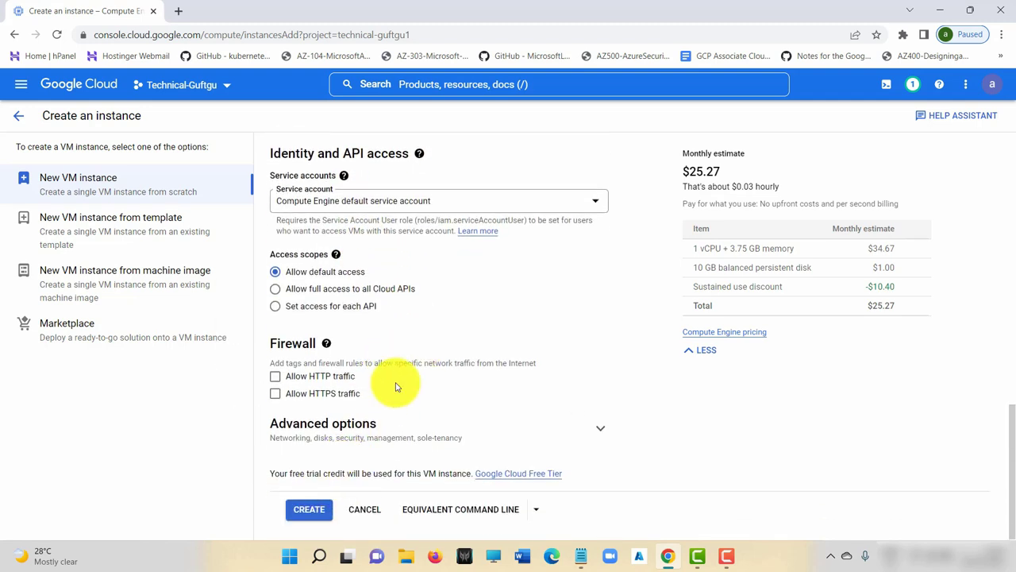
{"action": "scroll", "coordinate": [402, 379], "scroll_direction": "up", "scroll_amount": 2}
{"action": "scroll", "coordinate": [335, 329], "scroll_direction": "up", "scroll_amount": 2}
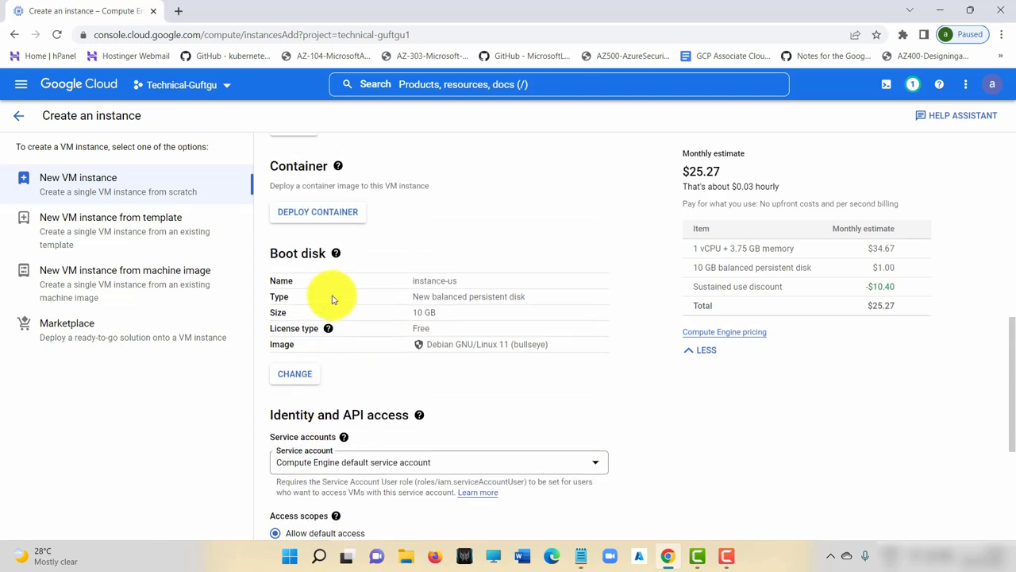
{"action": "scroll", "coordinate": [354, 330], "scroll_direction": "down", "scroll_amount": 3}
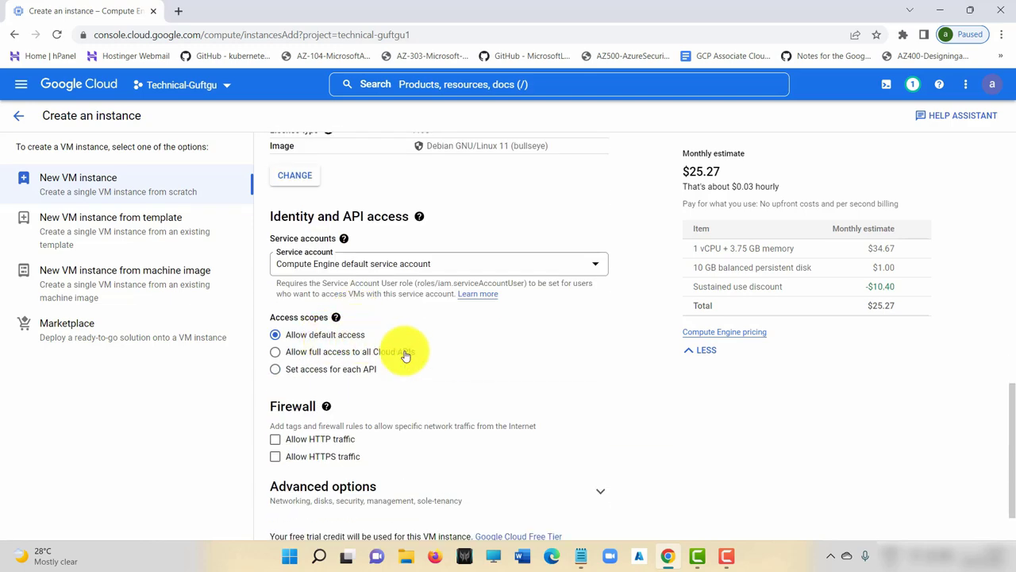
{"action": "scroll", "coordinate": [397, 341], "scroll_direction": "up", "scroll_amount": 3}
{"action": "scroll", "coordinate": [370, 354], "scroll_direction": "down", "scroll_amount": 4}
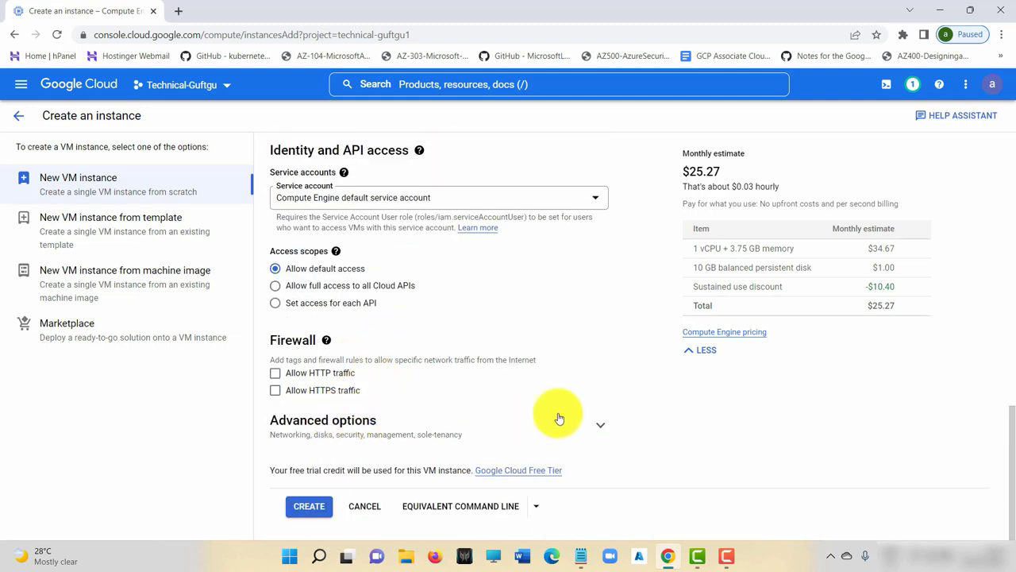
Step: In the instance's advanced networking options, set the default network interface's network to my-auto-vpc
{"action": "left_click", "coordinate": [587, 426]}
{"action": "scroll", "coordinate": [436, 344], "scroll_direction": "down", "scroll_amount": 3}
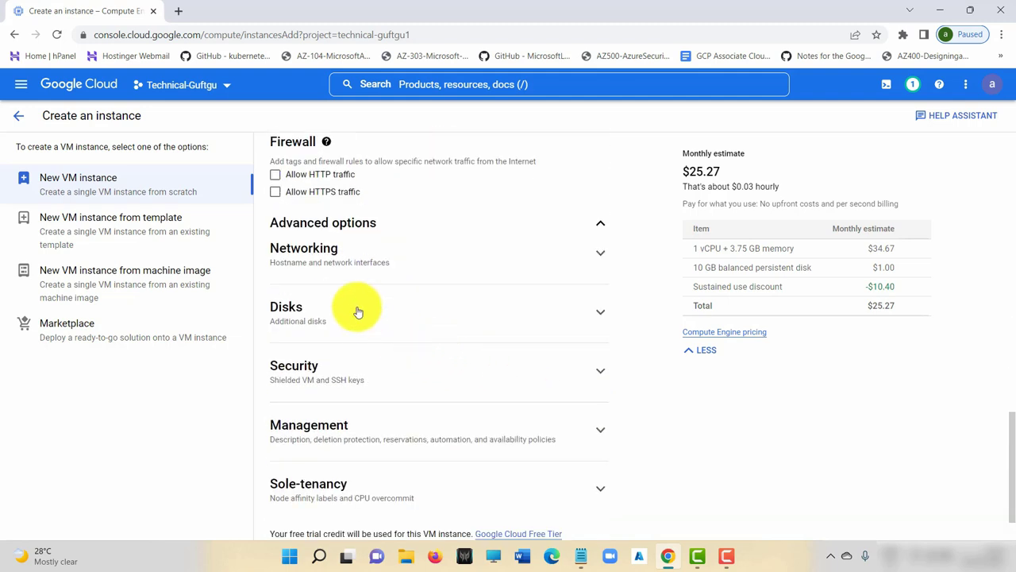
{"action": "left_click", "coordinate": [579, 262]}
{"action": "scroll", "coordinate": [423, 360], "scroll_direction": "down", "scroll_amount": 2}
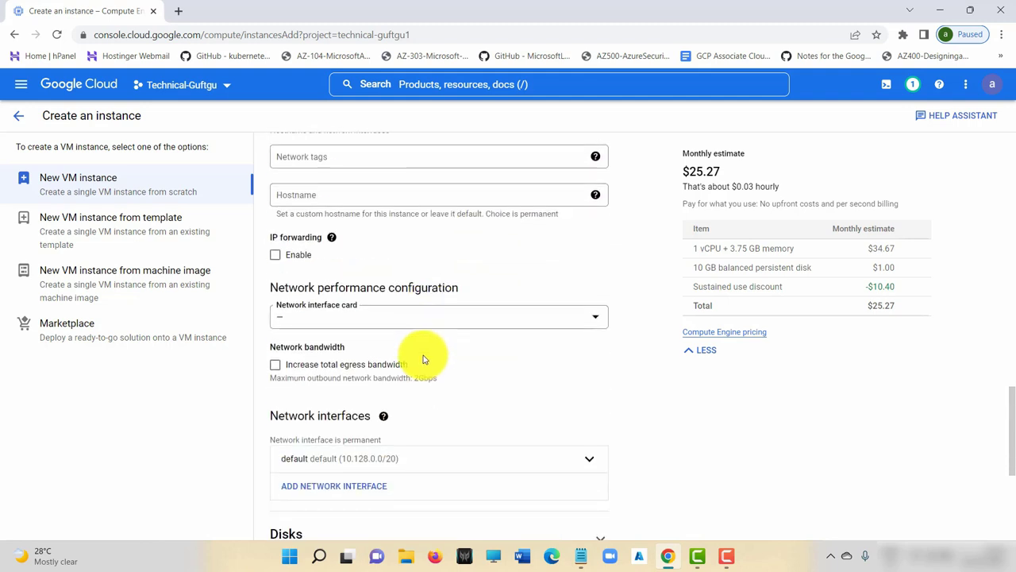
{"action": "scroll", "coordinate": [423, 360], "scroll_direction": "down", "scroll_amount": 2}
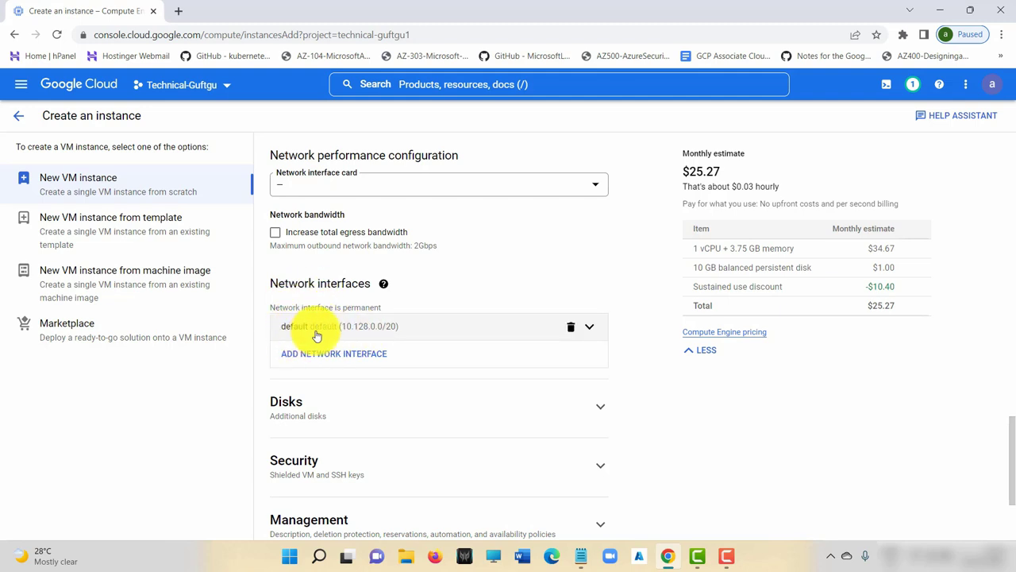
{"action": "left_click", "coordinate": [465, 328]}
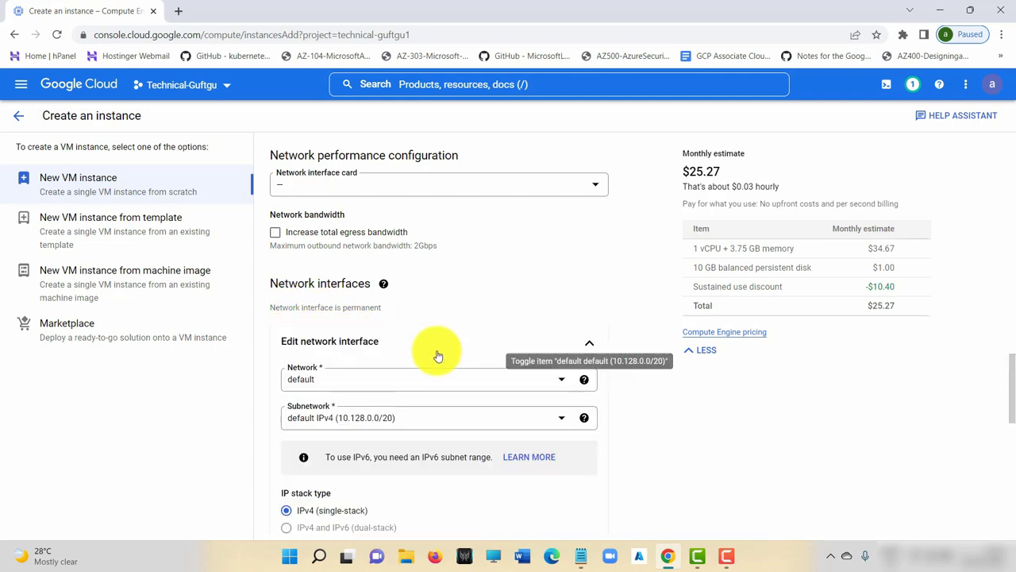
{"action": "left_click", "coordinate": [480, 386]}
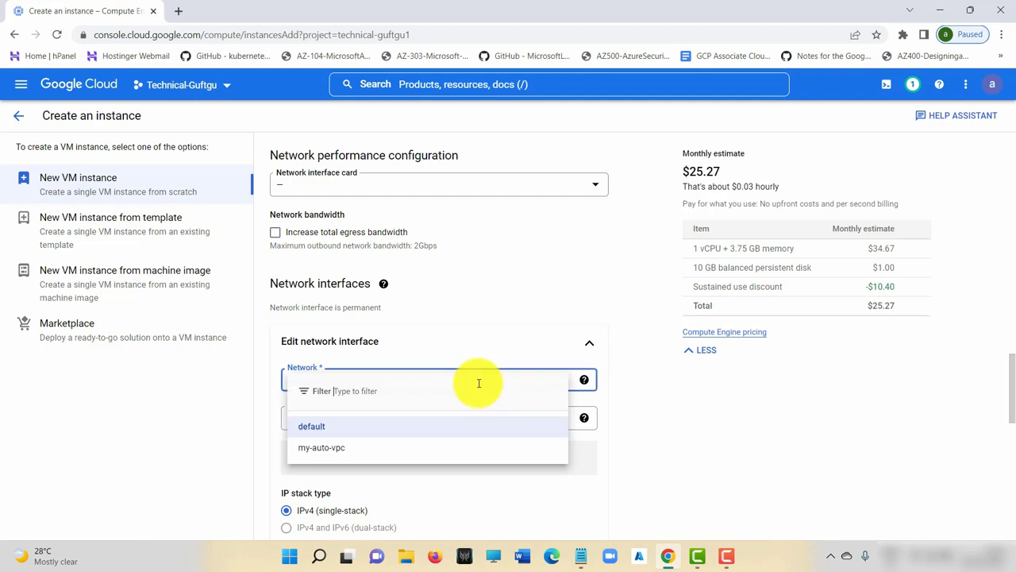
{"action": "left_click", "coordinate": [333, 448]}
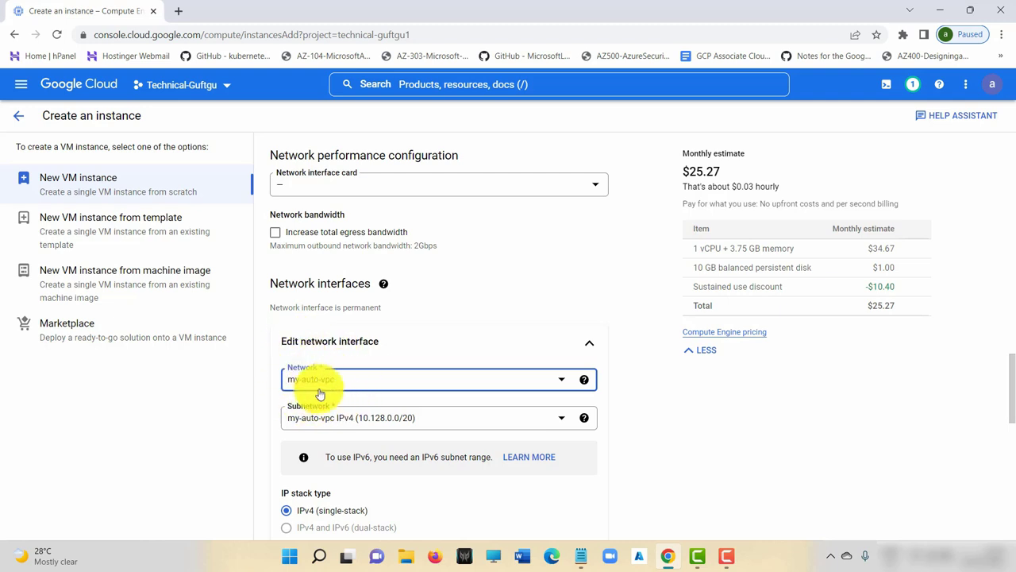
Step: Select the my-auto-vpc IPv4 (10.128.0.0/20) subnetwork for the network interface
{"action": "scroll", "coordinate": [357, 389], "scroll_direction": "down", "scroll_amount": 2}
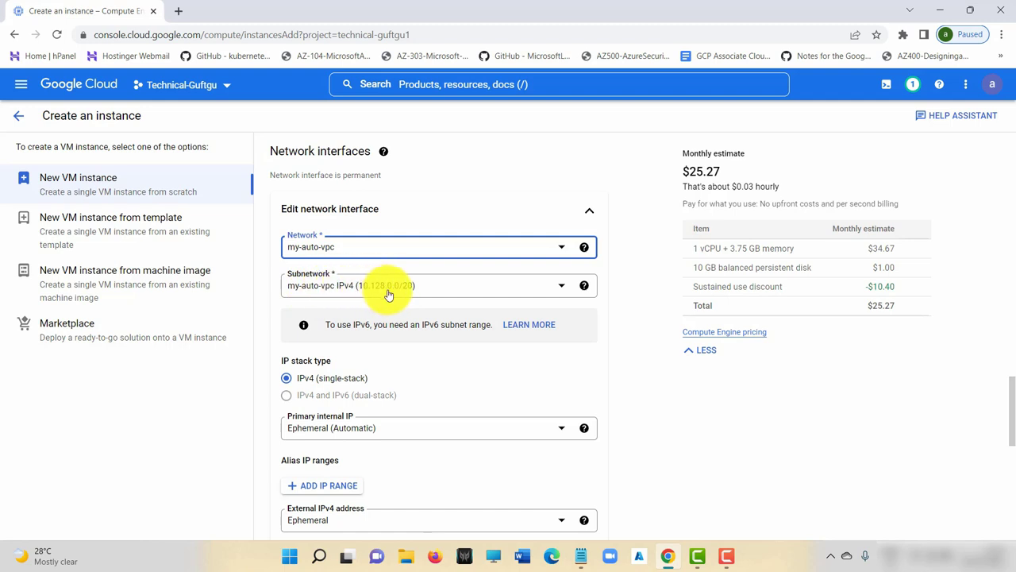
{"action": "left_click", "coordinate": [438, 288]}
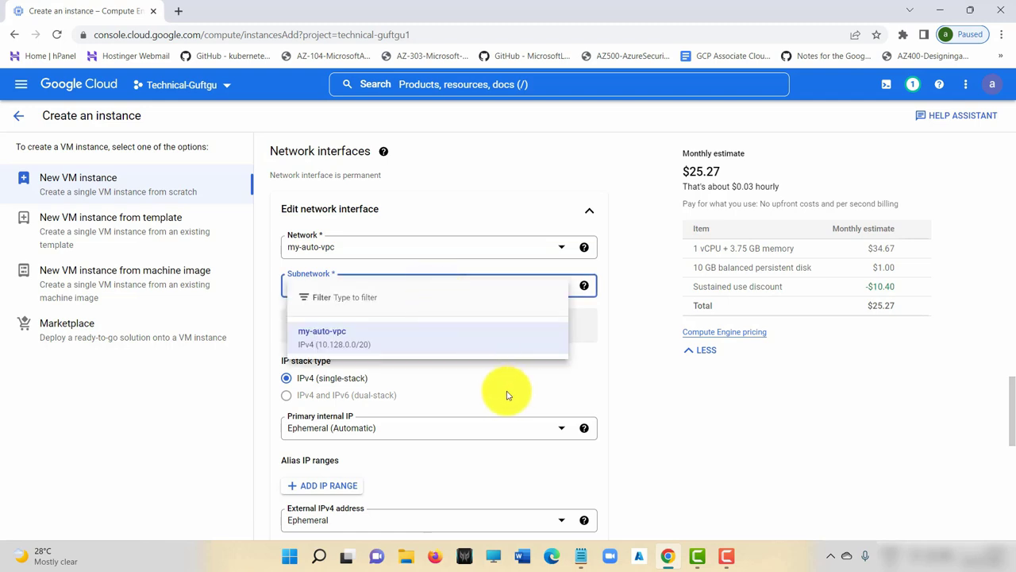
{"action": "left_click", "coordinate": [381, 334]}
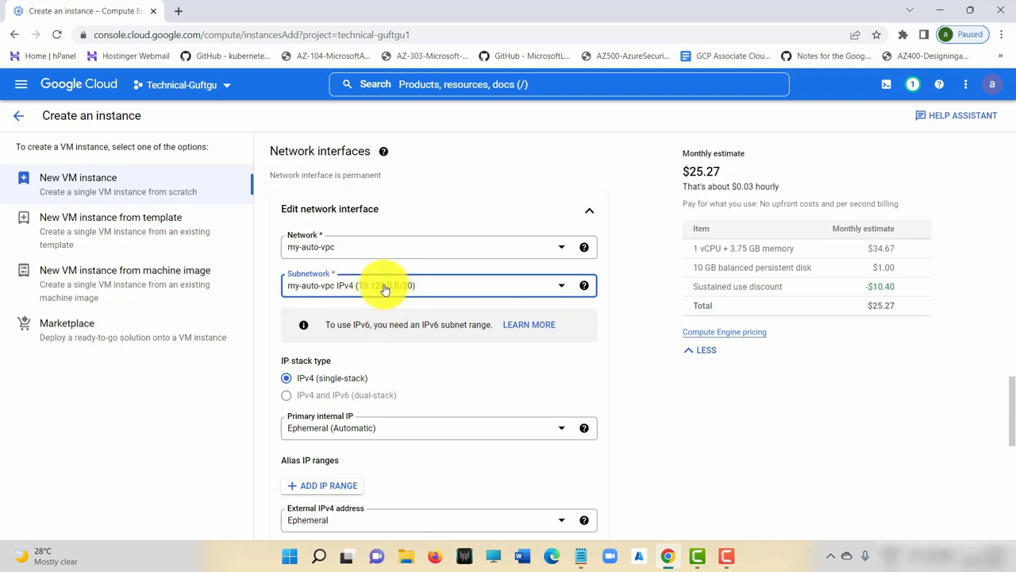
Step: Set the network interface's network service tier to Standard (us-central1), leaving the external IPv4 address ephemeral
{"action": "left_click", "coordinate": [391, 287]}
{"action": "left_click", "coordinate": [416, 337]}
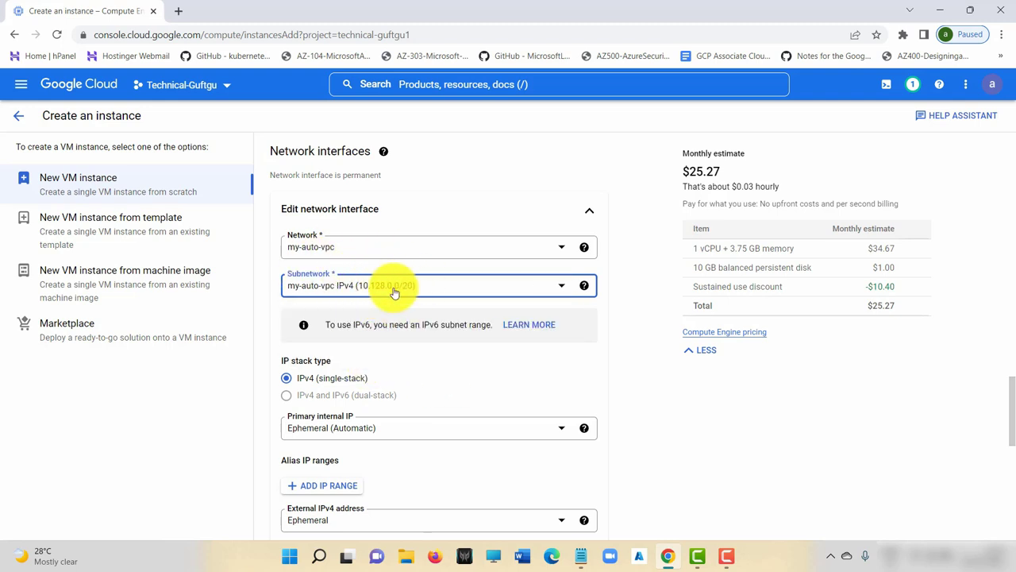
{"action": "scroll", "coordinate": [395, 292], "scroll_direction": "down", "scroll_amount": 2}
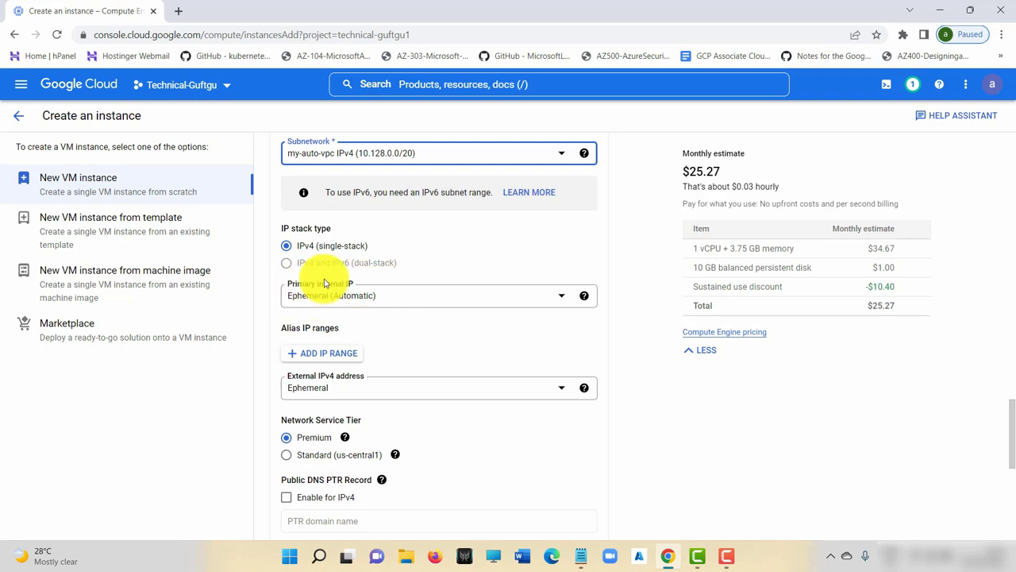
{"action": "scroll", "coordinate": [347, 334], "scroll_direction": "down", "scroll_amount": 2}
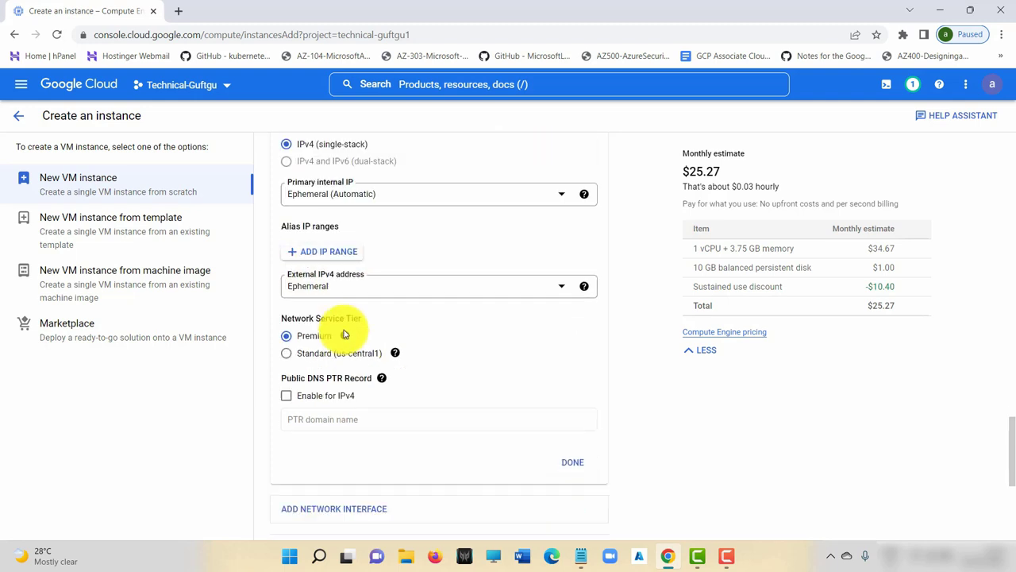
{"action": "left_click", "coordinate": [337, 257]}
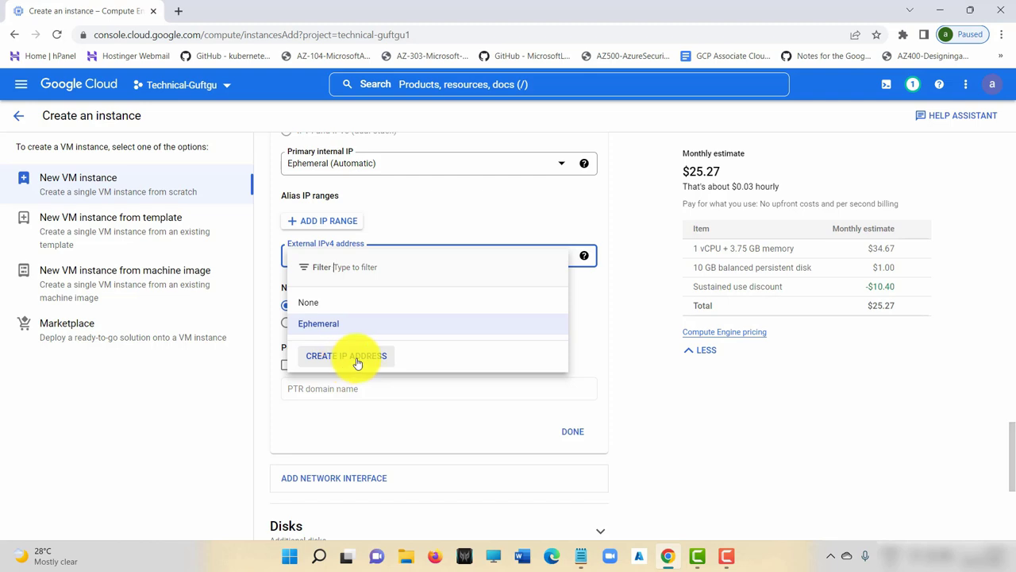
{"action": "left_click", "coordinate": [623, 279]}
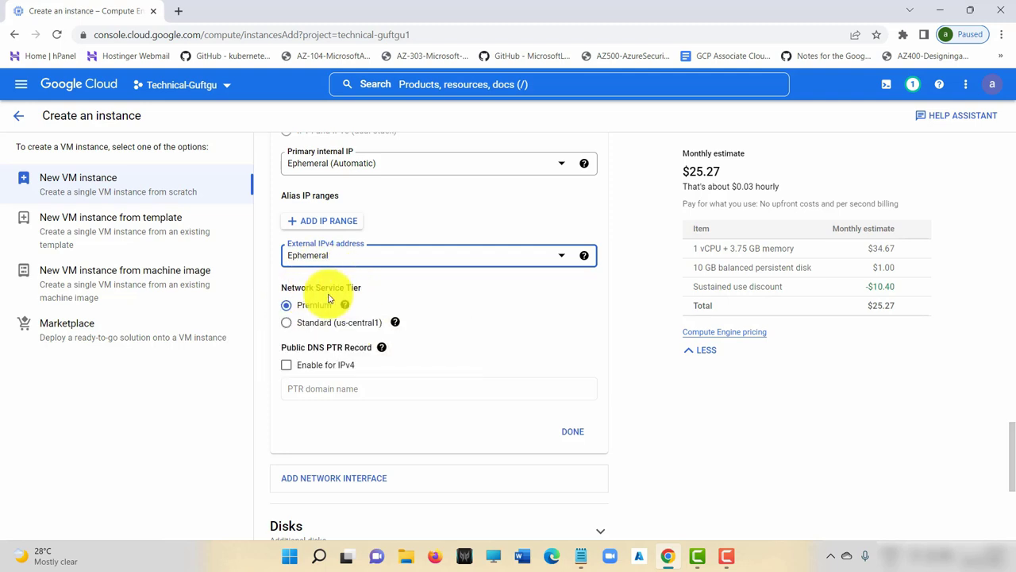
{"action": "left_click", "coordinate": [286, 322]}
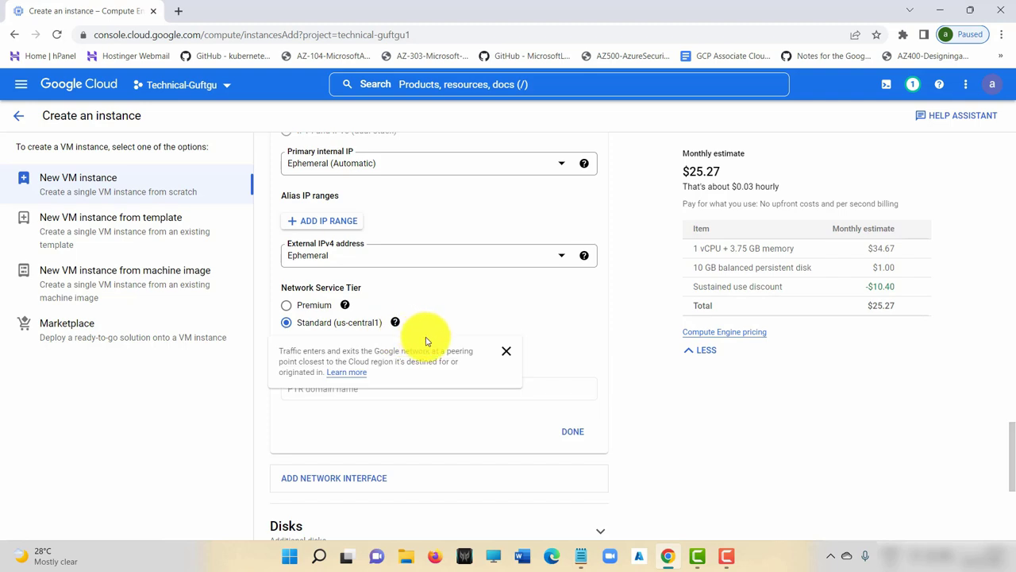
Step: Allow both HTTP and HTTPS traffic in the firewall settings of the US instance
{"action": "scroll", "coordinate": [635, 389], "scroll_direction": "down", "scroll_amount": 2}
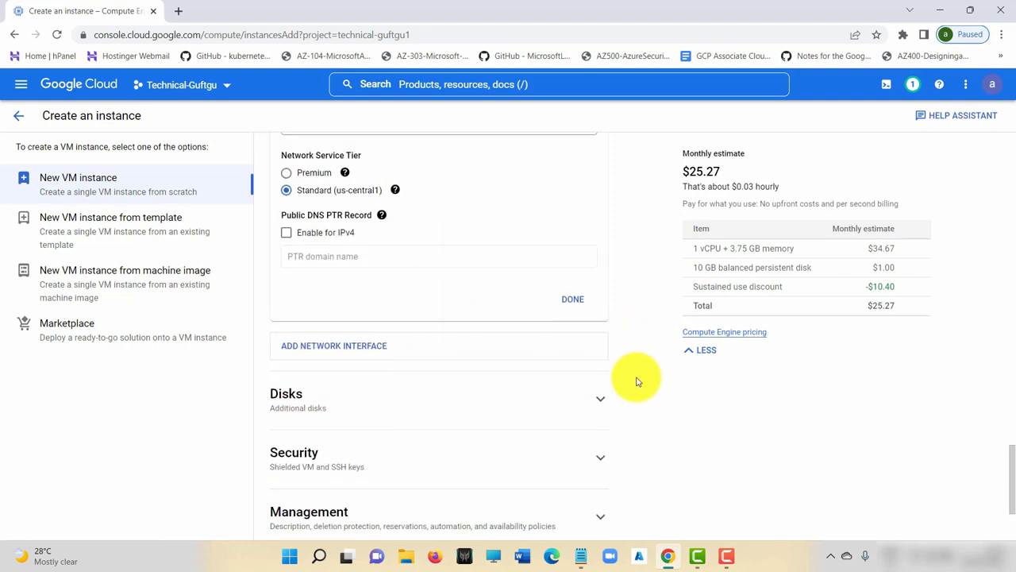
{"action": "scroll", "coordinate": [458, 357], "scroll_direction": "down", "scroll_amount": 2}
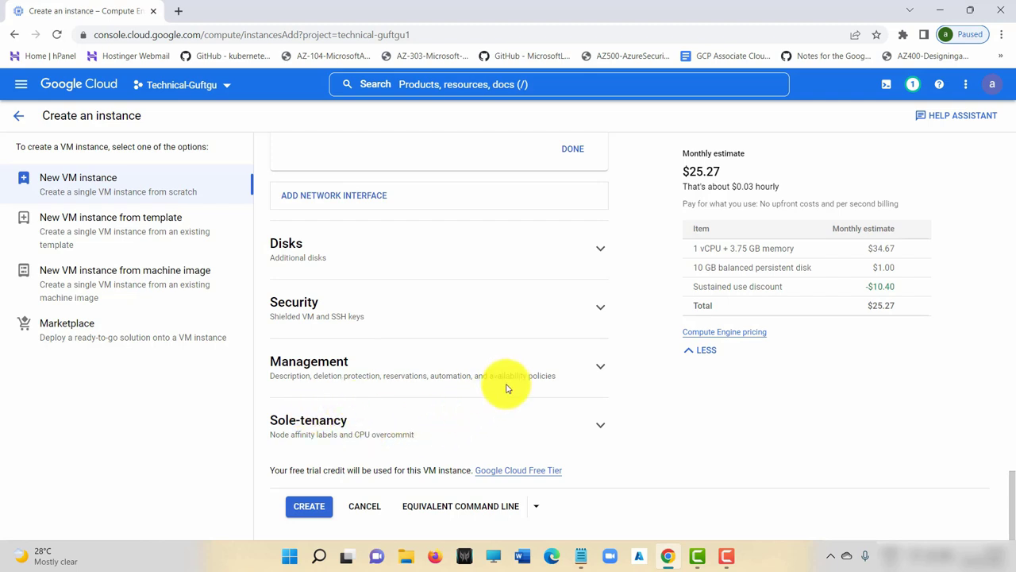
{"action": "left_click", "coordinate": [319, 512]}
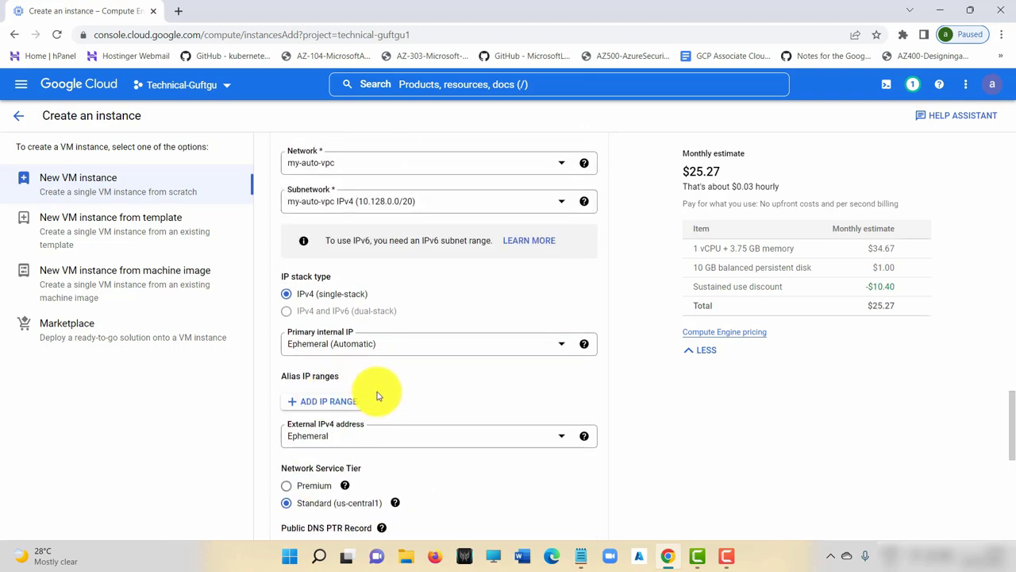
{"action": "scroll", "coordinate": [381, 373], "scroll_direction": "down", "scroll_amount": 3}
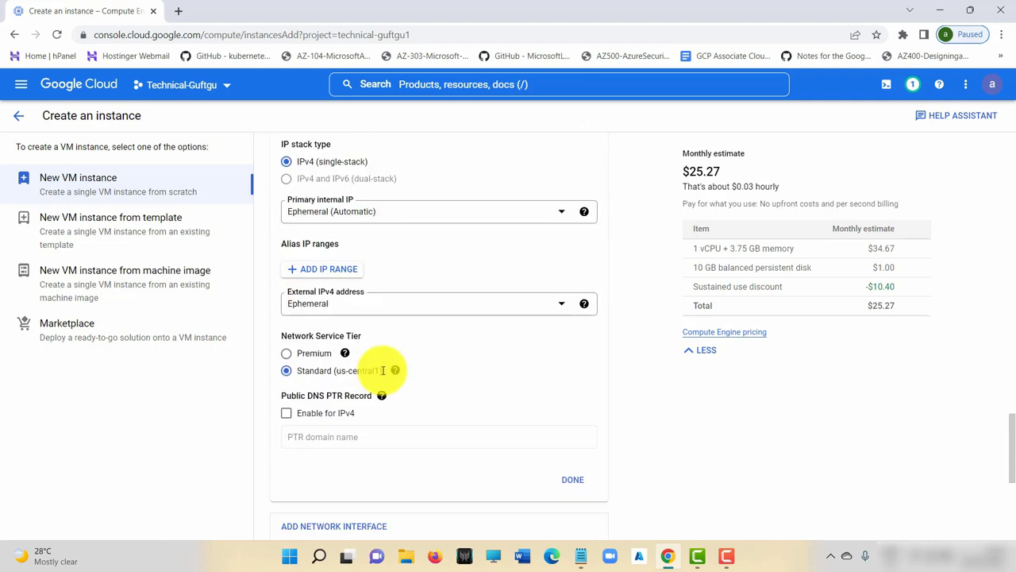
{"action": "scroll", "coordinate": [381, 372], "scroll_direction": "up", "scroll_amount": 10}
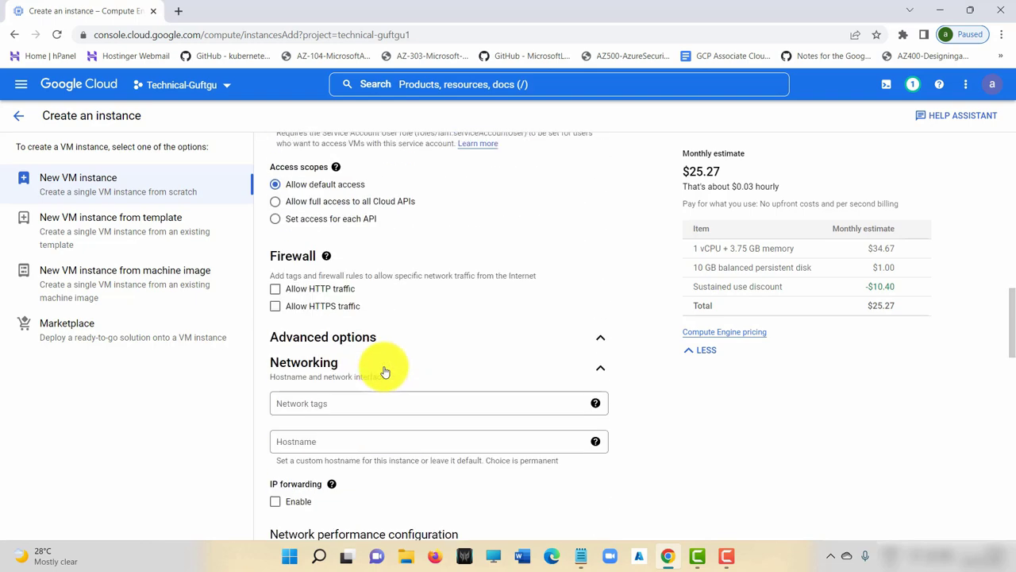
{"action": "left_click", "coordinate": [277, 308]}
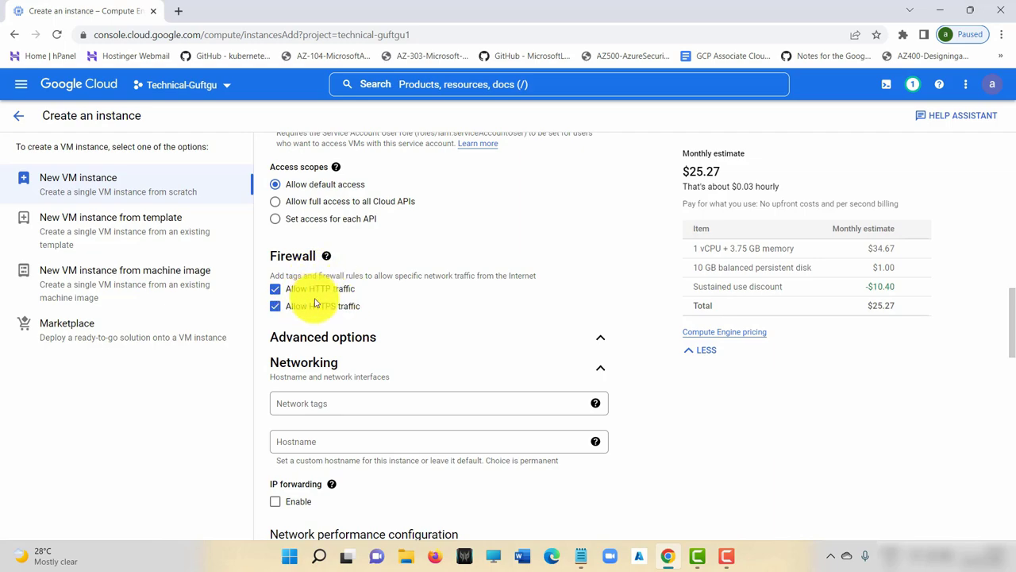
Step: Create the instance-us VM with the configured settings
{"action": "scroll", "coordinate": [376, 356], "scroll_direction": "down", "scroll_amount": 4}
{"action": "scroll", "coordinate": [370, 366], "scroll_direction": "down", "scroll_amount": 10}
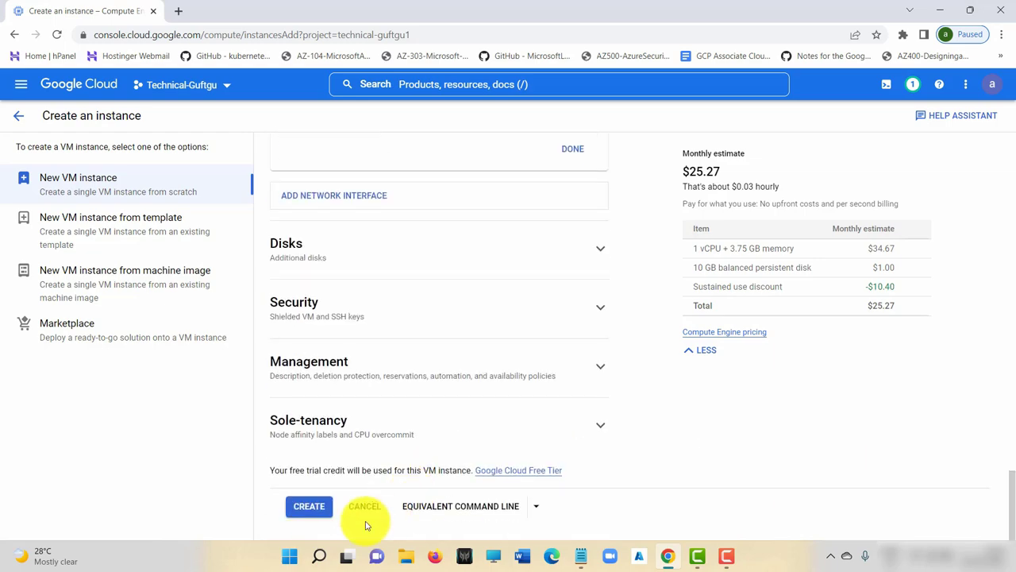
{"action": "left_click", "coordinate": [316, 505]}
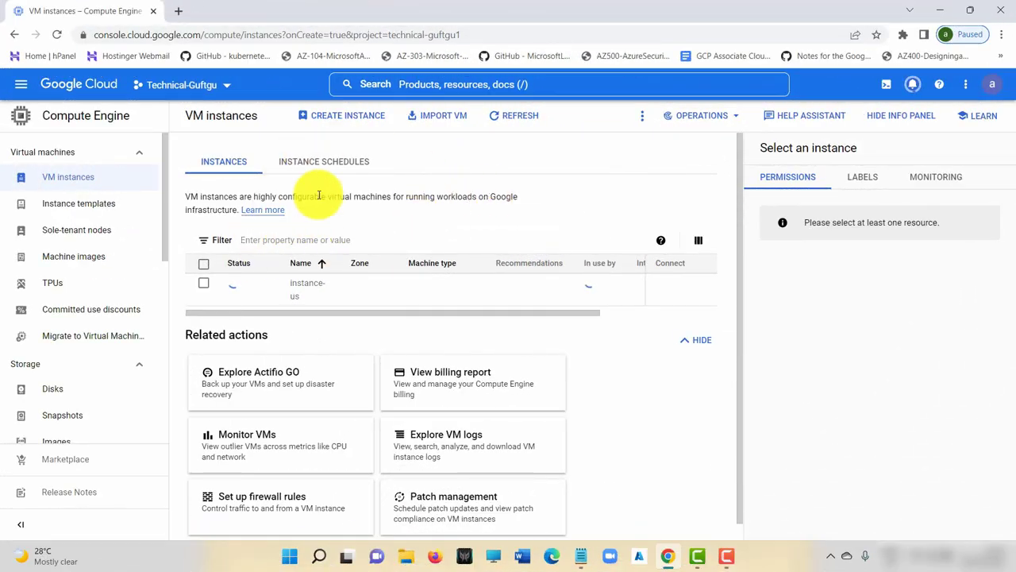
Step: Start configuring another new VM instance and name it instance-asia
{"action": "left_click", "coordinate": [352, 119]}
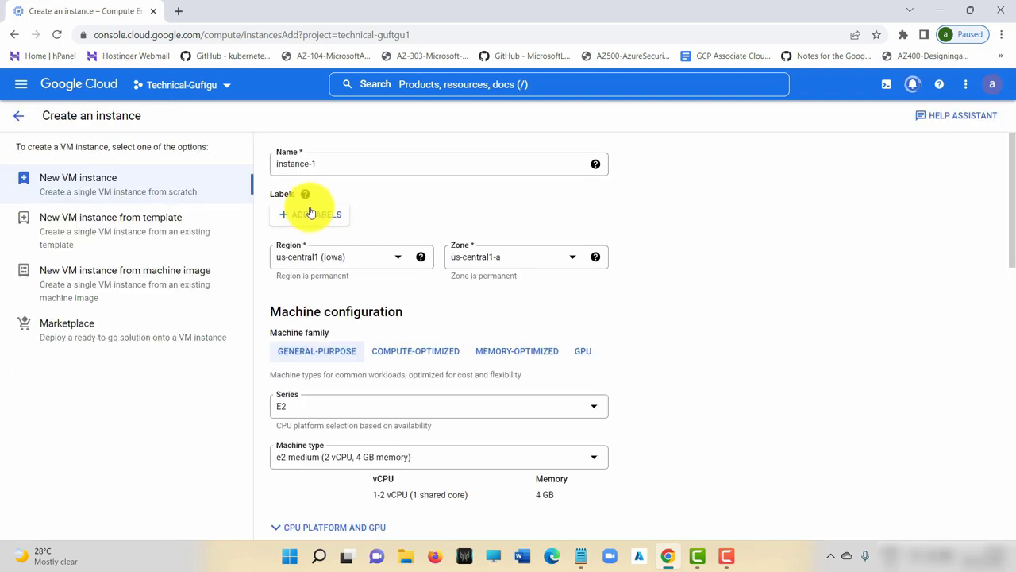
{"action": "left_click", "coordinate": [353, 169]}
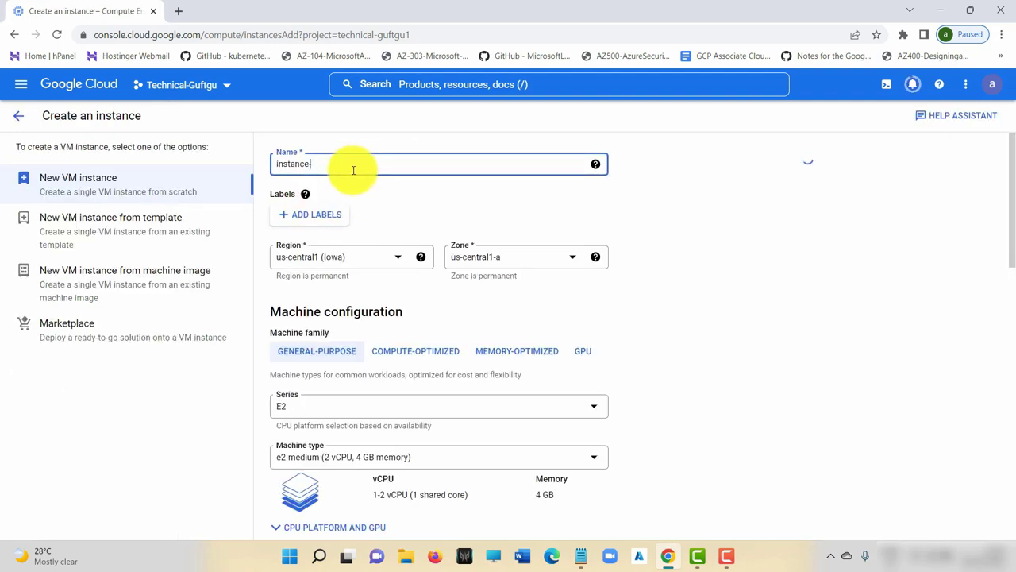
{"action": "type", "text": "asia"}
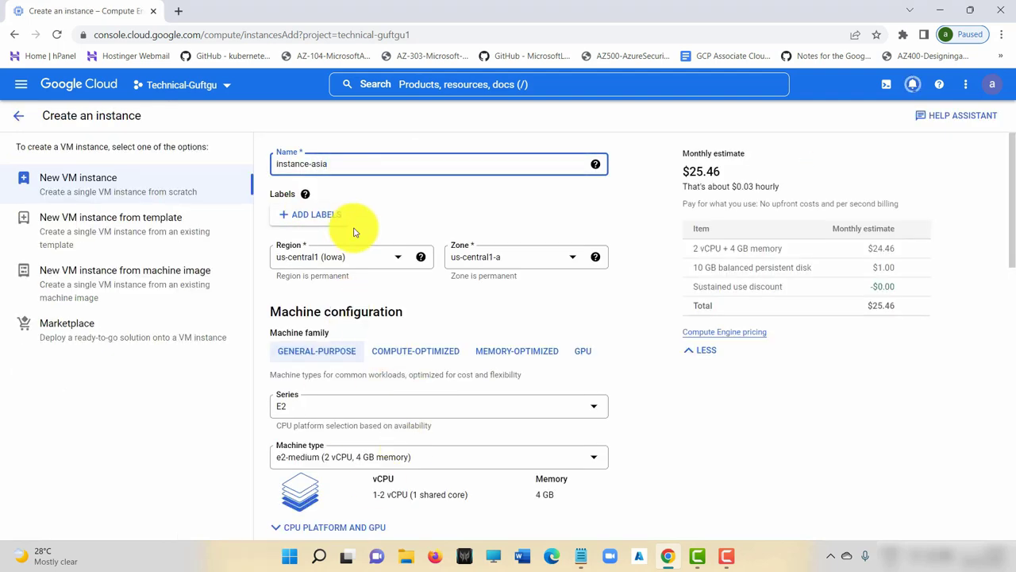
Step: Set the region of instance-asia to asia-northeast1 (Tokyo)
{"action": "left_click", "coordinate": [356, 258]}
{"action": "scroll", "coordinate": [375, 347], "scroll_direction": "down", "scroll_amount": 3}
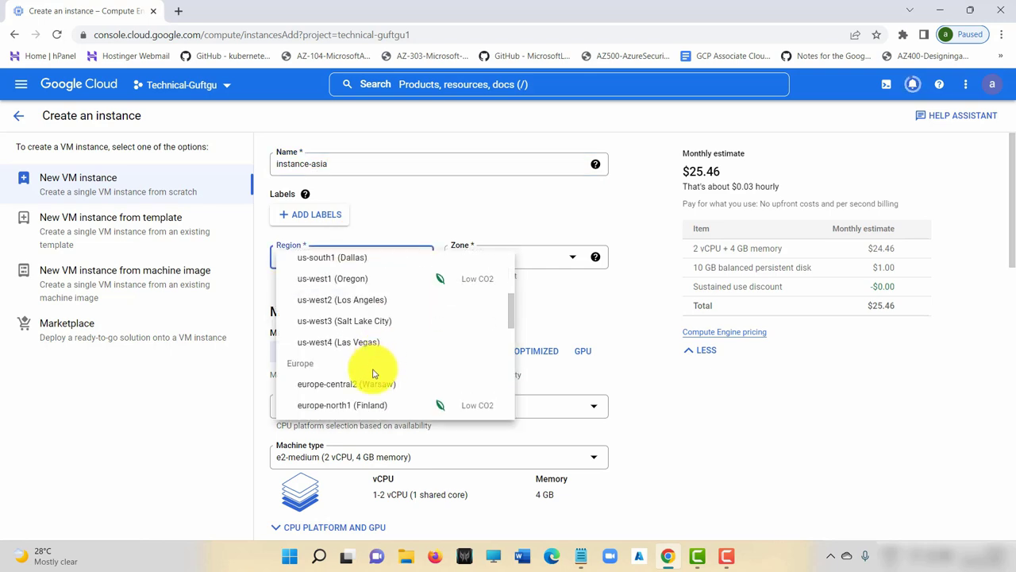
{"action": "scroll", "coordinate": [373, 373], "scroll_direction": "down", "scroll_amount": 6}
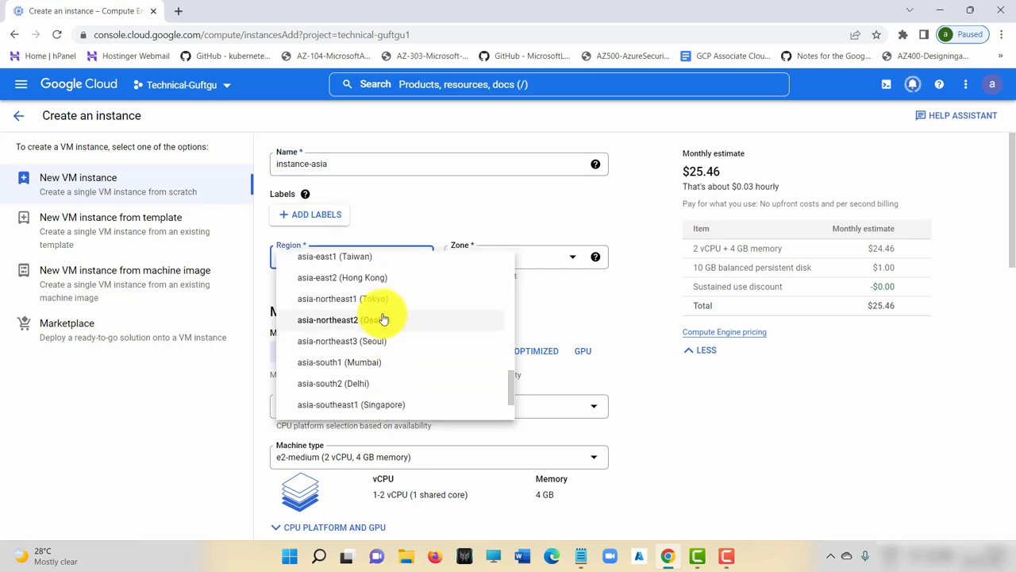
{"action": "scroll", "coordinate": [385, 325], "scroll_direction": "up", "scroll_amount": 1}
{"action": "left_click", "coordinate": [389, 332]}
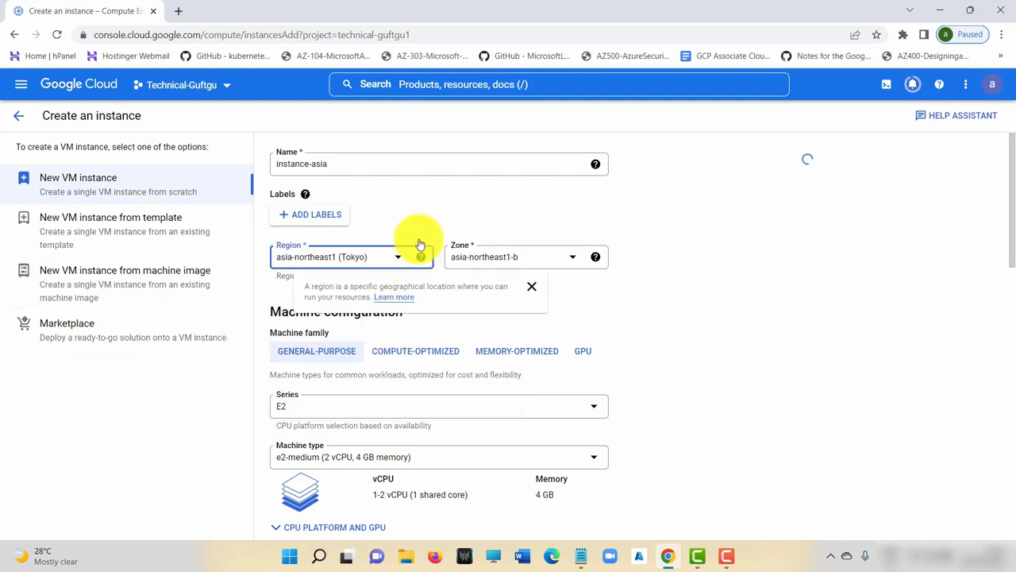
Step: Change the machine series of instance-asia to the first-generation N1
{"action": "scroll", "coordinate": [404, 349], "scroll_direction": "down", "scroll_amount": 2}
{"action": "left_click", "coordinate": [396, 279]}
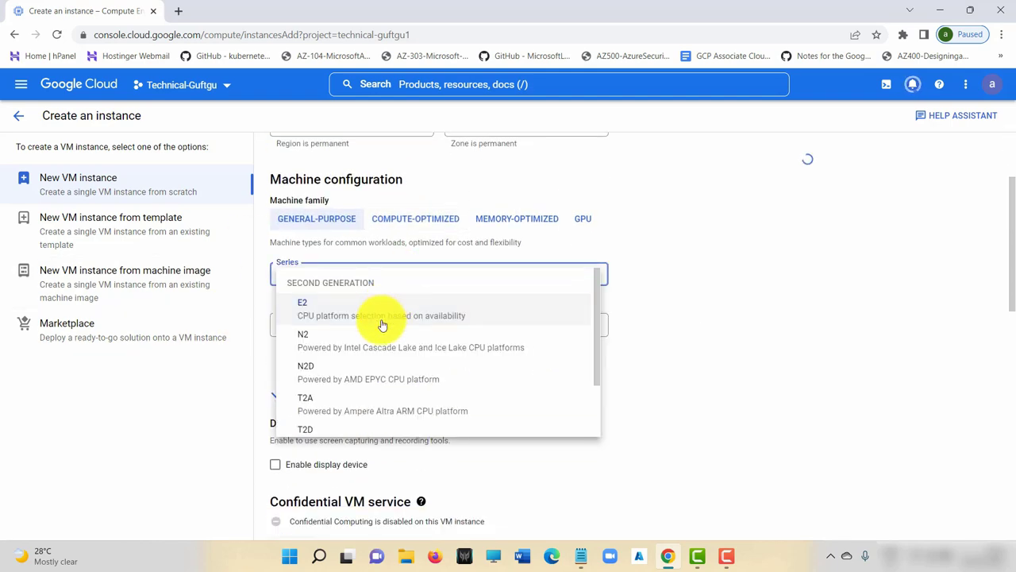
{"action": "scroll", "coordinate": [366, 381], "scroll_direction": "down", "scroll_amount": 2}
{"action": "left_click", "coordinate": [428, 413]}
Step: Expand the networking section in the advanced options of instance-asia
{"action": "scroll", "coordinate": [447, 370], "scroll_direction": "down", "scroll_amount": 4}
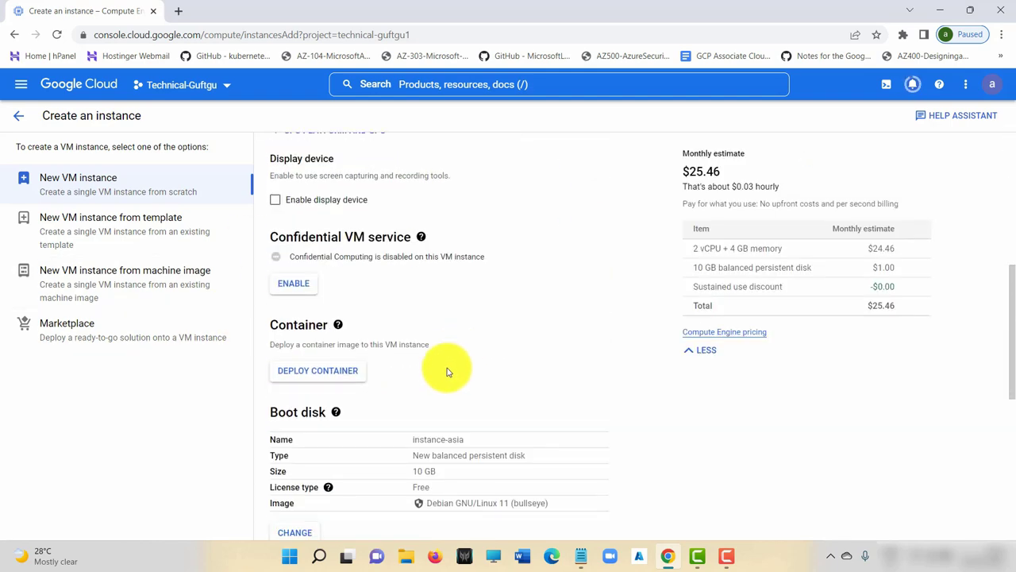
{"action": "scroll", "coordinate": [370, 313], "scroll_direction": "down", "scroll_amount": 4}
{"action": "scroll", "coordinate": [373, 318], "scroll_direction": "down", "scroll_amount": 2}
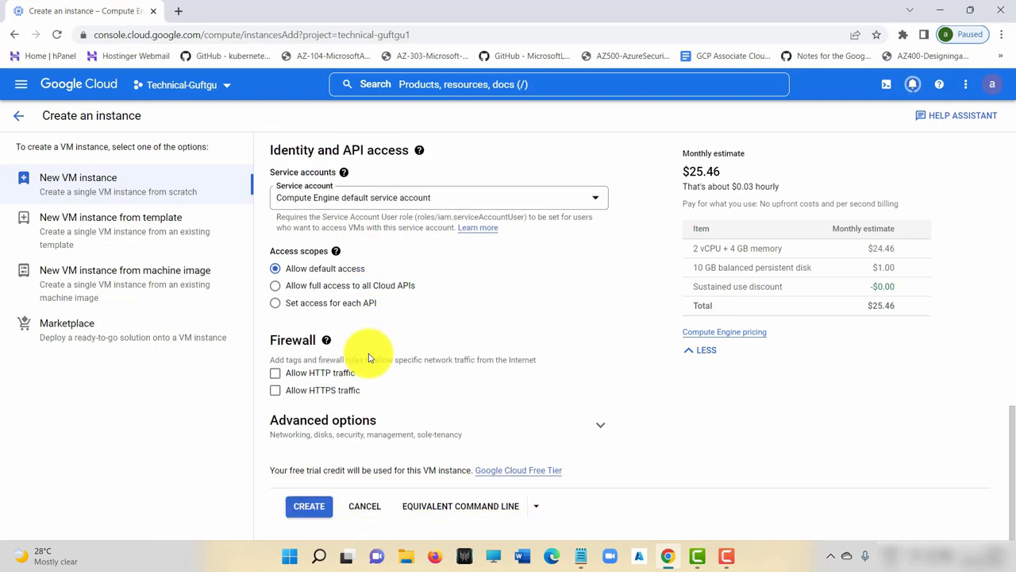
{"action": "left_click", "coordinate": [565, 426]}
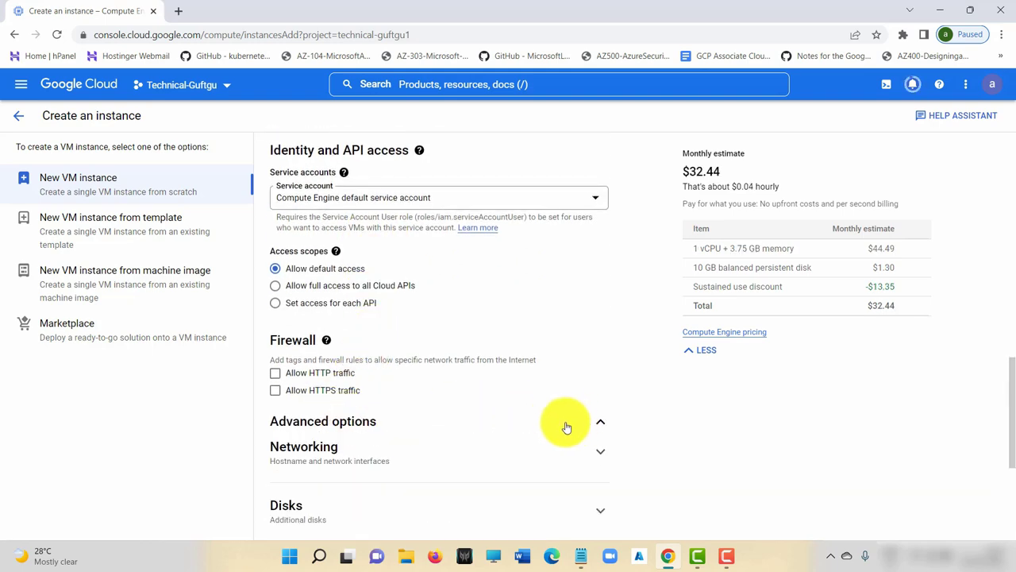
{"action": "scroll", "coordinate": [477, 393], "scroll_direction": "down", "scroll_amount": 3}
{"action": "left_click", "coordinate": [446, 267]}
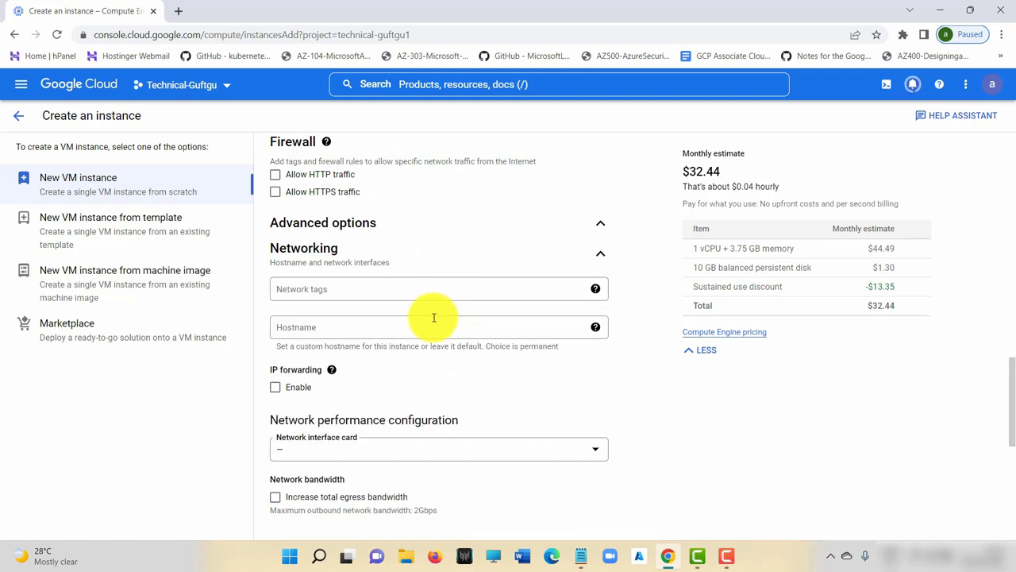
Step: Set the default network interface of instance-asia to the my-auto-vpc network with its my-auto-vpc IPv4 (10.146.0.0/20) subnetwork
{"action": "scroll", "coordinate": [428, 286], "scroll_direction": "down", "scroll_amount": 3}
{"action": "left_click", "coordinate": [425, 256]}
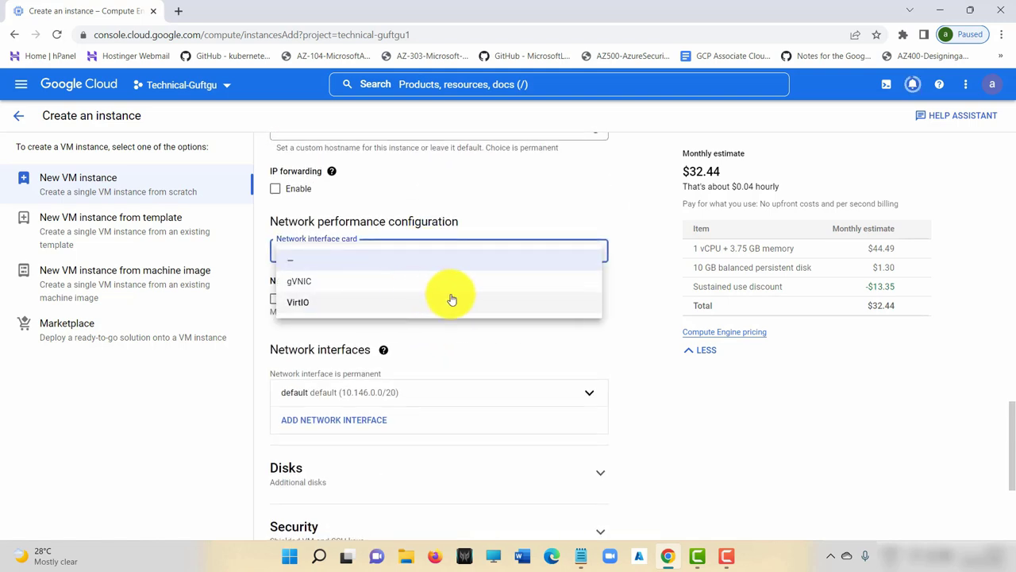
{"action": "left_click", "coordinate": [551, 358]}
{"action": "left_click", "coordinate": [466, 398]}
{"action": "scroll", "coordinate": [449, 363], "scroll_direction": "down", "scroll_amount": 3}
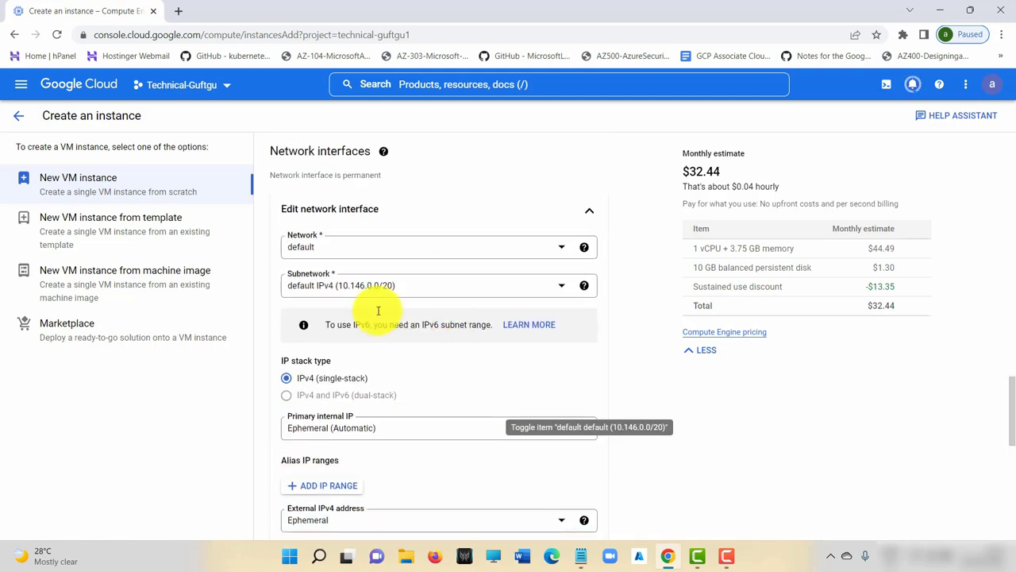
{"action": "left_click", "coordinate": [377, 249]}
{"action": "left_click", "coordinate": [344, 316]}
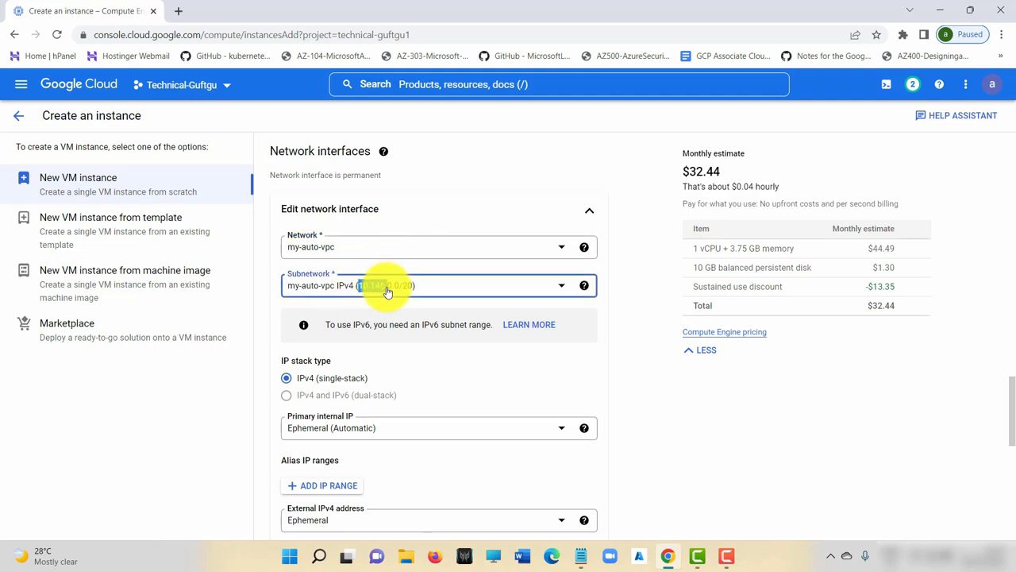
{"action": "left_click", "coordinate": [387, 291]}
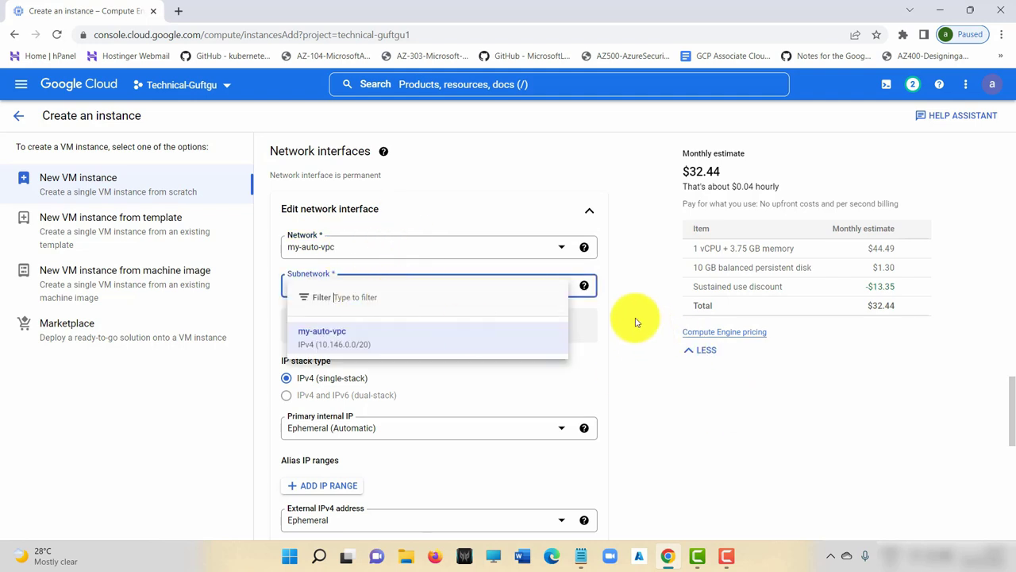
{"action": "left_click", "coordinate": [429, 337]}
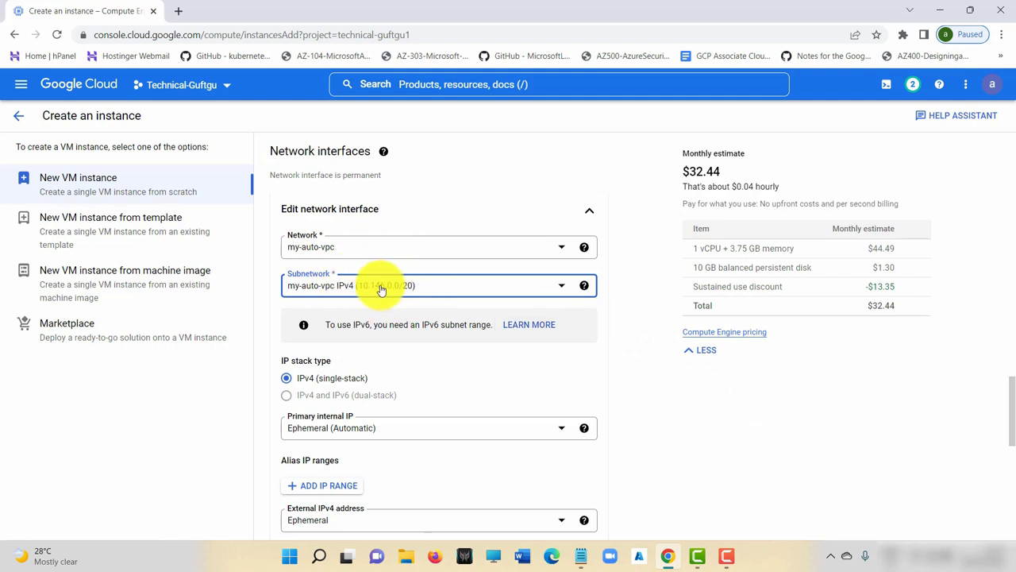
Step: Review the remaining network interface settings of instance-asia and allow HTTP and HTTPS traffic in its firewall settings
{"action": "scroll", "coordinate": [354, 302], "scroll_direction": "down", "scroll_amount": 1}
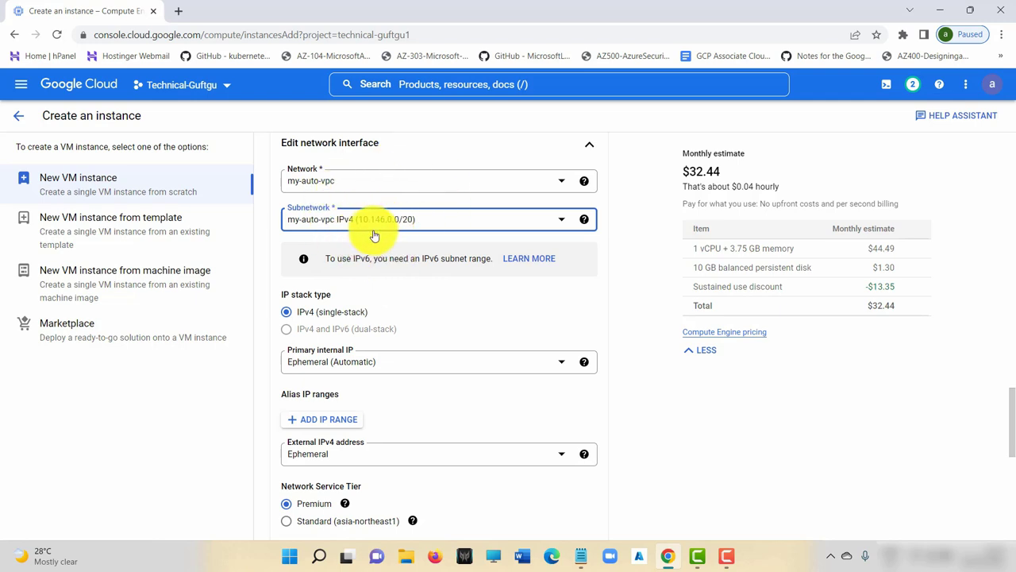
{"action": "scroll", "coordinate": [394, 279], "scroll_direction": "down", "scroll_amount": 1}
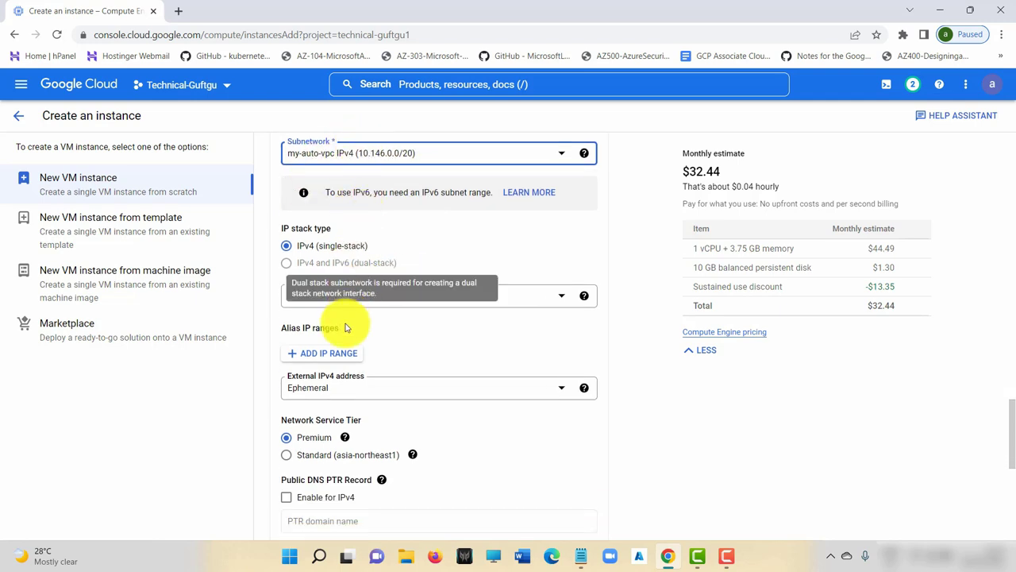
{"action": "scroll", "coordinate": [362, 374], "scroll_direction": "down", "scroll_amount": 3}
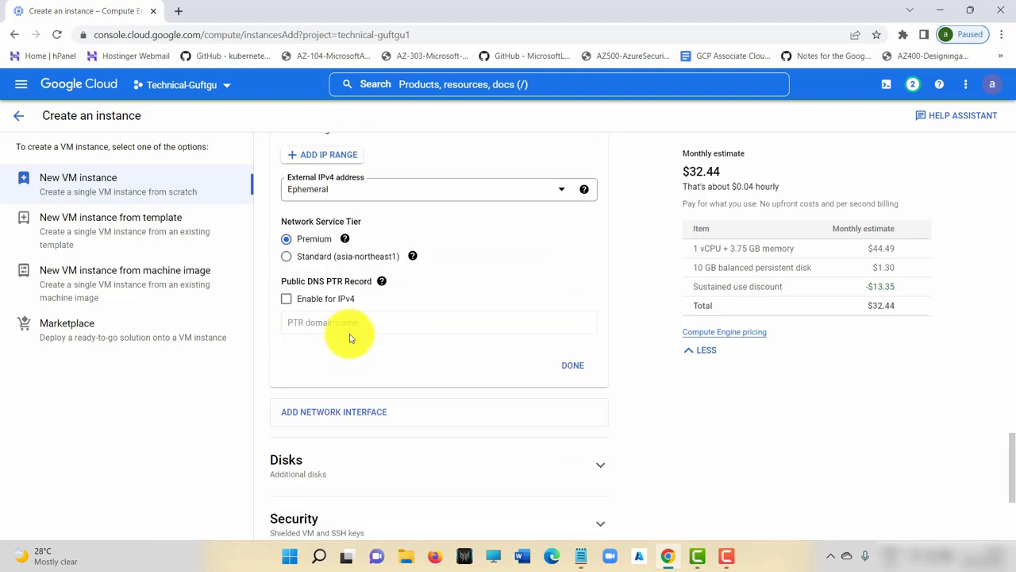
{"action": "scroll", "coordinate": [350, 335], "scroll_direction": "up", "scroll_amount": 4}
{"action": "scroll", "coordinate": [348, 334], "scroll_direction": "up", "scroll_amount": 4}
{"action": "scroll", "coordinate": [332, 348], "scroll_direction": "up", "scroll_amount": 4}
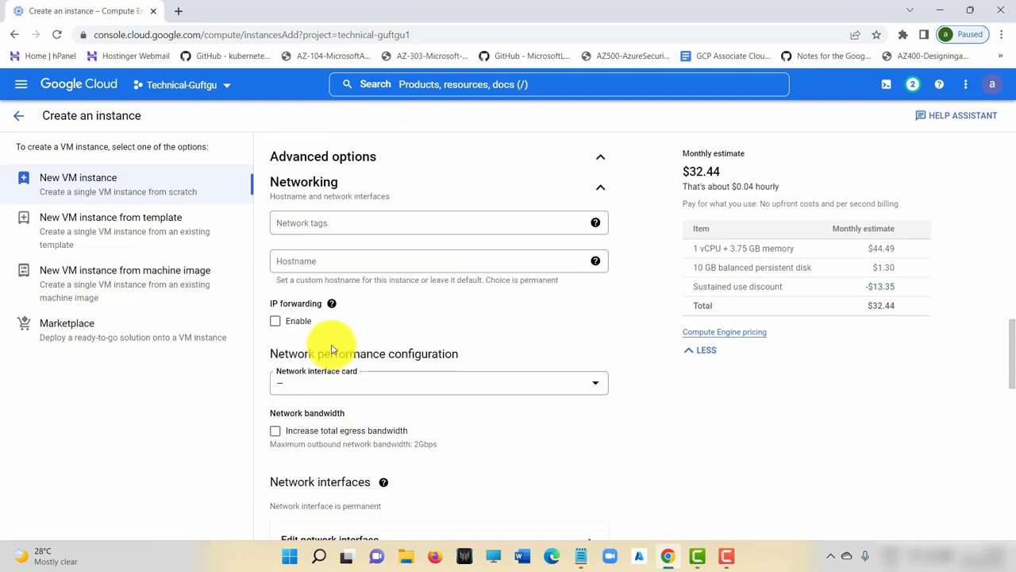
{"action": "scroll", "coordinate": [332, 347], "scroll_direction": "down", "scroll_amount": 4}
{"action": "scroll", "coordinate": [331, 347], "scroll_direction": "up", "scroll_amount": 5}
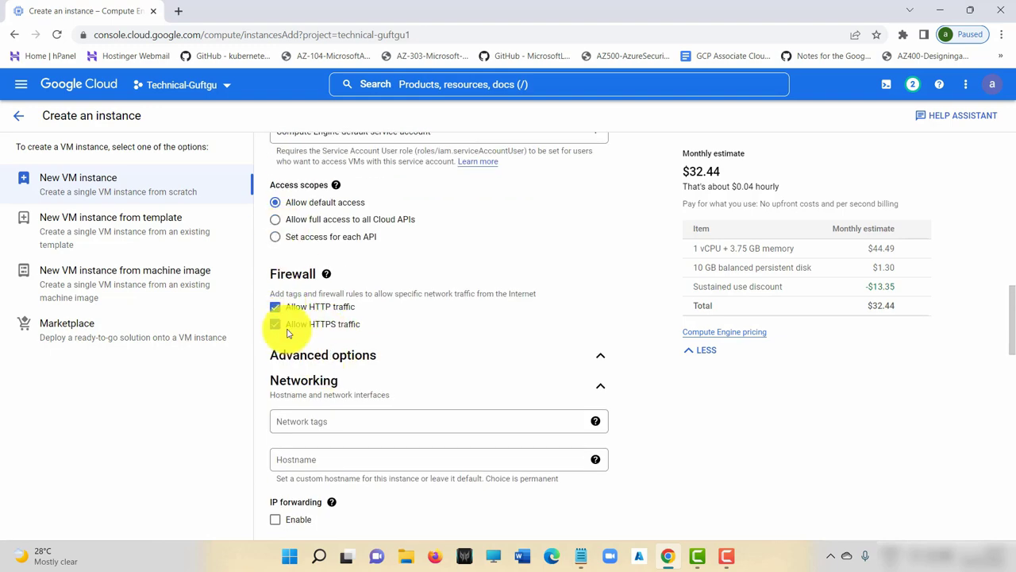
Step: Try to create the instance-asia VM with the configured asia-northeast1 settings
{"action": "scroll", "coordinate": [540, 358], "scroll_direction": "down", "scroll_amount": 10}
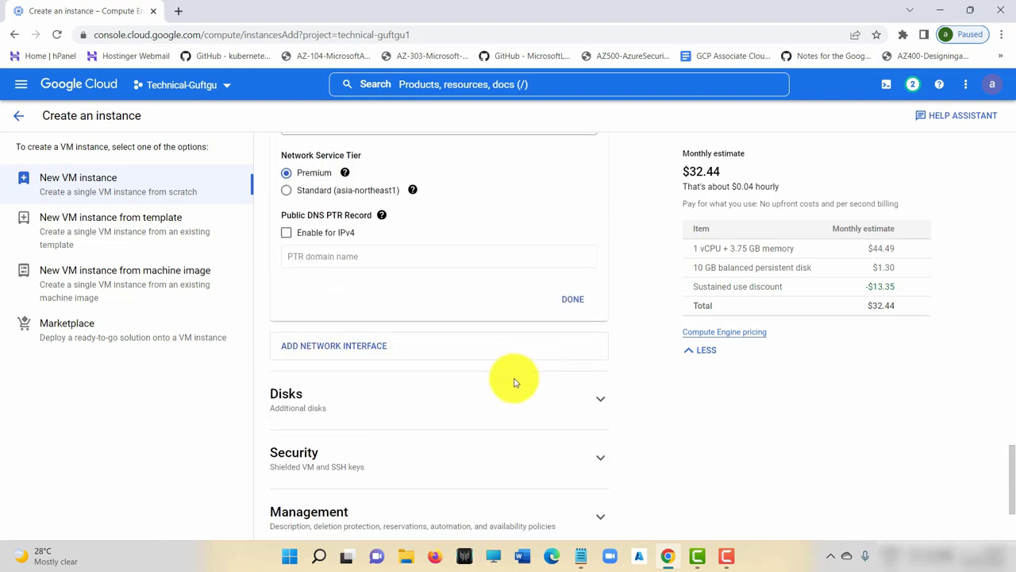
{"action": "scroll", "coordinate": [416, 442], "scroll_direction": "down", "scroll_amount": 2}
{"action": "left_click", "coordinate": [321, 506]}
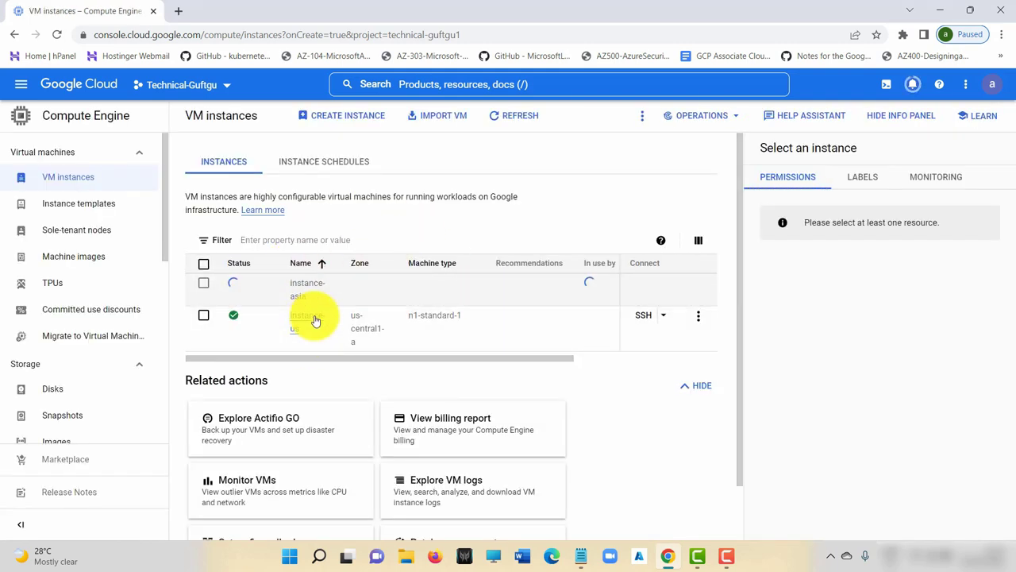
Step: Check the IP and network details of instance-us, open an SSH session to it and minimize the session window
{"action": "left_click_drag", "start_coordinate": [322, 359], "coordinate": [495, 355]}
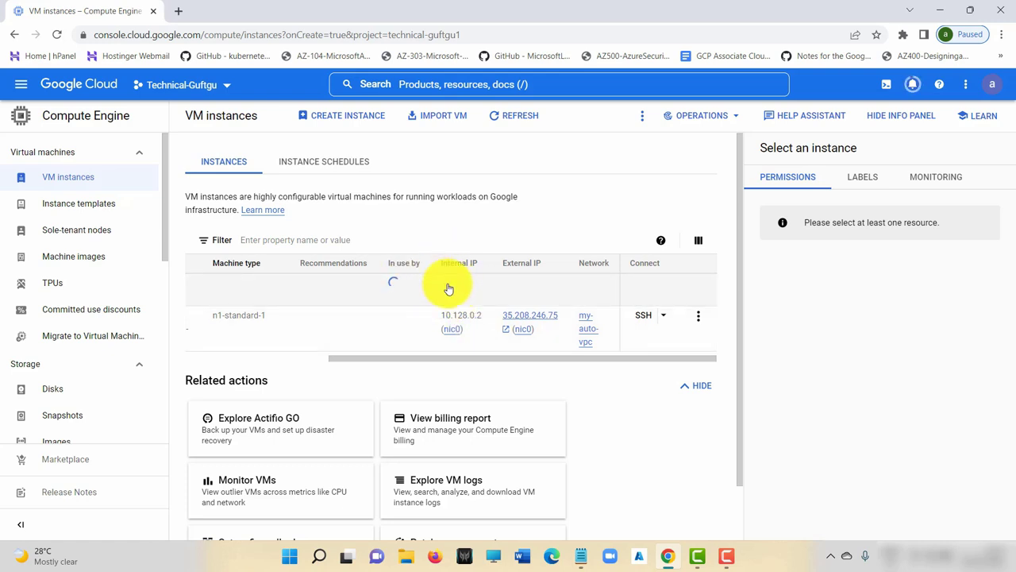
{"action": "left_click_drag", "start_coordinate": [502, 362], "coordinate": [553, 366]}
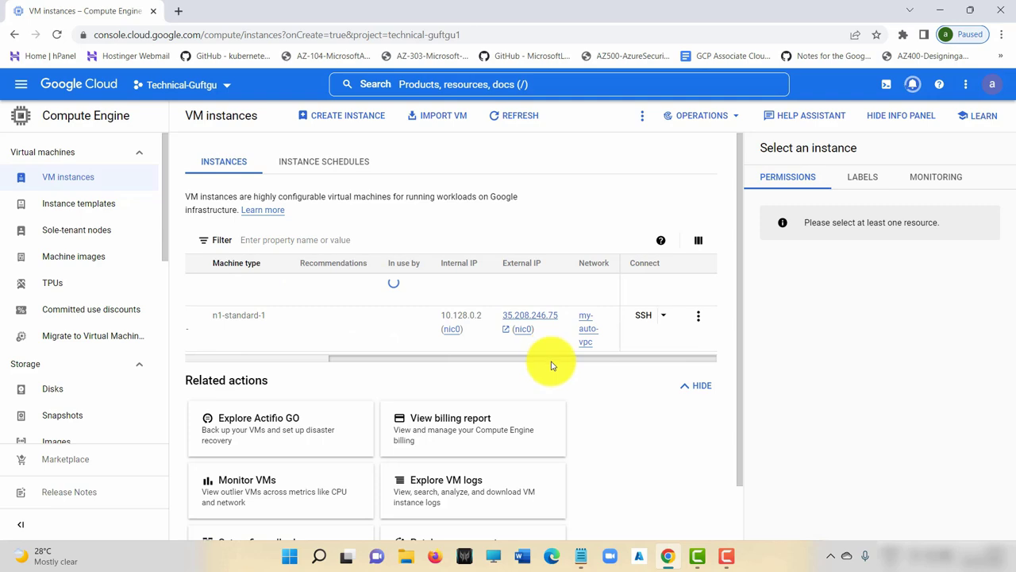
{"action": "left_click", "coordinate": [647, 317]}
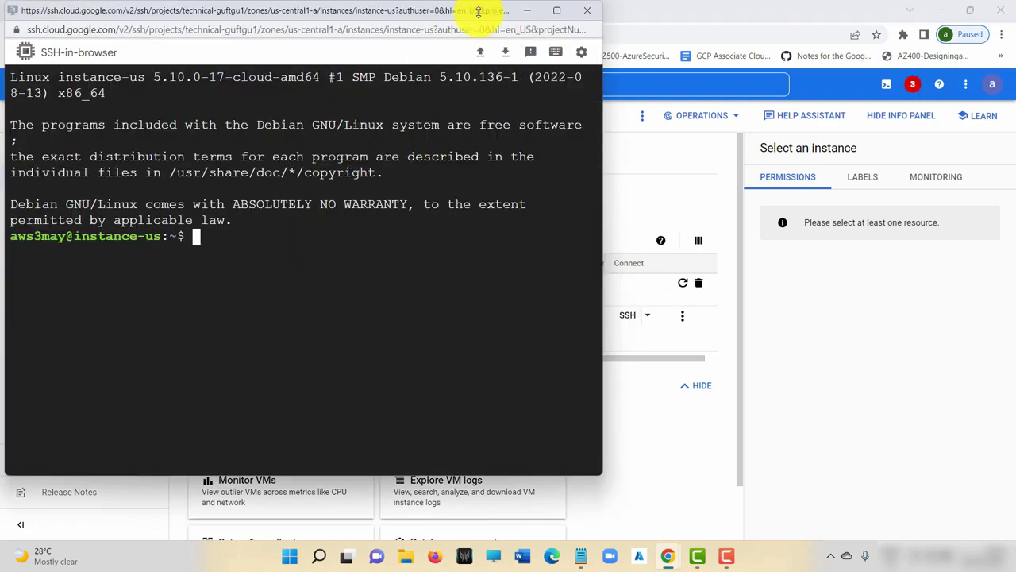
{"action": "left_click", "coordinate": [528, 11]}
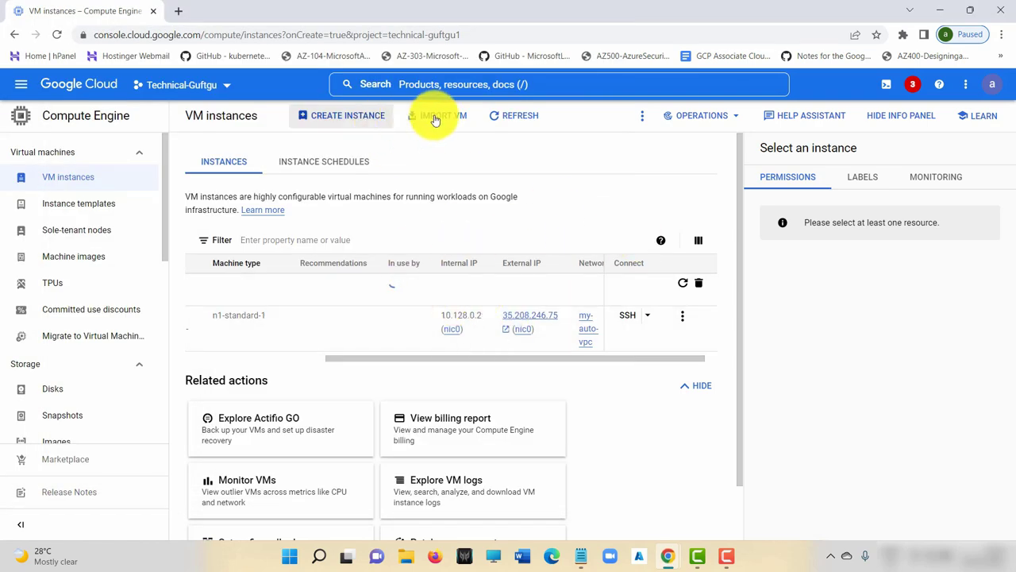
Step: Refresh the VM instances list and inspect the status and network details of both instances
{"action": "left_click", "coordinate": [494, 115]}
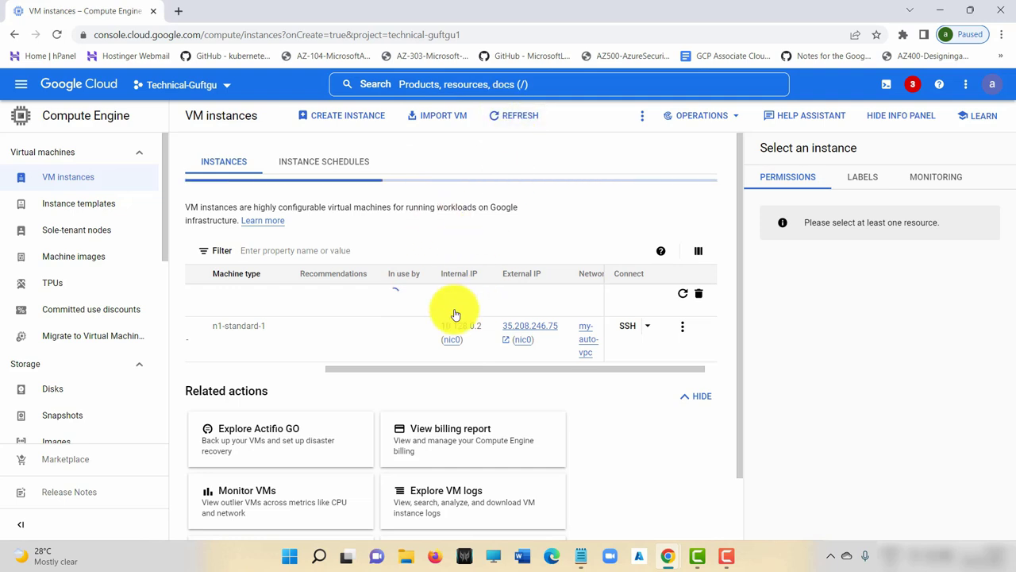
{"action": "left_click_drag", "start_coordinate": [415, 370], "coordinate": [505, 374]}
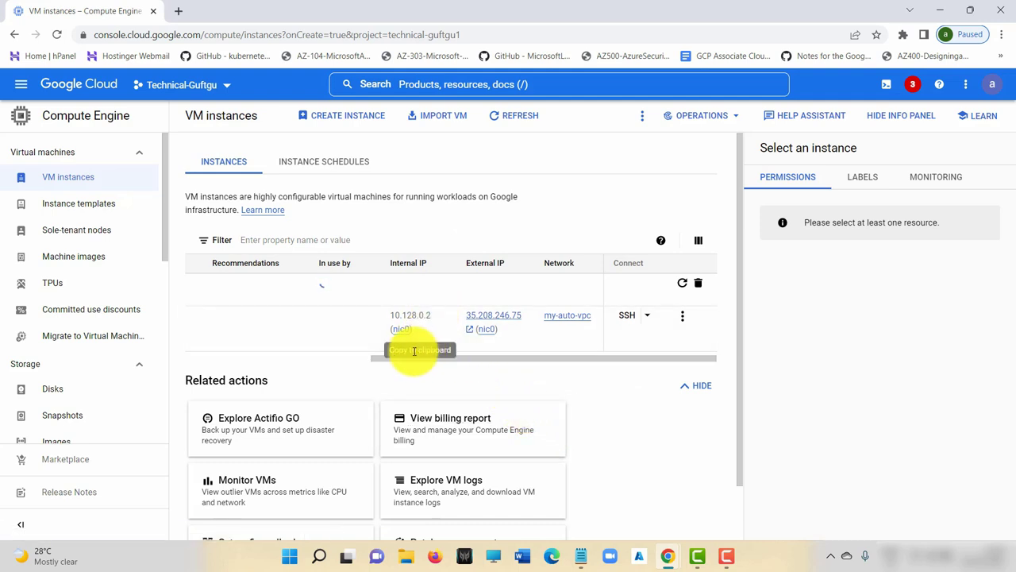
{"action": "left_click_drag", "start_coordinate": [415, 354], "coordinate": [231, 356]}
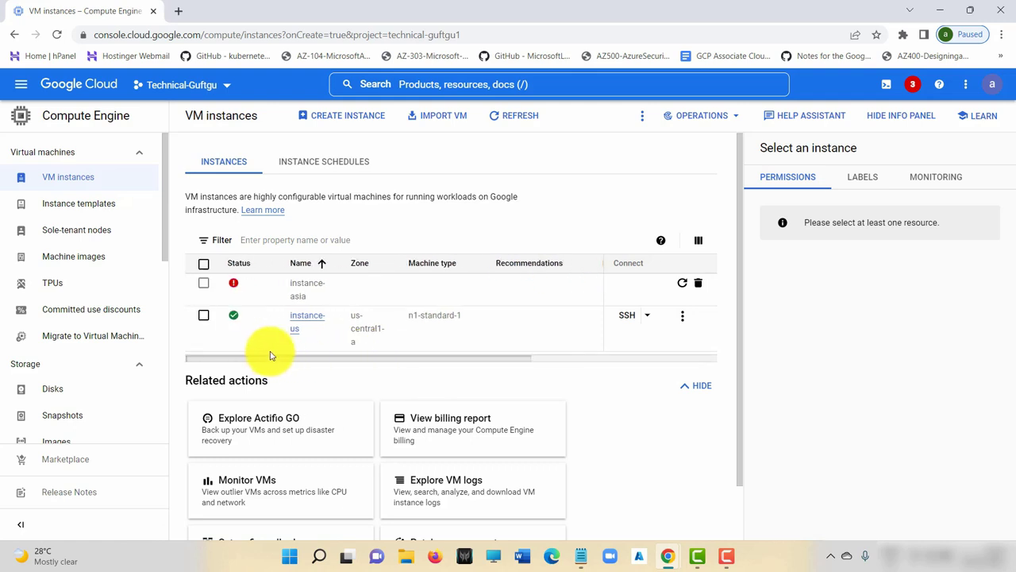
{"action": "mouse_move", "coordinate": [232, 296]}
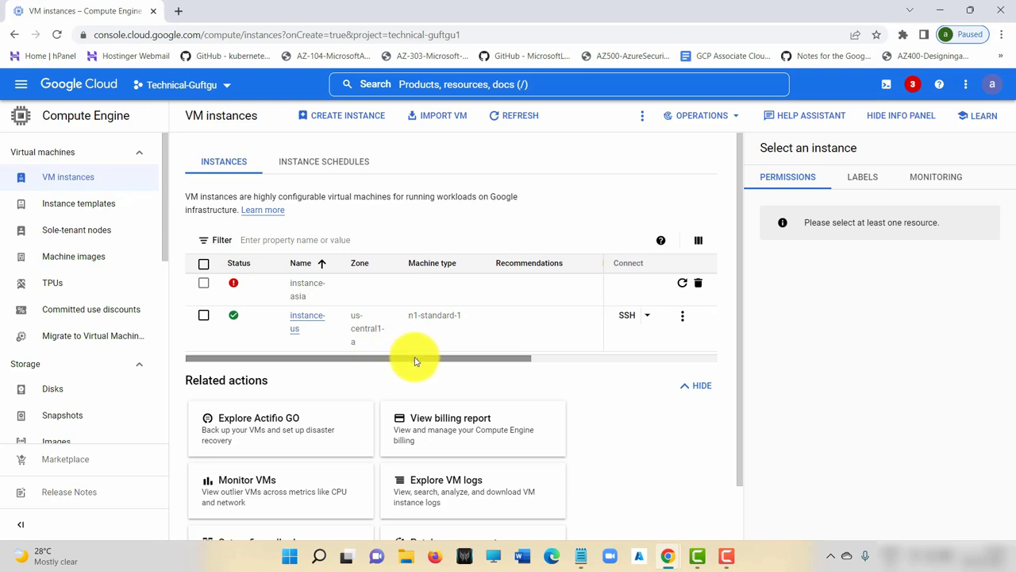
Step: Retry the failed creation of instance-asia from its row in the VM instances list
{"action": "mouse_move", "coordinate": [415, 356]}
{"action": "left_mouse_down"}
{"action": "mouse_move", "coordinate": [585, 356]}
{"action": "mouse_move", "coordinate": [397, 363]}
{"action": "left_mouse_up"}
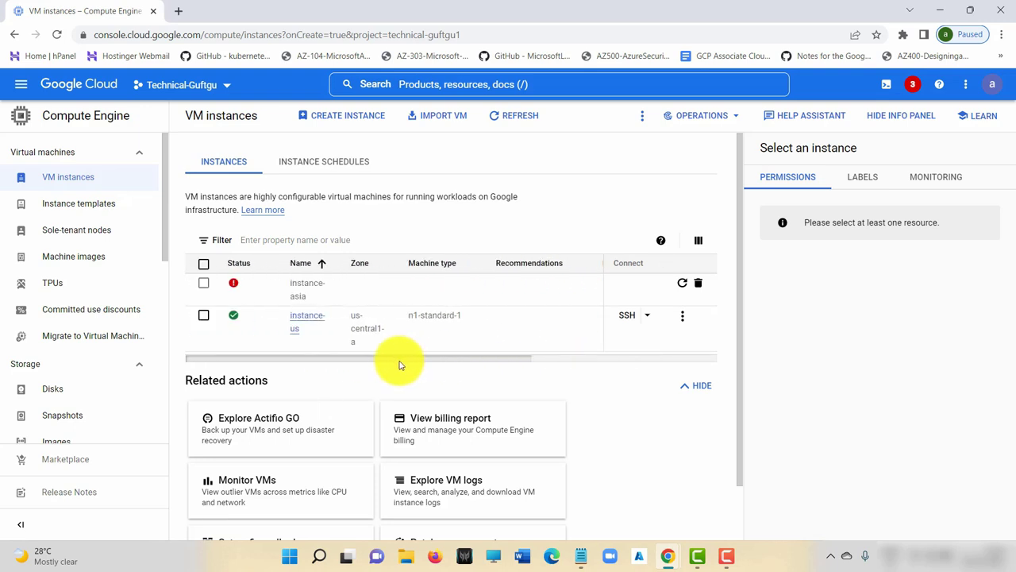
{"action": "left_click", "coordinate": [681, 288]}
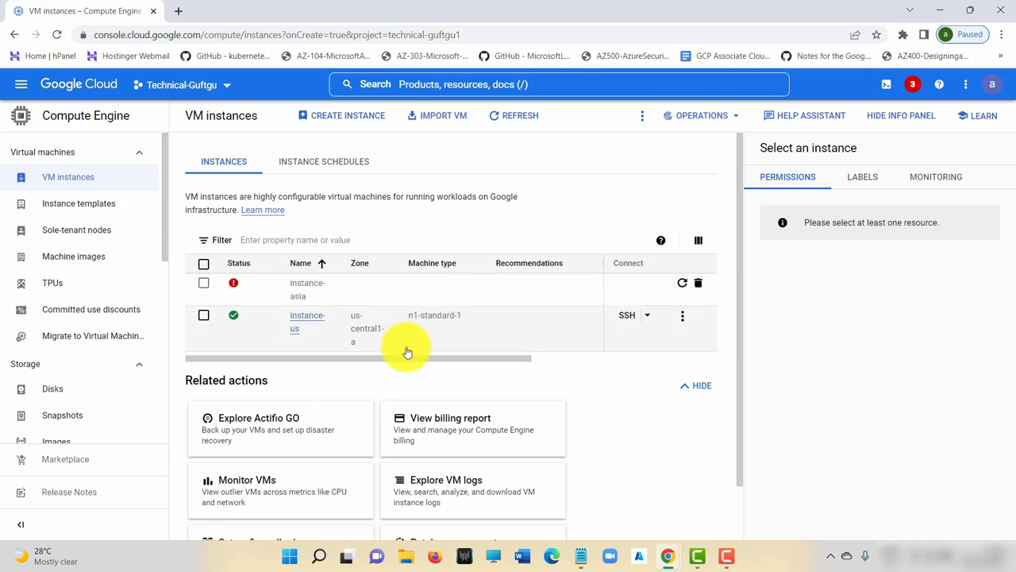
{"action": "left_click_drag", "start_coordinate": [408, 356], "coordinate": [325, 351]}
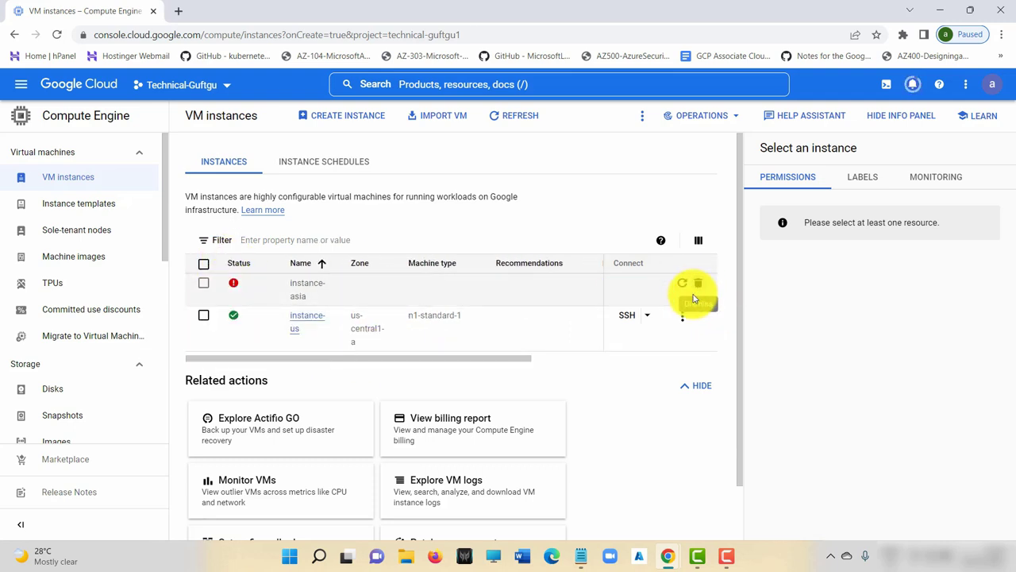
Step: Start a new VM instance named instance-asia in the asia-southeast1 (Singapore) region
{"action": "left_click", "coordinate": [336, 118]}
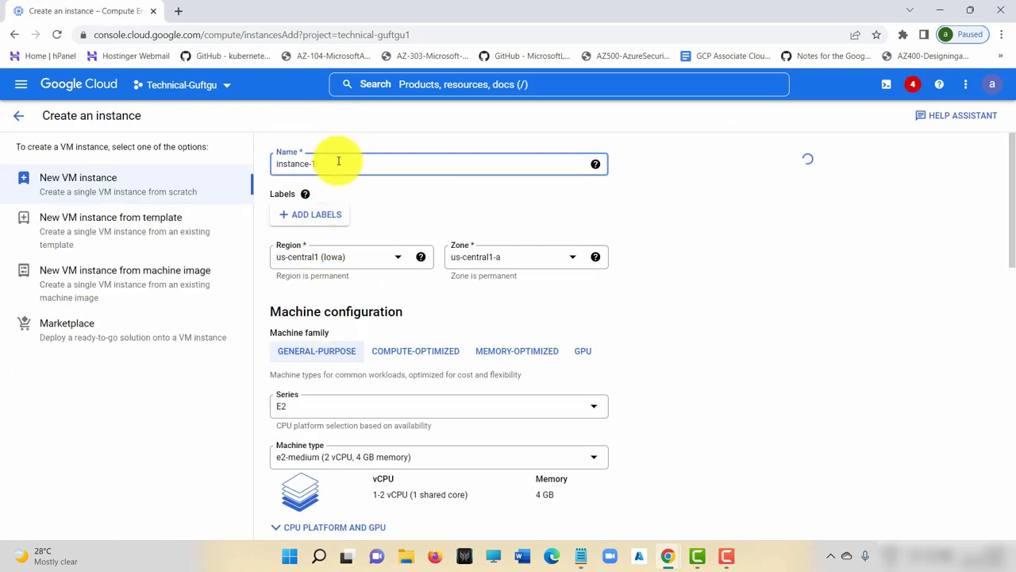
{"action": "key", "text": "BackSpace"}
{"action": "type", "text": "a"}
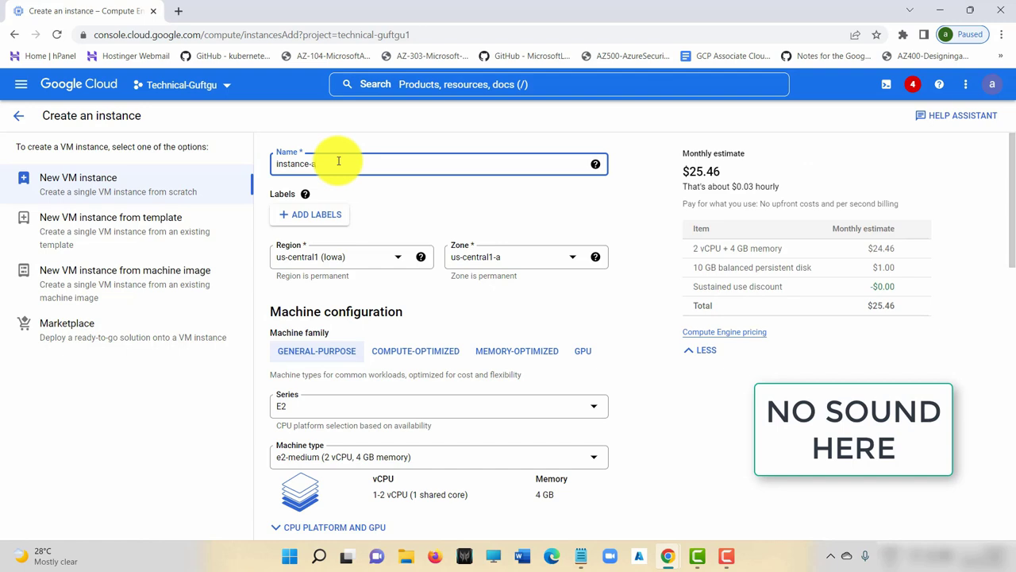
{"action": "type", "text": "sia"}
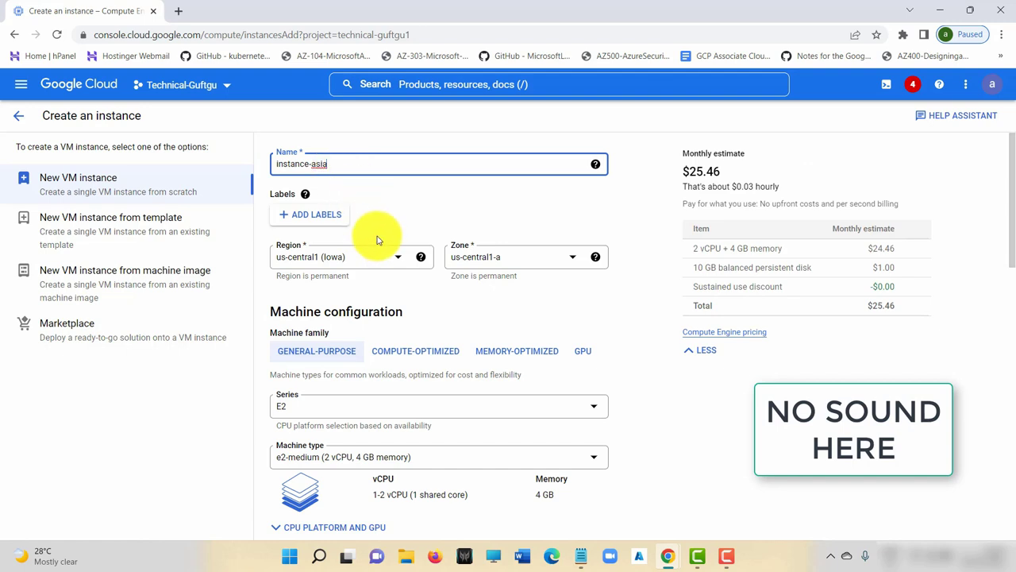
{"action": "left_click", "coordinate": [379, 256]}
{"action": "scroll", "coordinate": [426, 402], "scroll_direction": "down", "scroll_amount": 10}
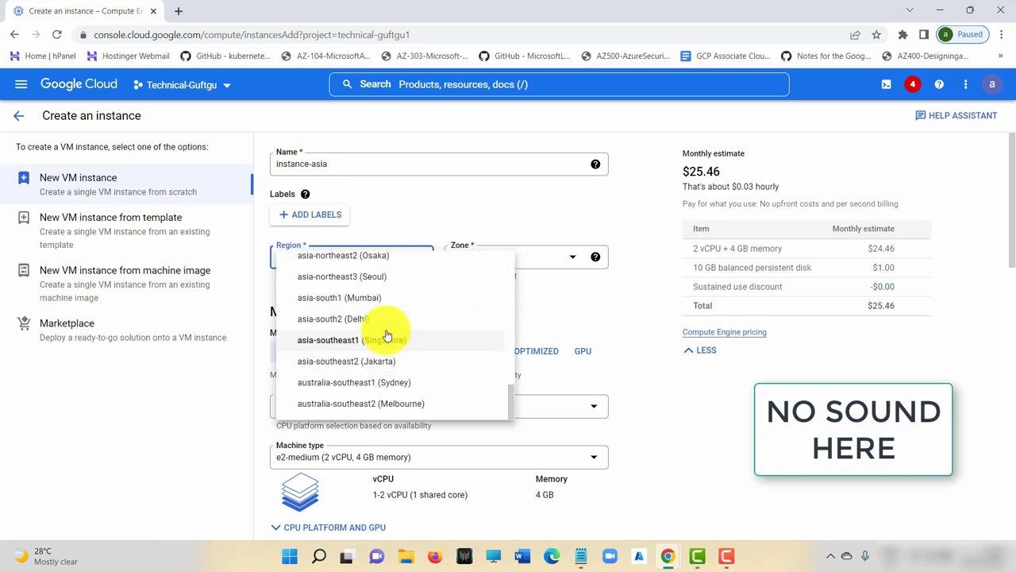
{"action": "left_click", "coordinate": [367, 342]}
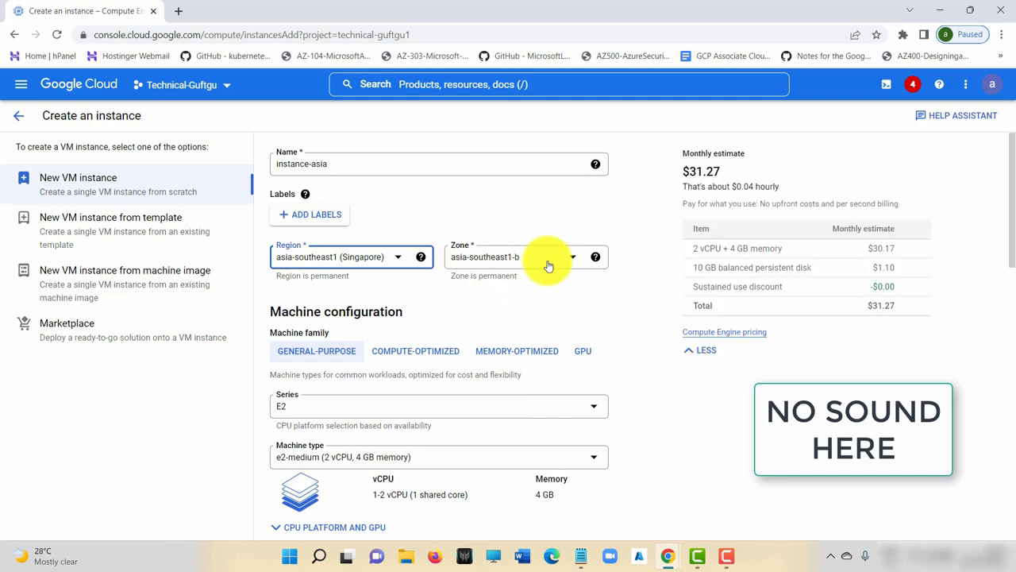
Step: Set the default network interface of instance-asia to the my-auto-vpc network in the advanced networking options
{"action": "scroll", "coordinate": [352, 421], "scroll_direction": "down", "scroll_amount": 9}
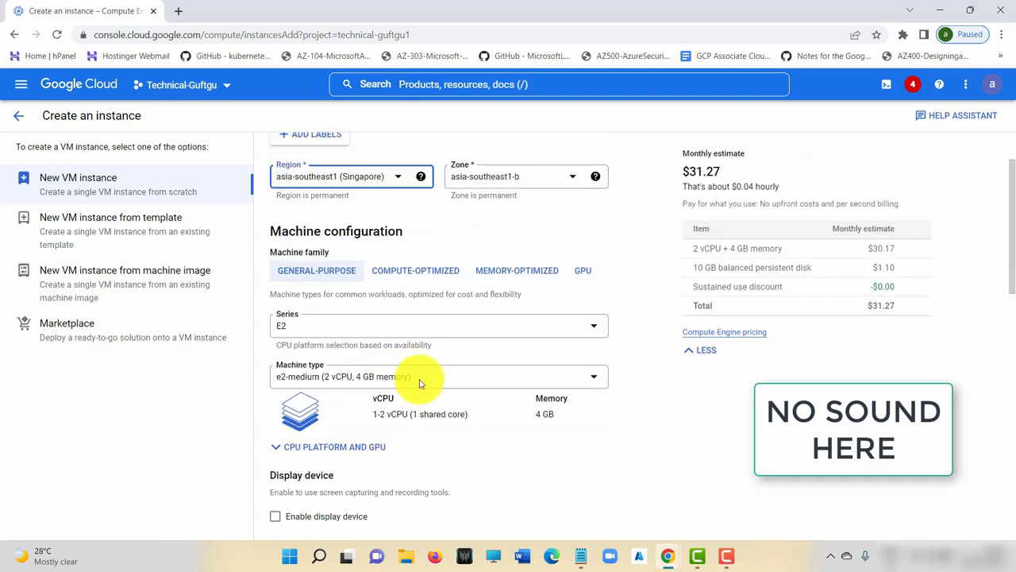
{"action": "scroll", "coordinate": [449, 325], "scroll_direction": "down", "scroll_amount": 2}
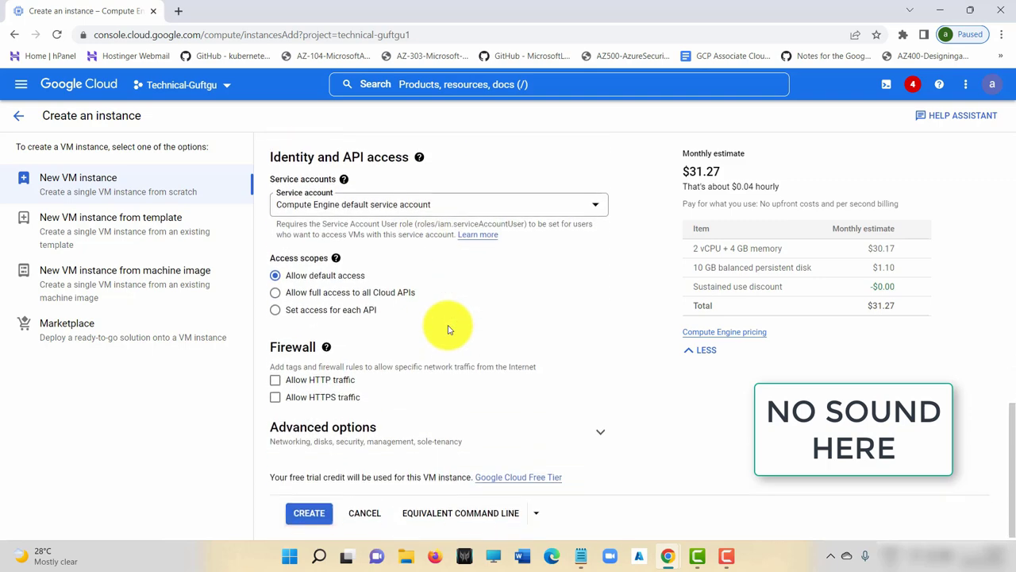
{"action": "left_click", "coordinate": [345, 424]}
{"action": "scroll", "coordinate": [442, 385], "scroll_direction": "down", "scroll_amount": 3}
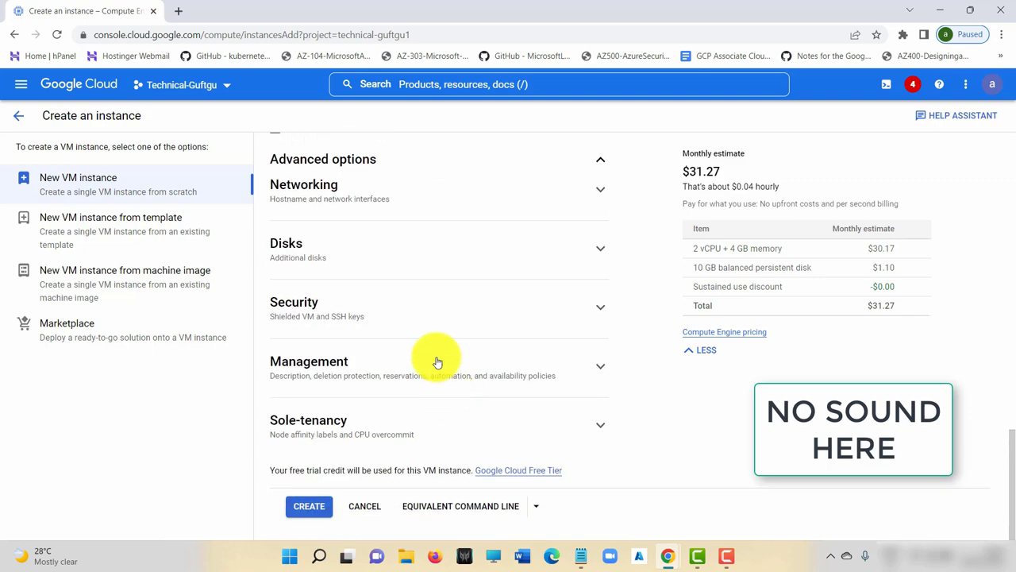
{"action": "left_click", "coordinate": [512, 207]}
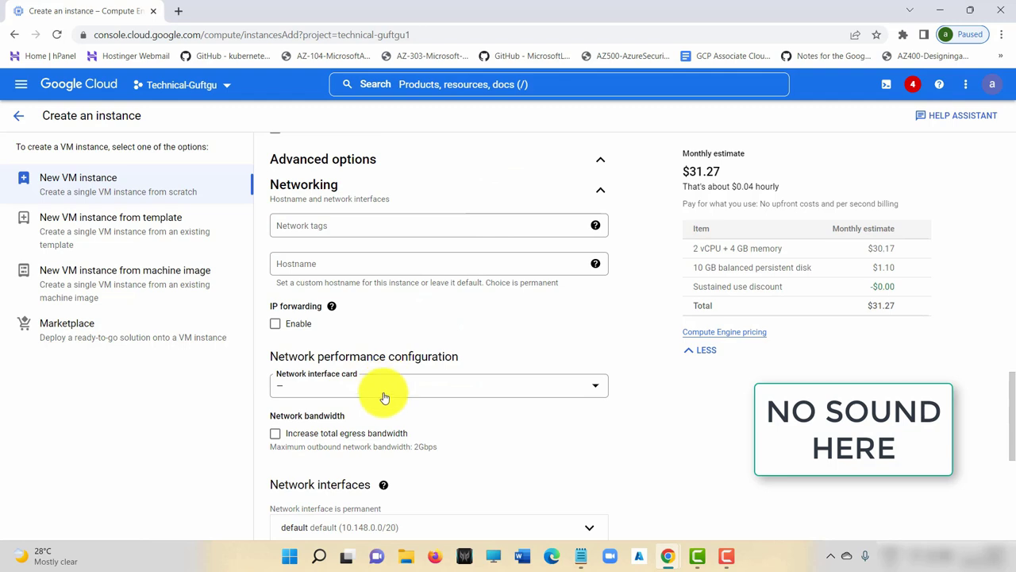
{"action": "scroll", "coordinate": [384, 413], "scroll_direction": "down", "scroll_amount": 3}
{"action": "left_click", "coordinate": [453, 330]}
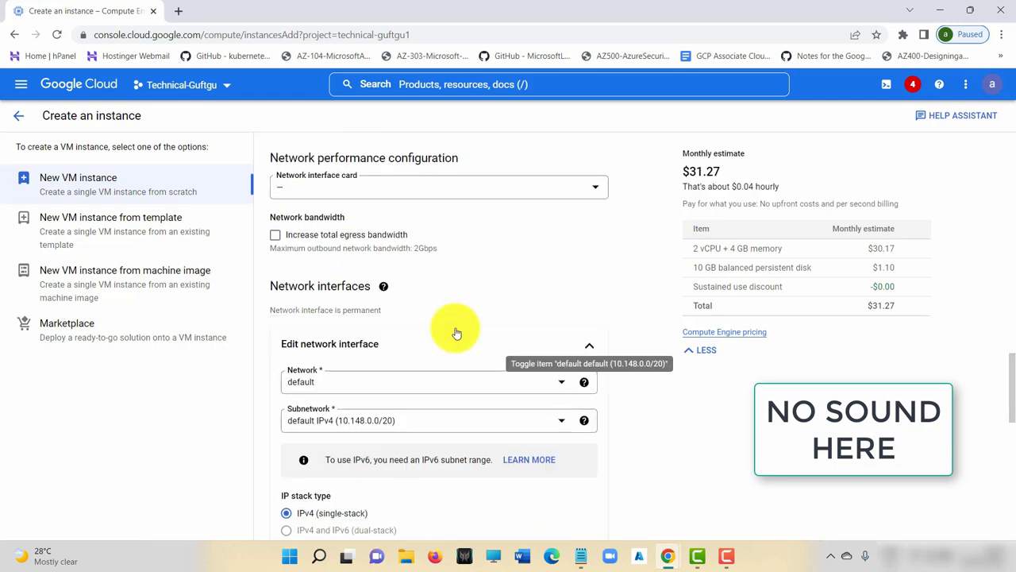
{"action": "left_click", "coordinate": [419, 387]}
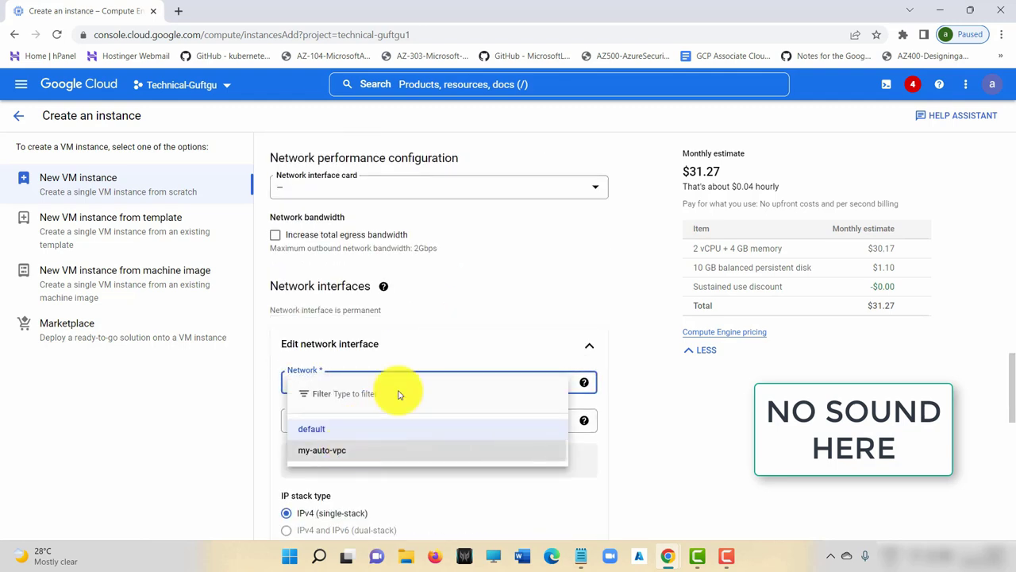
{"action": "left_click", "coordinate": [342, 447]}
Step: Review the remaining network interface settings and create the instance-asia VM
{"action": "scroll", "coordinate": [409, 341], "scroll_direction": "down", "scroll_amount": 3}
{"action": "scroll", "coordinate": [381, 338], "scroll_direction": "down", "scroll_amount": 5}
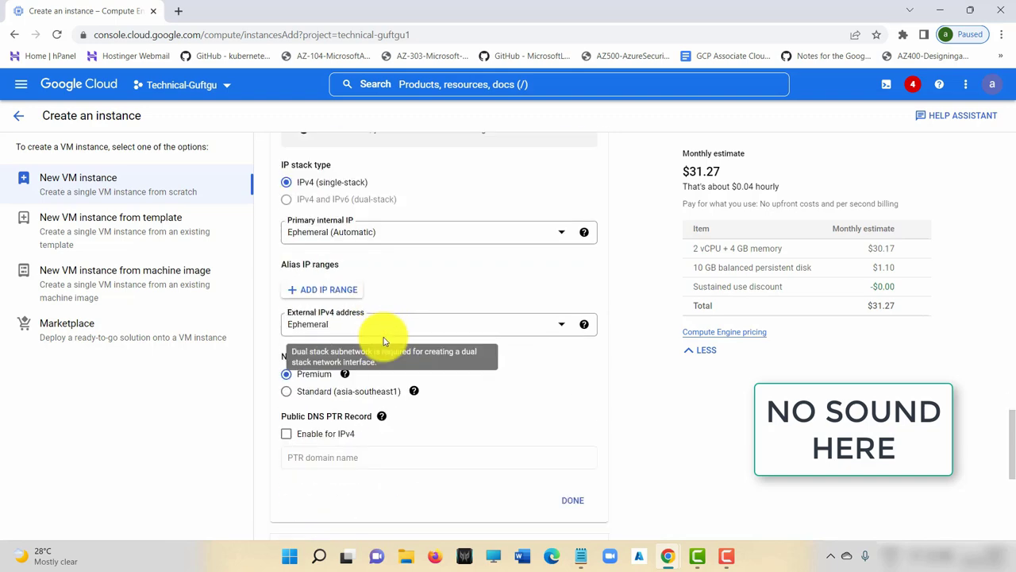
{"action": "scroll", "coordinate": [373, 335], "scroll_direction": "up", "scroll_amount": 4}
{"action": "scroll", "coordinate": [373, 335], "scroll_direction": "down", "scroll_amount": 6}
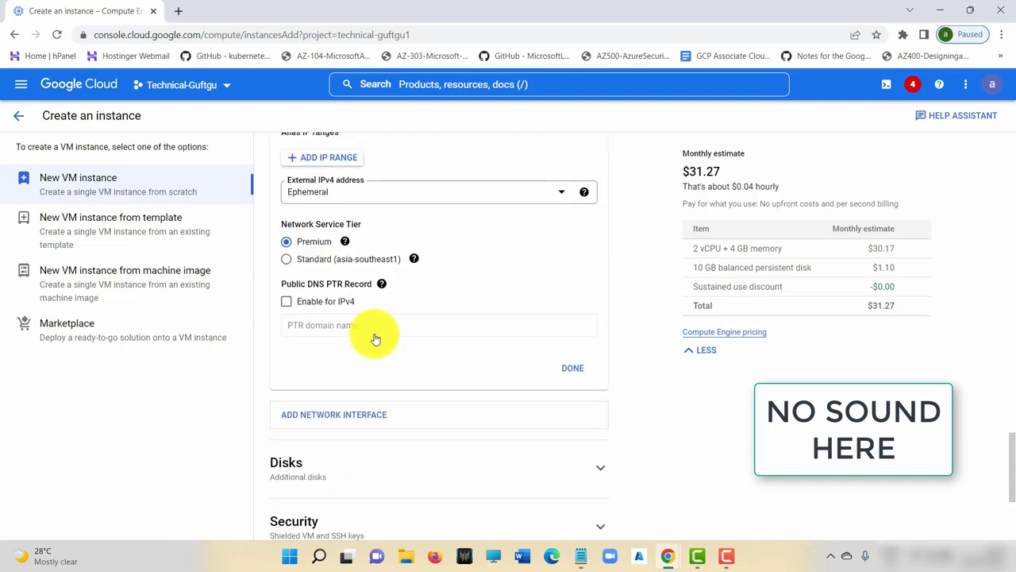
{"action": "left_click", "coordinate": [310, 505]}
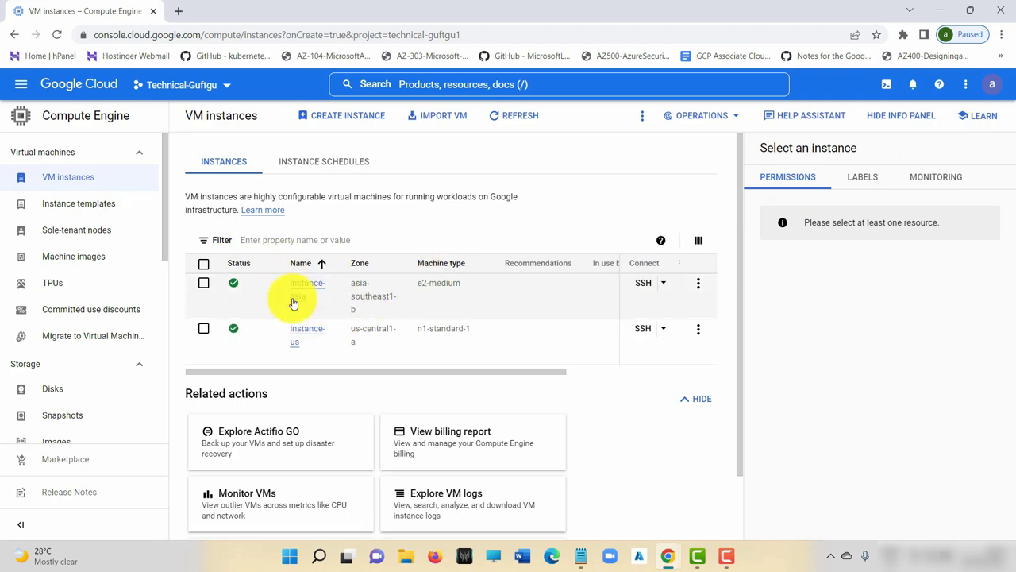
Step: Examine the zones, internal and external IPs and networks of instance-asia and instance-us
{"action": "mouse_move", "coordinate": [368, 373]}
{"action": "left_mouse_down"}
{"action": "mouse_move", "coordinate": [465, 368]}
{"action": "mouse_move", "coordinate": [353, 370]}
{"action": "left_mouse_up"}
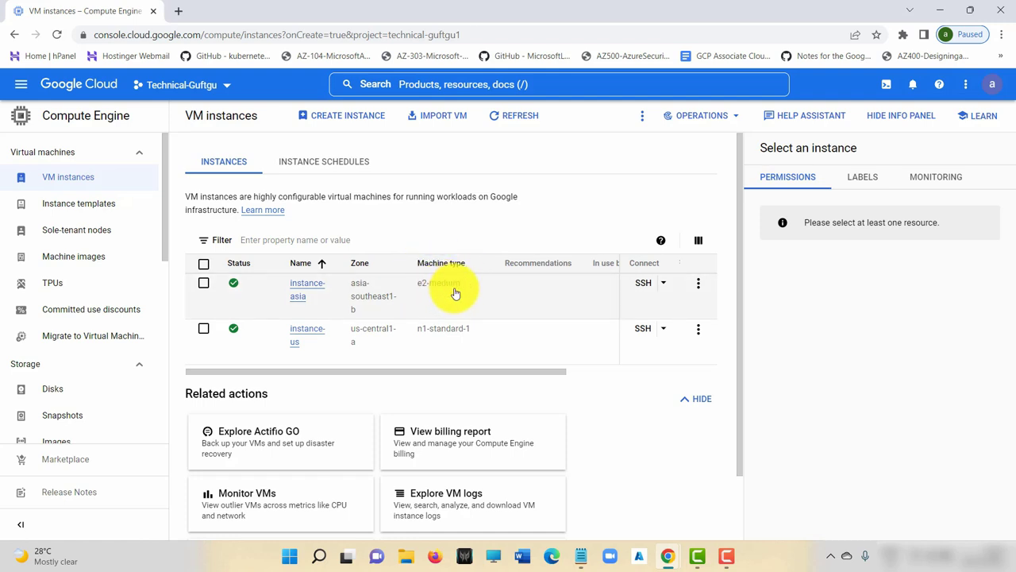
{"action": "left_click_drag", "start_coordinate": [465, 370], "coordinate": [381, 374]}
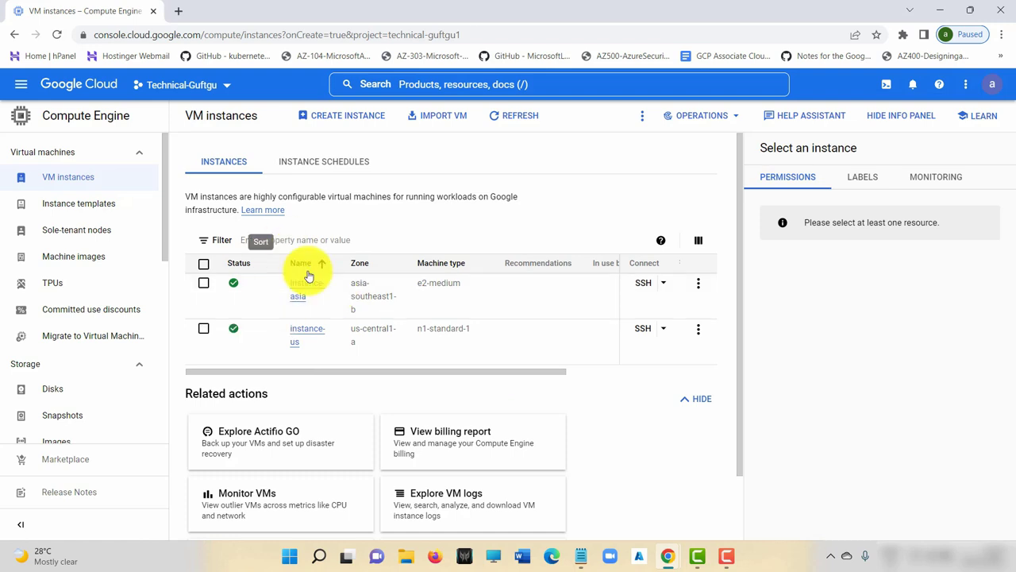
{"action": "left_click_drag", "start_coordinate": [507, 372], "coordinate": [642, 377]}
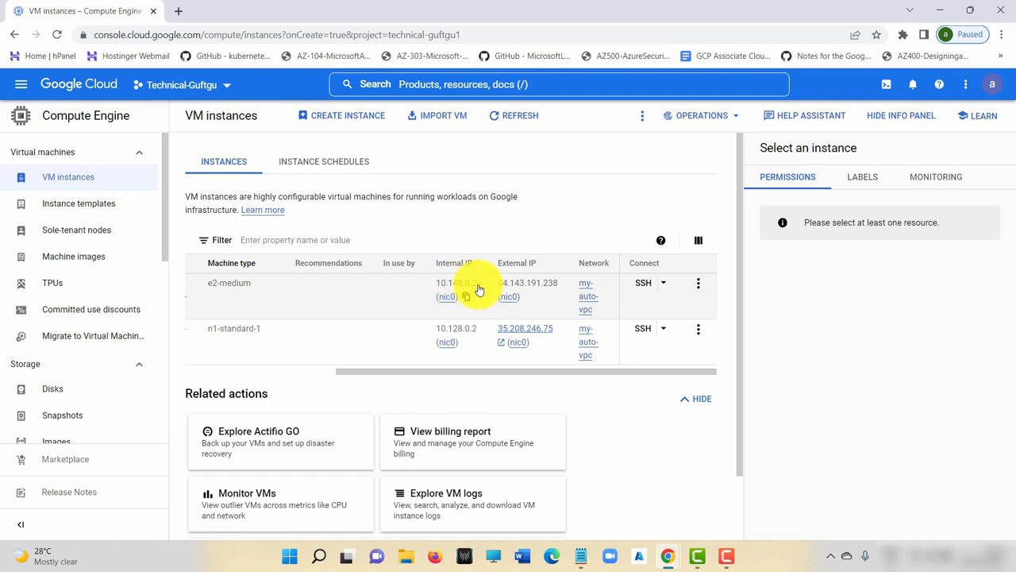
Step: Ping instance-asia's internal IP 10.148.0.2 from the SSH session on instance-us and minimize the session window
{"action": "mouse_move", "coordinate": [665, 552]}
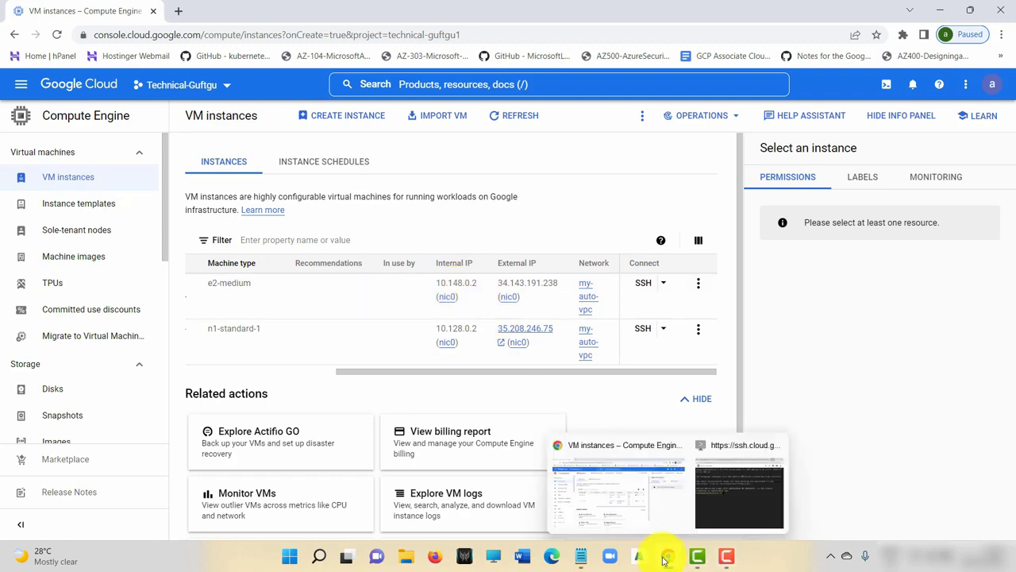
{"action": "left_click", "coordinate": [724, 497]}
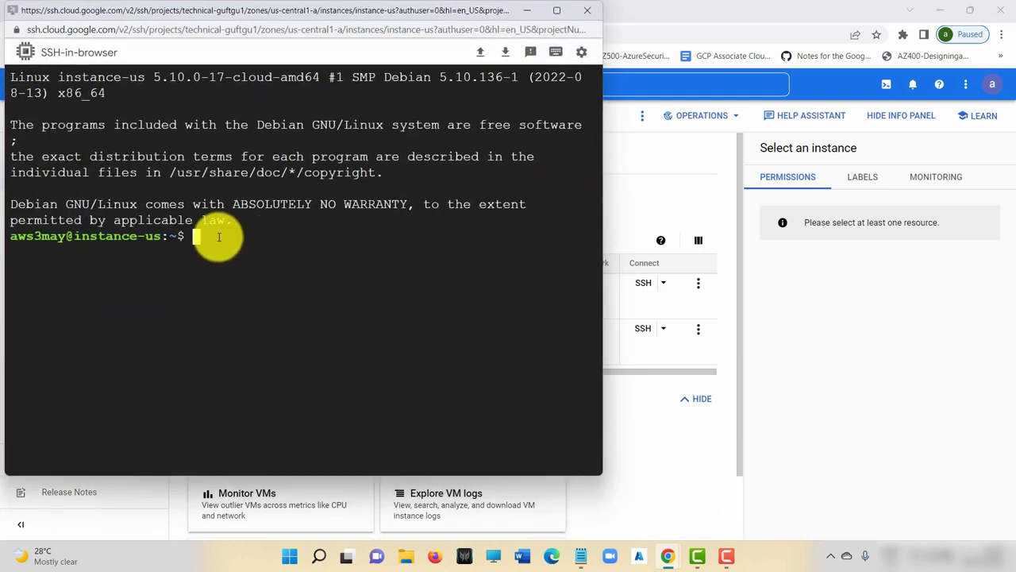
{"action": "left_click_drag", "start_coordinate": [287, 11], "coordinate": [647, 39]}
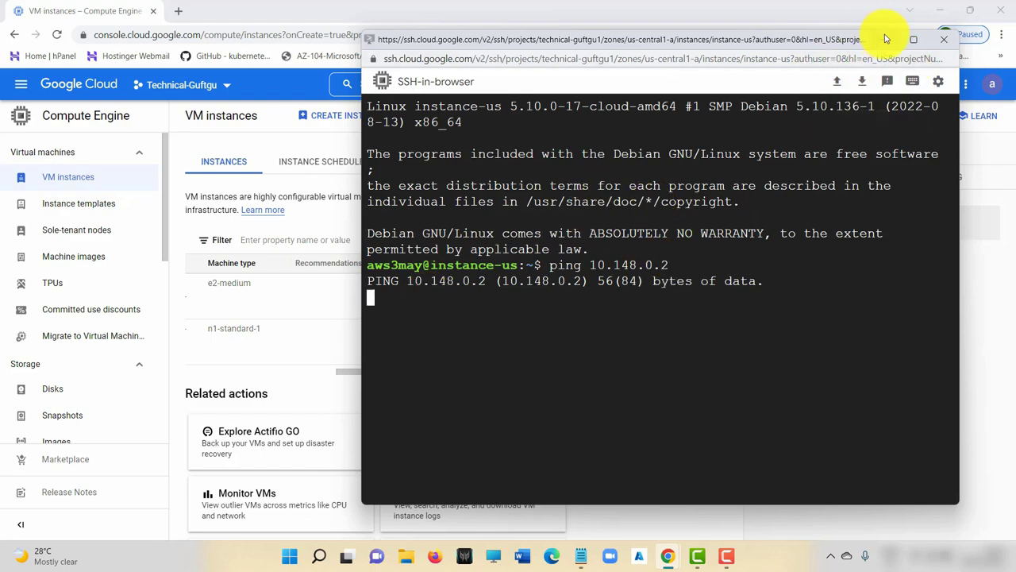
{"action": "left_click_drag", "start_coordinate": [750, 39], "coordinate": [661, 164]}
{"action": "left_click_drag", "start_coordinate": [683, 127], "coordinate": [796, 41]}
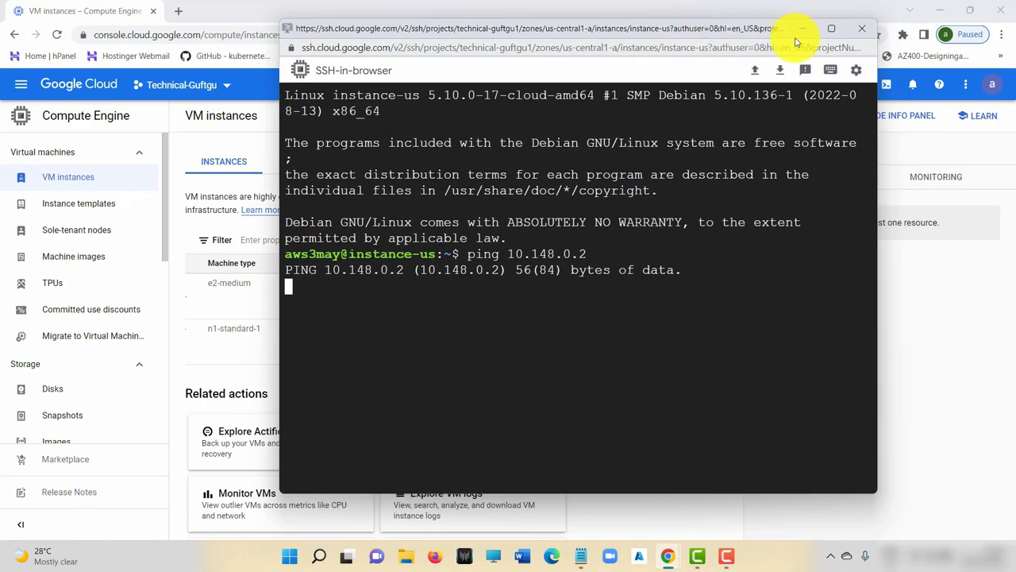
{"action": "left_click", "coordinate": [805, 29]}
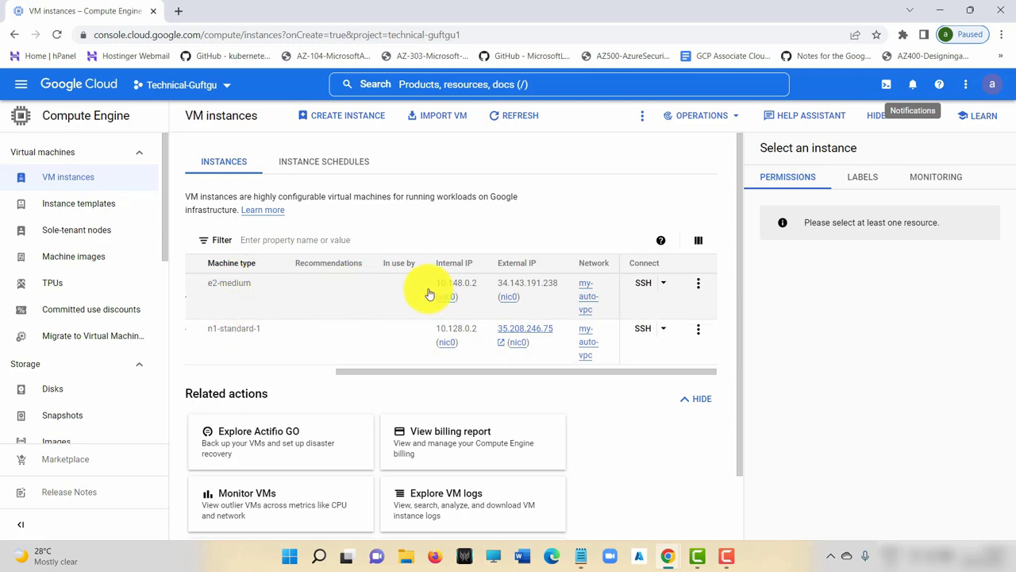
Step: Open the VPC firewall rules list and examine the rules that belong to my-auto-vpc
{"action": "left_click", "coordinate": [20, 85]}
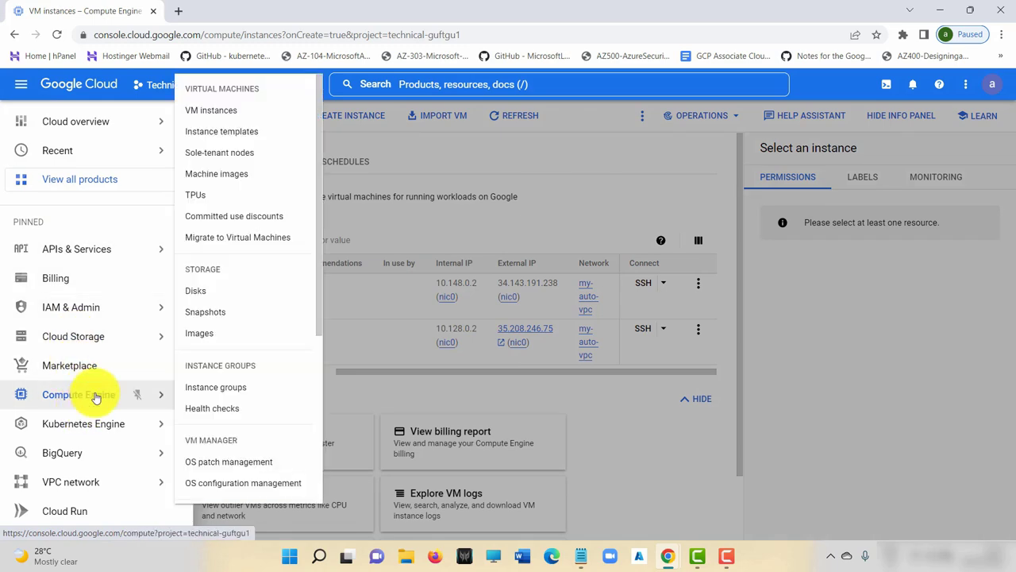
{"action": "mouse_move", "coordinate": [118, 485]}
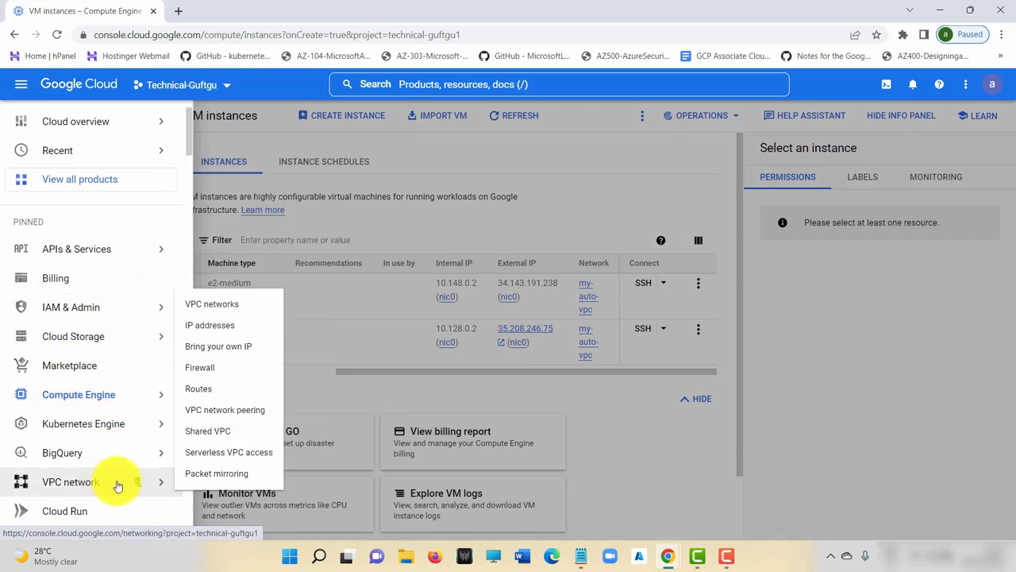
{"action": "left_click", "coordinate": [203, 367]}
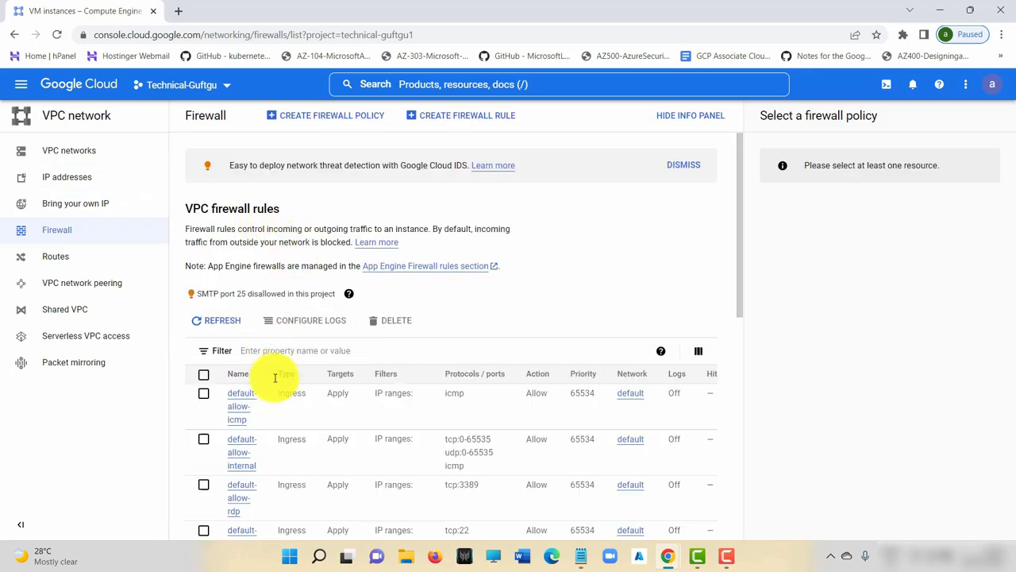
{"action": "scroll", "coordinate": [268, 428], "scroll_direction": "down", "scroll_amount": 5}
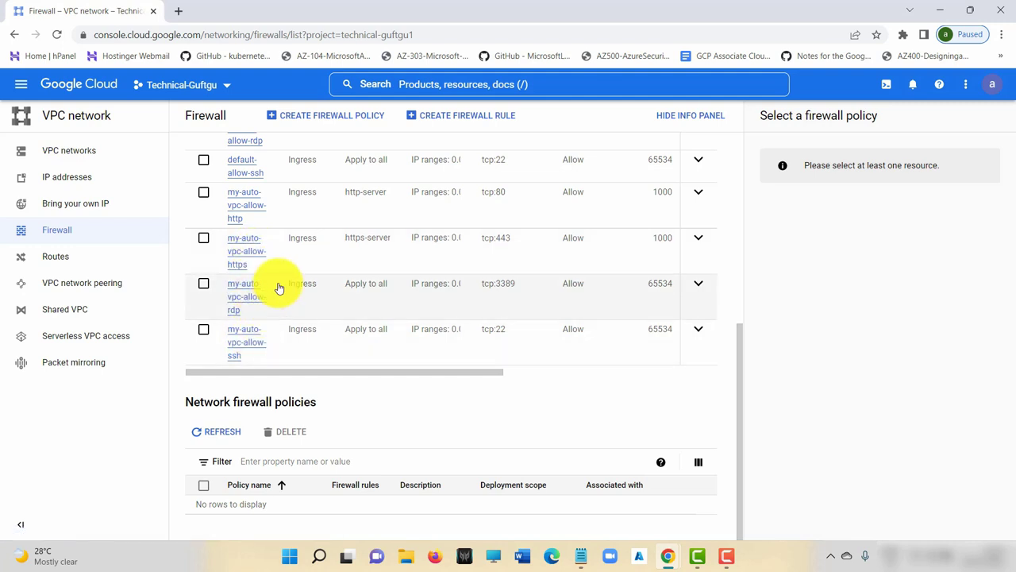
{"action": "scroll", "coordinate": [376, 248], "scroll_direction": "up", "scroll_amount": 1}
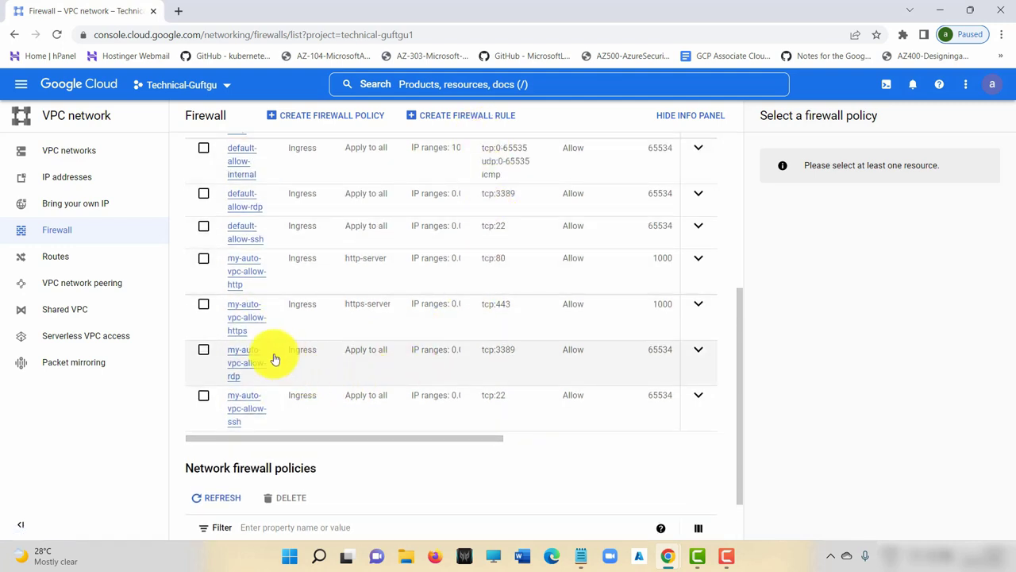
Step: Find my-auto-vpc in the list of VPC networks and open its network details
{"action": "left_click", "coordinate": [71, 155]}
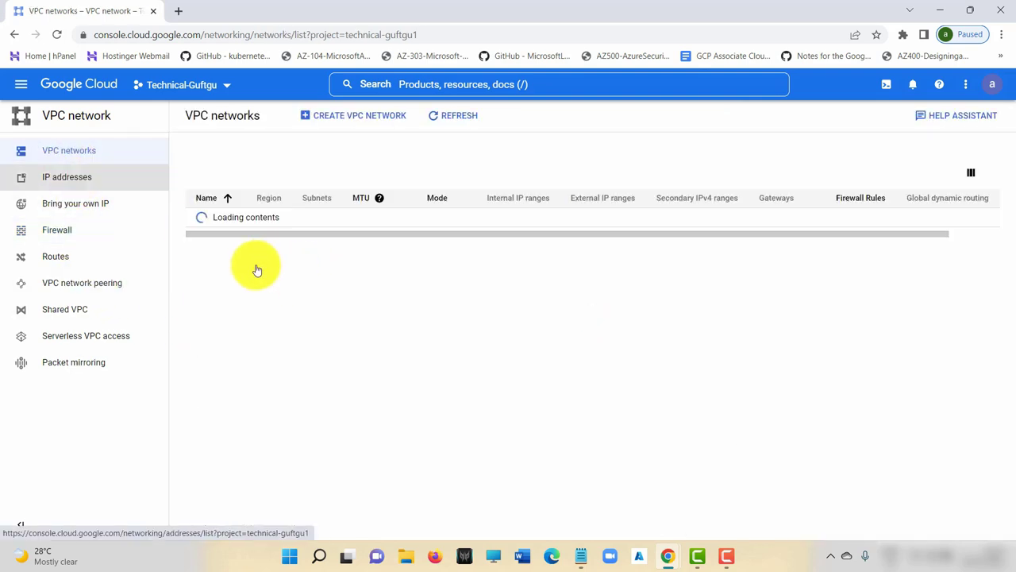
{"action": "scroll", "coordinate": [286, 301], "scroll_direction": "down", "scroll_amount": 15}
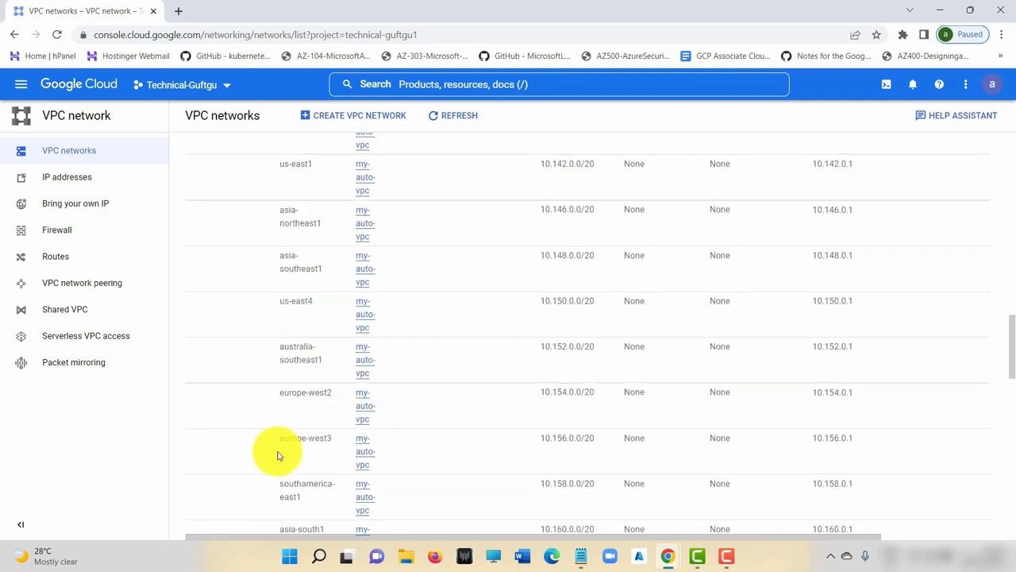
{"action": "scroll", "coordinate": [245, 207], "scroll_direction": "up", "scroll_amount": 5}
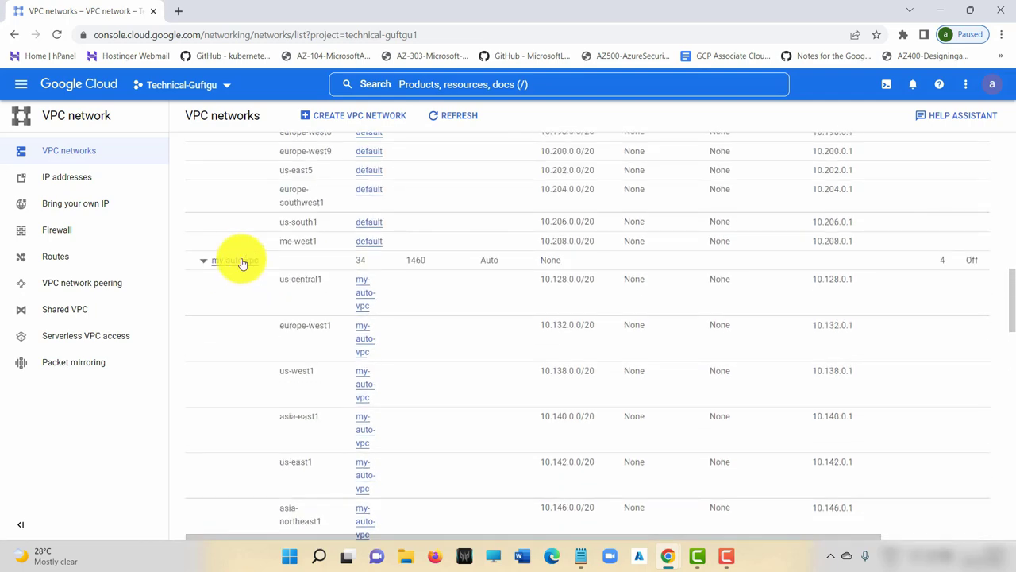
{"action": "left_click", "coordinate": [243, 263]}
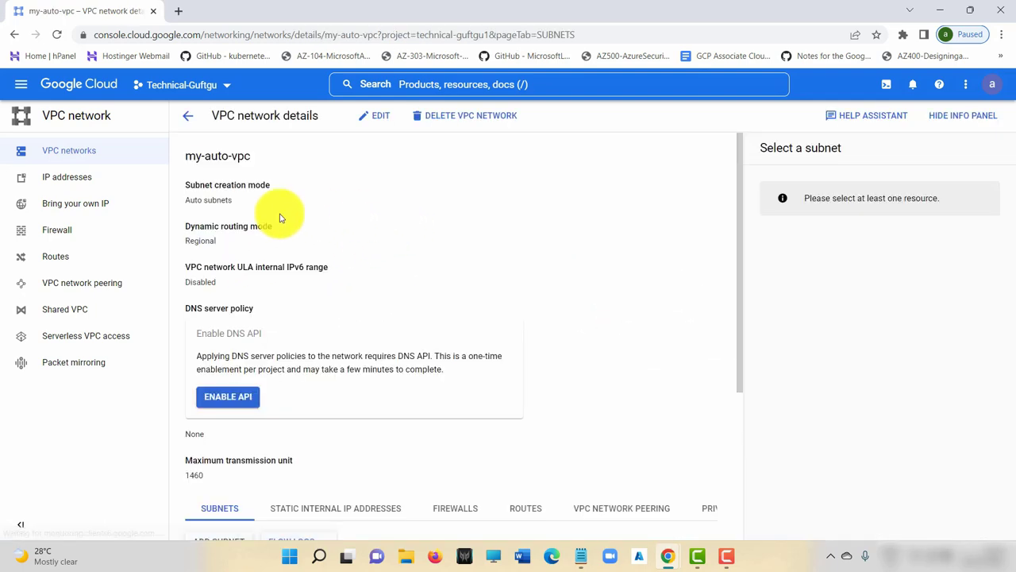
{"action": "scroll", "coordinate": [474, 268], "scroll_direction": "down", "scroll_amount": 2}
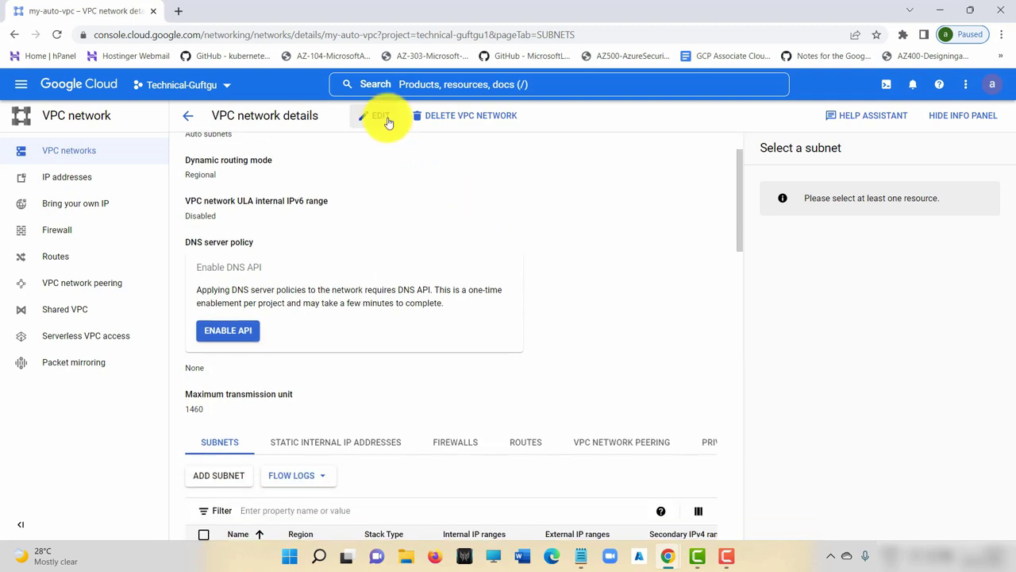
{"action": "left_click", "coordinate": [382, 119]}
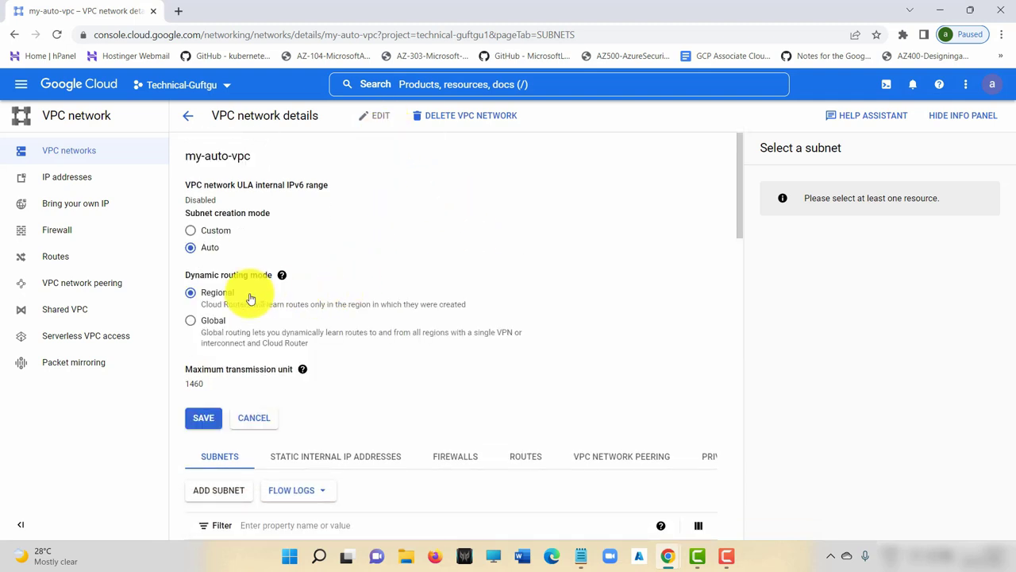
{"action": "scroll", "coordinate": [483, 331], "scroll_direction": "down", "scroll_amount": 4}
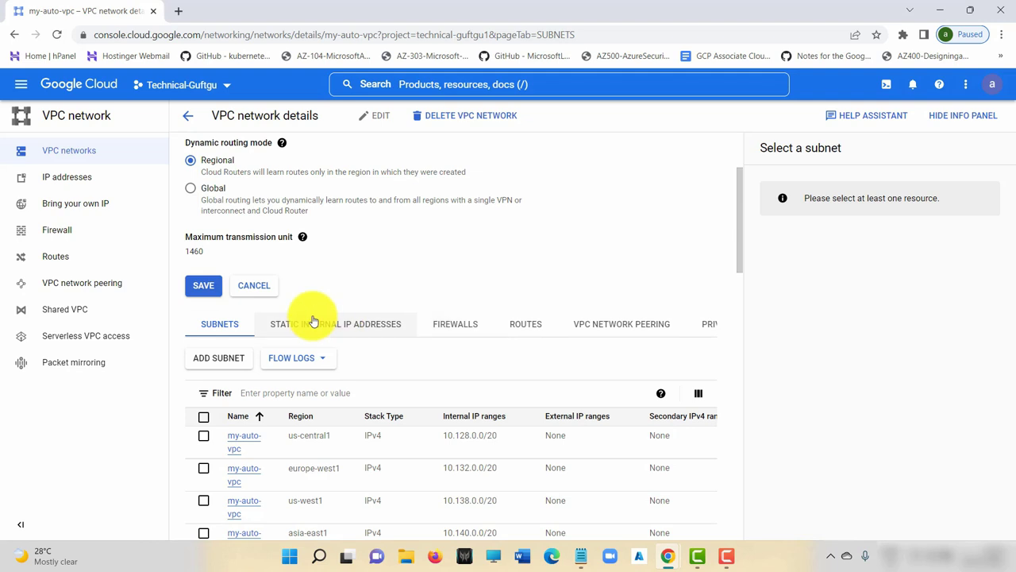
{"action": "left_click", "coordinate": [455, 323]}
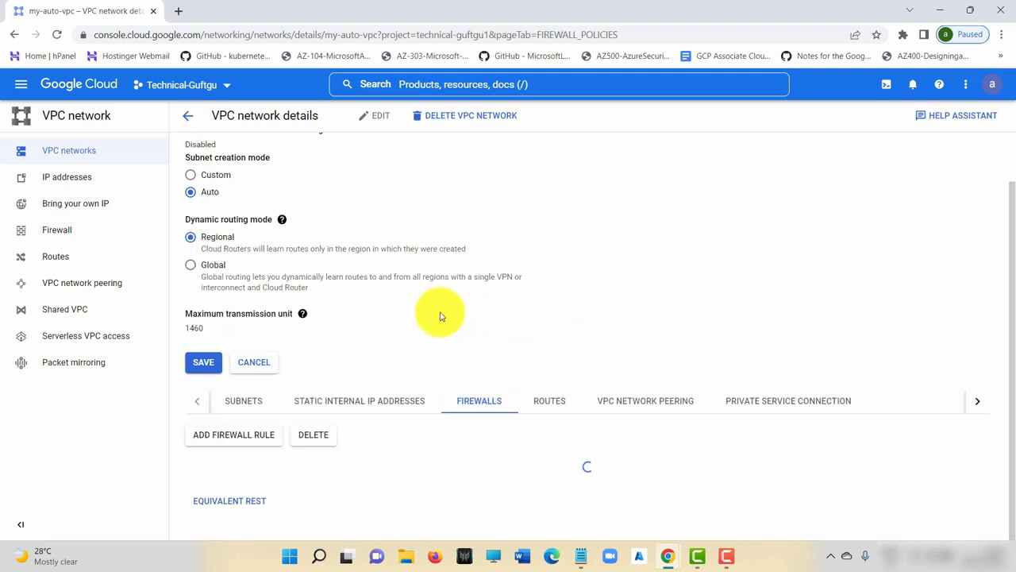
{"action": "scroll", "coordinate": [508, 354], "scroll_direction": "down", "scroll_amount": 2}
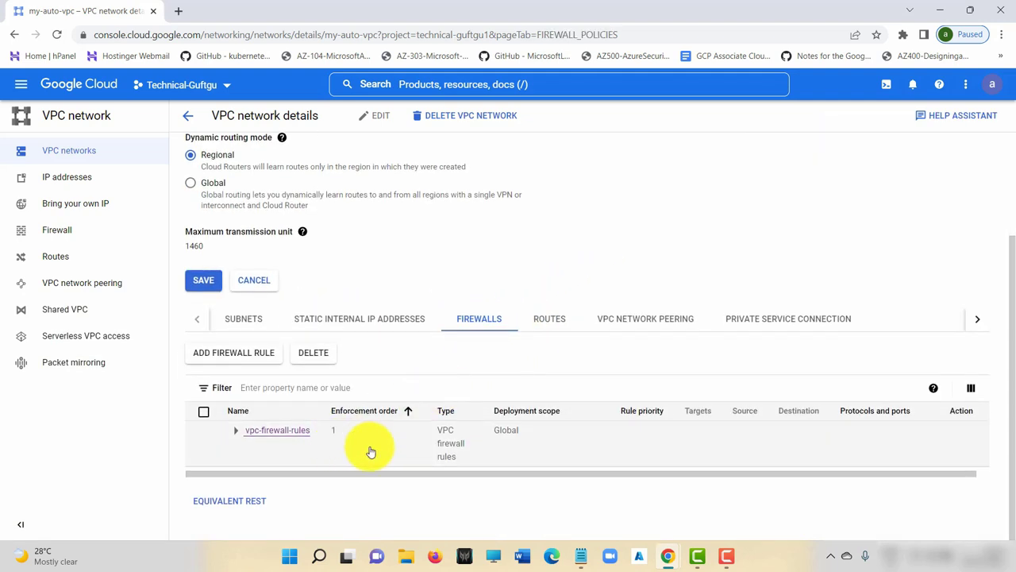
{"action": "left_click", "coordinate": [232, 358]}
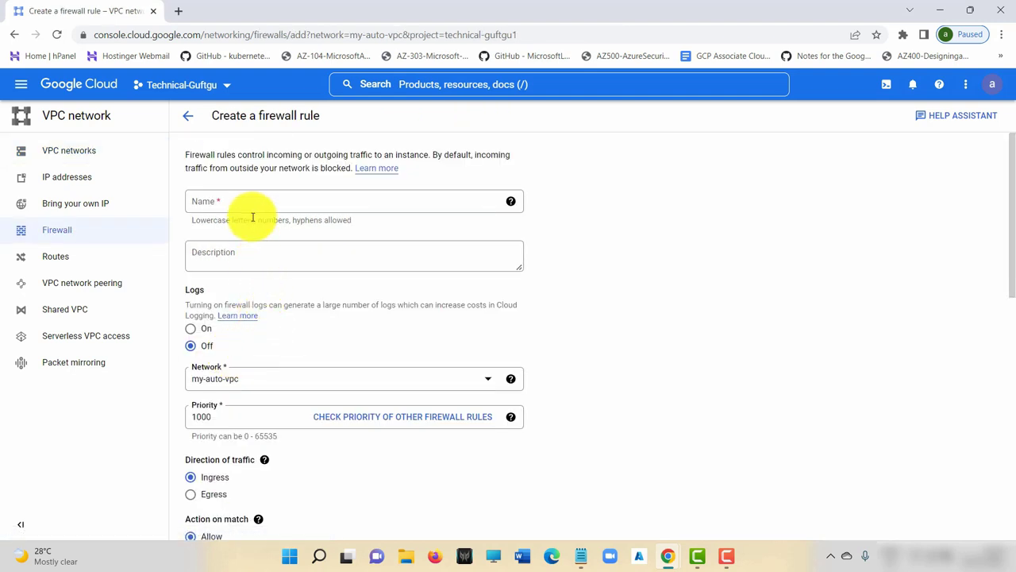
{"action": "left_click", "coordinate": [184, 116]}
{"action": "scroll", "coordinate": [311, 411], "scroll_direction": "down", "scroll_amount": 3}
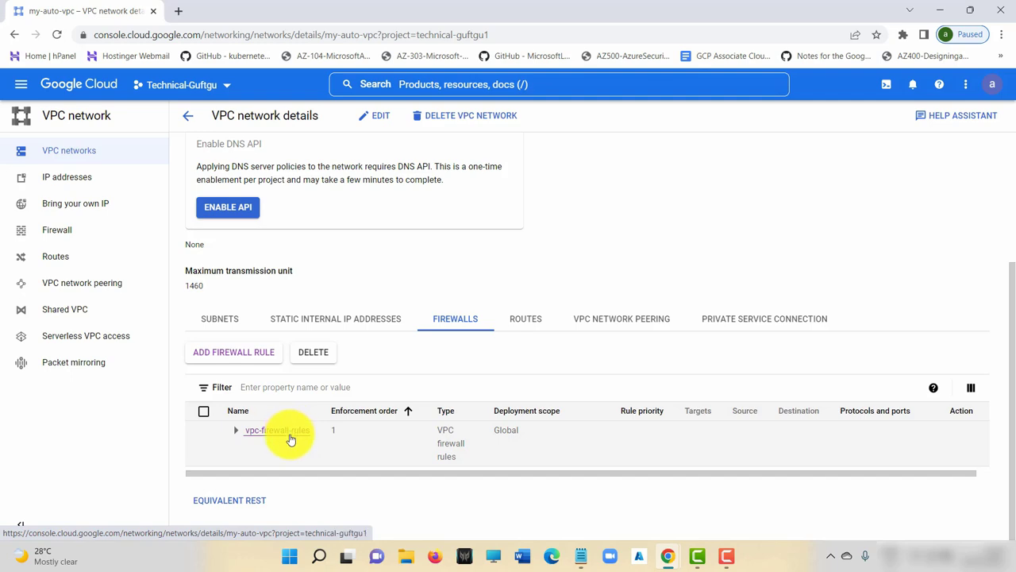
{"action": "left_click", "coordinate": [291, 433]}
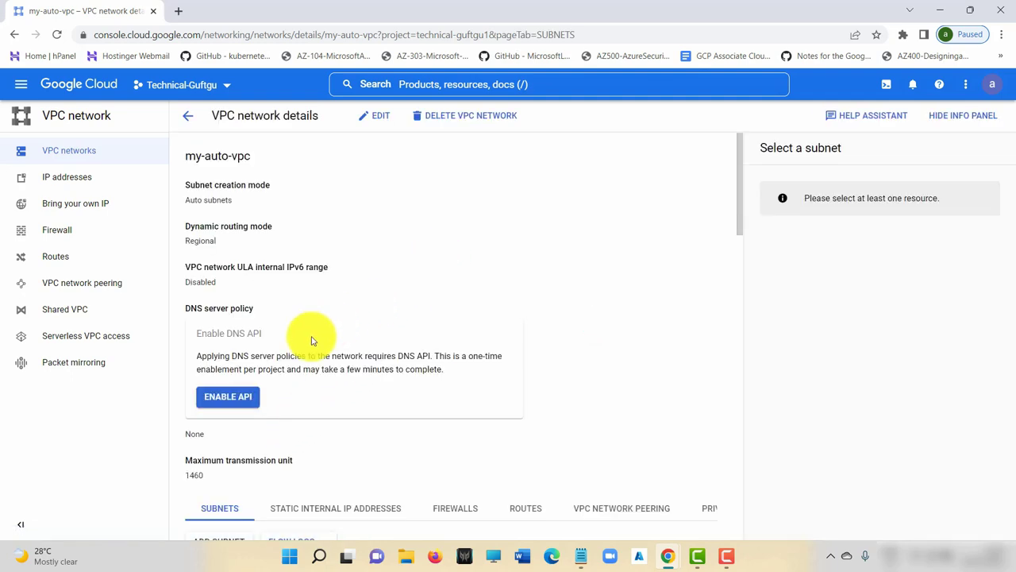
Step: Start a new firewall rule from the my-auto-vpc network's firewalls and name it myrule-icmp
{"action": "scroll", "coordinate": [300, 361], "scroll_direction": "down", "scroll_amount": 5}
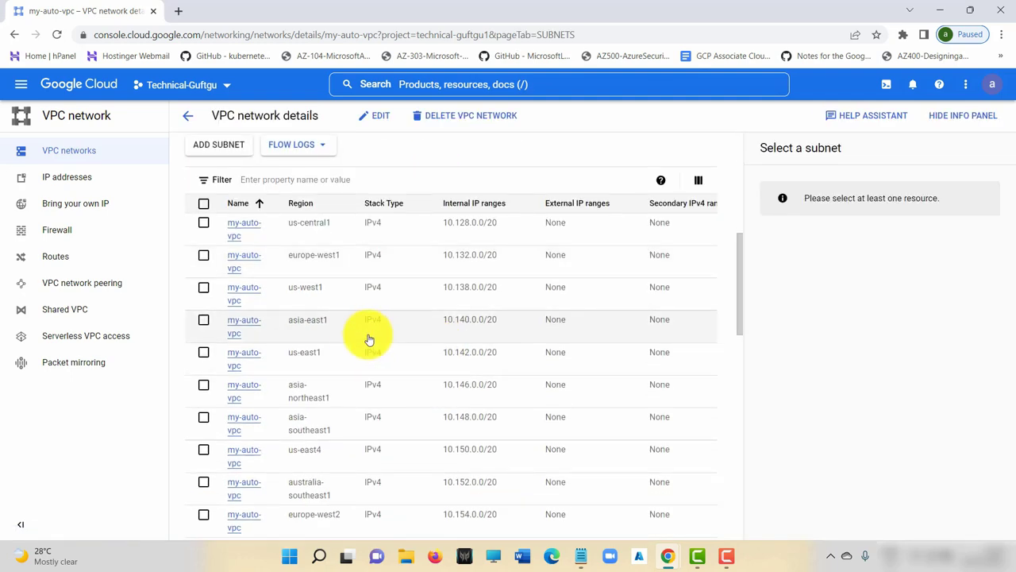
{"action": "scroll", "coordinate": [346, 335], "scroll_direction": "up", "scroll_amount": 2}
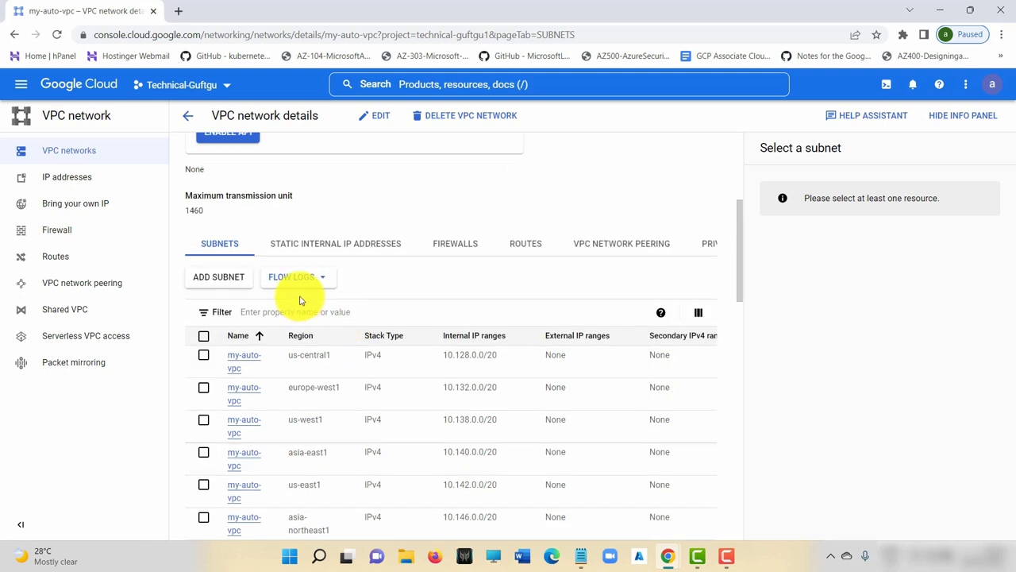
{"action": "left_click", "coordinate": [451, 243]}
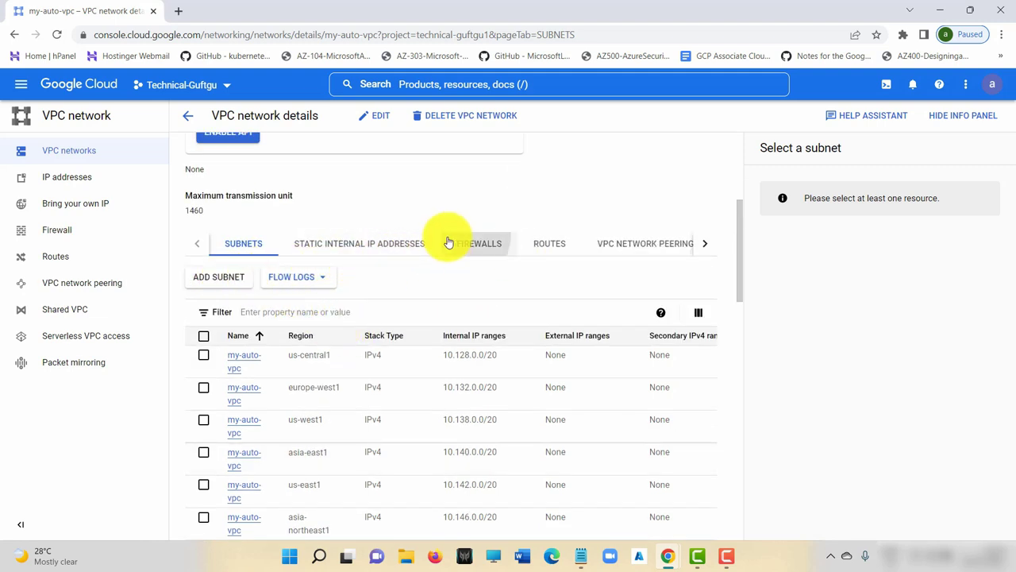
{"action": "scroll", "coordinate": [492, 397], "scroll_direction": "down", "scroll_amount": 1}
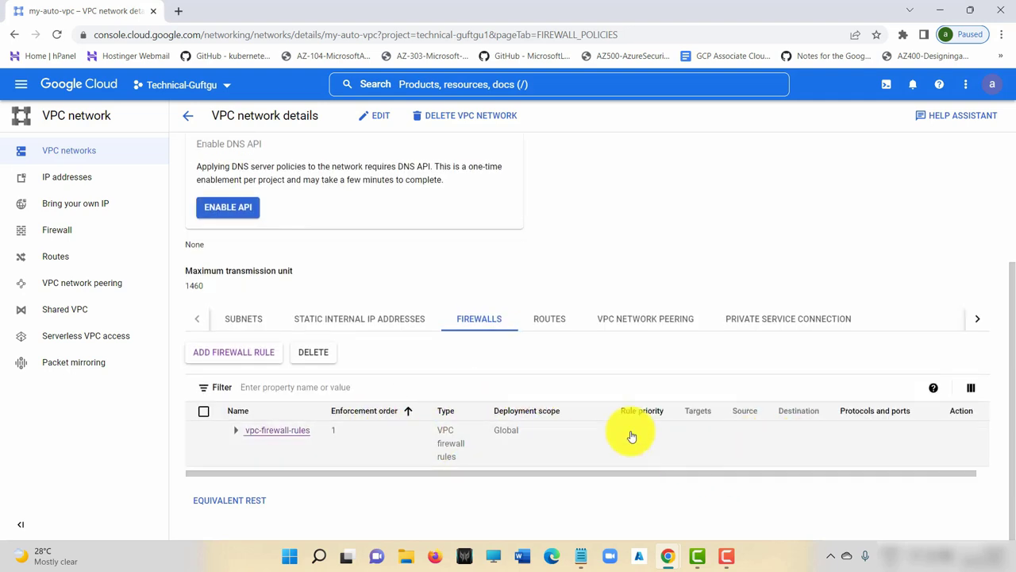
{"action": "left_click", "coordinate": [253, 354]}
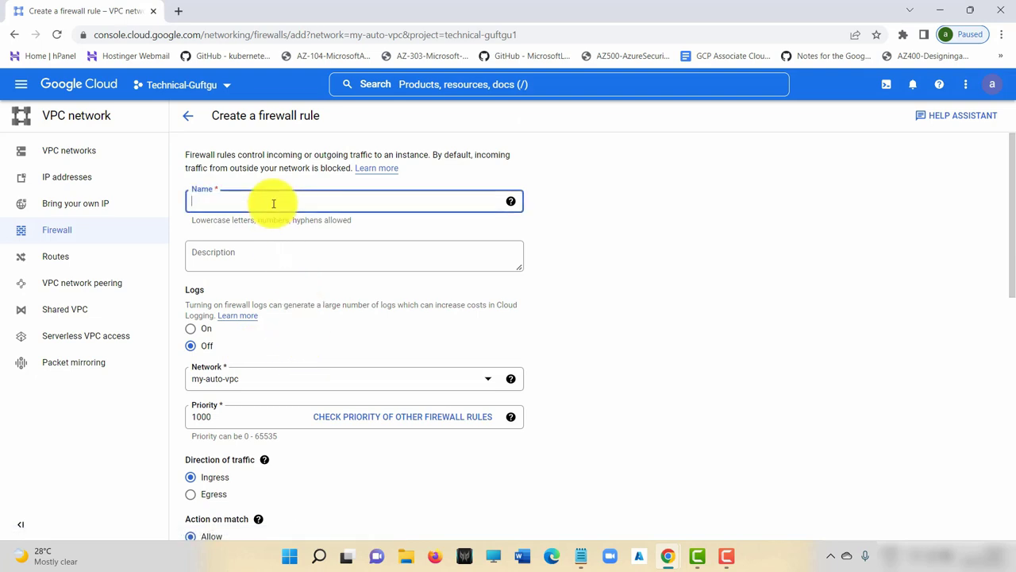
{"action": "type", "text": "myrule-icmp"}
{"action": "left_click_drag", "start_coordinate": [267, 212], "coordinate": [239, 217]}
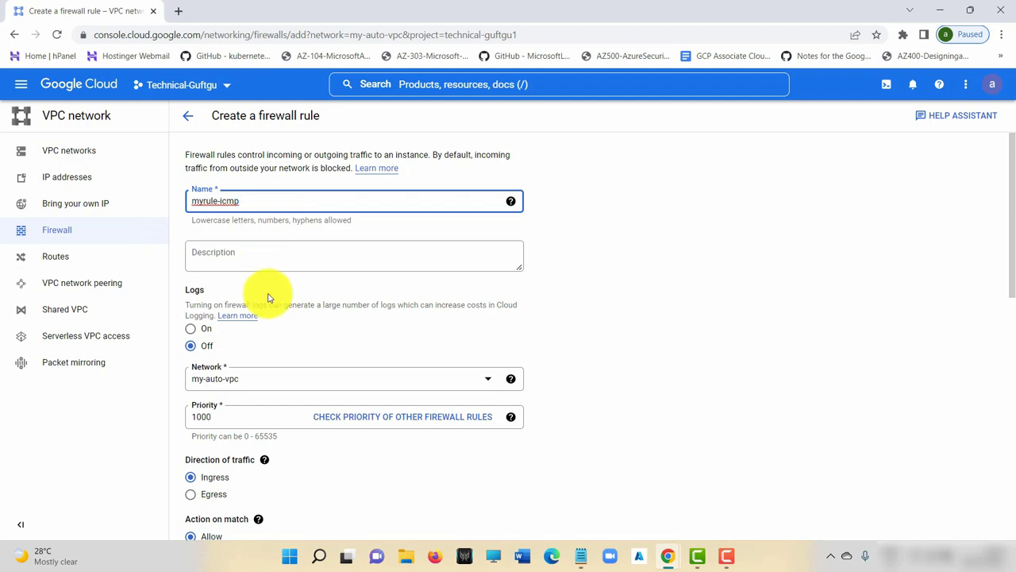
Step: Apply the rule to all instances in the network and set its source IPv4 range to 0.0.0.0/0
{"action": "scroll", "coordinate": [273, 317], "scroll_direction": "down", "scroll_amount": 2}
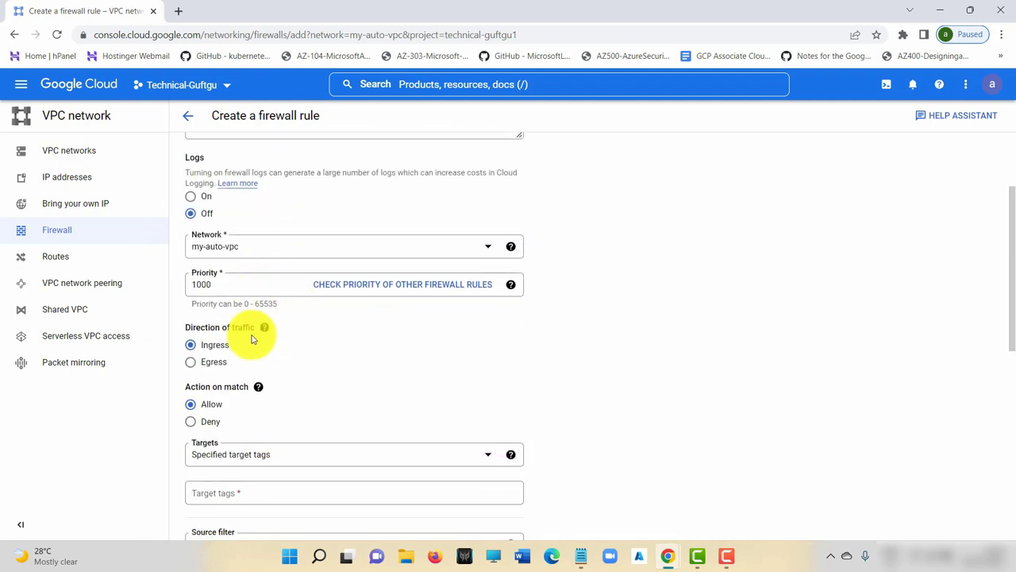
{"action": "scroll", "coordinate": [254, 342], "scroll_direction": "down", "scroll_amount": 2}
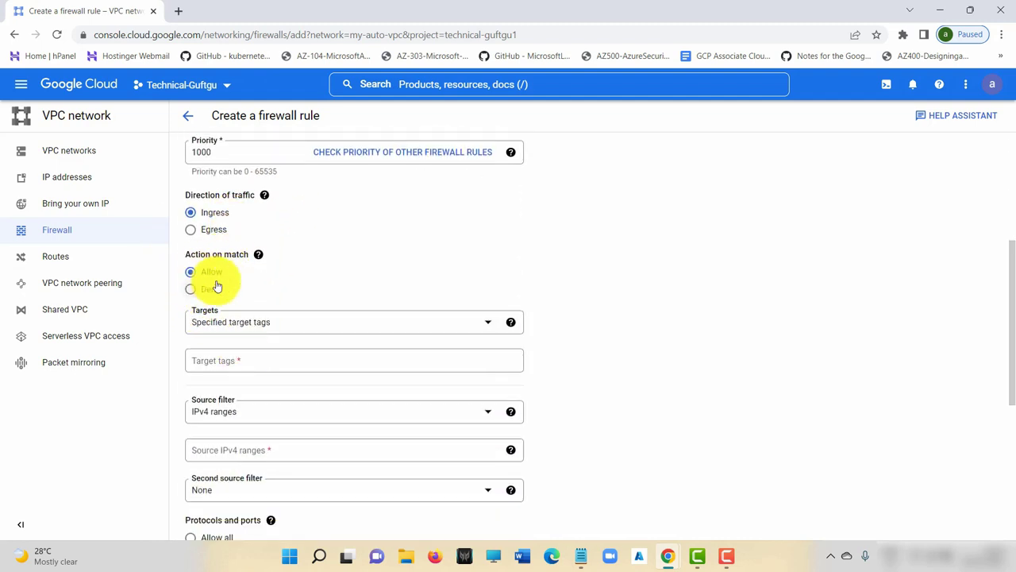
{"action": "scroll", "coordinate": [300, 318], "scroll_direction": "down", "scroll_amount": 1}
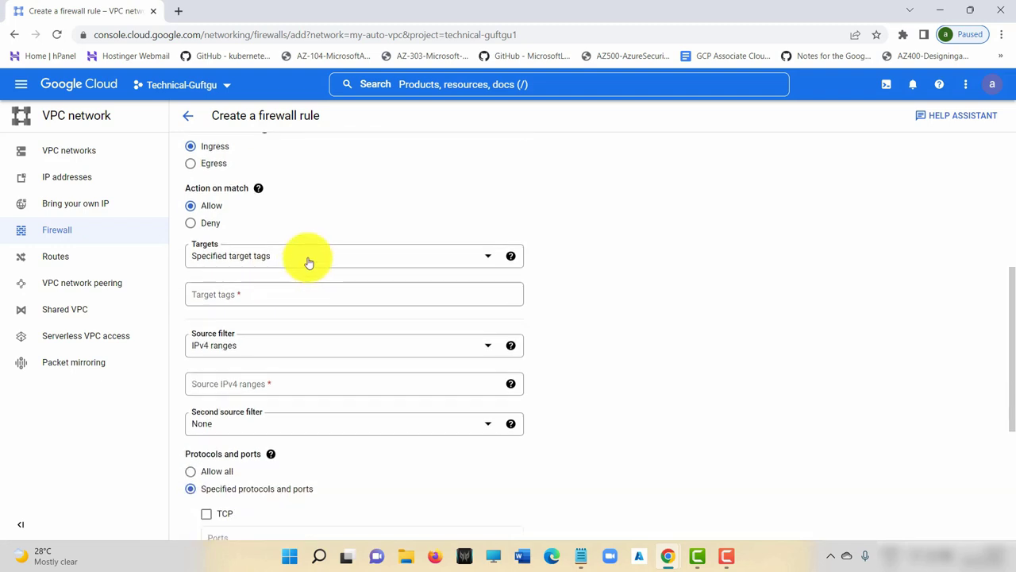
{"action": "left_click", "coordinate": [309, 263]}
{"action": "left_click", "coordinate": [258, 267]}
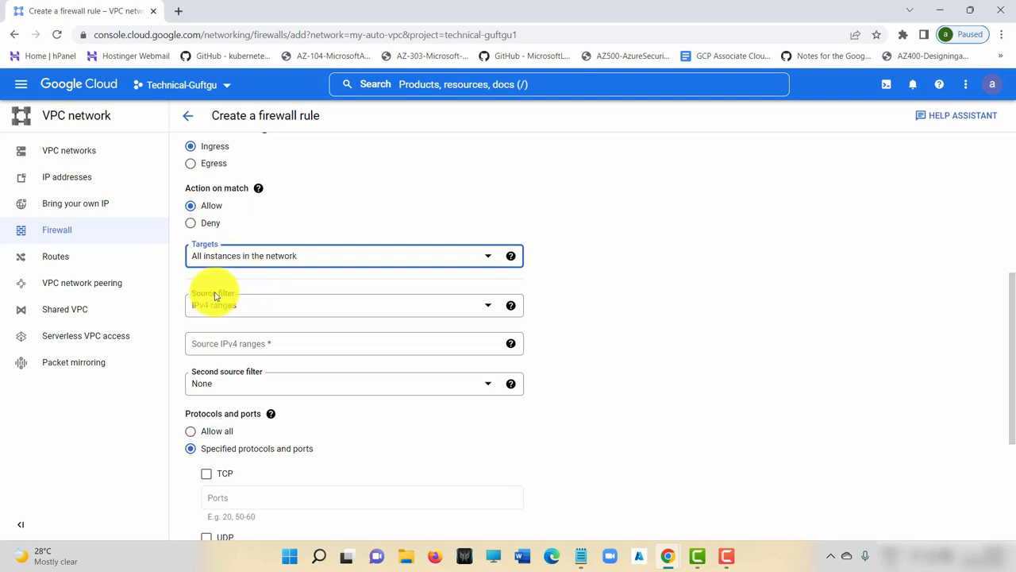
{"action": "left_click", "coordinate": [314, 345]}
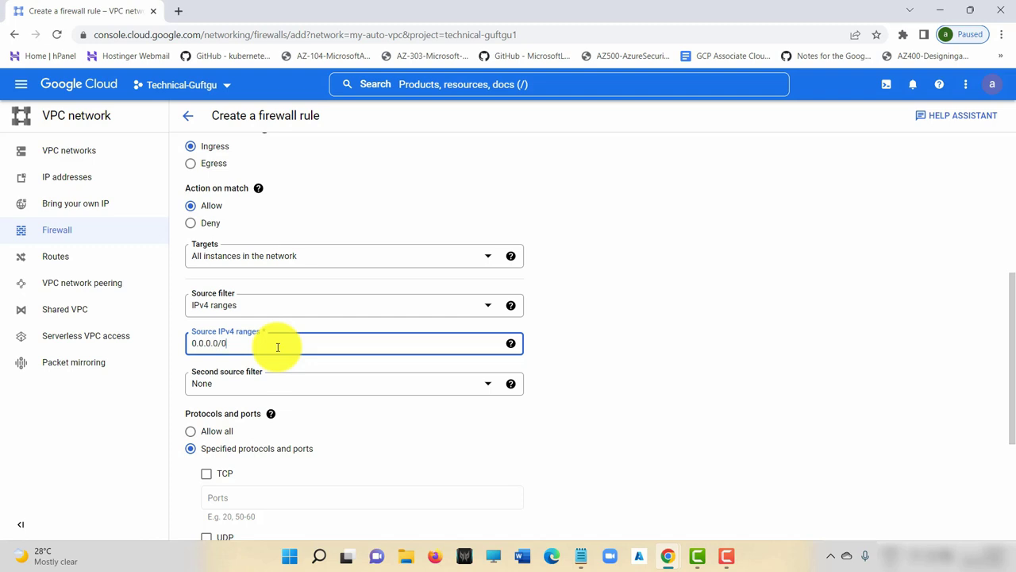
Step: Enable TCP without specific ports and add icmp as another protocol for the firewall rule
{"action": "scroll", "coordinate": [352, 415], "scroll_direction": "down", "scroll_amount": 2}
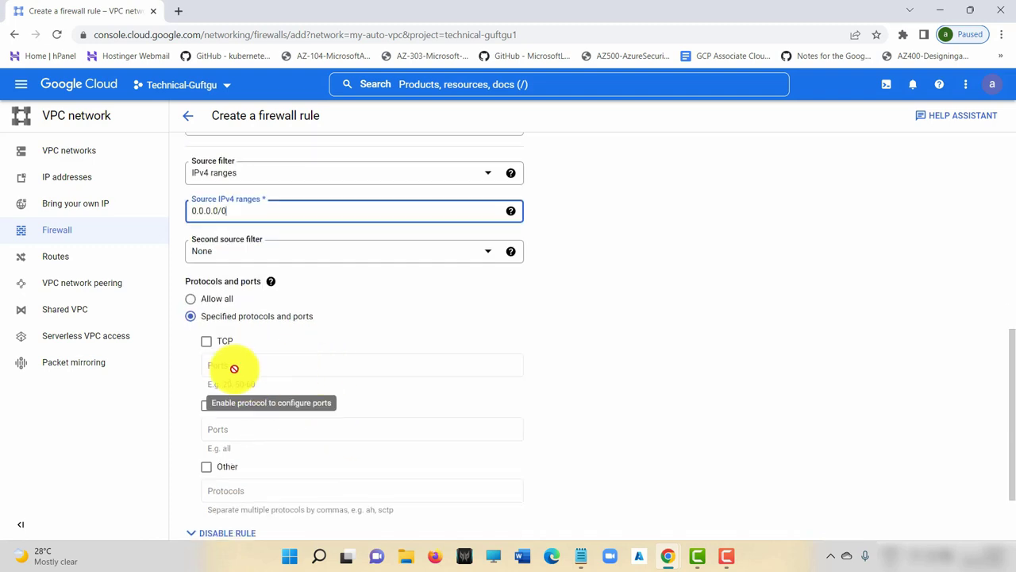
{"action": "left_click", "coordinate": [208, 343]}
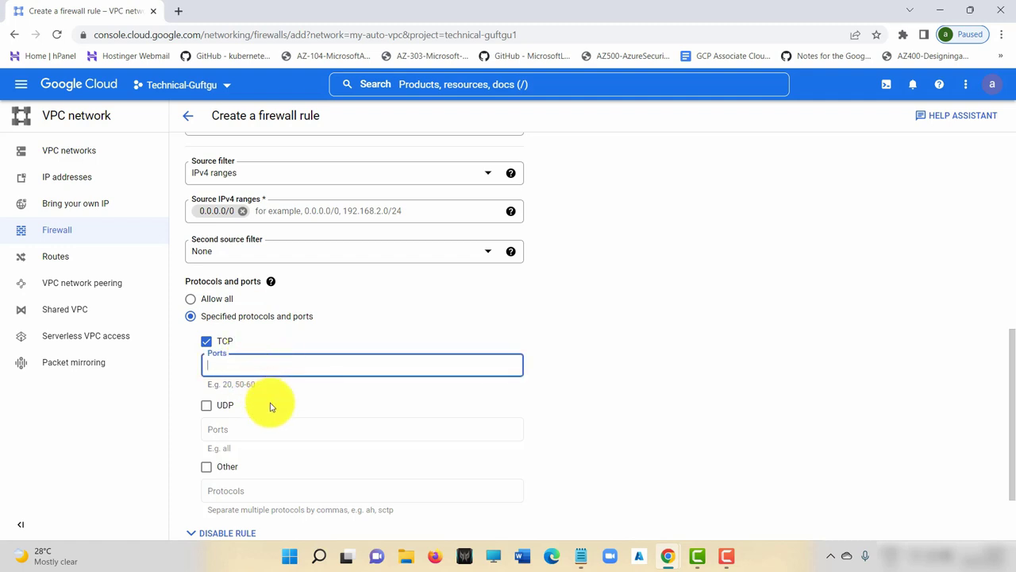
{"action": "scroll", "coordinate": [272, 404], "scroll_direction": "down", "scroll_amount": 2}
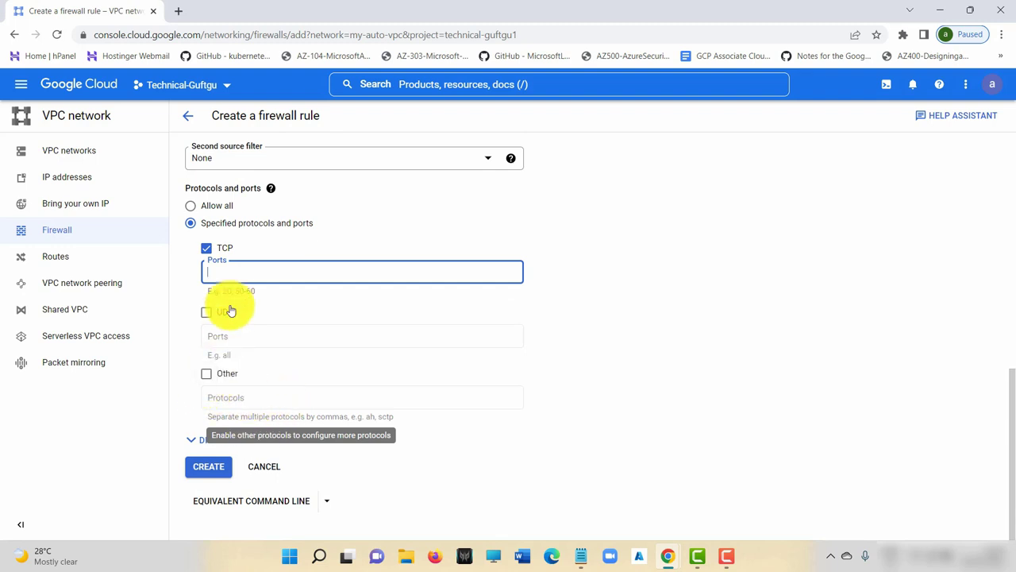
{"action": "left_click", "coordinate": [210, 253]}
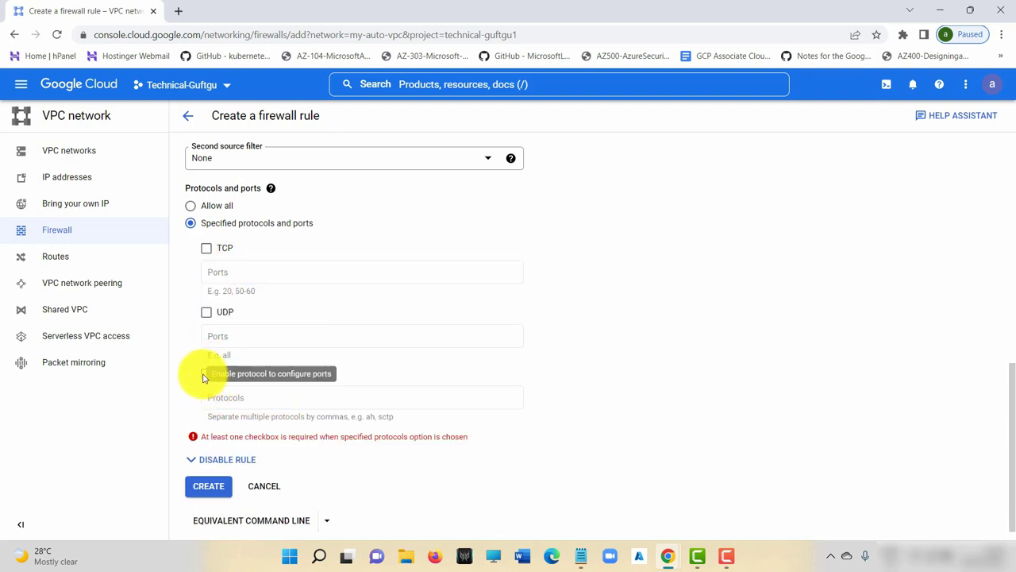
{"action": "left_click", "coordinate": [209, 250]}
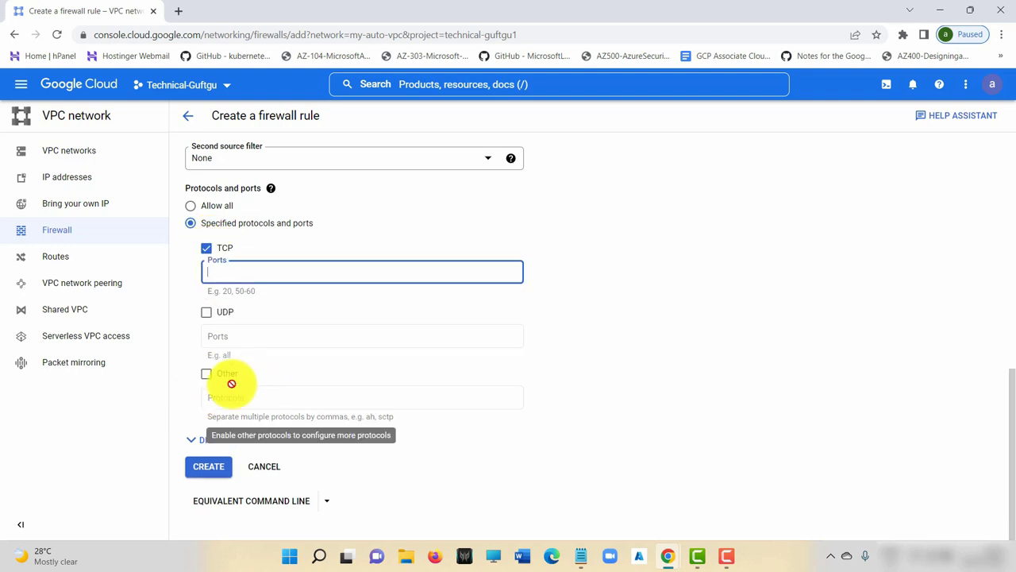
{"action": "left_click", "coordinate": [207, 378]}
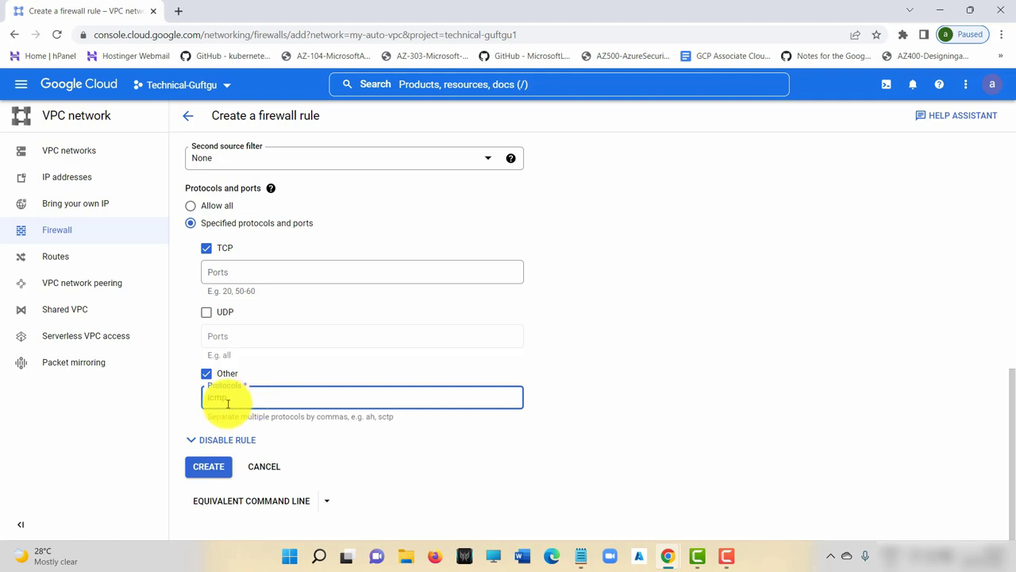
{"action": "type", "text": "icmp"}
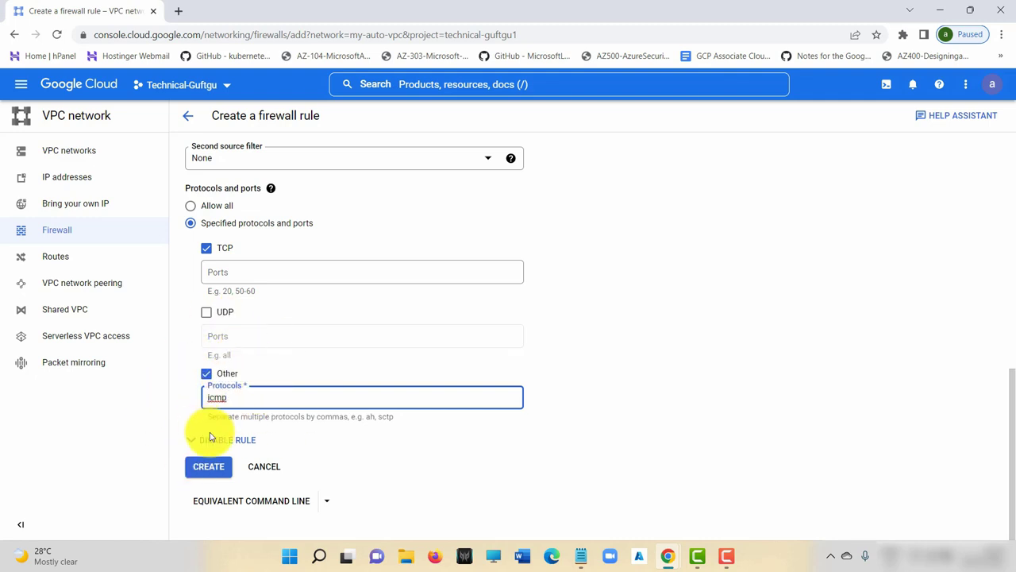
Step: Create the myrule-icmp firewall rule with the configured settings in my-auto-vpc
{"action": "left_click", "coordinate": [216, 470]}
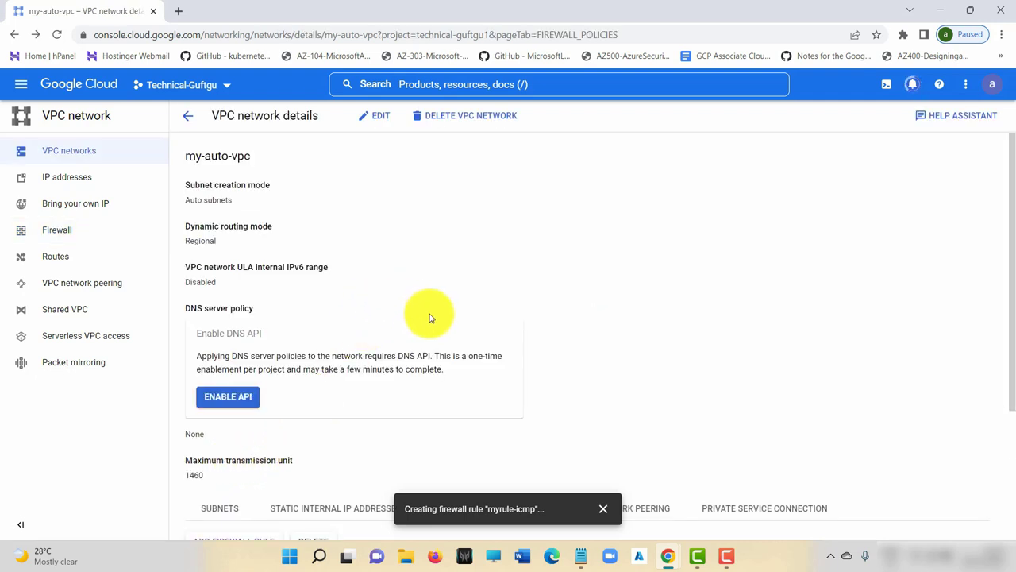
{"action": "scroll", "coordinate": [412, 334], "scroll_direction": "down", "scroll_amount": 3}
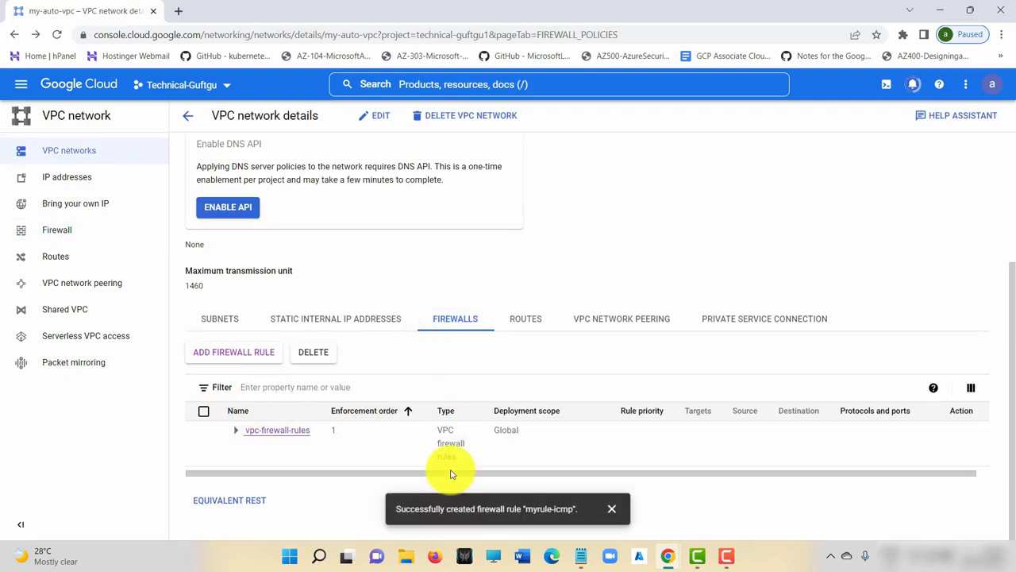
Step: Check the replies of the running ping to 10.148.0.2 in the instance-us SSH session, and close that session window
{"action": "mouse_move", "coordinate": [671, 555]}
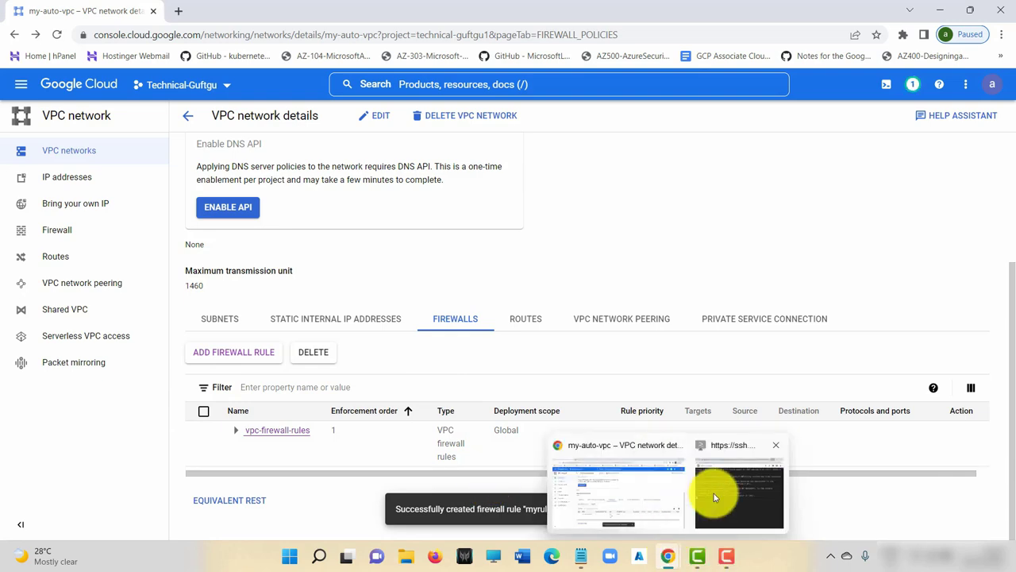
{"action": "left_click", "coordinate": [718, 496]}
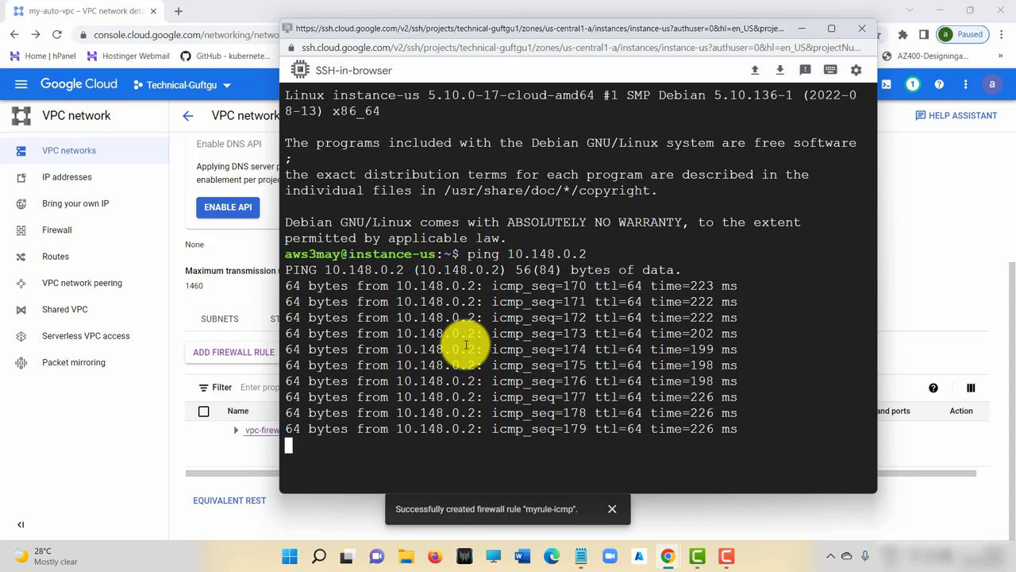
{"action": "left_click", "coordinate": [839, 32]}
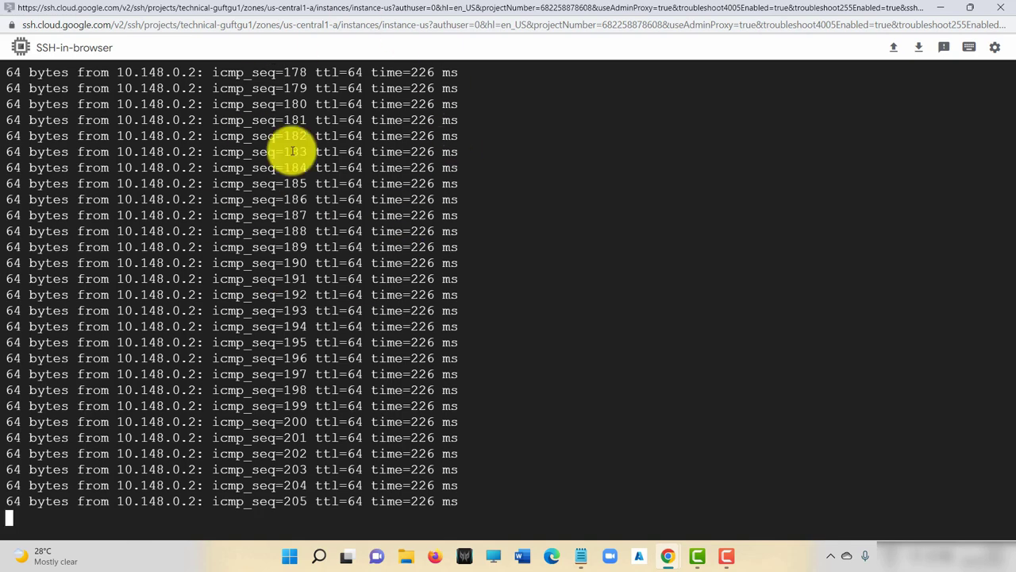
{"action": "scroll", "coordinate": [491, 287], "scroll_direction": "up", "scroll_amount": 5}
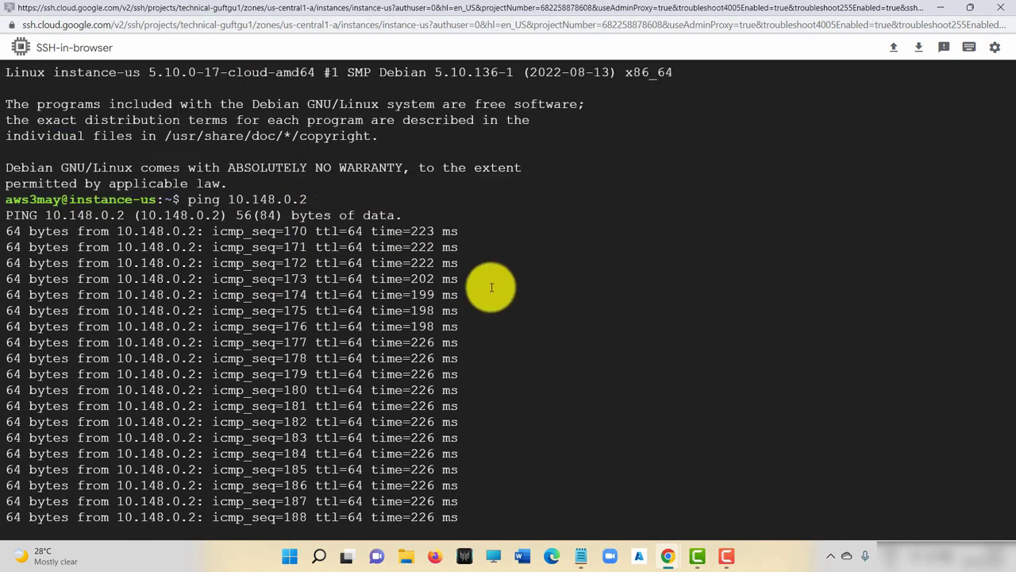
{"action": "left_click", "coordinate": [1006, 8]}
Step: Try to delete the my-auto-vpc network from its network details and check its deletion status in the VPC networks list
{"action": "scroll", "coordinate": [356, 224], "scroll_direction": "up", "scroll_amount": 3}
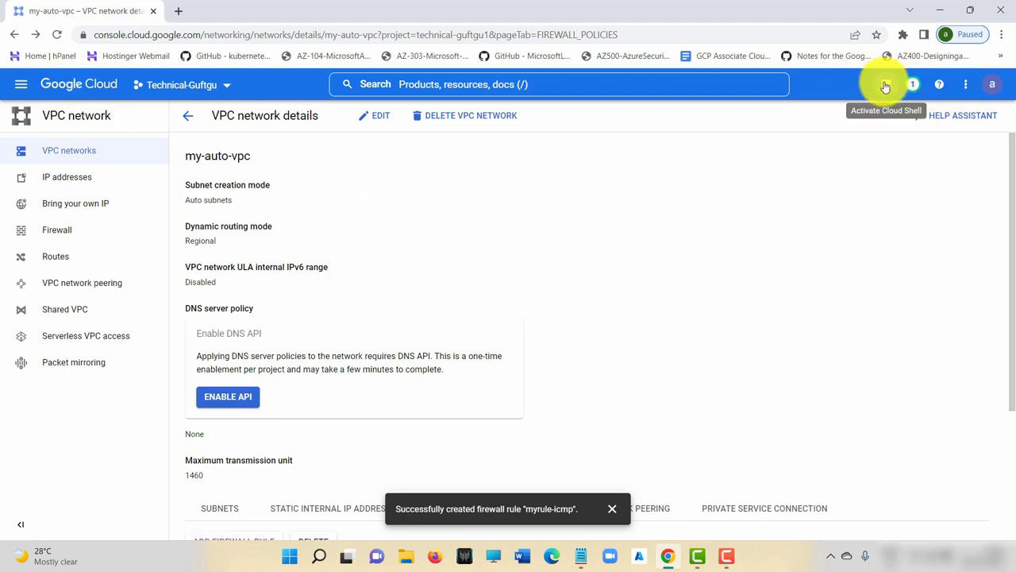
{"action": "left_click", "coordinate": [184, 117]}
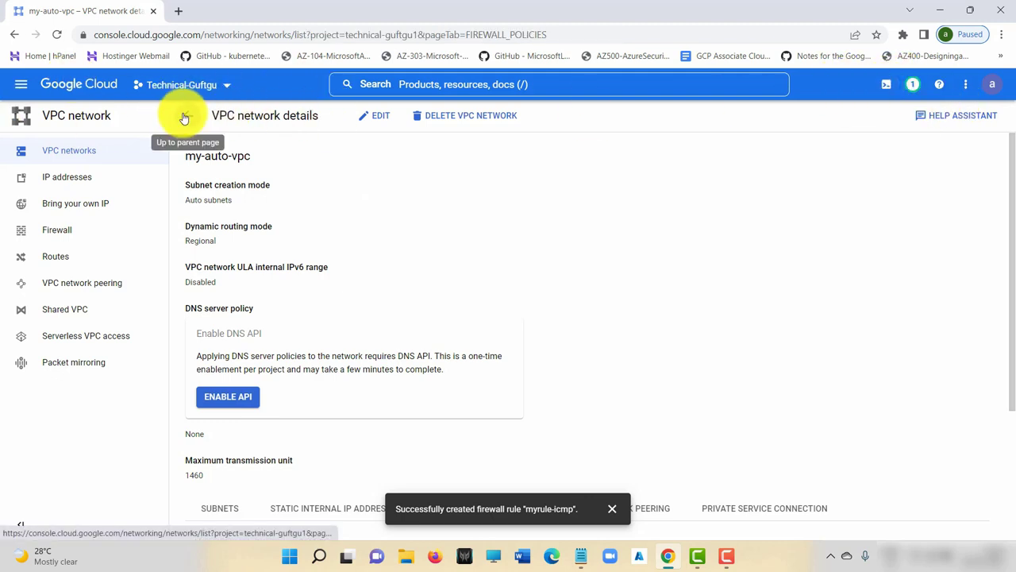
{"action": "left_click", "coordinate": [70, 151]}
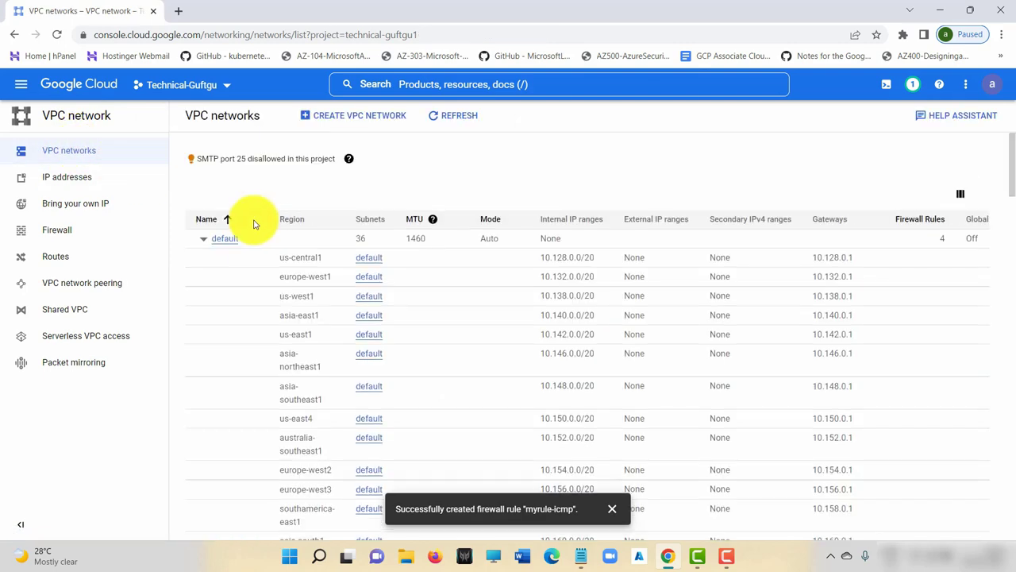
{"action": "scroll", "coordinate": [389, 317], "scroll_direction": "down", "scroll_amount": 10}
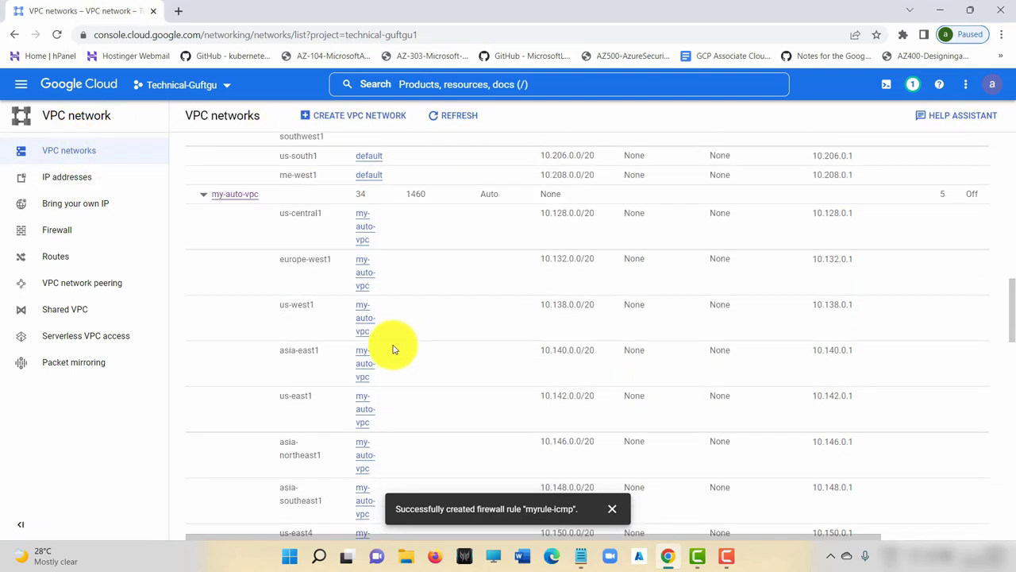
{"action": "scroll", "coordinate": [373, 286], "scroll_direction": "down", "scroll_amount": 4}
{"action": "scroll", "coordinate": [291, 230], "scroll_direction": "up", "scroll_amount": 5}
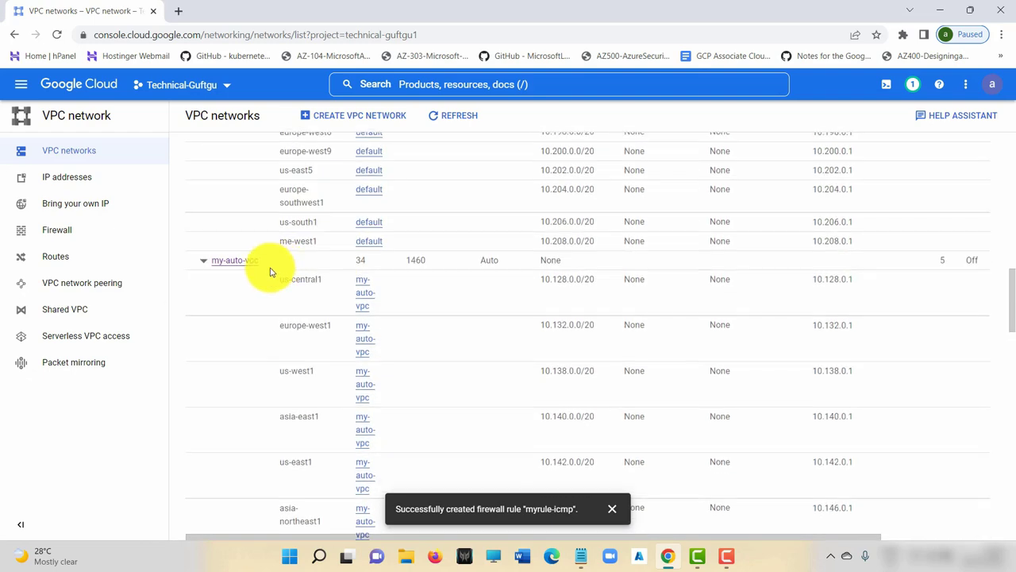
{"action": "left_click", "coordinate": [235, 261]}
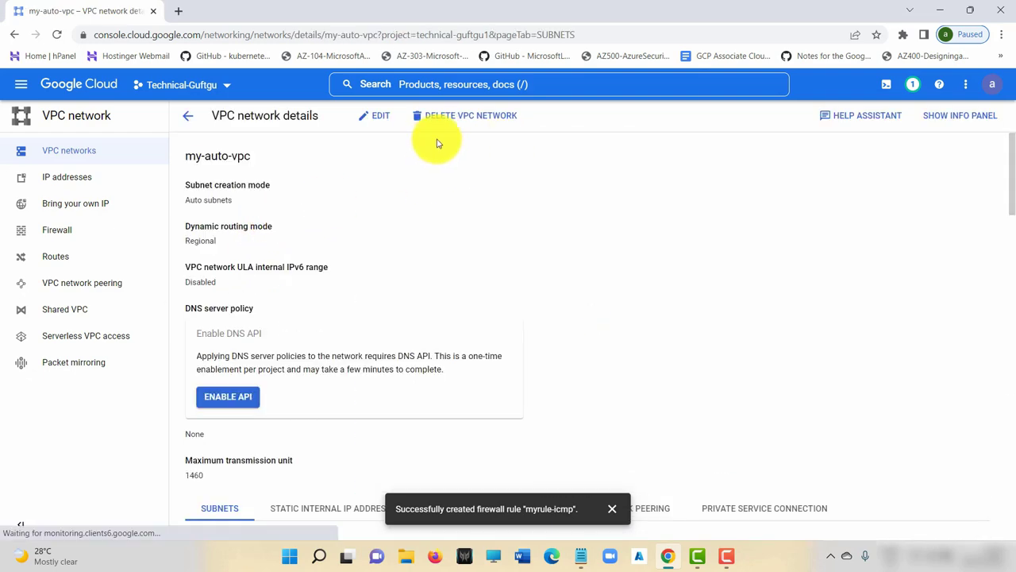
{"action": "left_click", "coordinate": [460, 119]}
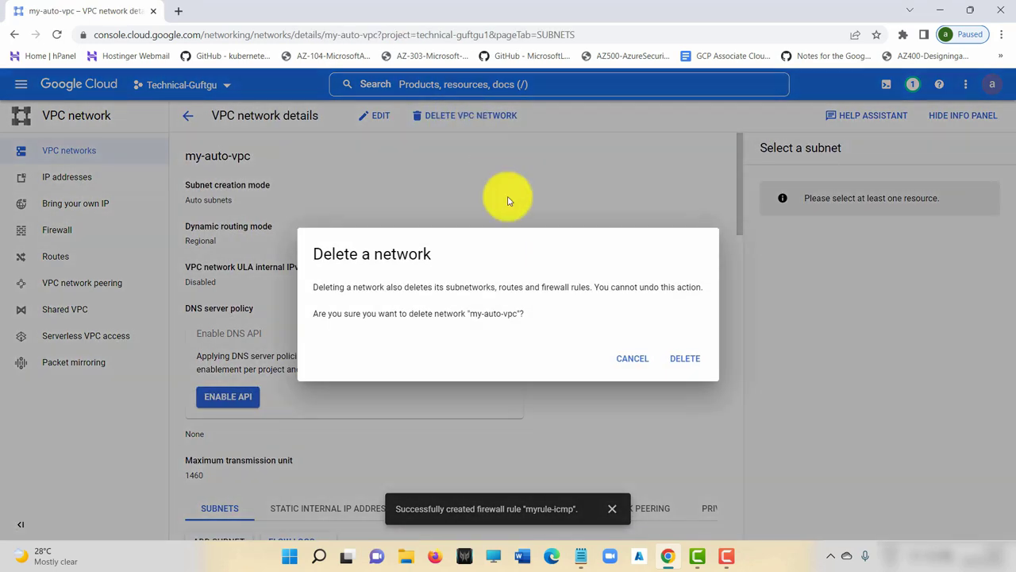
{"action": "left_click", "coordinate": [682, 361]}
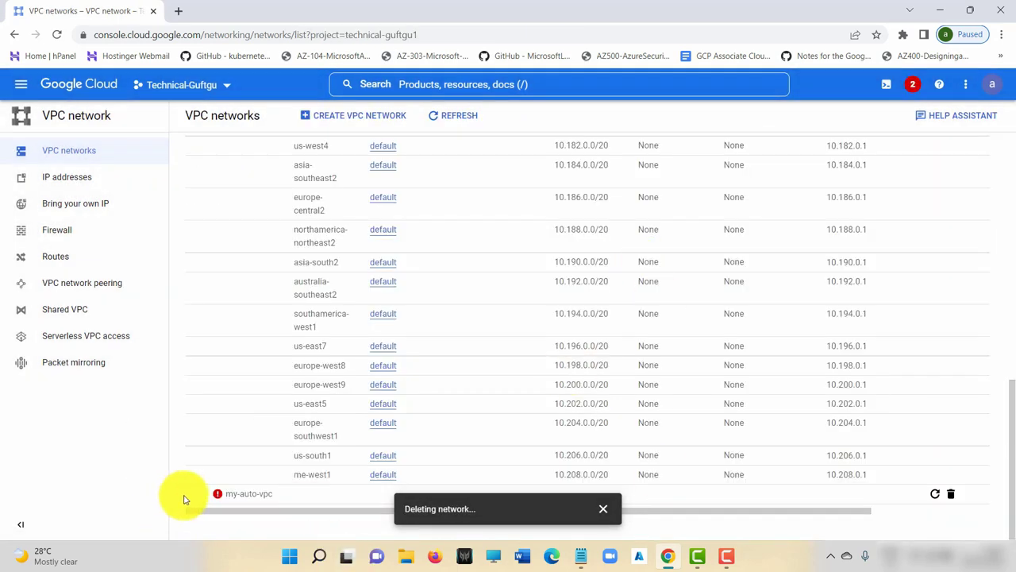
{"action": "mouse_move", "coordinate": [212, 499]}
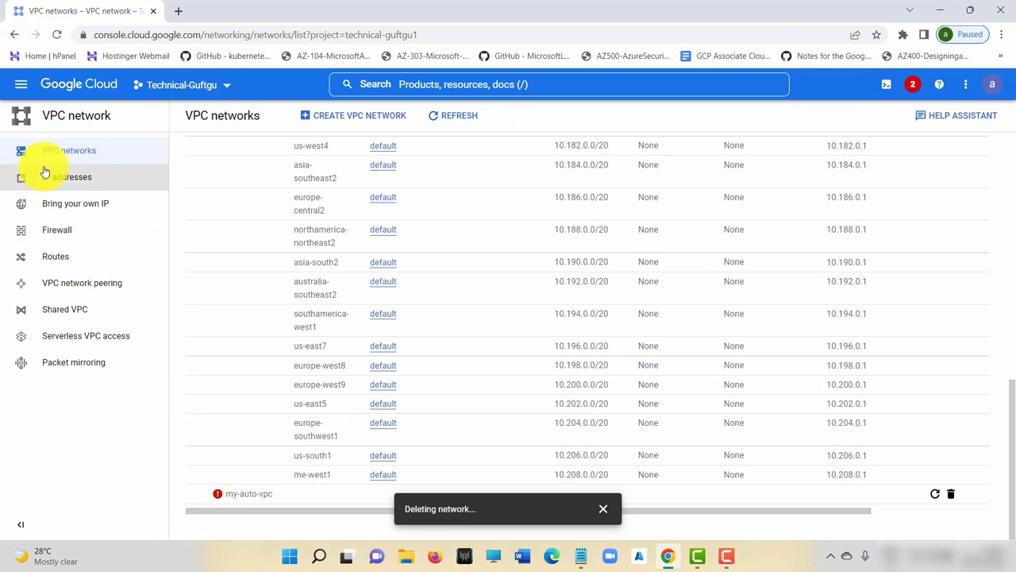
Step: Delete the VM instance instance-asia from the Compute Engine VM instances
{"action": "left_click", "coordinate": [20, 84]}
{"action": "mouse_move", "coordinate": [103, 394]}
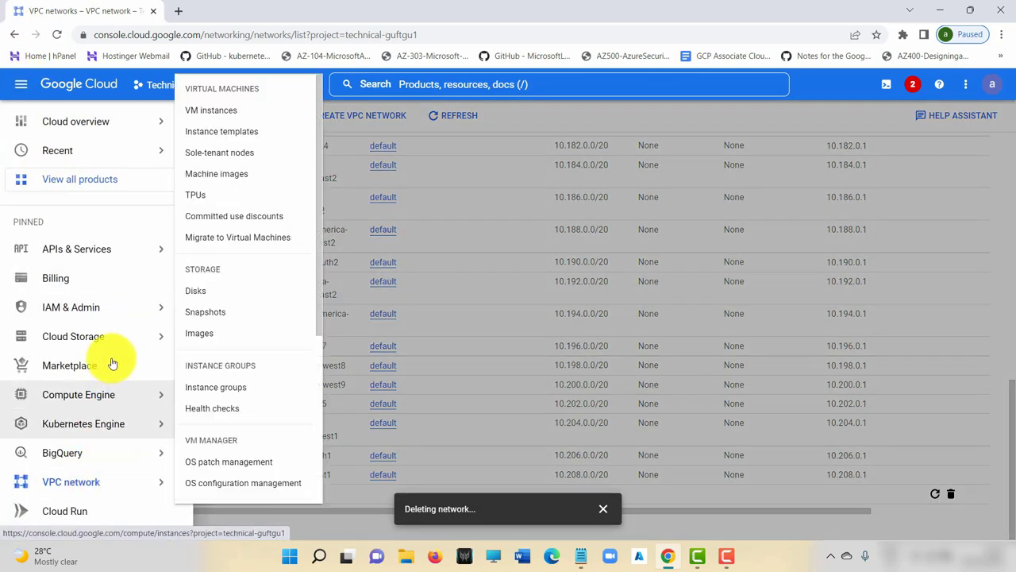
{"action": "left_click", "coordinate": [266, 111]}
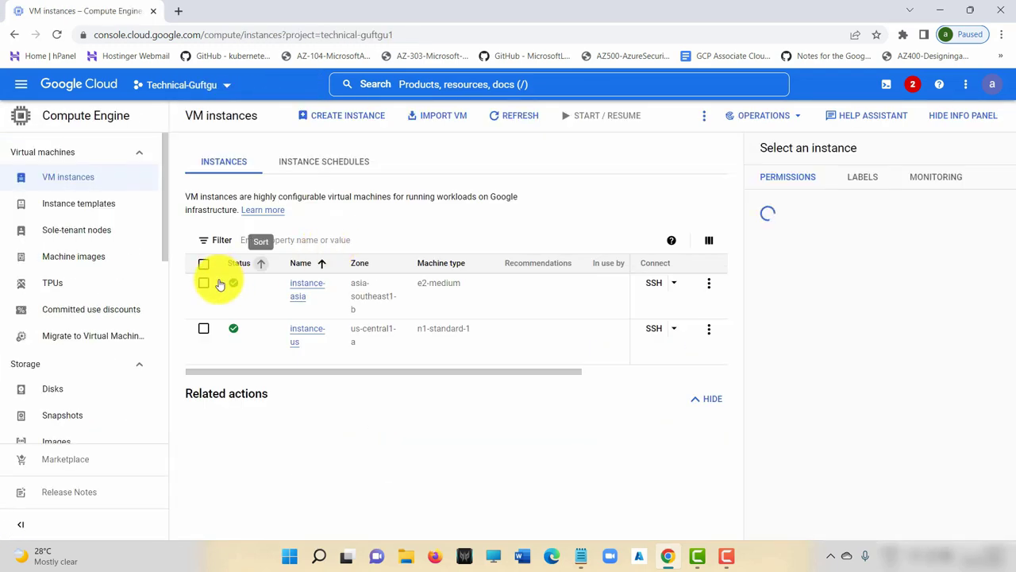
{"action": "left_click", "coordinate": [203, 283]}
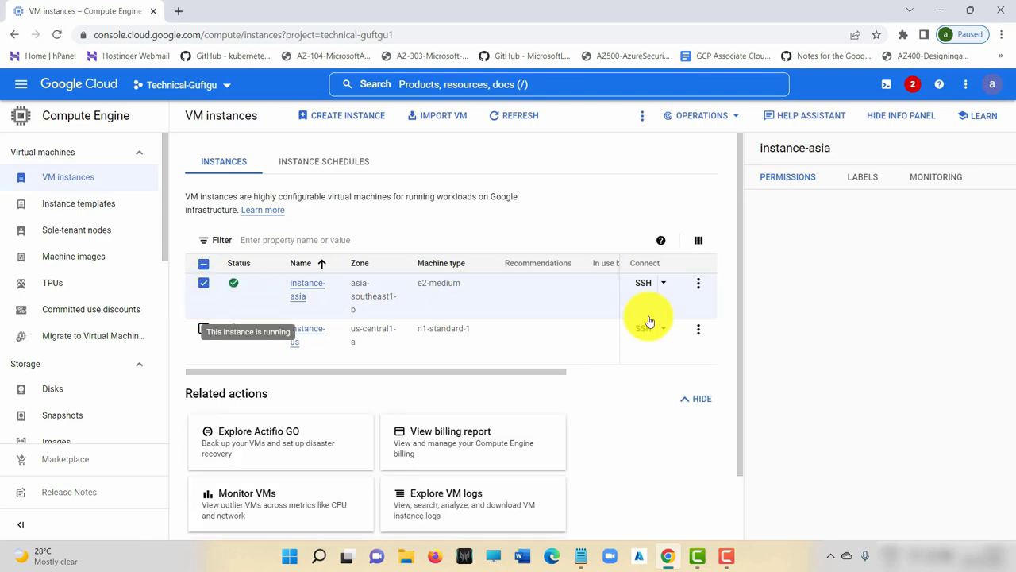
{"action": "left_click", "coordinate": [698, 283]}
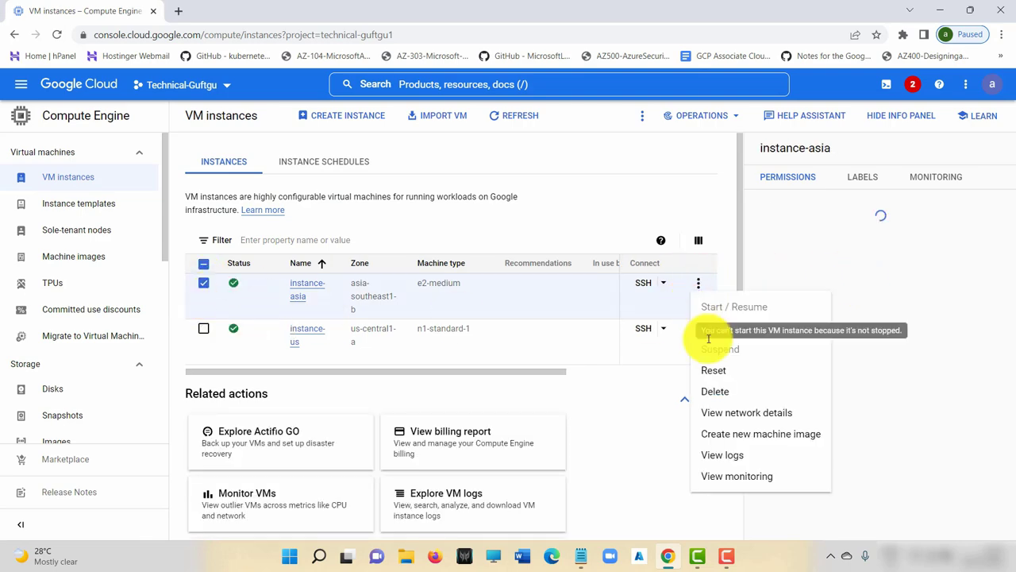
{"action": "left_click", "coordinate": [722, 393]}
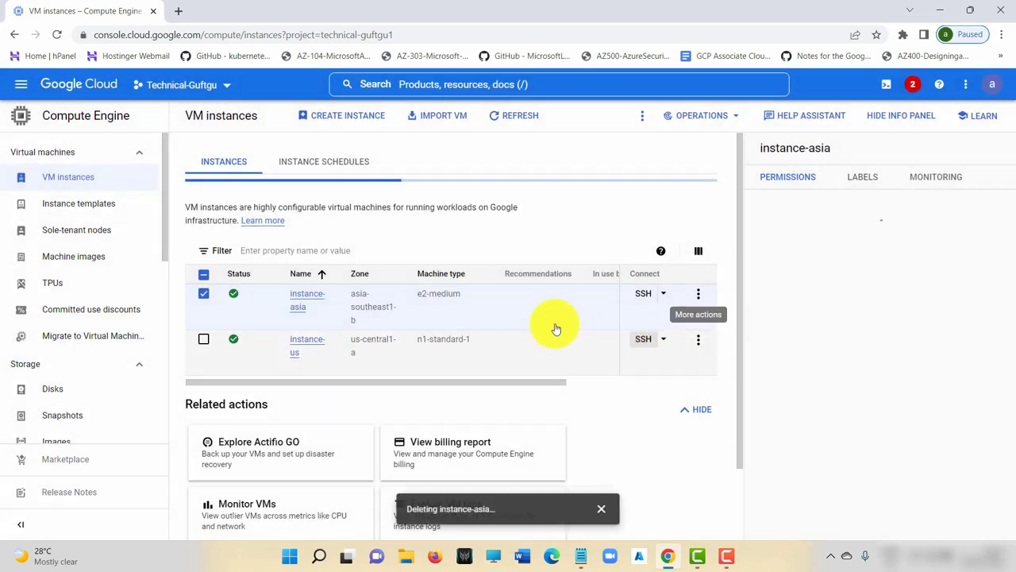
Step: Select only instance-us among the VM instances and delete it together with its boot disk
{"action": "left_click", "coordinate": [203, 292]}
{"action": "left_click", "coordinate": [204, 341]}
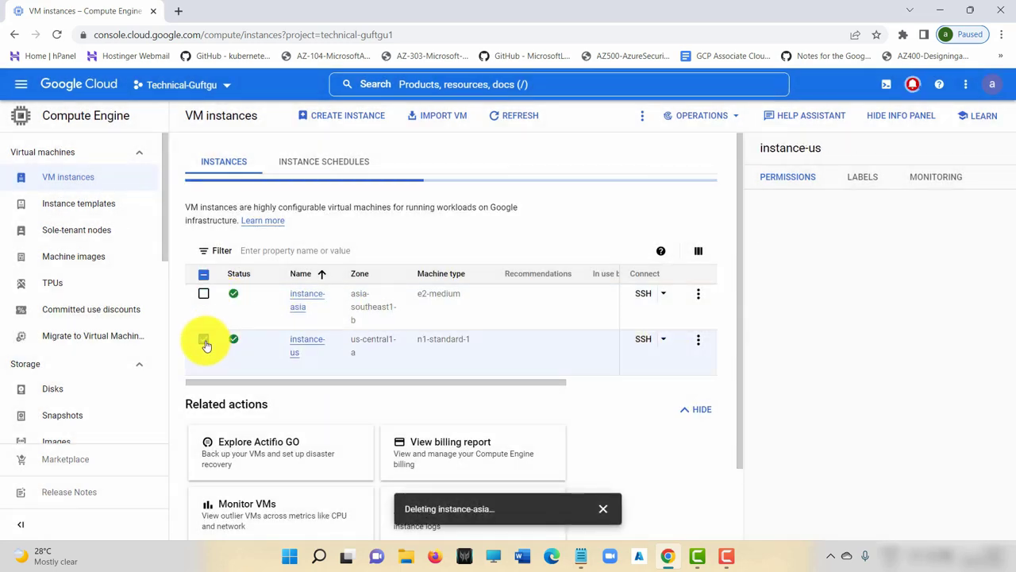
{"action": "left_click", "coordinate": [697, 340]}
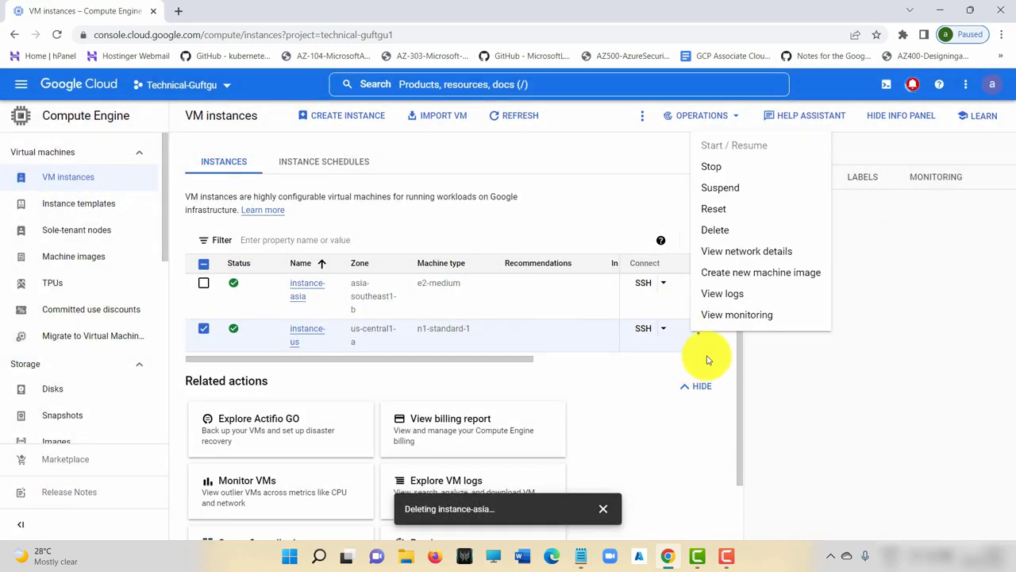
{"action": "left_click", "coordinate": [744, 232]}
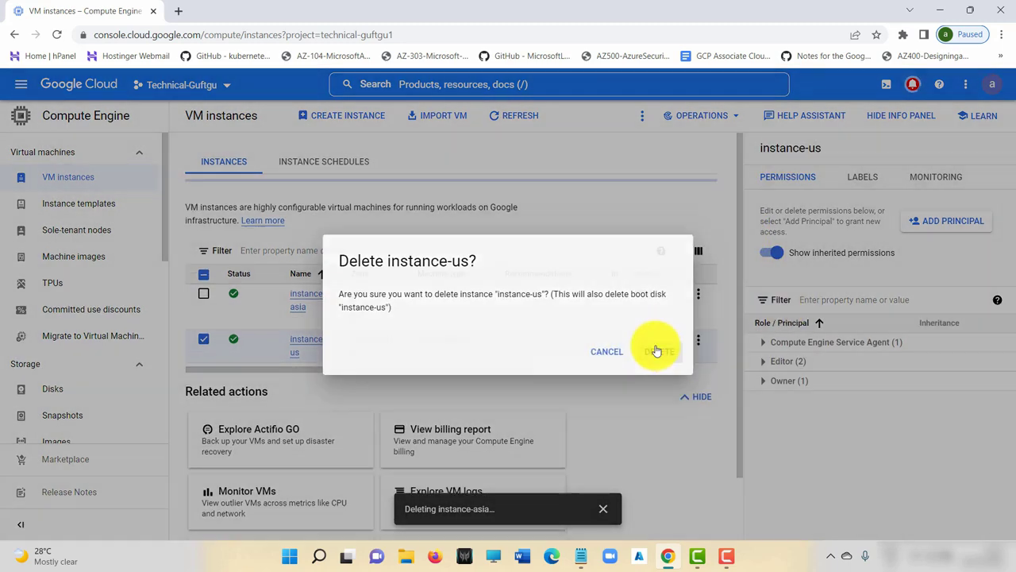
{"action": "left_click", "coordinate": [659, 351]}
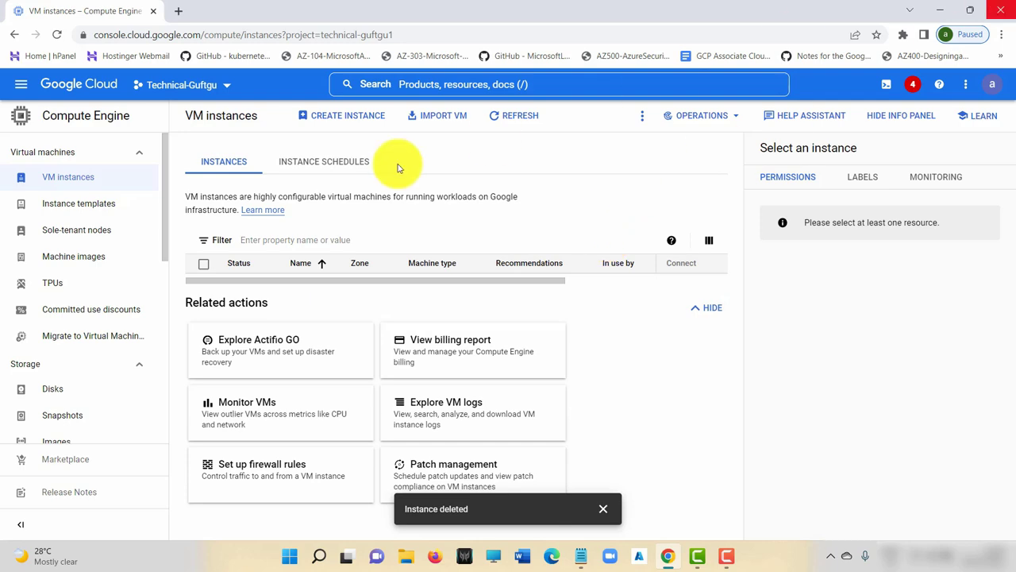
Step: Return to the list of VPC networks and dismiss the deletion error entry for my-auto-vpc
{"action": "left_click", "coordinate": [21, 85]}
{"action": "mouse_move", "coordinate": [105, 483]}
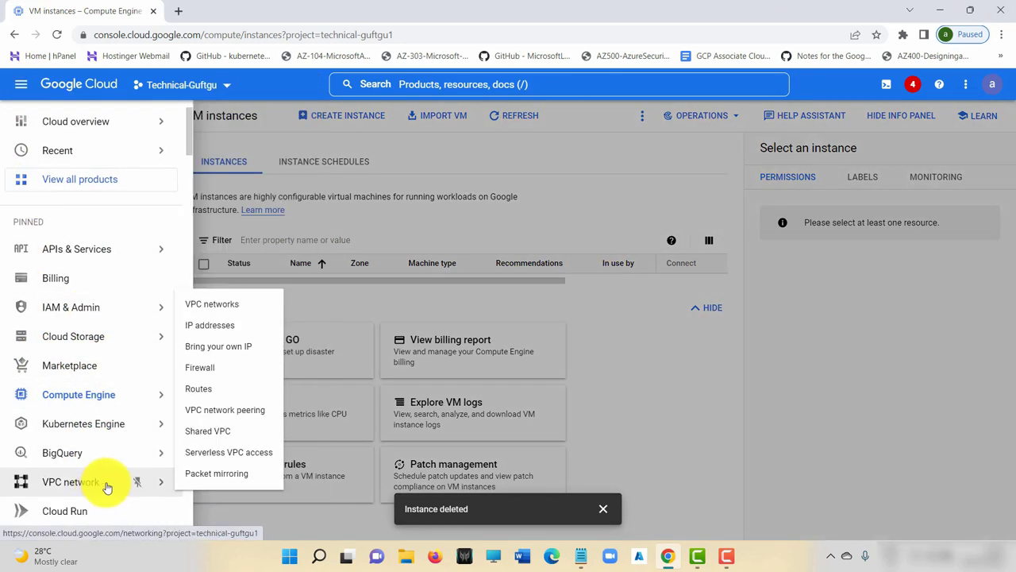
{"action": "left_click", "coordinate": [229, 312]}
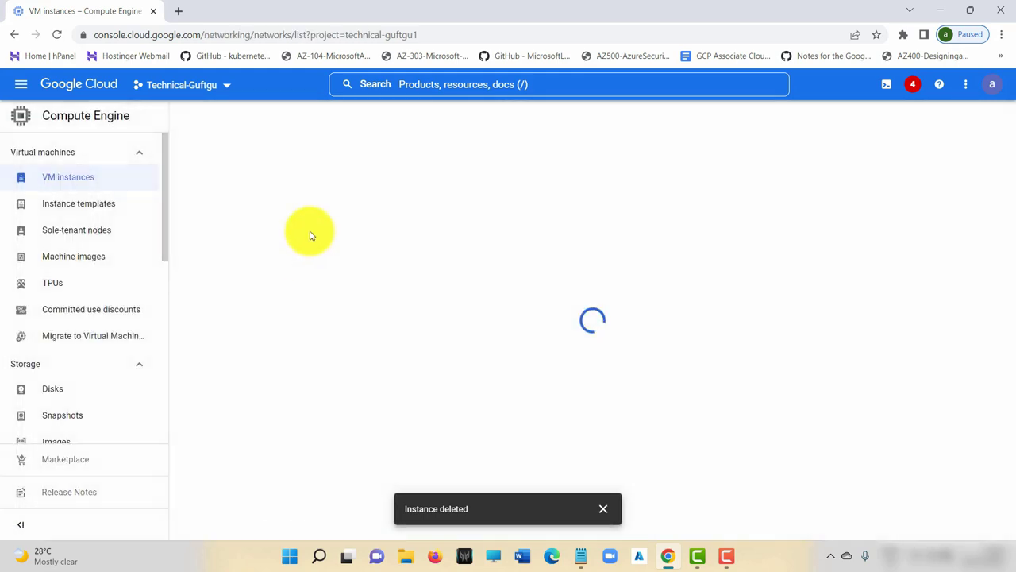
{"action": "scroll", "coordinate": [280, 238], "scroll_direction": "down", "scroll_amount": 9}
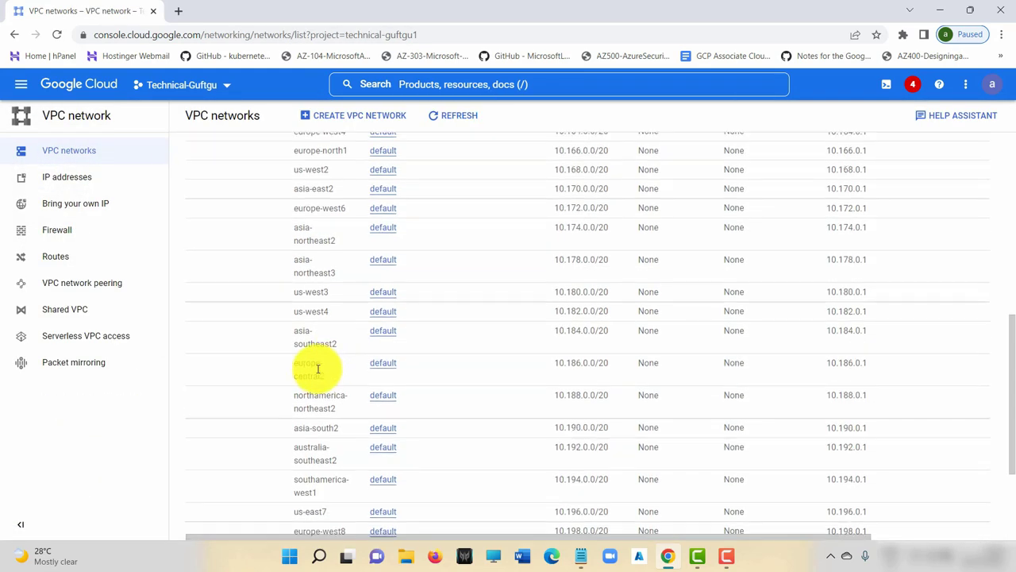
{"action": "mouse_move", "coordinate": [247, 501]}
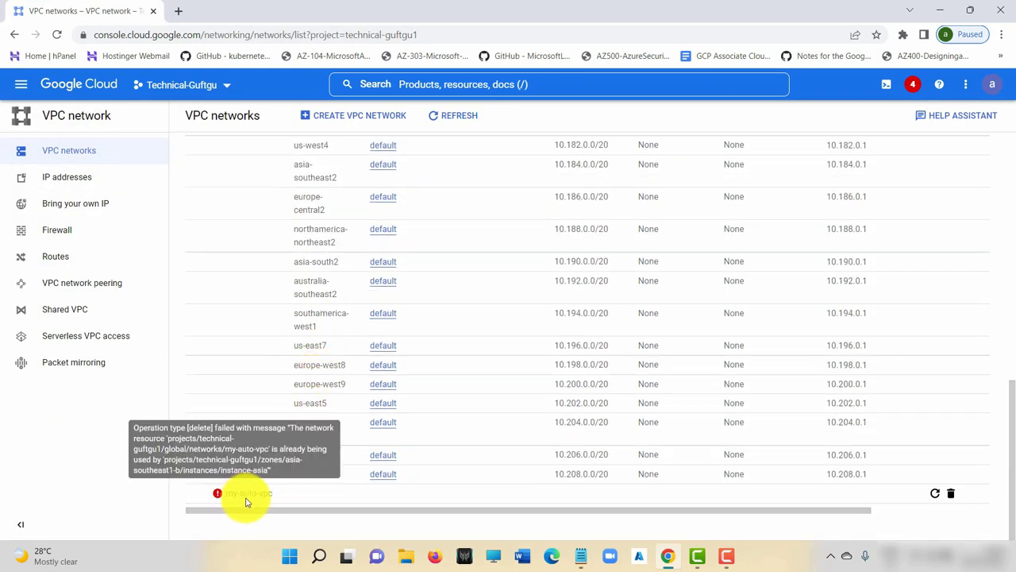
{"action": "left_click", "coordinate": [955, 502]}
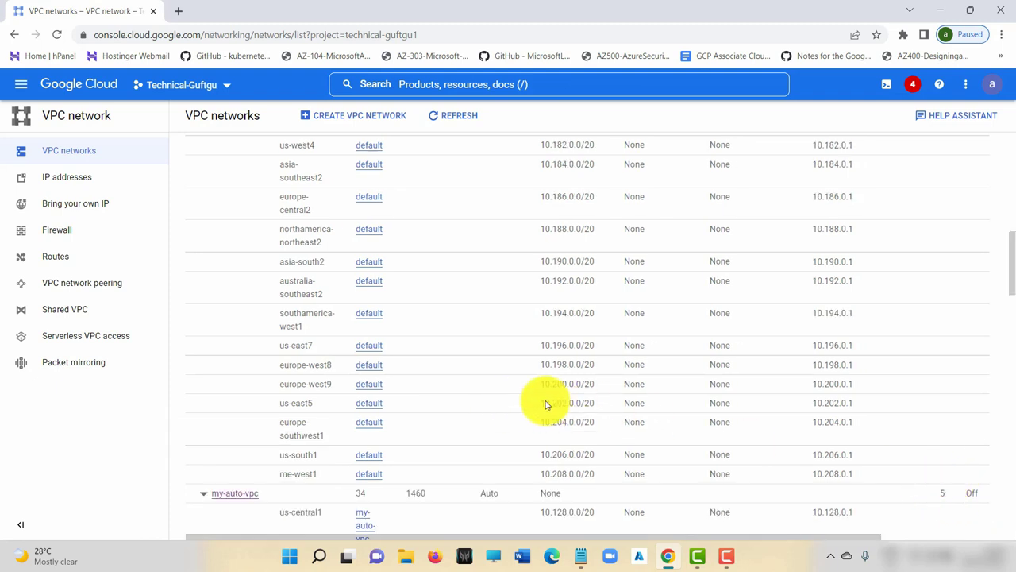
Step: Delete the my-auto-vpc network from its network details and dismiss the deletion notification
{"action": "scroll", "coordinate": [659, 410], "scroll_direction": "down", "scroll_amount": 1}
{"action": "scroll", "coordinate": [659, 410], "scroll_direction": "down", "scroll_amount": 4}
{"action": "scroll", "coordinate": [567, 363], "scroll_direction": "up", "scroll_amount": 3}
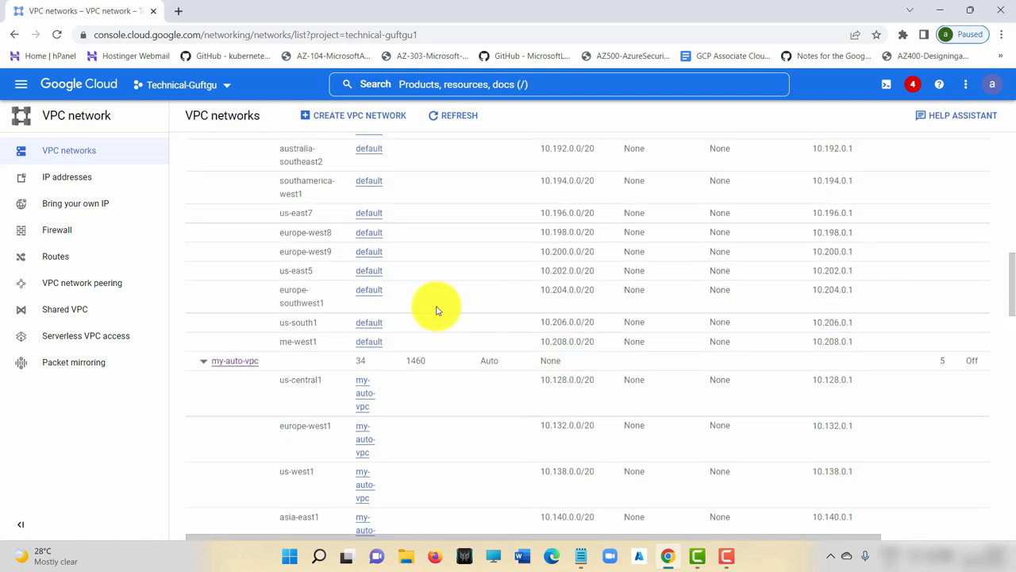
{"action": "scroll", "coordinate": [674, 376], "scroll_direction": "down", "scroll_amount": 3}
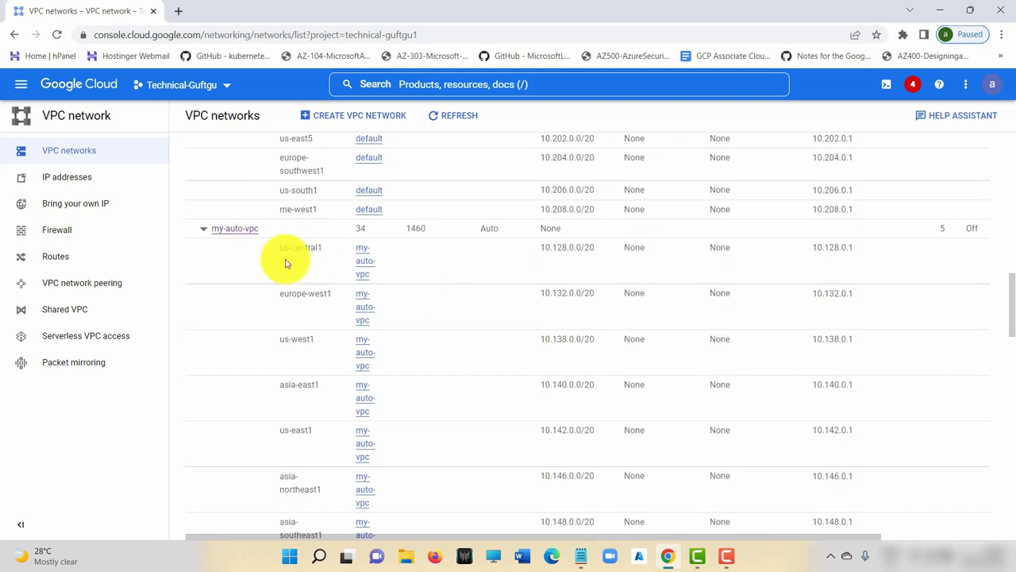
{"action": "left_click", "coordinate": [236, 163]}
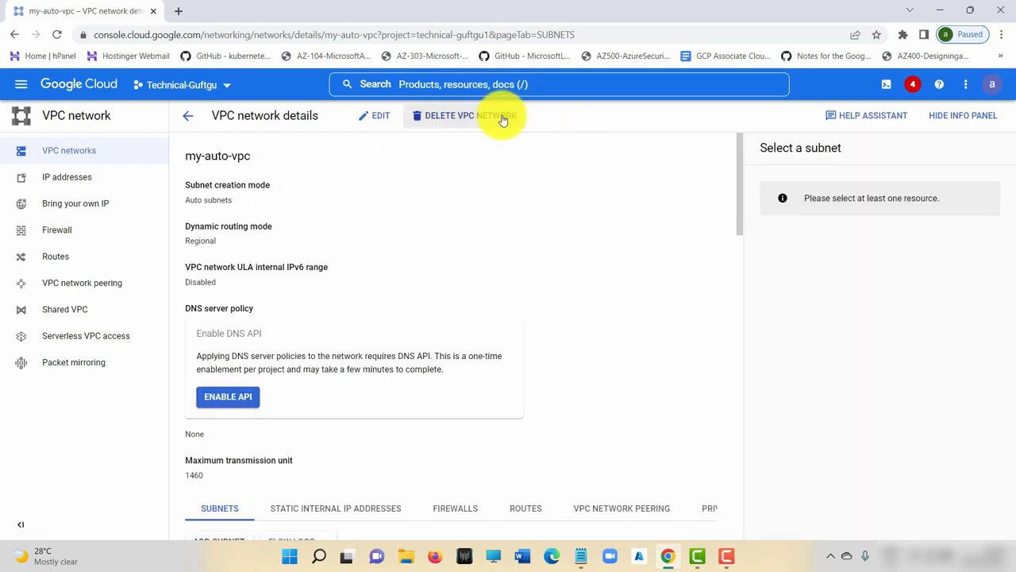
{"action": "left_click", "coordinate": [472, 117]}
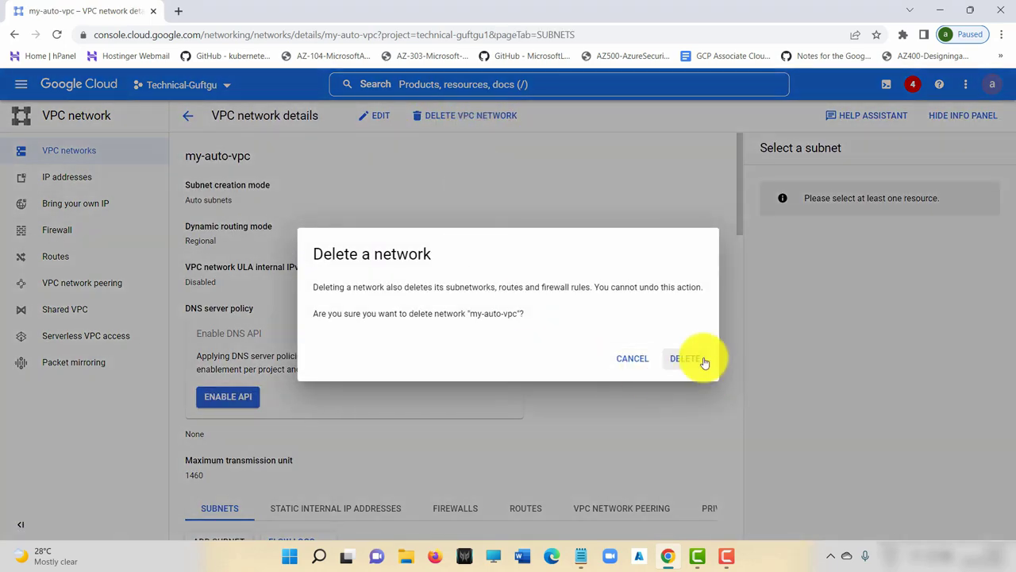
{"action": "left_click", "coordinate": [703, 360]}
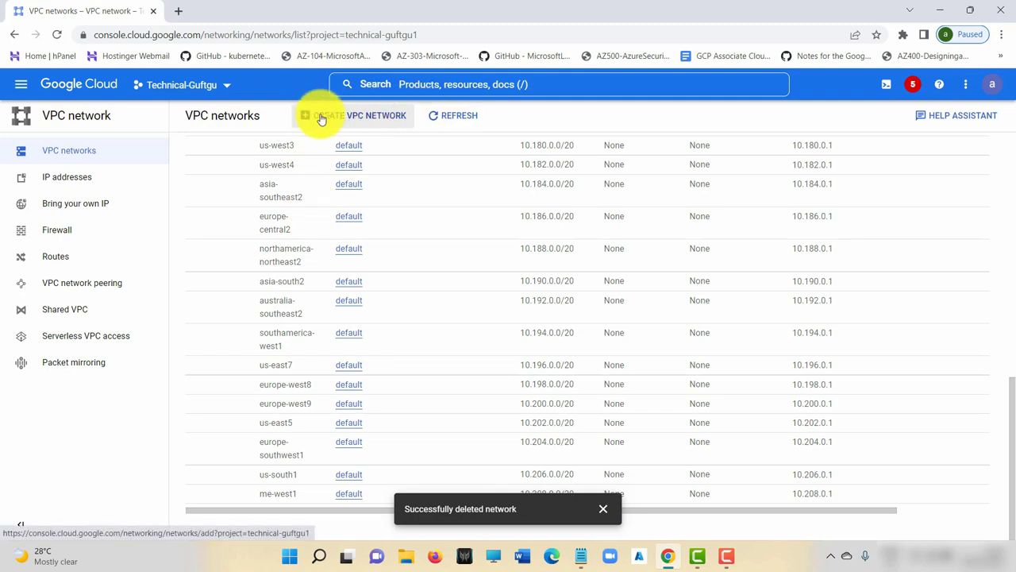
{"action": "left_click", "coordinate": [600, 509]}
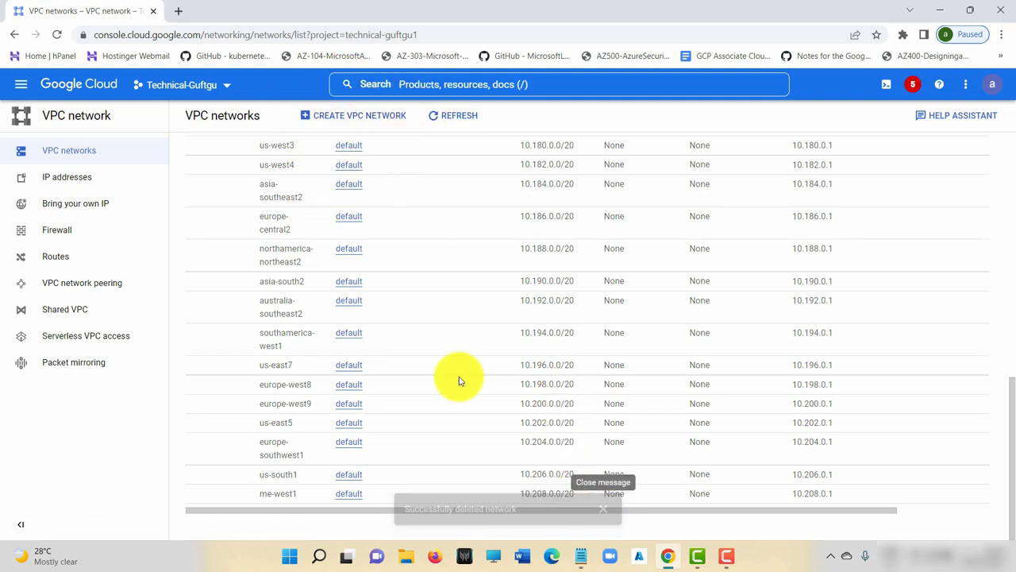
Step: Open Cloud Shell, enlarge its terminal to nearly the full page height, and switch to the gcloud commands in Notepad
{"action": "left_click", "coordinate": [888, 86]}
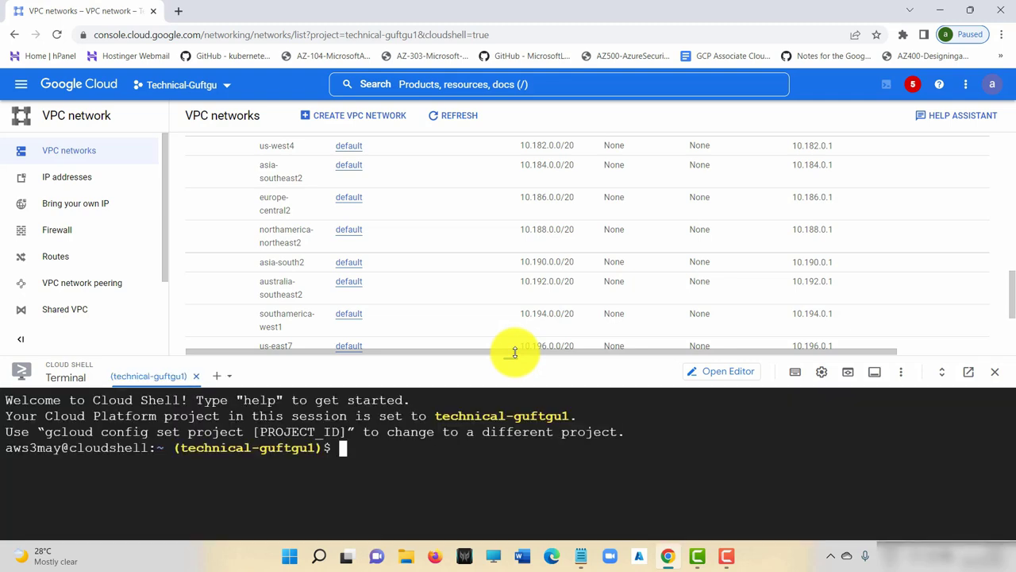
{"action": "left_click_drag", "start_coordinate": [514, 357], "coordinate": [501, 100]}
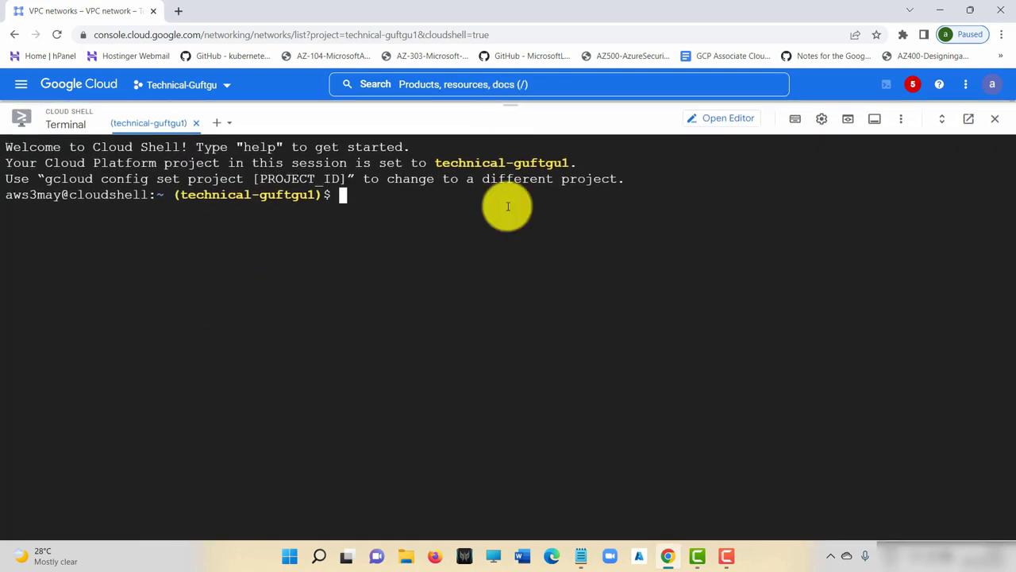
{"action": "left_click", "coordinate": [583, 555]}
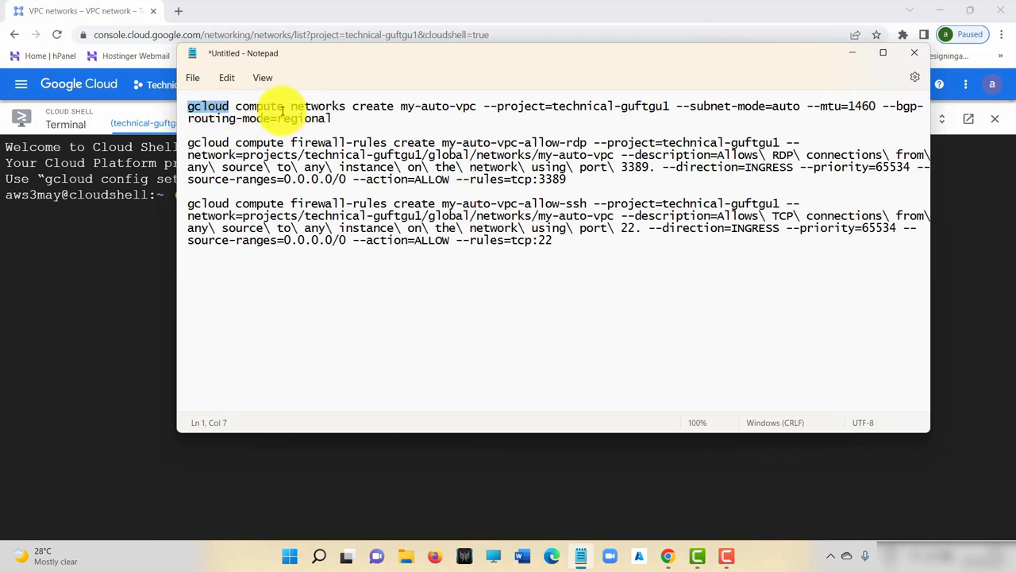
Step: Change the network name in the gcloud compute networks create command to my-cloudshell-vpc
{"action": "left_click_drag", "start_coordinate": [239, 106], "coordinate": [396, 107]}
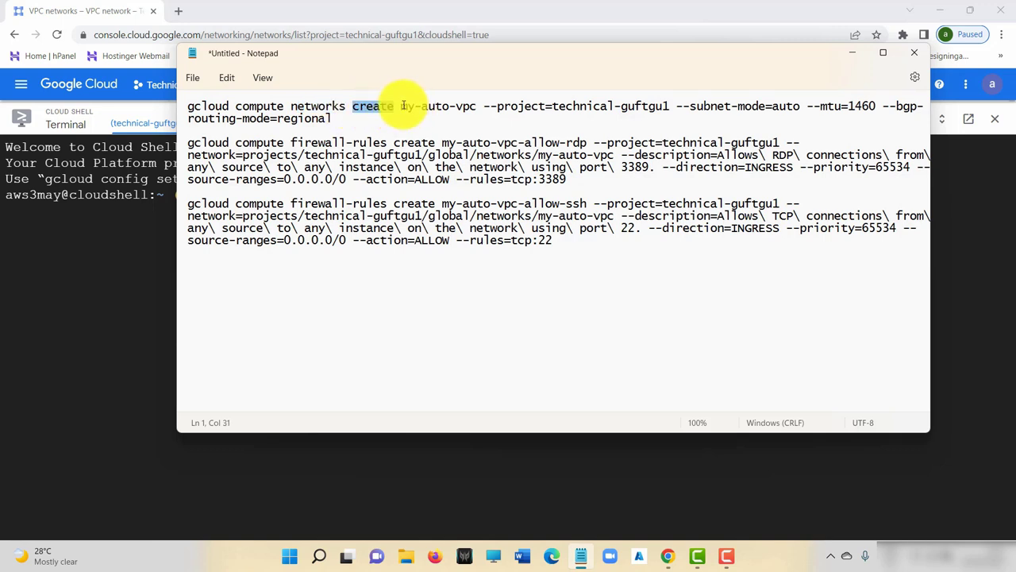
{"action": "left_click", "coordinate": [400, 105]}
{"action": "left_click", "coordinate": [448, 106]}
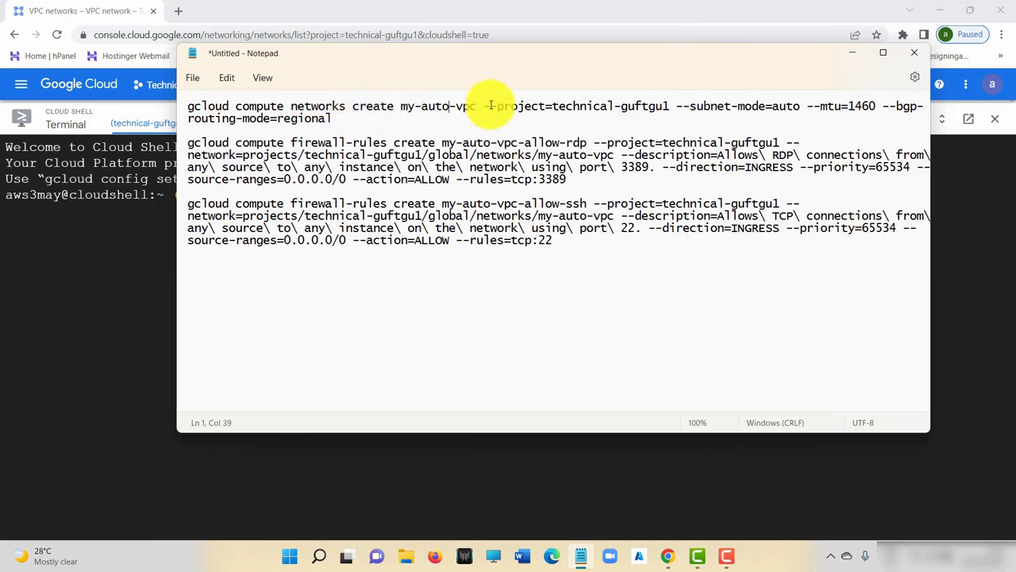
{"action": "key", "text": "BackSpace"}
{"action": "key", "text": "BackSpace"}
{"action": "key", "text": "BackSpace"}
{"action": "key", "text": "BackSpace"}
{"action": "key", "text": "BackSpace"}
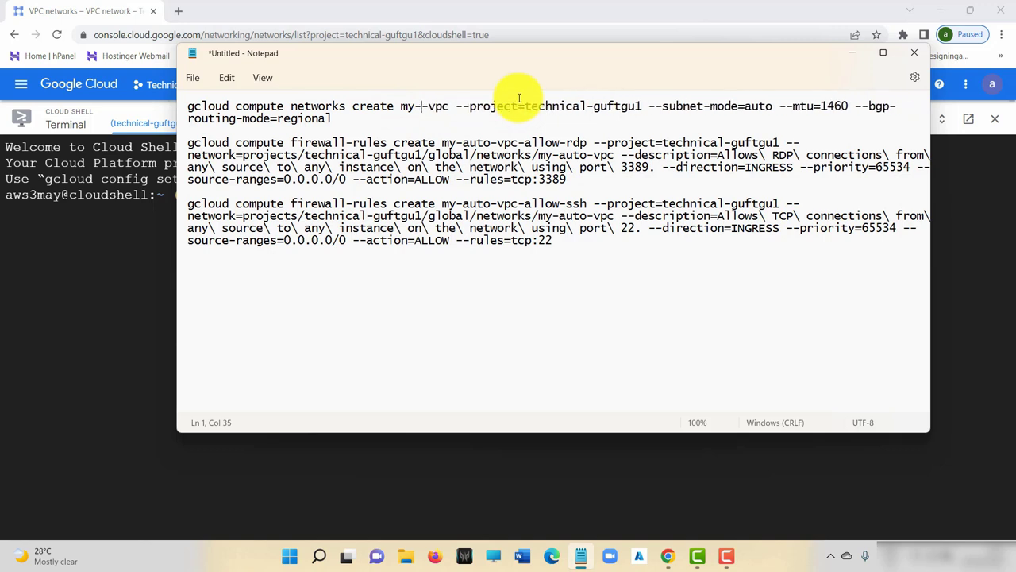
{"action": "type", "text": "-cloushell"}
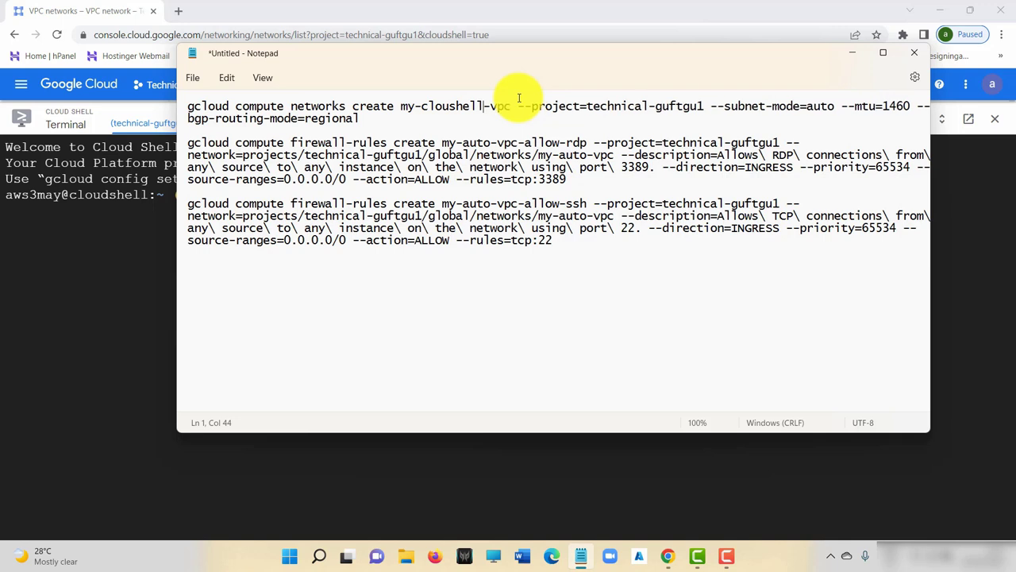
{"action": "key", "text": "BackSpace"}
{"action": "key", "text": "BackSpace"}
{"action": "key", "text": "BackSpace"}
{"action": "key", "text": "BackSpace"}
{"action": "key", "text": "BackSpace"}
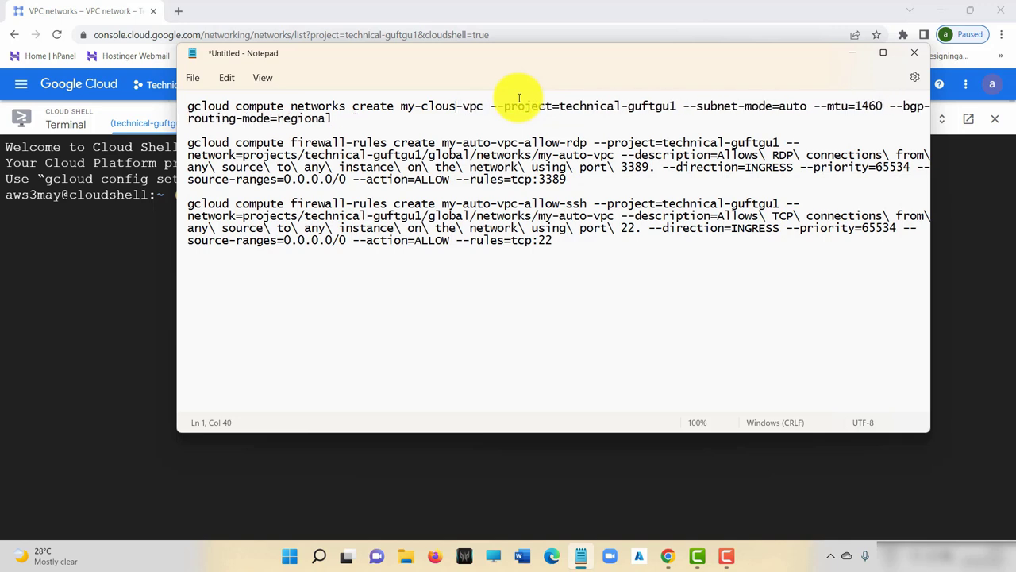
{"action": "type", "text": "dshell"}
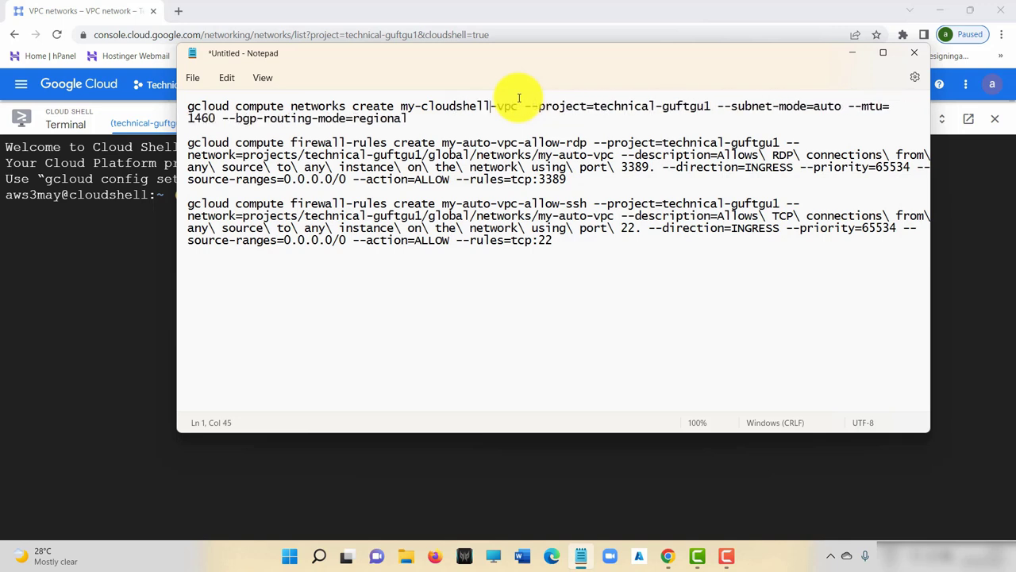
Step: Check the new network name against the my-auto-vpc references in the RDP and SSH firewall rule commands
{"action": "left_click_drag", "start_coordinate": [400, 106], "coordinate": [505, 109]}
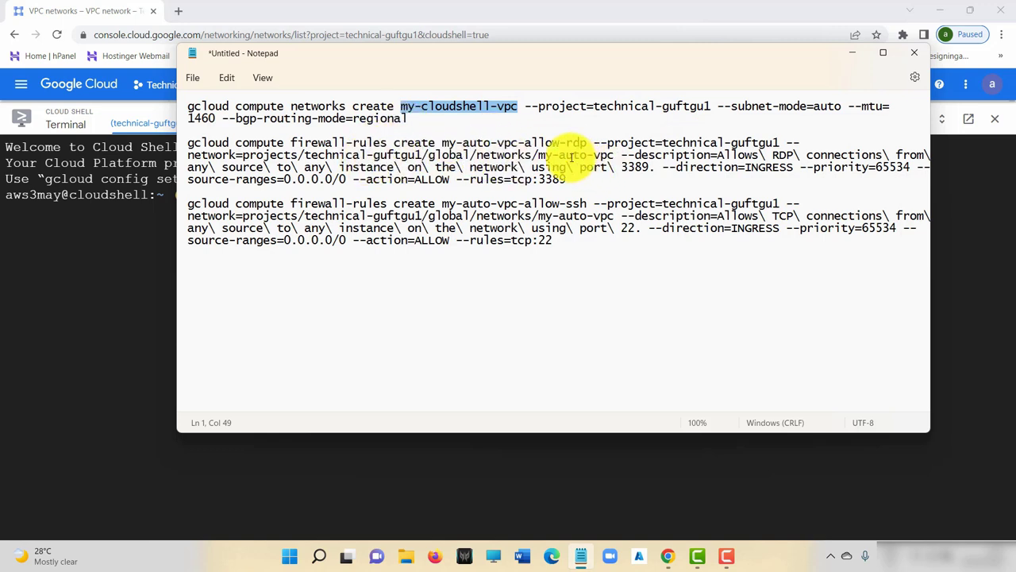
{"action": "left_click_drag", "start_coordinate": [552, 154], "coordinate": [597, 154]}
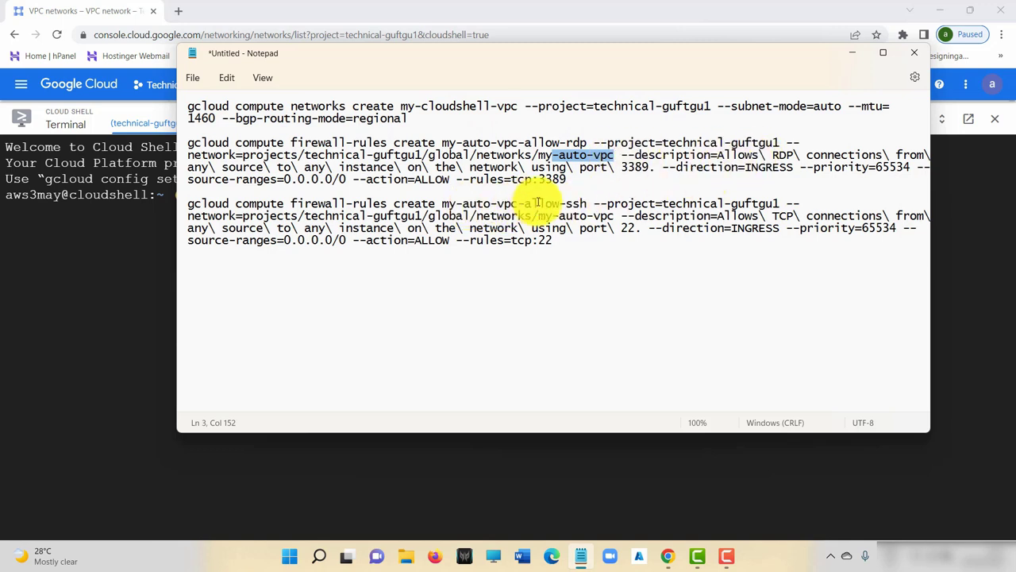
{"action": "left_click_drag", "start_coordinate": [442, 204], "coordinate": [531, 204]}
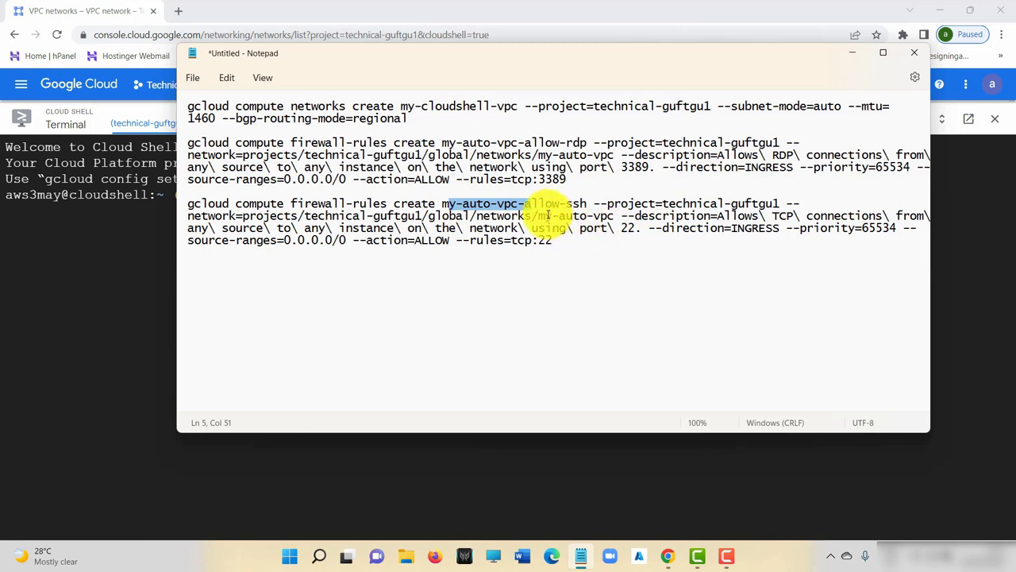
{"action": "left_click_drag", "start_coordinate": [538, 215], "coordinate": [613, 215]}
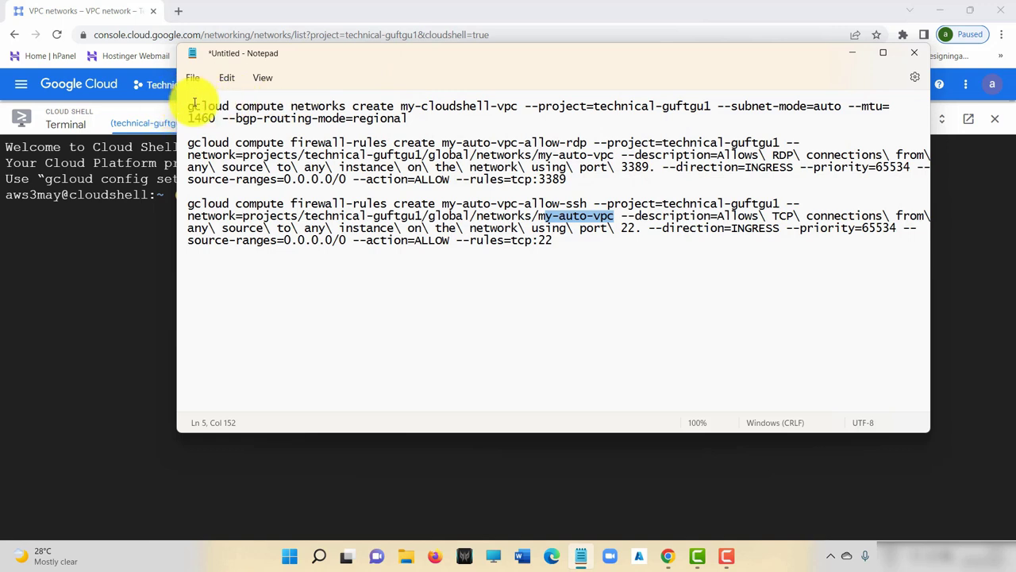
Step: Copy the complete my-cloudshell-vpc network creation command from Notepad and paste it at the Cloud Shell prompt
{"action": "left_click_drag", "start_coordinate": [189, 105], "coordinate": [457, 138]}
{"action": "key", "text": "ctrl+c"}
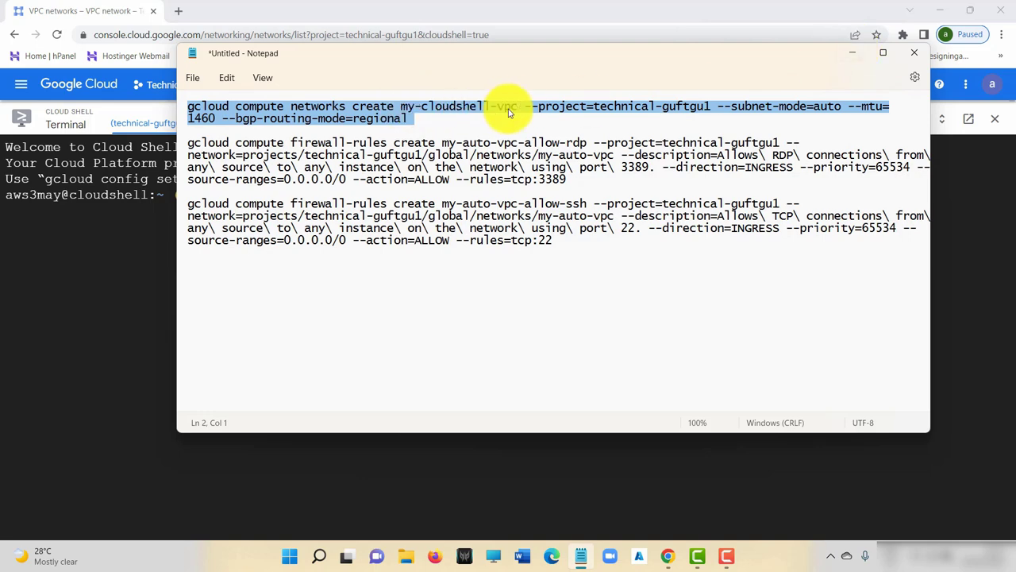
{"action": "left_click", "coordinate": [855, 56]}
{"action": "right_click", "coordinate": [392, 195]}
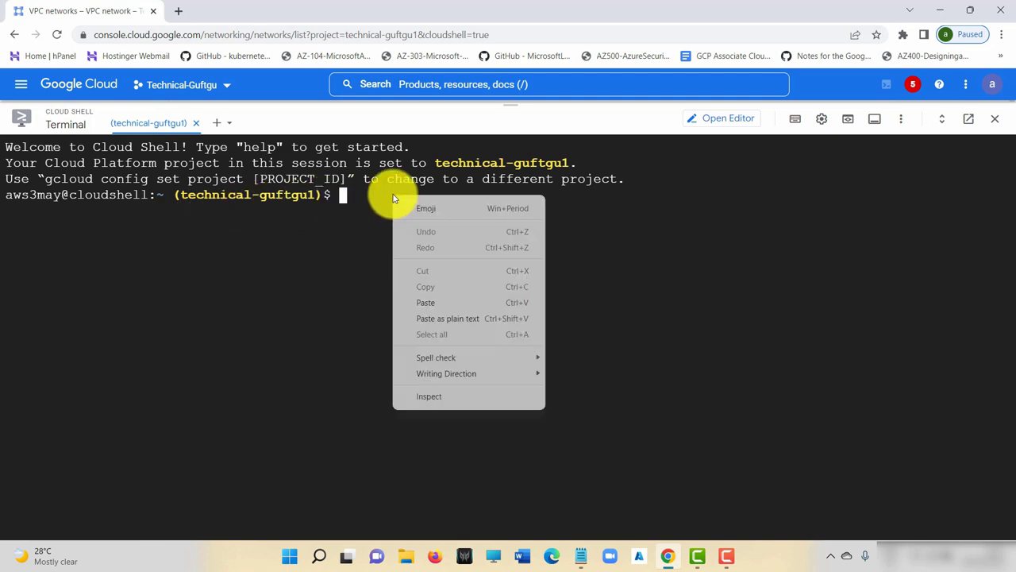
{"action": "left_click", "coordinate": [424, 304]}
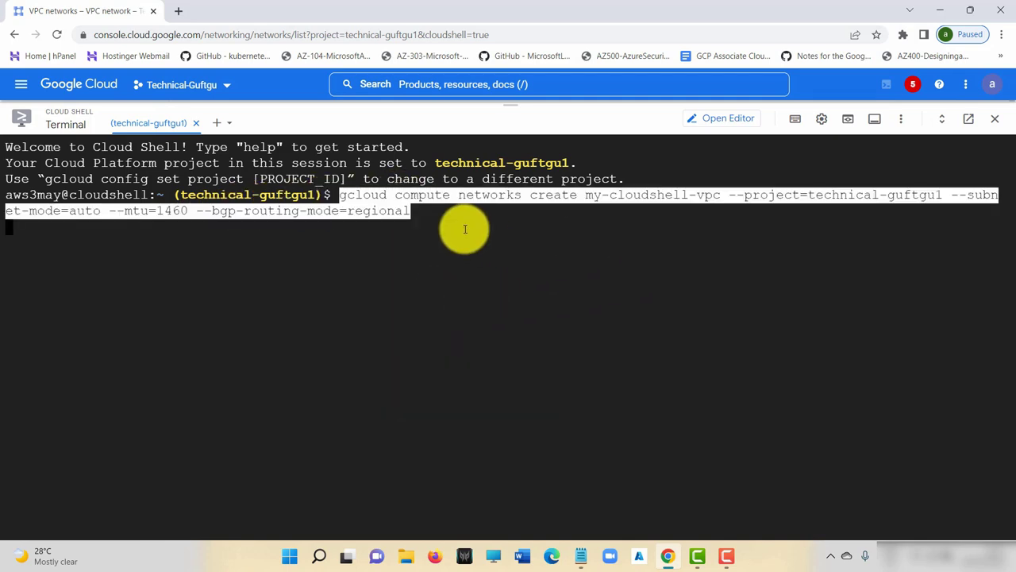
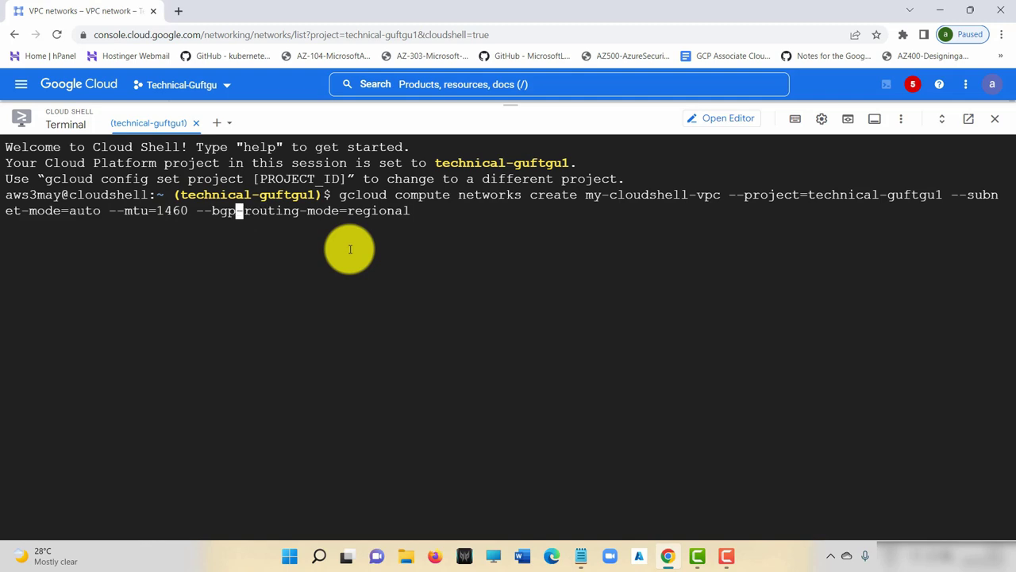
Step: Set the MTU in the pasted command to 1500, run it with Cloud Shell authorized, and review the output
{"action": "key", "text": "BackSpace"}
{"action": "key", "text": "BackSpace"}
{"action": "key", "text": "BackSpace"}
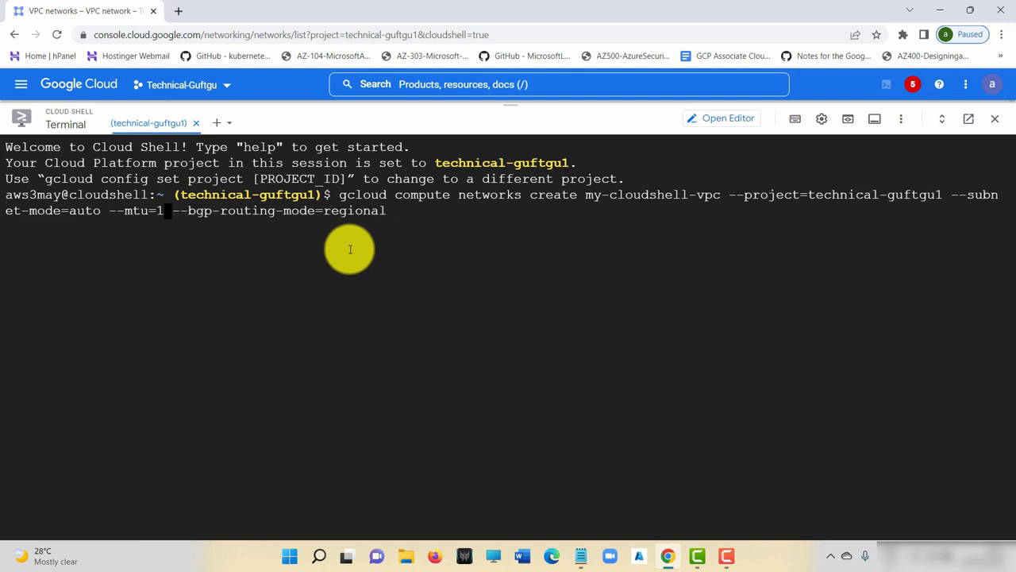
{"action": "type", "text": "500"}
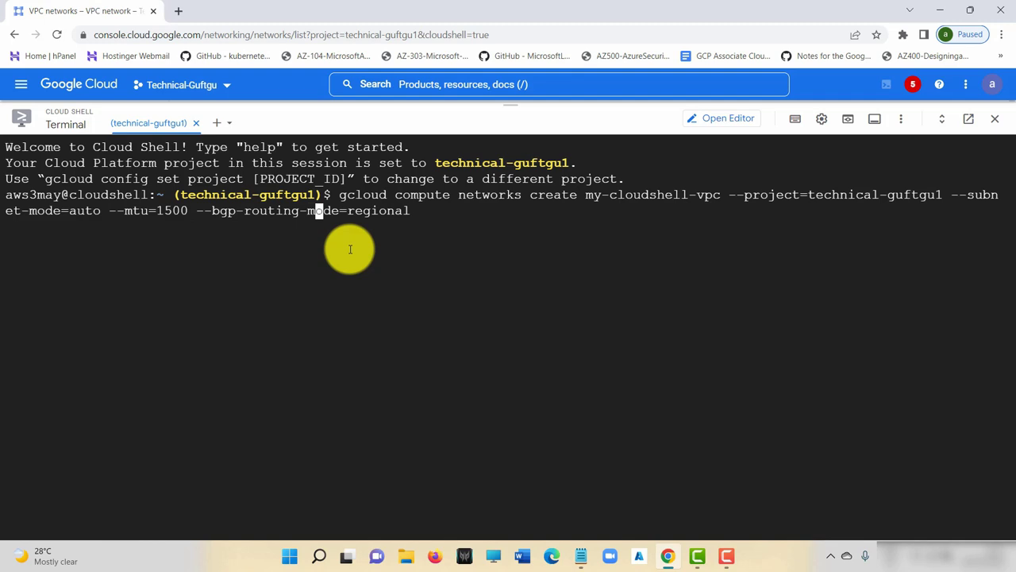
{"action": "key", "text": "Return"}
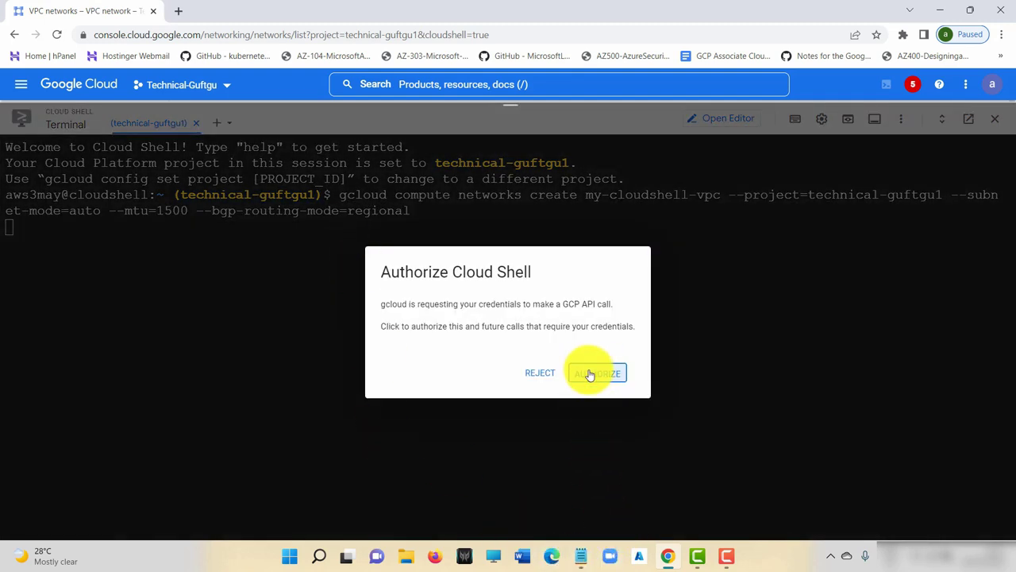
{"action": "left_click", "coordinate": [594, 373]}
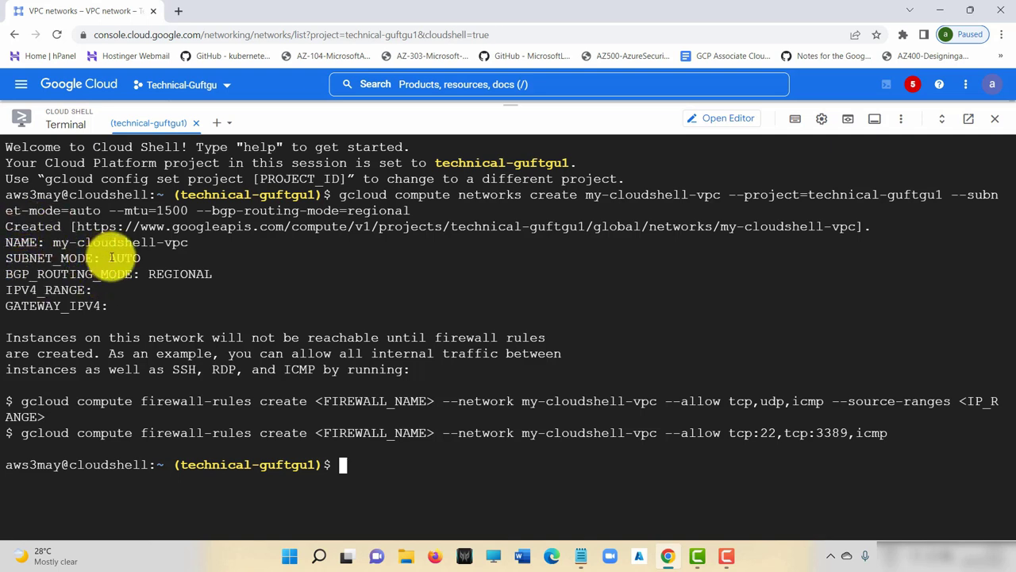
{"action": "left_click_drag", "start_coordinate": [111, 258], "coordinate": [211, 274]}
{"action": "left_click_drag", "start_coordinate": [111, 305], "coordinate": [13, 308]}
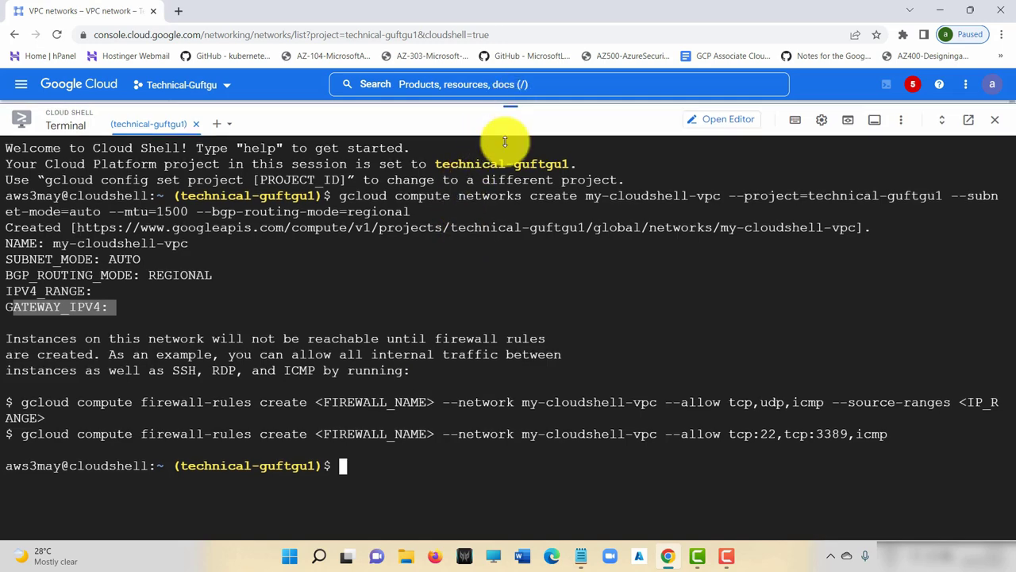
Step: Shrink the Cloud Shell pane to uncover the VPC networks list and refresh the list
{"action": "left_click_drag", "start_coordinate": [505, 142], "coordinate": [484, 508]}
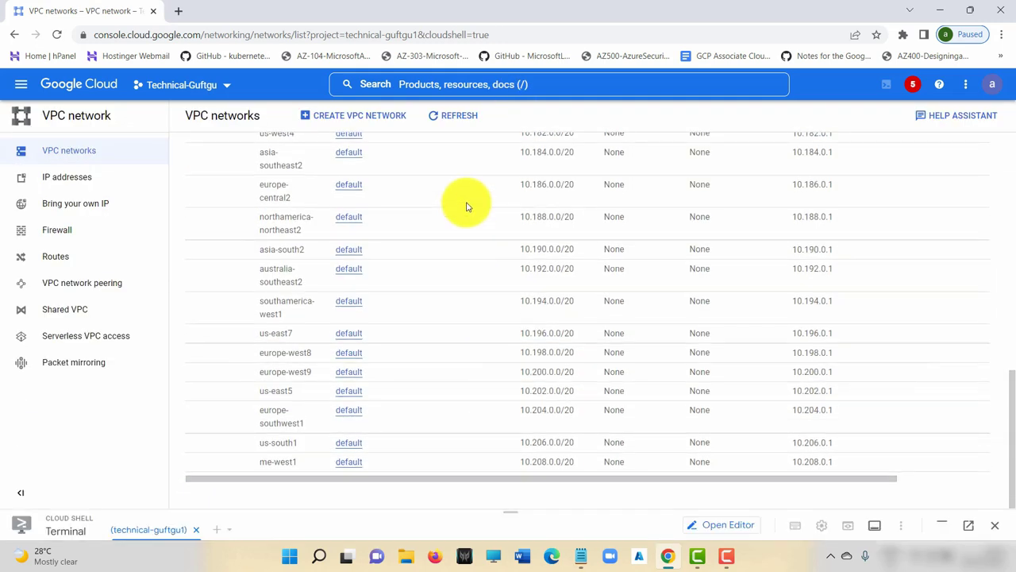
{"action": "scroll", "coordinate": [445, 151], "scroll_direction": "up", "scroll_amount": 3}
{"action": "scroll", "coordinate": [477, 313], "scroll_direction": "down", "scroll_amount": 3}
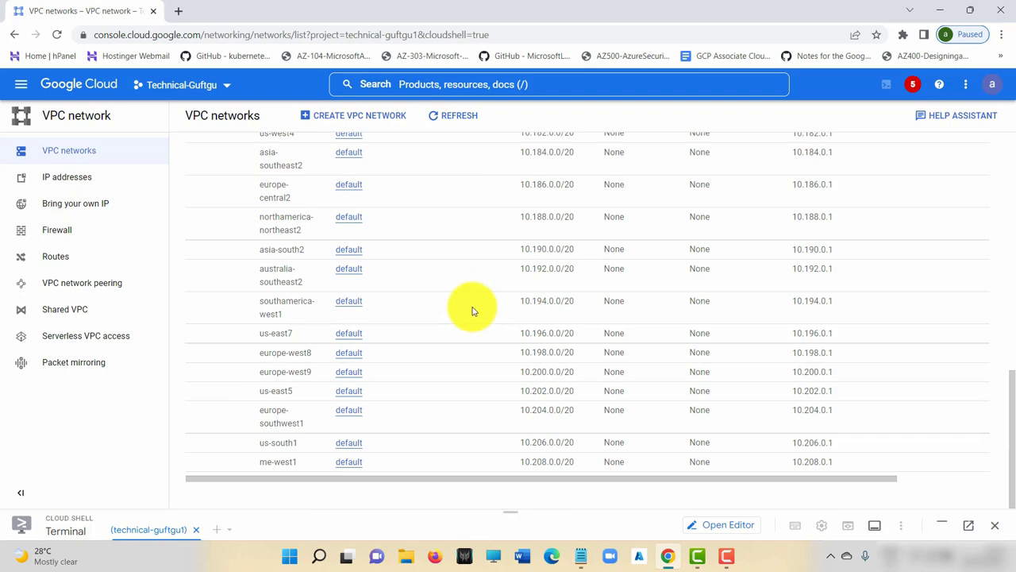
{"action": "scroll", "coordinate": [452, 198], "scroll_direction": "up", "scroll_amount": 10}
{"action": "scroll", "coordinate": [456, 182], "scroll_direction": "down", "scroll_amount": 6}
{"action": "left_click", "coordinate": [465, 119]}
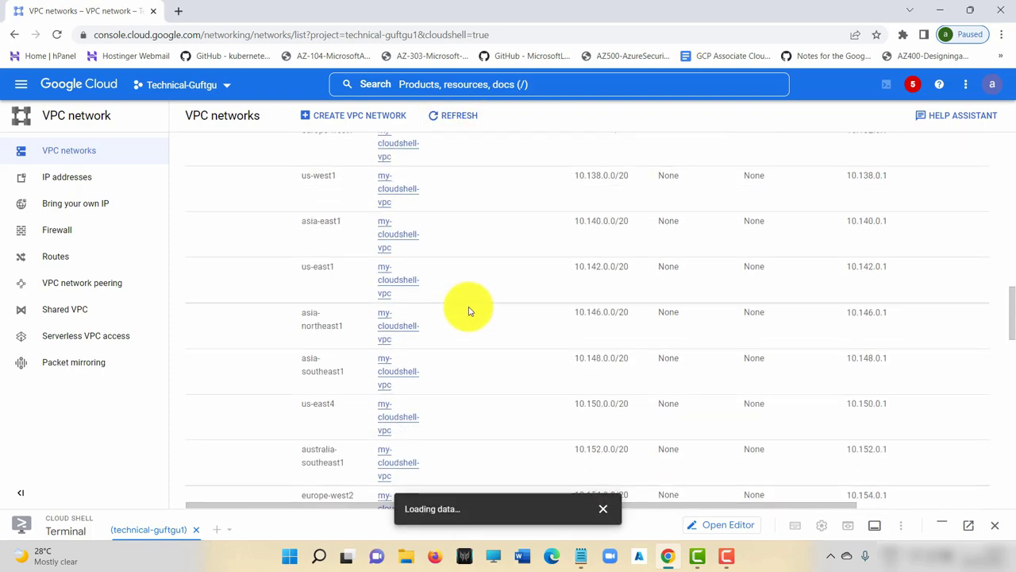
Step: Examine the MTU, mode and regional subnets of my-cloudshell-vpc in the list, comparing its MTU with the default network's
{"action": "scroll", "coordinate": [465, 316], "scroll_direction": "down", "scroll_amount": 15}
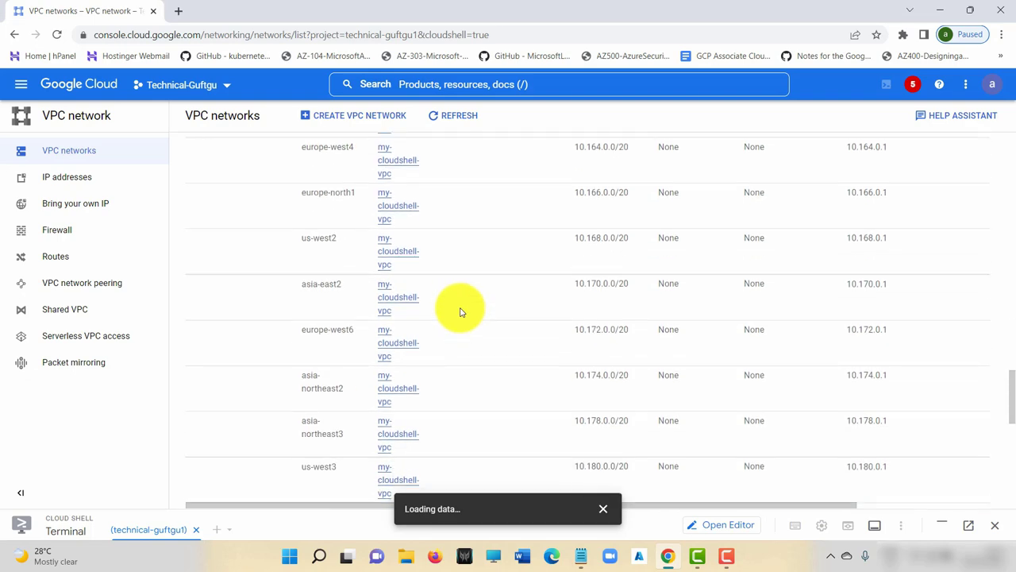
{"action": "scroll", "coordinate": [459, 319], "scroll_direction": "up", "scroll_amount": 20}
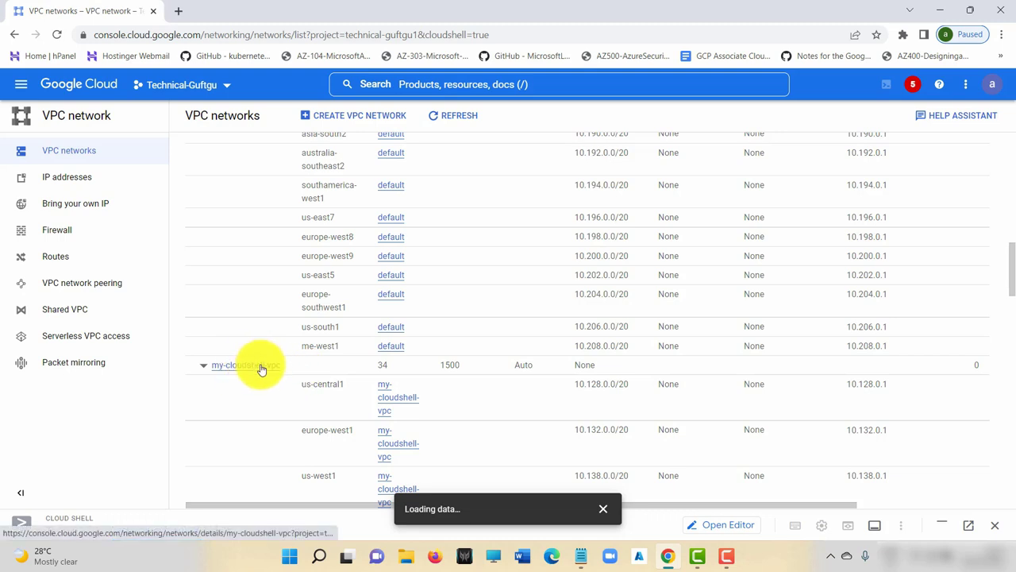
{"action": "double_click", "coordinate": [449, 365]}
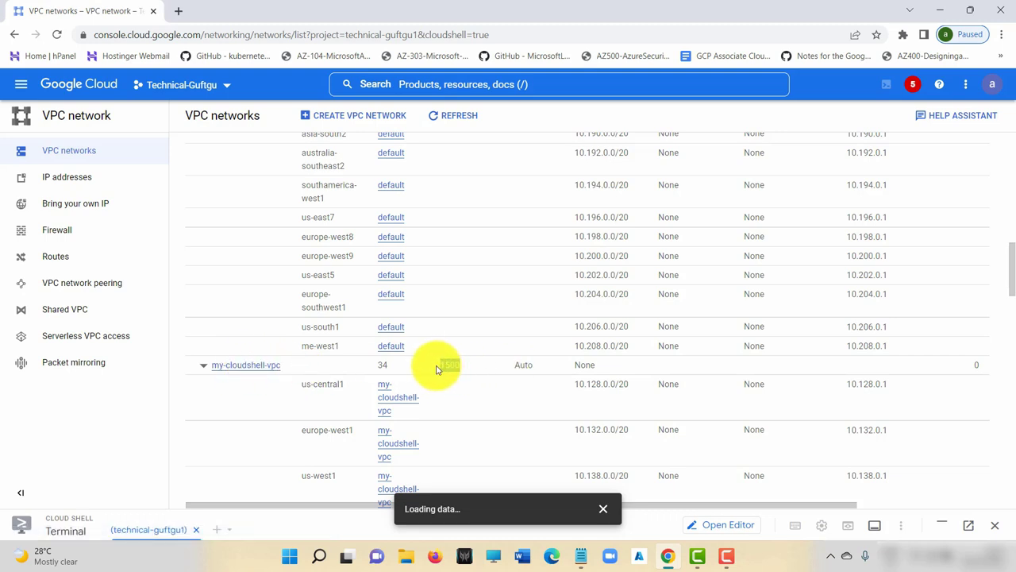
{"action": "scroll", "coordinate": [488, 291], "scroll_direction": "up", "scroll_amount": 10}
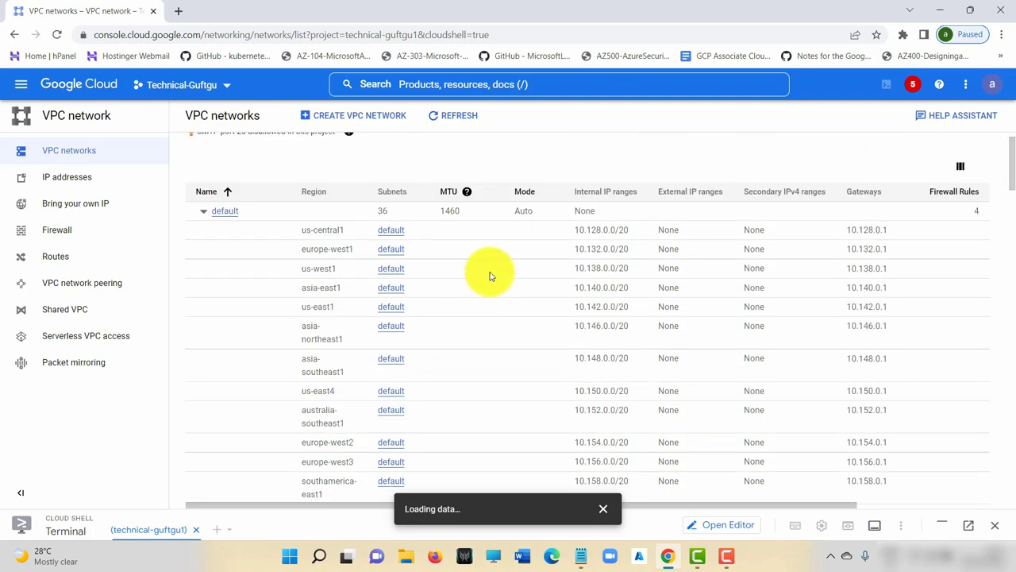
{"action": "left_click_drag", "start_coordinate": [465, 211], "coordinate": [436, 214]}
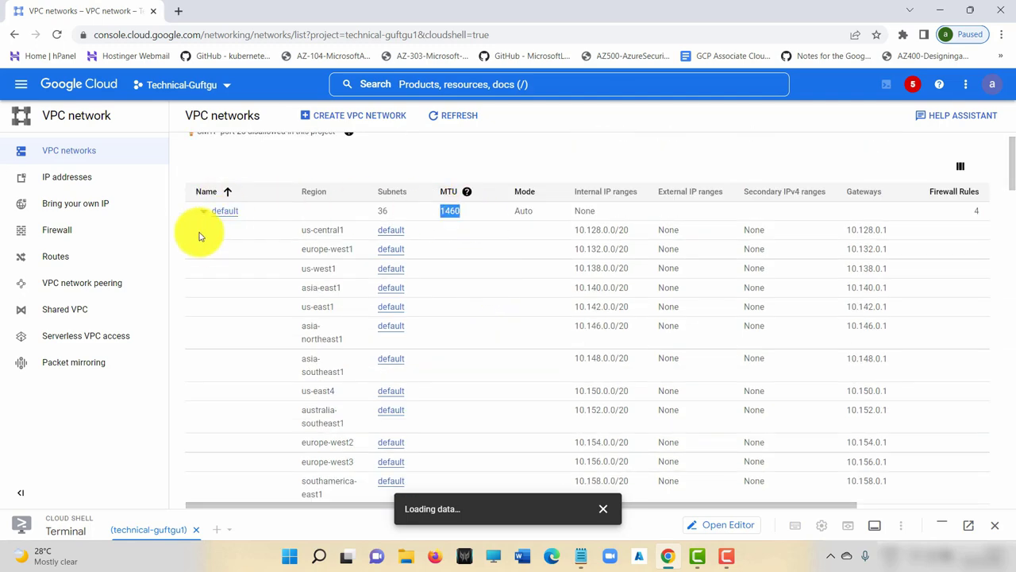
{"action": "scroll", "coordinate": [476, 341], "scroll_direction": "down", "scroll_amount": 7}
{"action": "scroll", "coordinate": [467, 368], "scroll_direction": "down", "scroll_amount": 4}
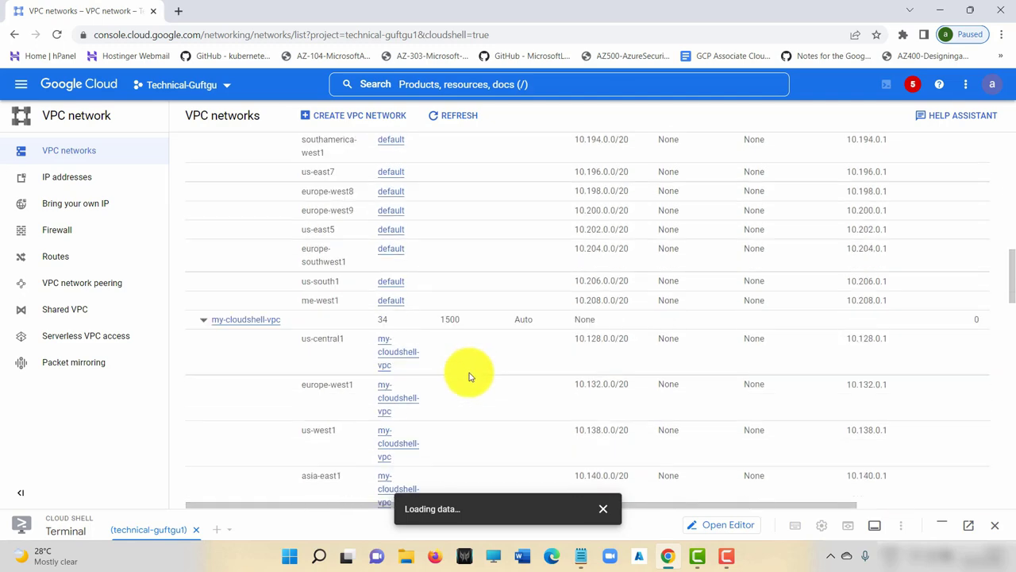
{"action": "left_click_drag", "start_coordinate": [469, 295], "coordinate": [432, 304]}
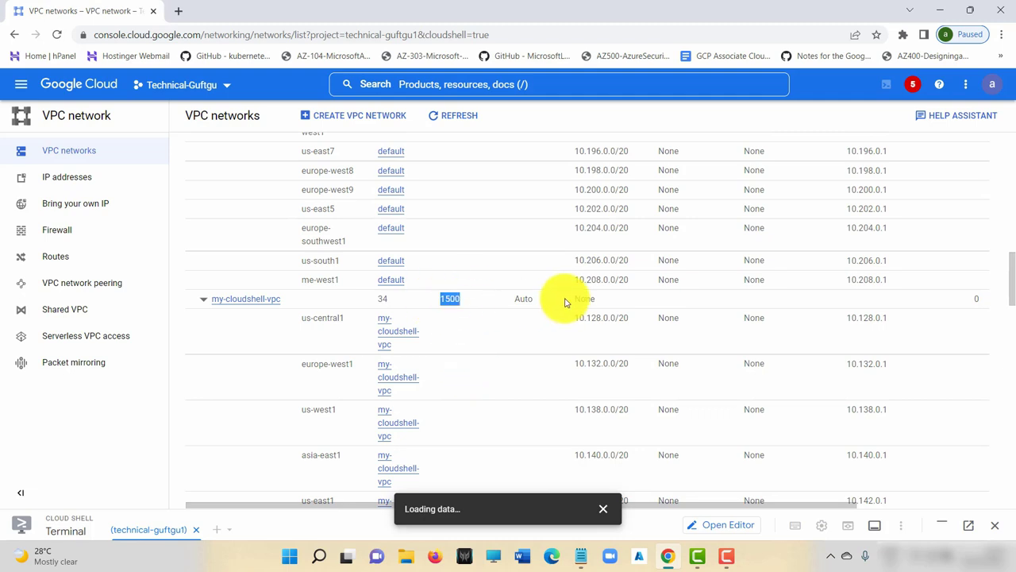
{"action": "left_click_drag", "start_coordinate": [535, 302], "coordinate": [503, 303]}
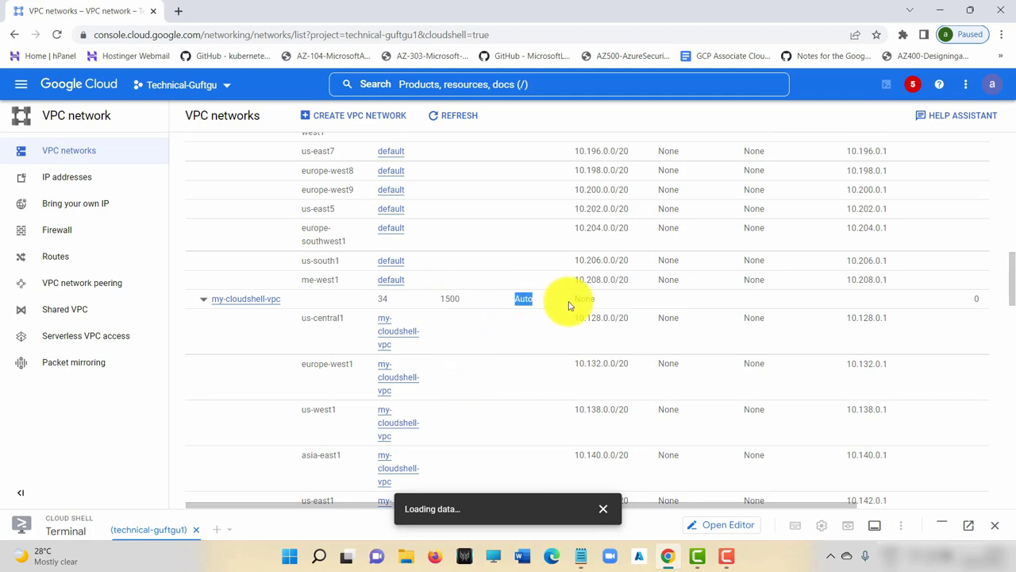
{"action": "scroll", "coordinate": [488, 333], "scroll_direction": "down", "scroll_amount": 2}
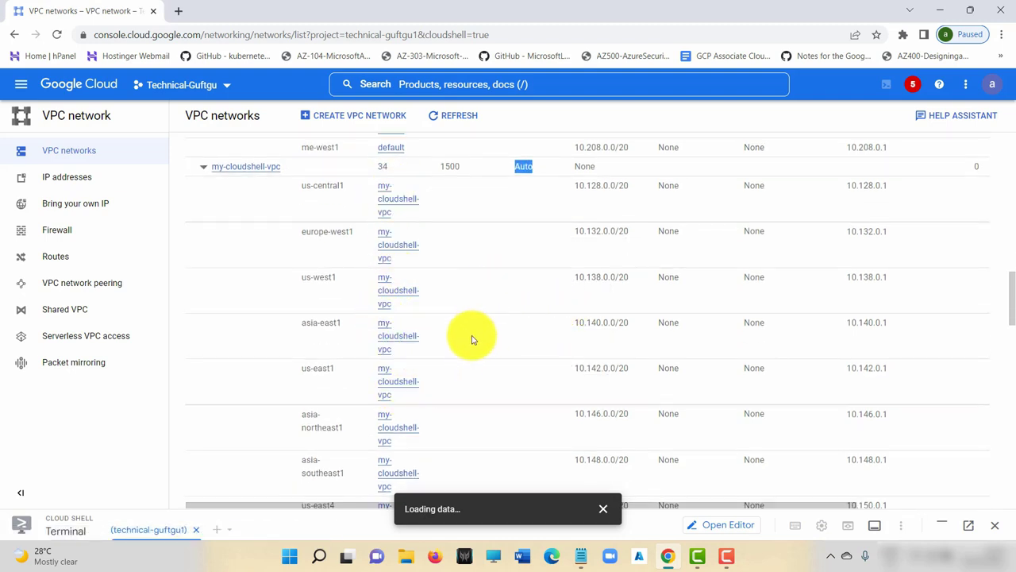
{"action": "scroll", "coordinate": [475, 341], "scroll_direction": "down", "scroll_amount": 10}
{"action": "scroll", "coordinate": [471, 366], "scroll_direction": "down", "scroll_amount": 5}
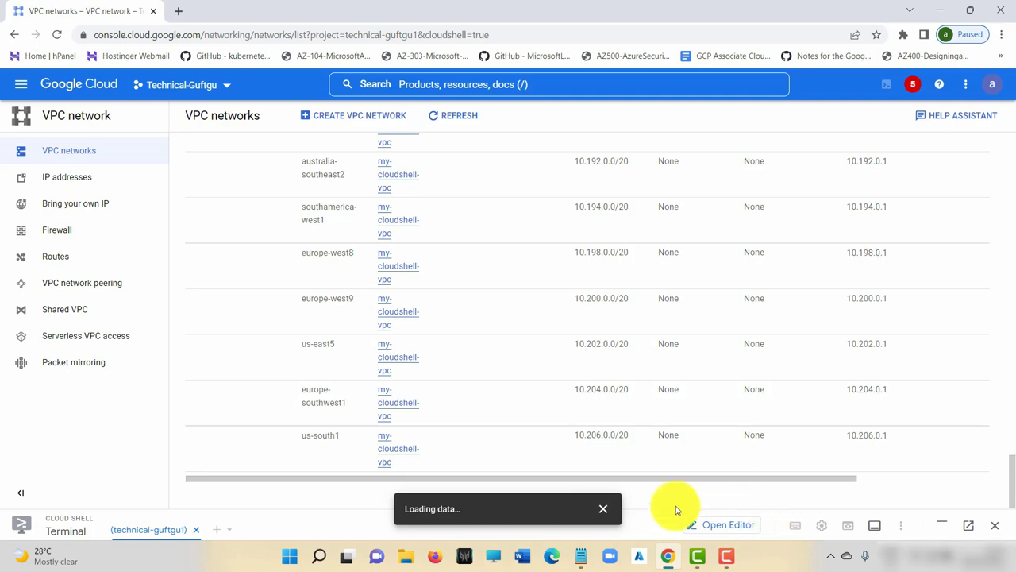
Step: Enlarge the Cloud Shell pane and copy the complete my-auto-vpc-allow-rdp firewall rule command from Notepad
{"action": "left_click", "coordinate": [601, 511]}
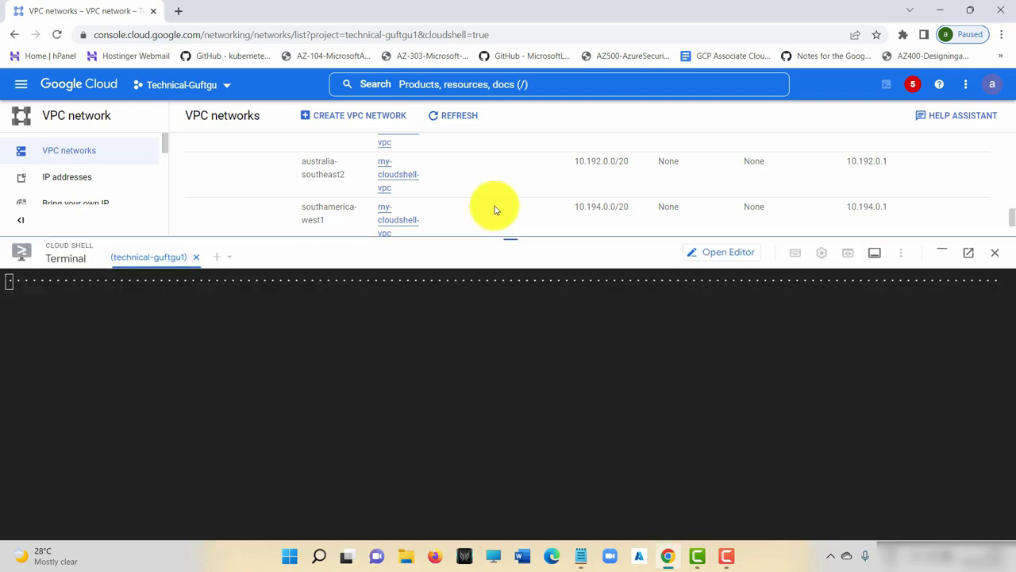
{"action": "left_click", "coordinate": [580, 555]}
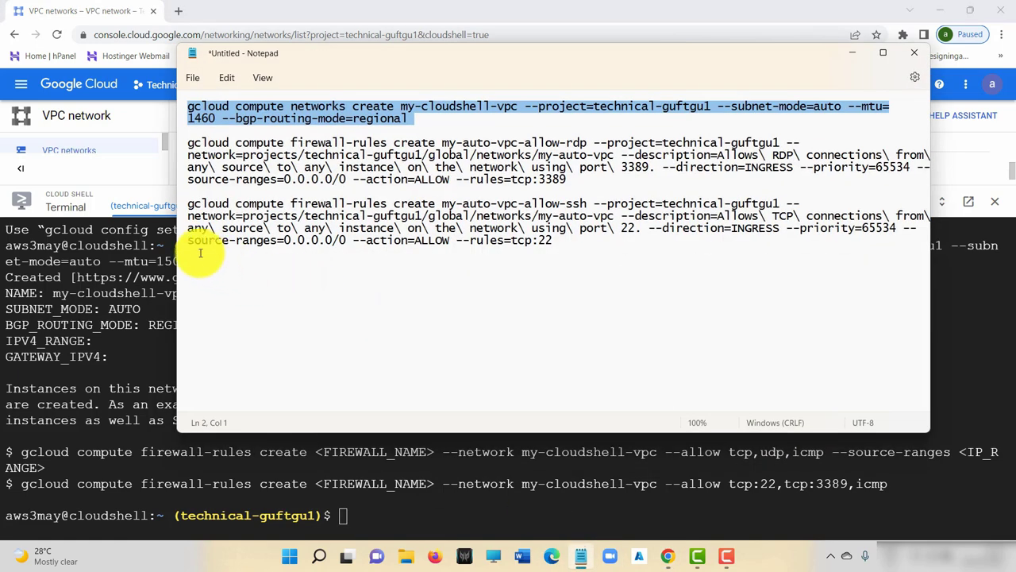
{"action": "left_click", "coordinate": [189, 142]}
{"action": "left_click_drag", "start_coordinate": [221, 148], "coordinate": [598, 179]}
{"action": "key", "text": "ctrl+c"}
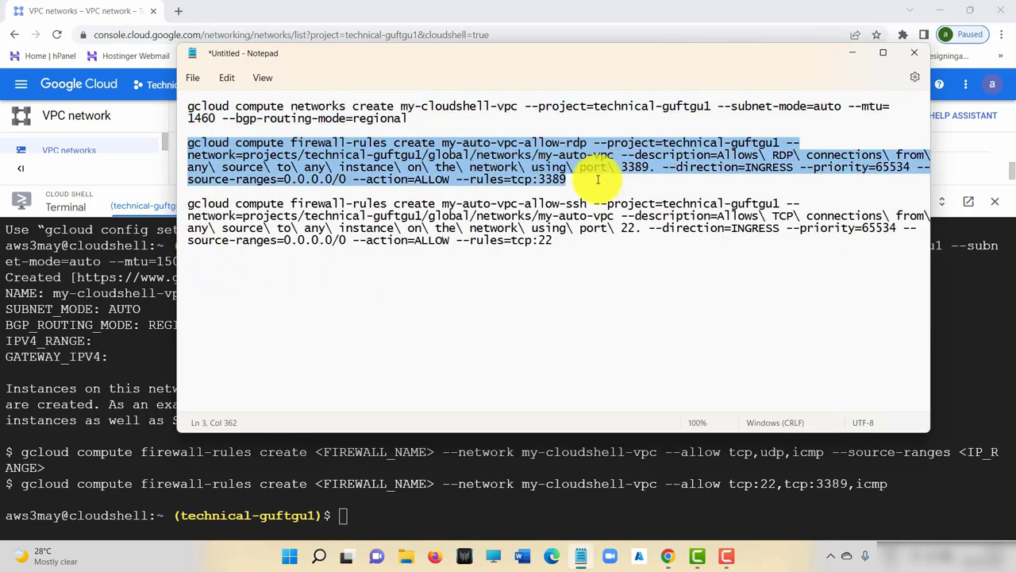
Step: Paste the copied command at the Cloud Shell prompt and run it to try creating the RDP rule on my-auto-vpc
{"action": "left_click", "coordinate": [852, 53]}
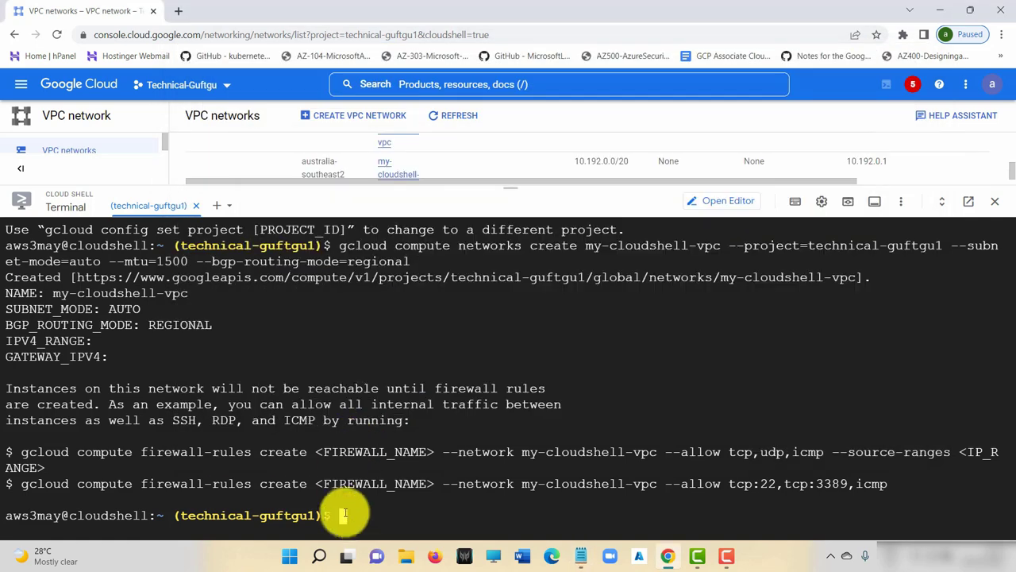
{"action": "right_click", "coordinate": [357, 518]}
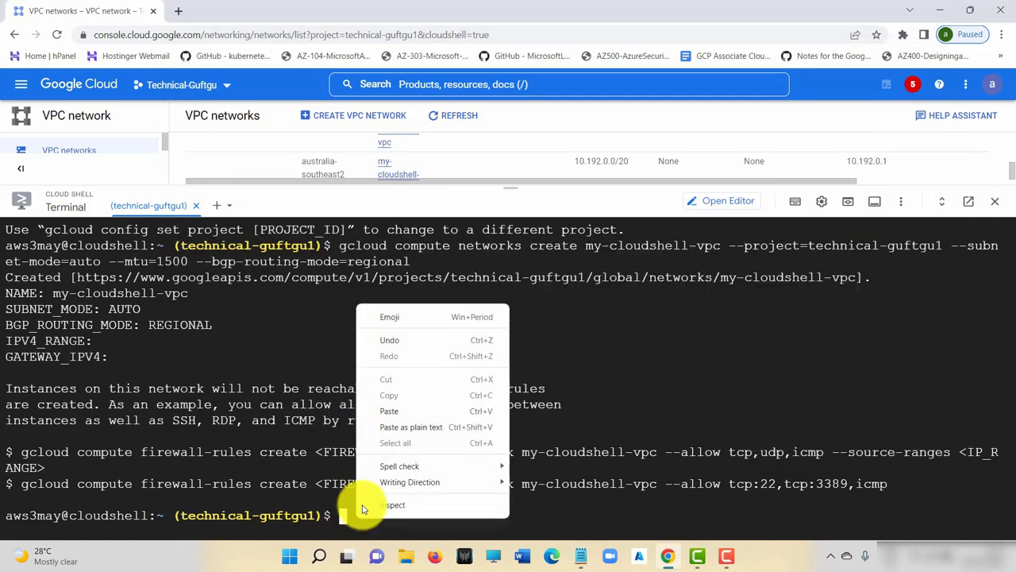
{"action": "left_click", "coordinate": [397, 408]}
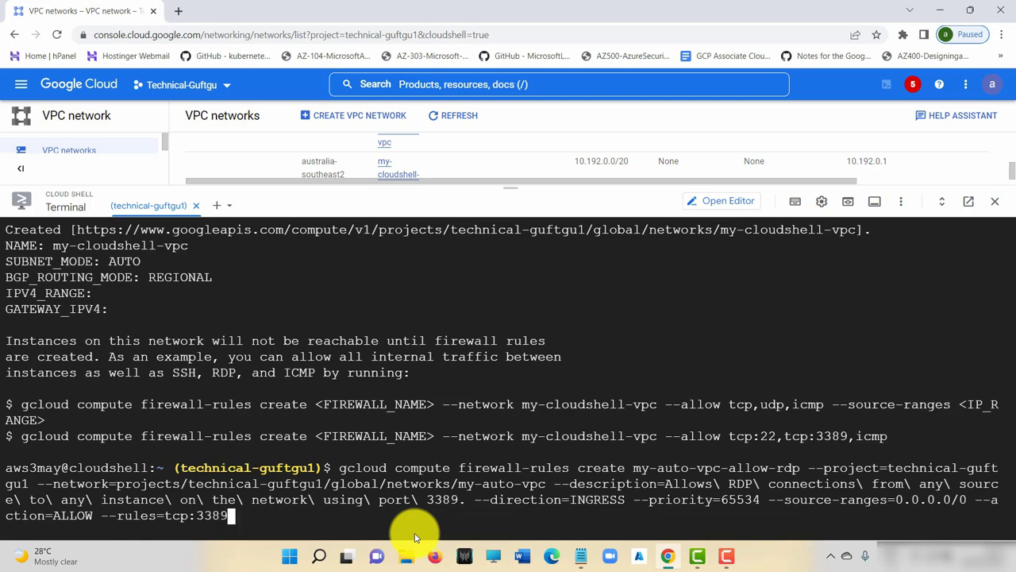
{"action": "key", "text": "Return"}
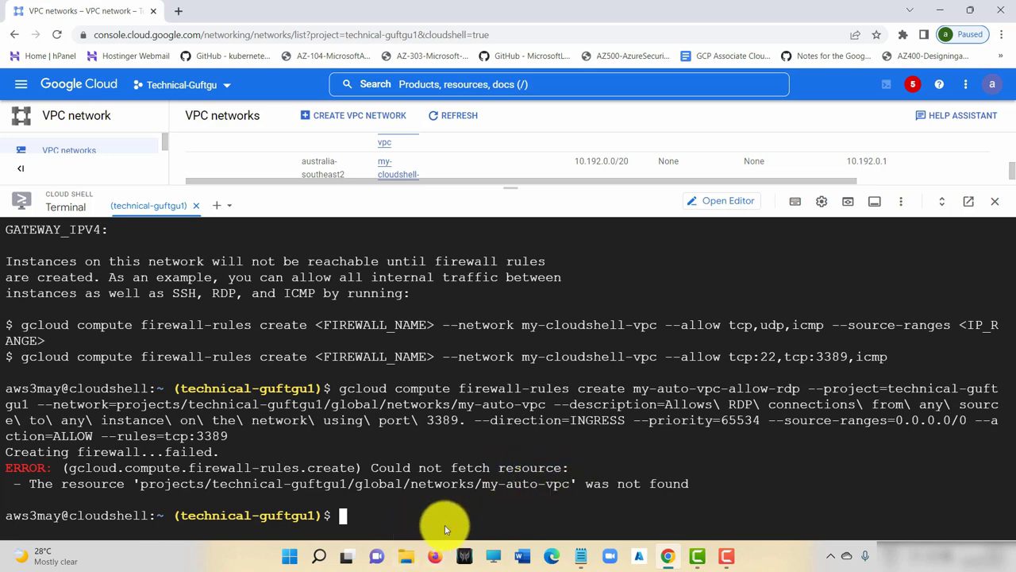
Step: Recall the last firewall command and change its rule name to my-cloudshell-vpc-allow-rdp
{"action": "key", "text": "Up"}
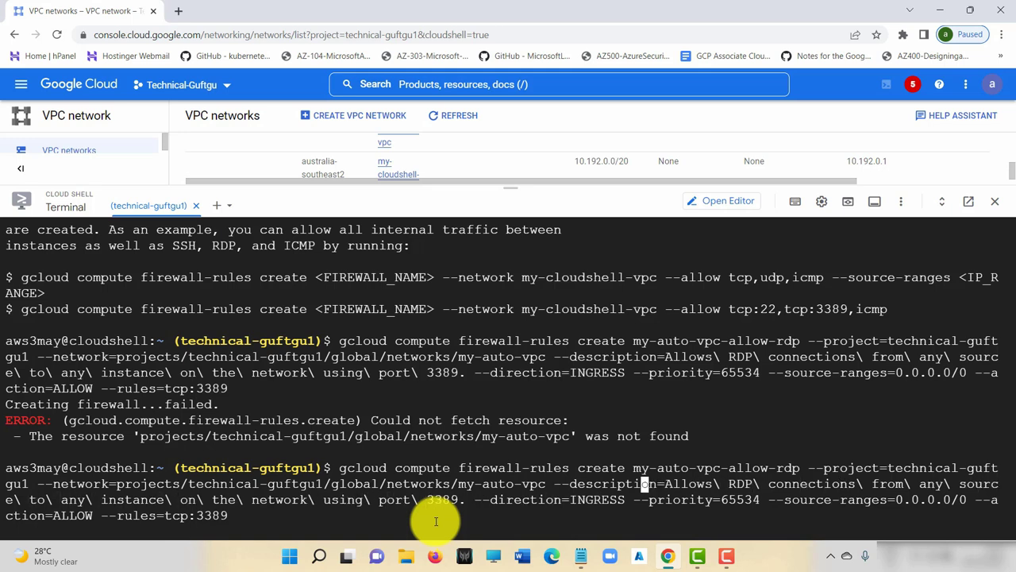
{"action": "key", "text": "Up"}
{"action": "key", "text": "Down"}
{"action": "key", "text": "BackSpace"}
{"action": "key", "text": "BackSpace"}
{"action": "key", "text": "BackSpace"}
{"action": "key", "text": "BackSpace"}
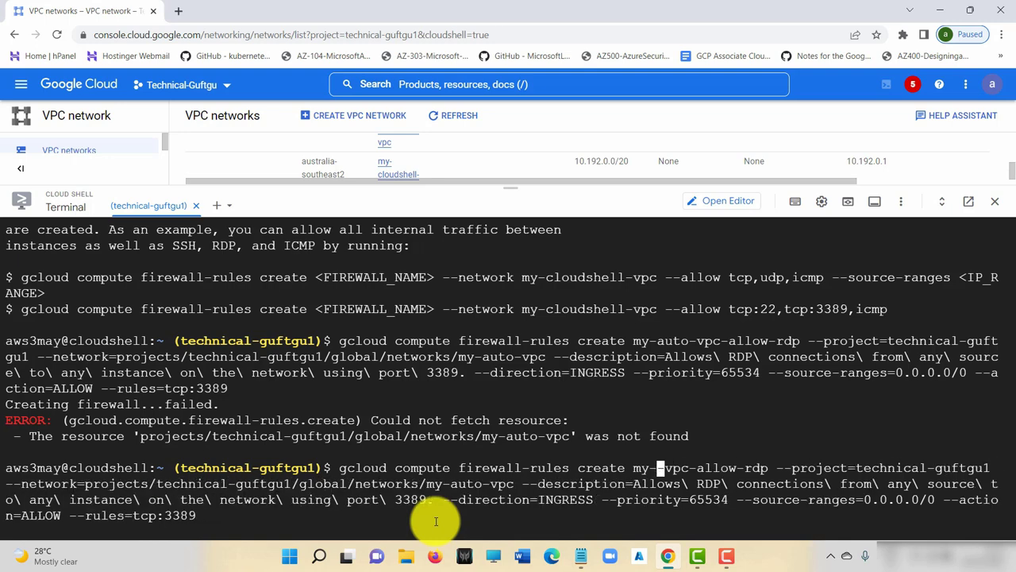
{"action": "type", "text": "cloudshell"}
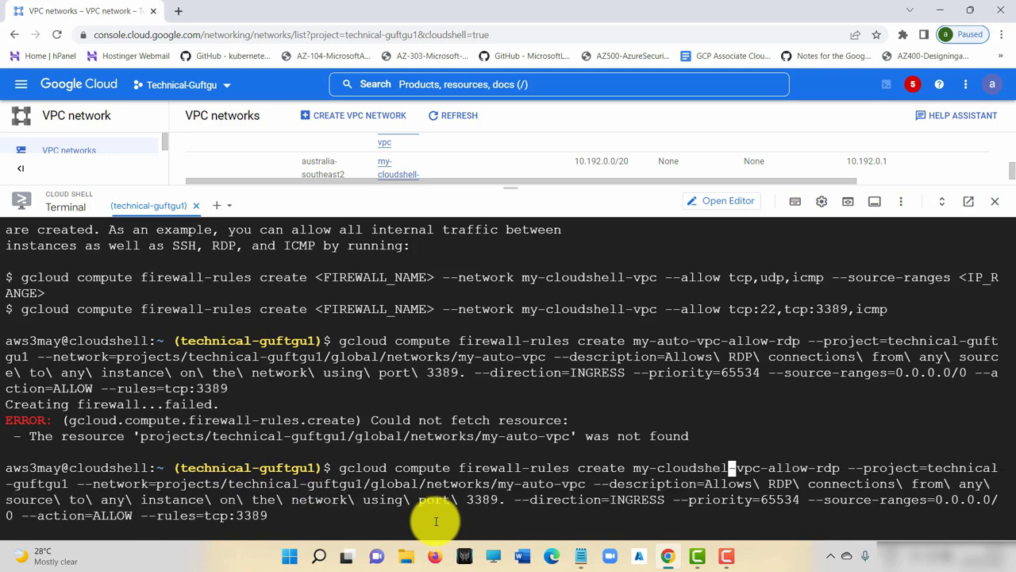
Step: Set the recalled command's network to my-cloudshell-vpc, run it to create the RDP rule, and check the rule name in the output
{"action": "key", "text": "Down"}
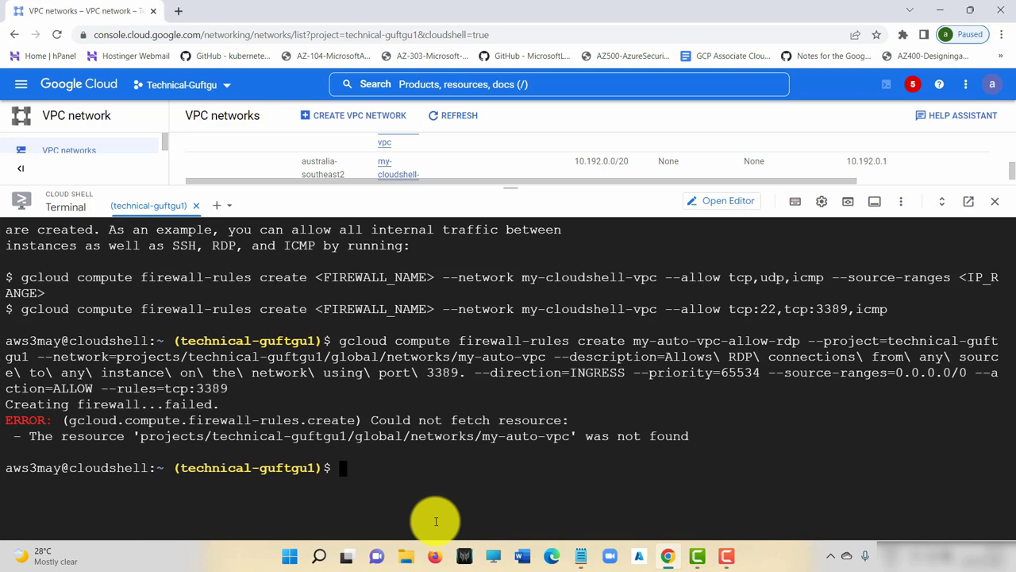
{"action": "key", "text": "Up"}
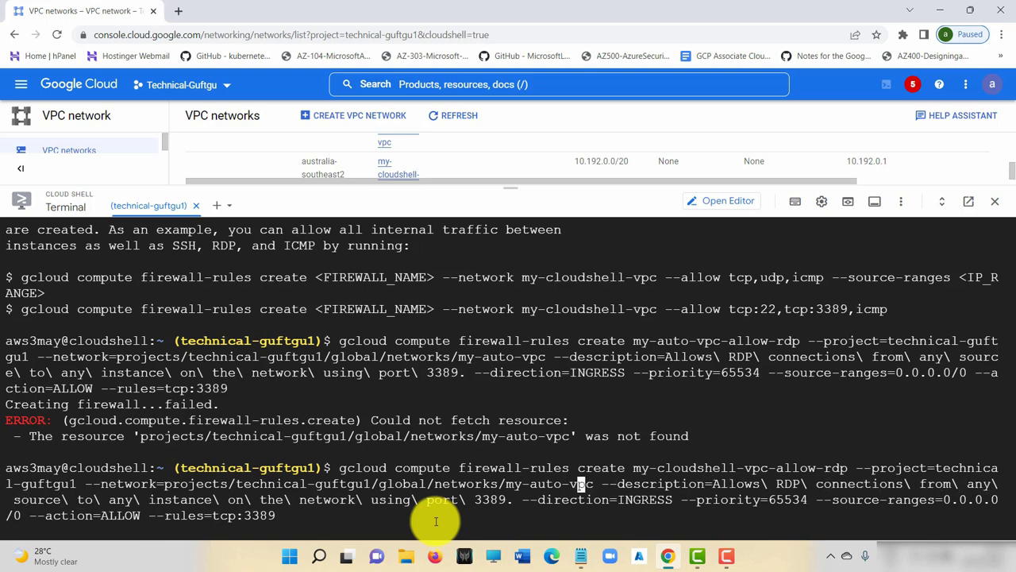
{"action": "key", "text": "BackSpace"}
{"action": "key", "text": "BackSpace"}
{"action": "key", "text": "BackSpace"}
{"action": "key", "text": "BackSpace"}
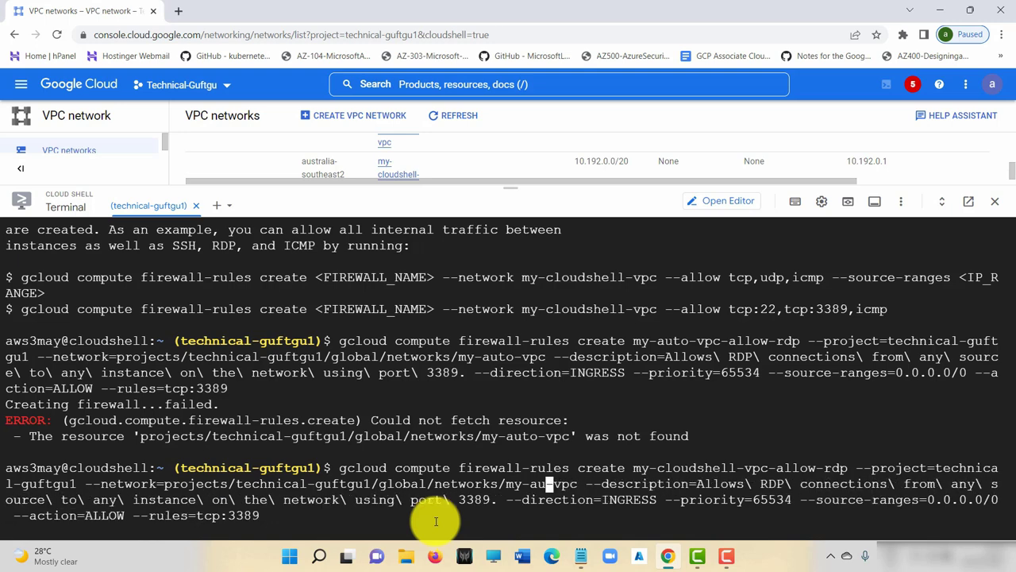
{"action": "type", "text": "cloudshell"}
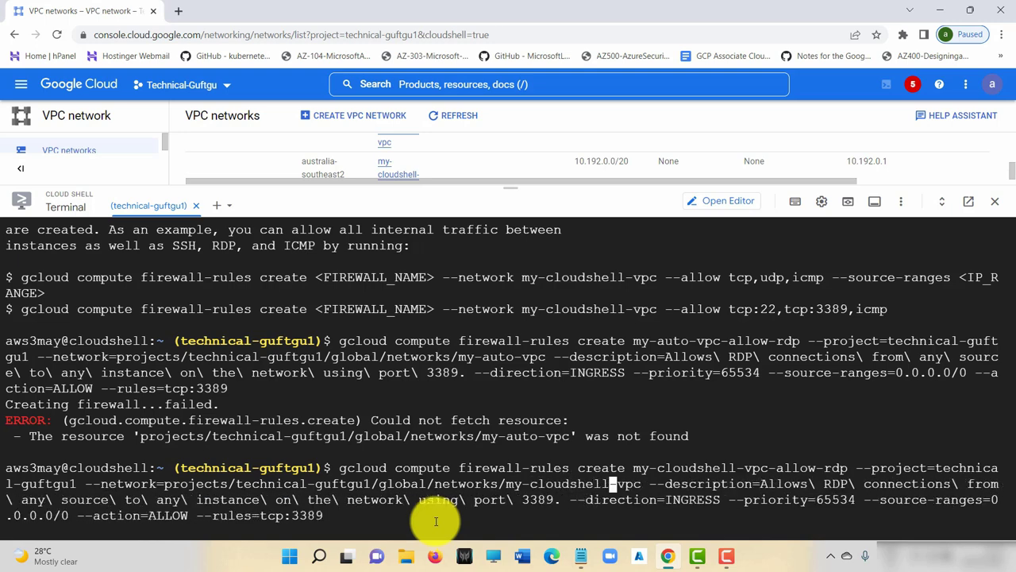
{"action": "key", "text": "Return"}
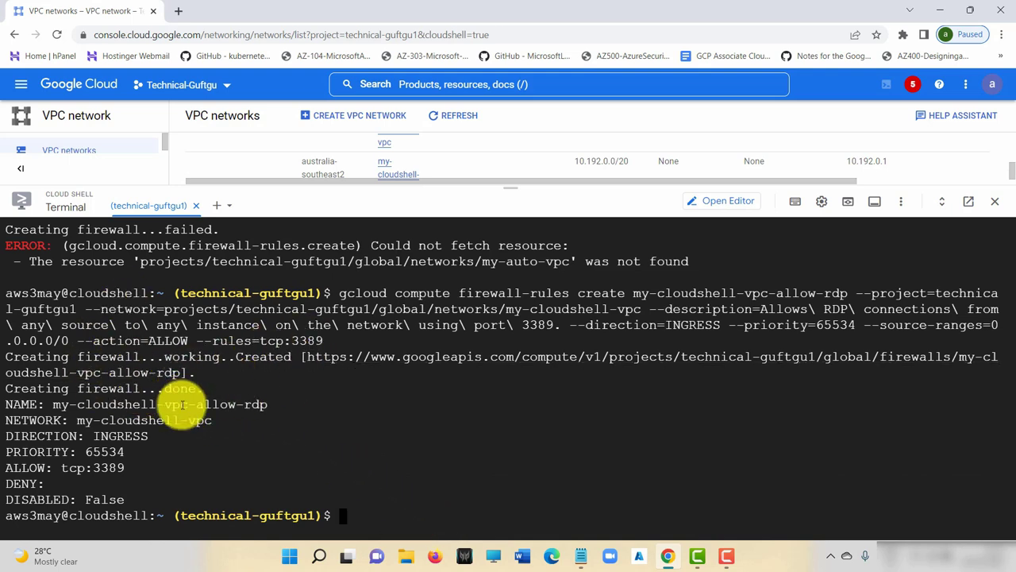
{"action": "left_click_drag", "start_coordinate": [53, 404], "coordinate": [267, 405]}
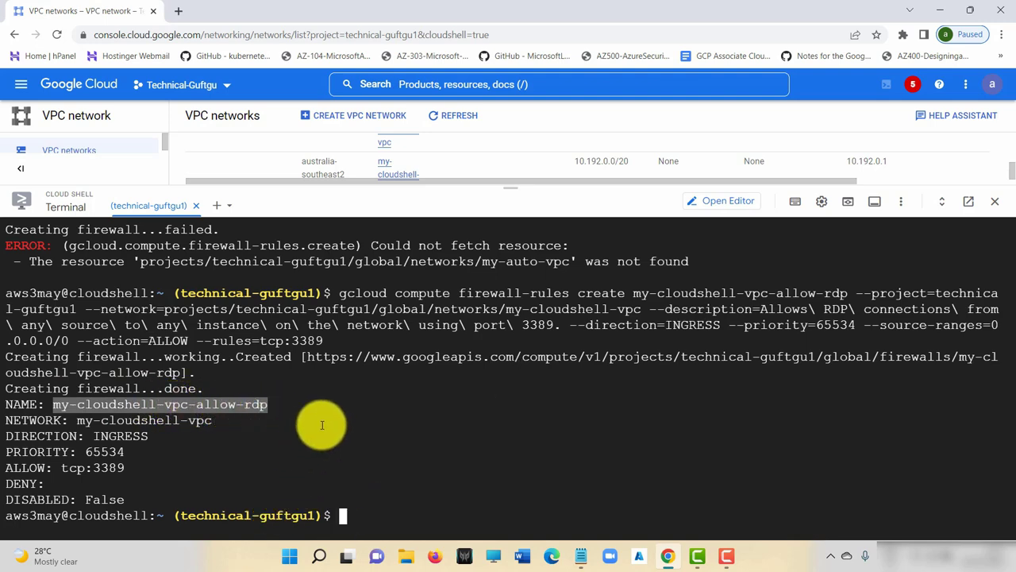
Step: Shrink the Cloud Shell pane, open the VPC network's Firewall page, and refresh its rules to check for my-cloudshell-vpc-allow-rdp
{"action": "left_click_drag", "start_coordinate": [510, 188], "coordinate": [476, 395]}
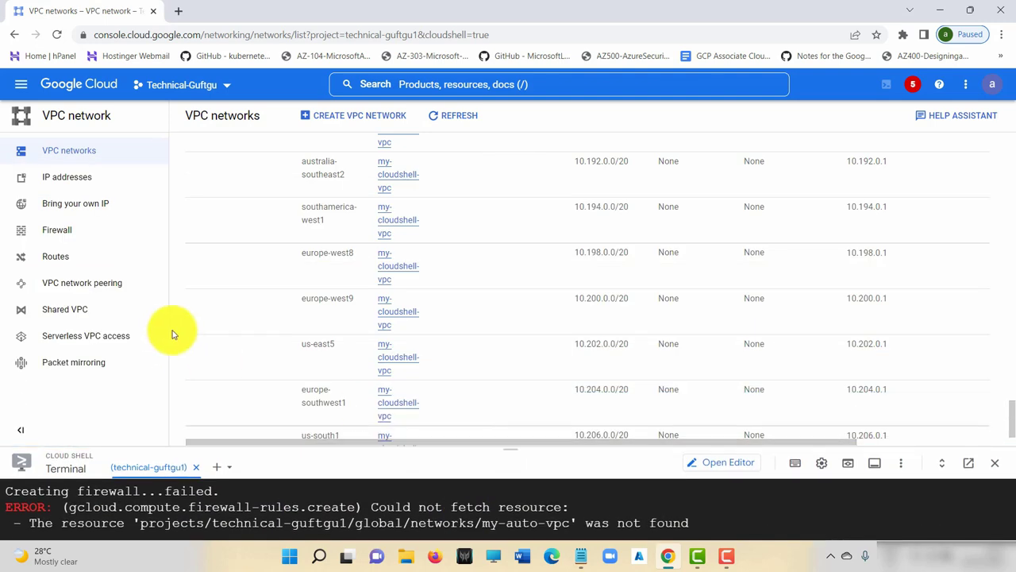
{"action": "left_click", "coordinate": [59, 235]}
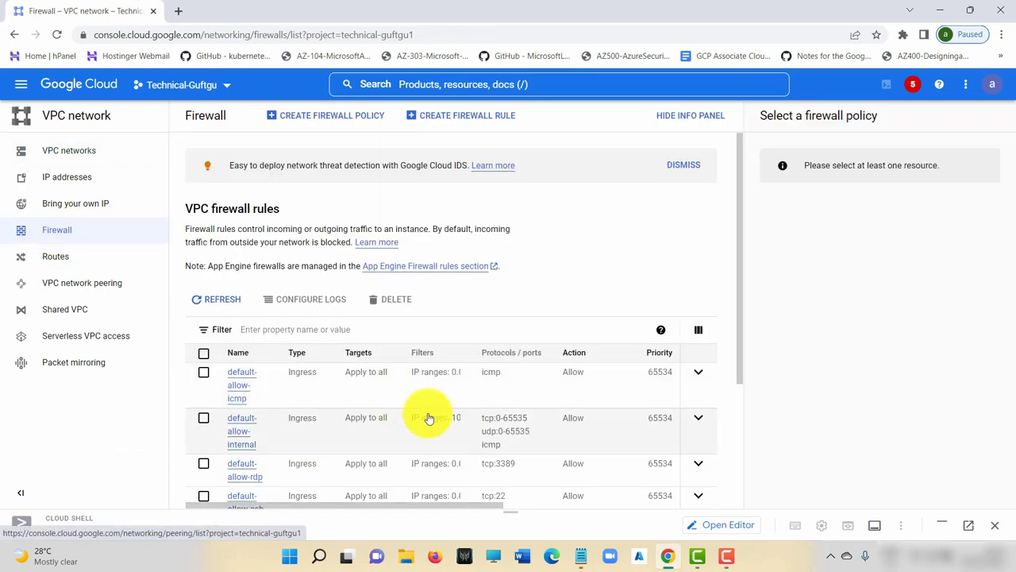
{"action": "scroll", "coordinate": [325, 421], "scroll_direction": "down", "scroll_amount": 3}
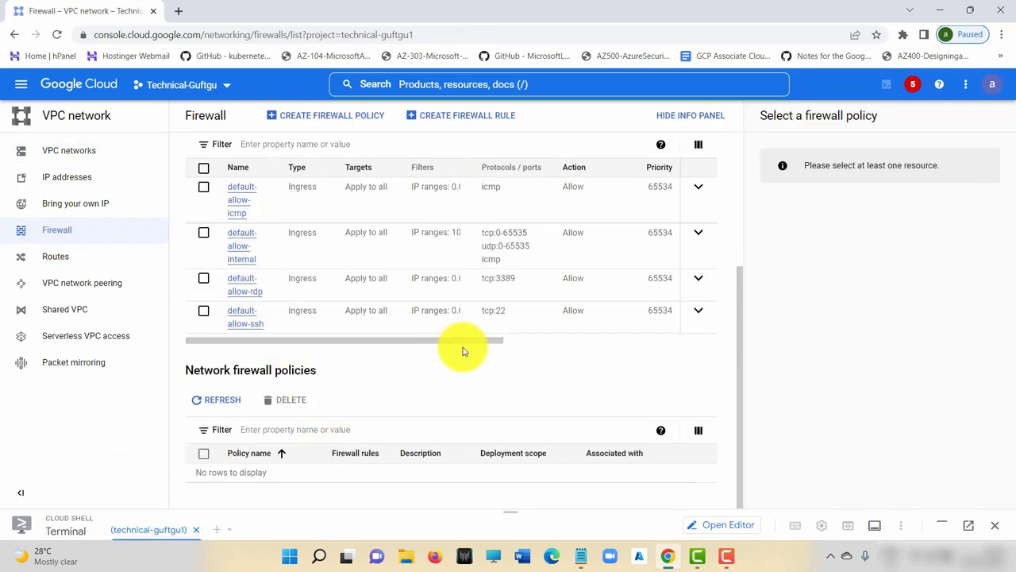
{"action": "scroll", "coordinate": [421, 355], "scroll_direction": "up", "scroll_amount": 1}
{"action": "scroll", "coordinate": [422, 355], "scroll_direction": "up", "scroll_amount": 1}
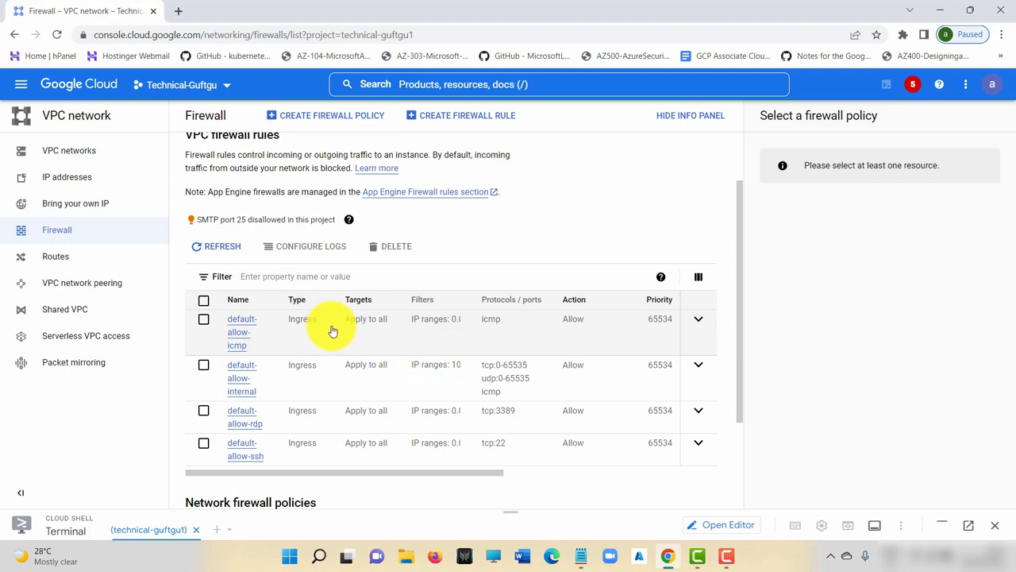
{"action": "left_click", "coordinate": [223, 246]}
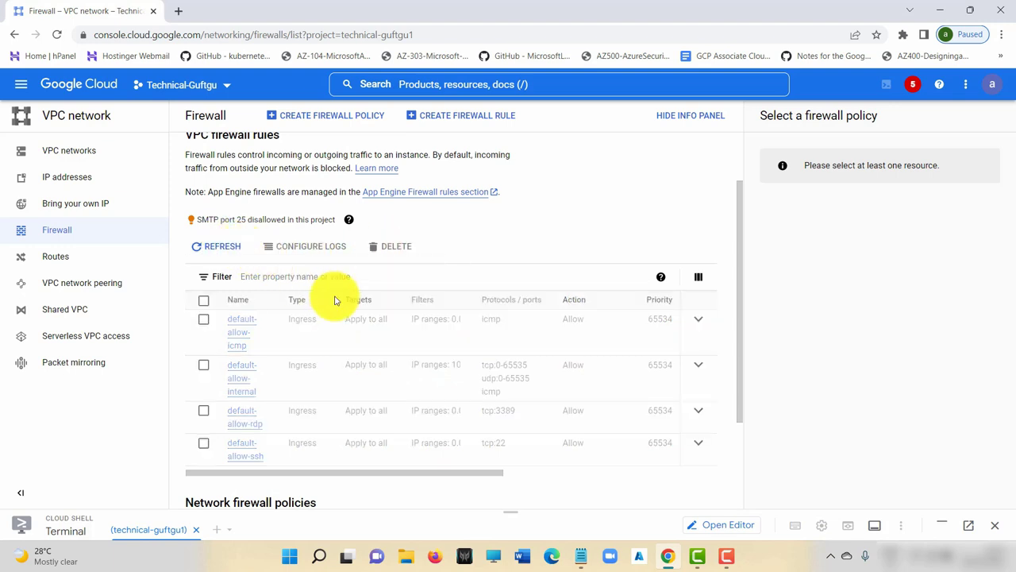
{"action": "scroll", "coordinate": [278, 369], "scroll_direction": "down", "scroll_amount": 3}
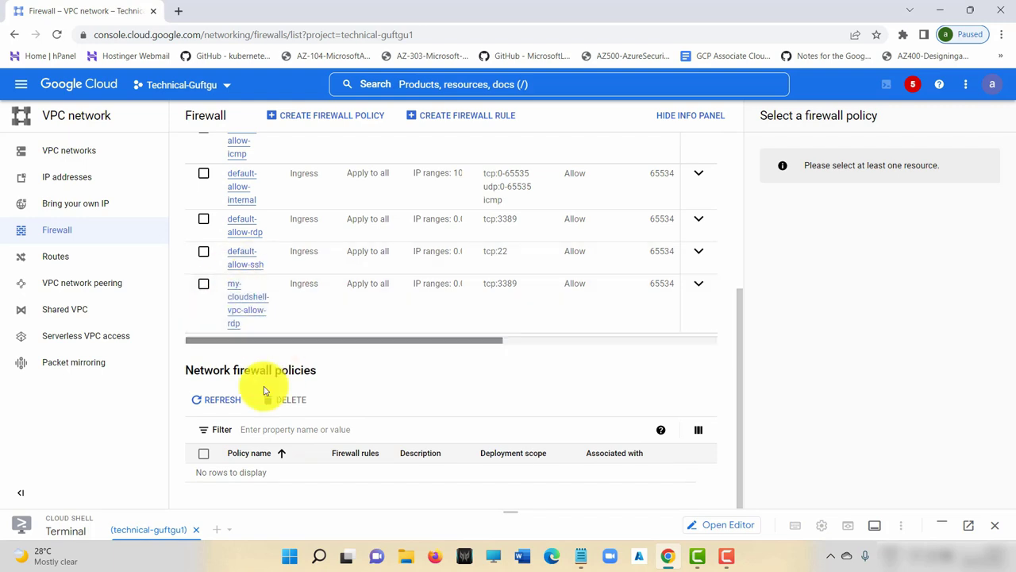
Step: Enlarge the Cloud Shell pane again and clear the terminal output
{"action": "left_click_drag", "start_coordinate": [511, 508], "coordinate": [531, 173]}
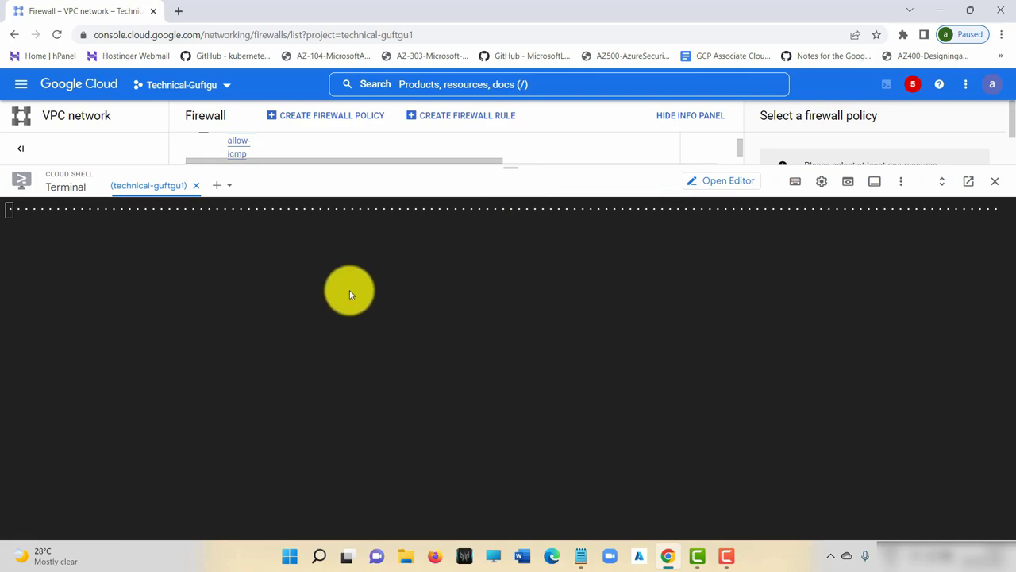
{"action": "left_click", "coordinate": [366, 517]}
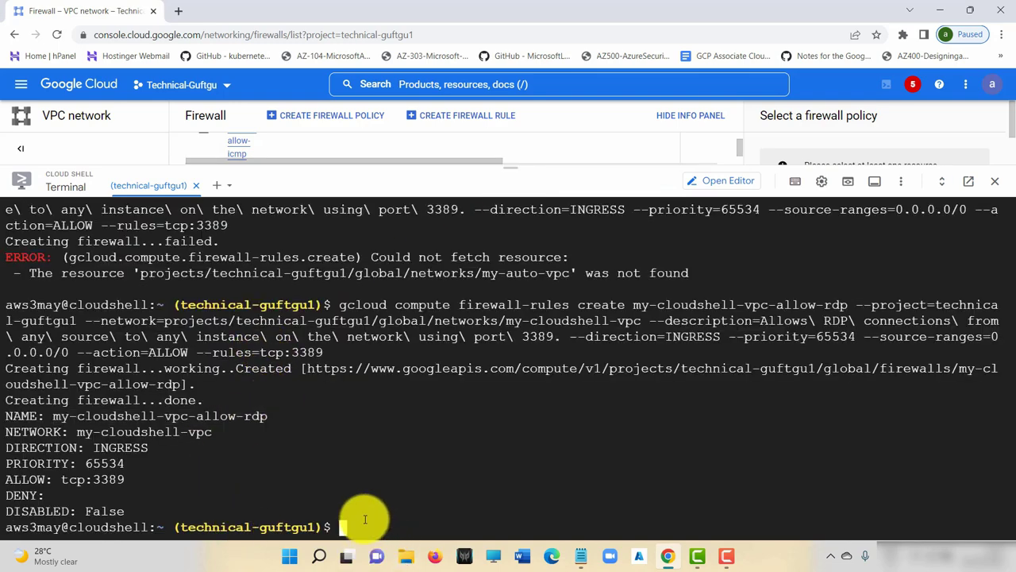
{"action": "key", "text": "ctrl+l"}
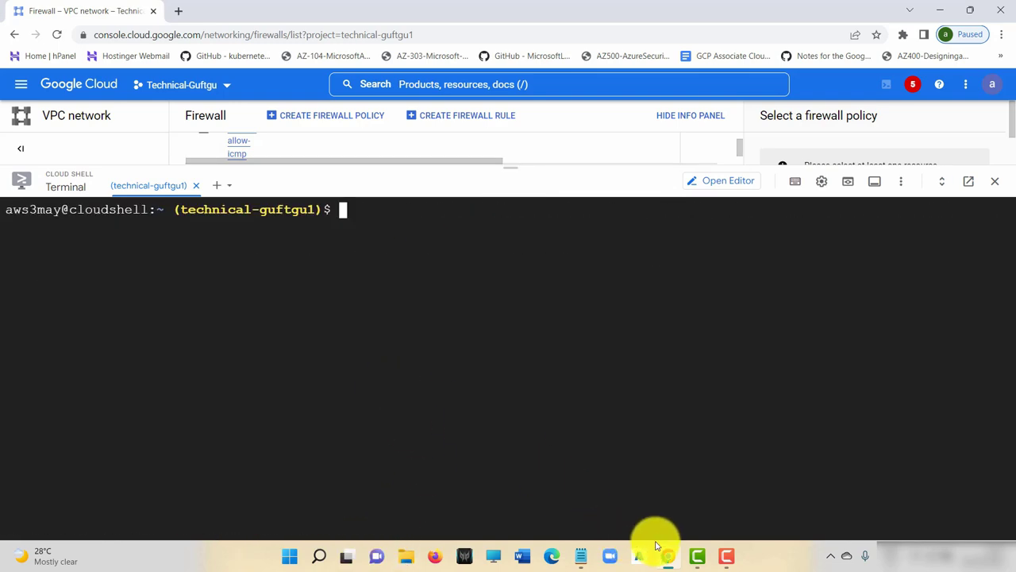
Step: In Notepad, change the SSH firewall command's rule name to my-cloudshell-vpc-allow-ssh and its network to my-cloudshell-vpc
{"action": "left_click", "coordinate": [584, 557]}
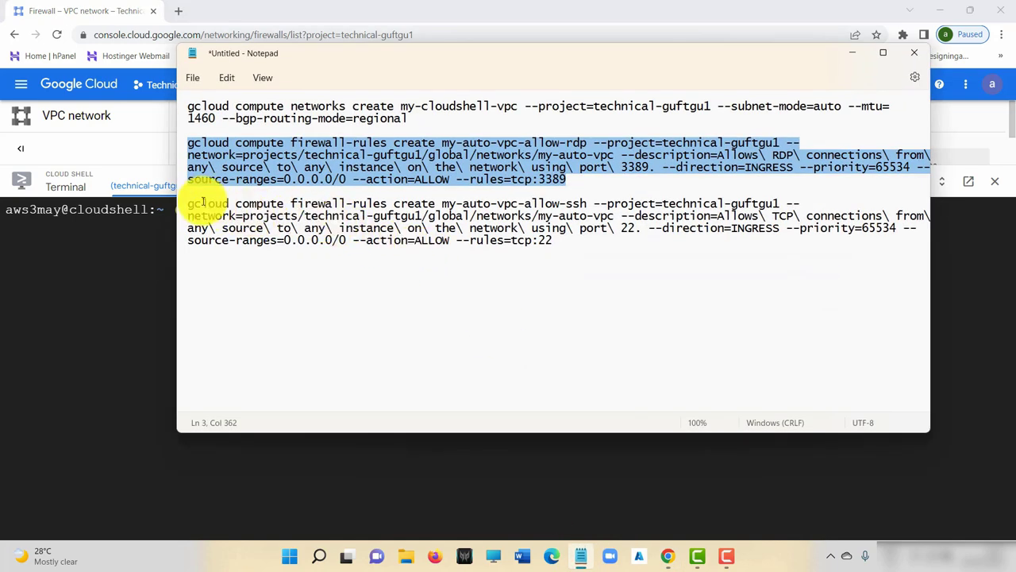
{"action": "left_click_drag", "start_coordinate": [188, 203], "coordinate": [557, 244]}
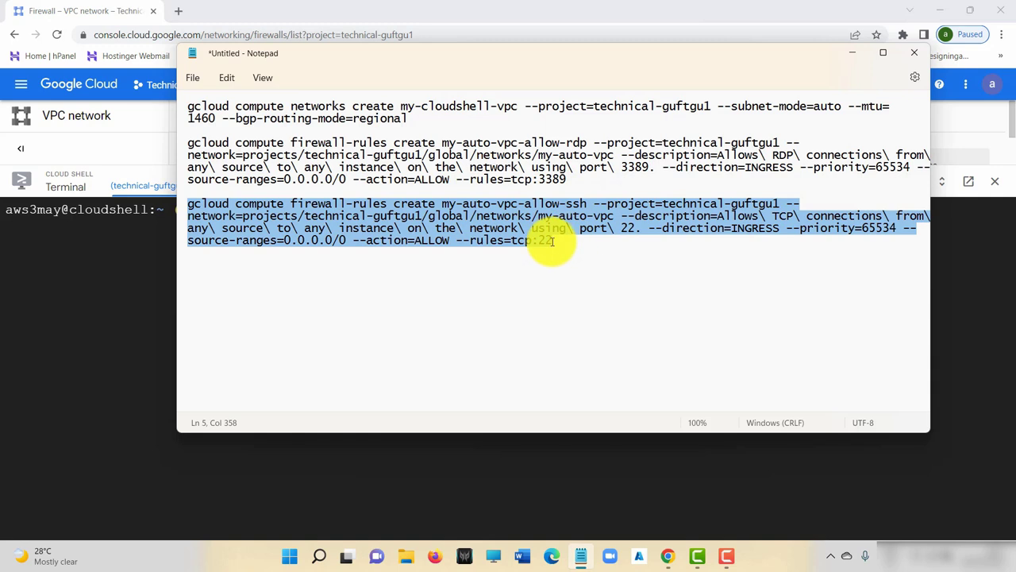
{"action": "left_click", "coordinate": [490, 206]}
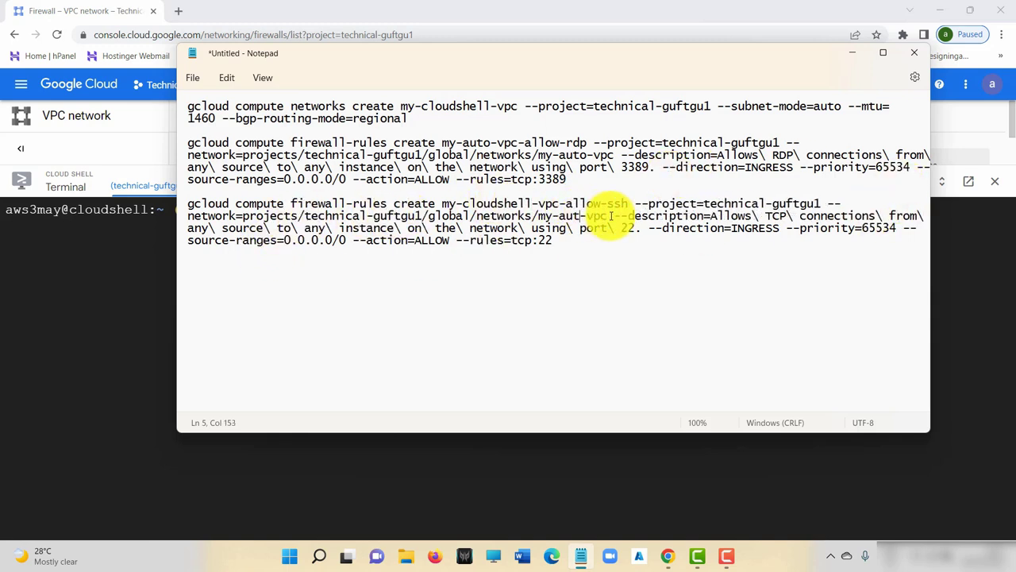
{"action": "key", "text": "BackSpace"}
{"action": "key", "text": "BackSpace"}
{"action": "key", "text": "BackSpace"}
{"action": "type", "text": "cloudshell"}
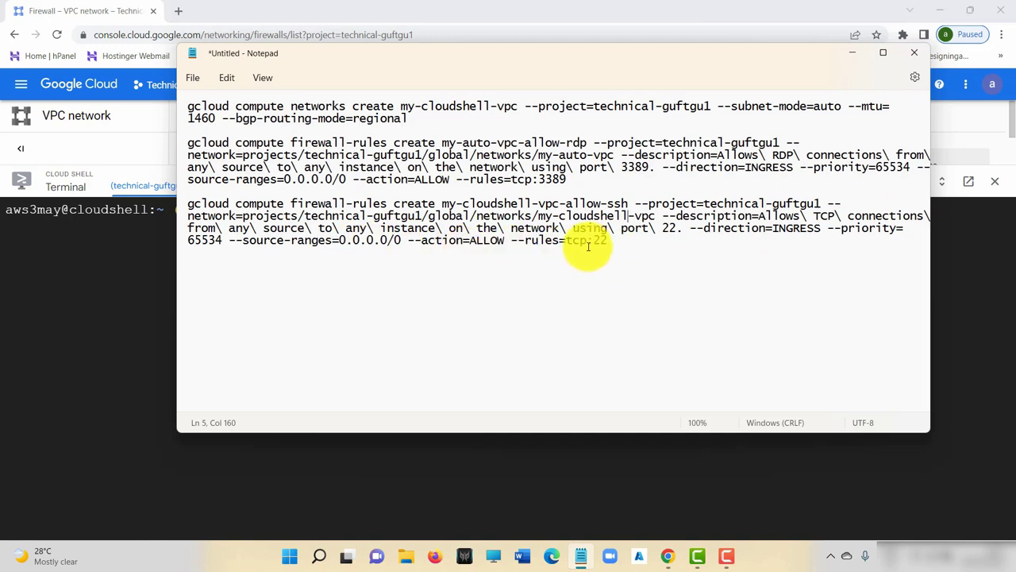
Step: Copy the edited SSH firewall command, run it in Cloud Shell to create my-cloudshell-vpc-allow-ssh for tcp:22, and check the rule name in the output
{"action": "left_click_drag", "start_coordinate": [204, 208], "coordinate": [601, 248]}
{"action": "key", "text": "ctrl+c"}
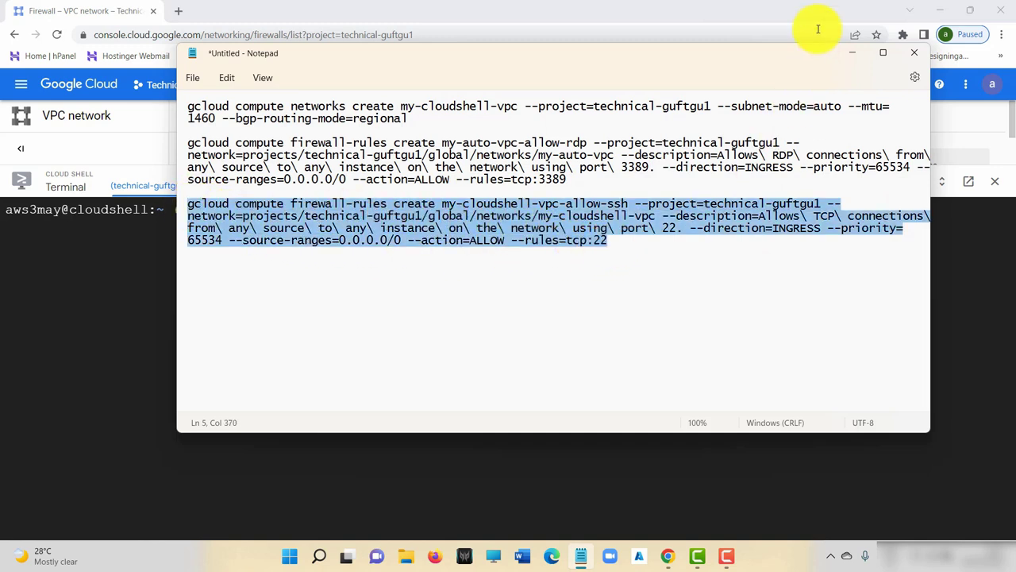
{"action": "left_click", "coordinate": [848, 55]}
{"action": "right_click", "coordinate": [359, 211]}
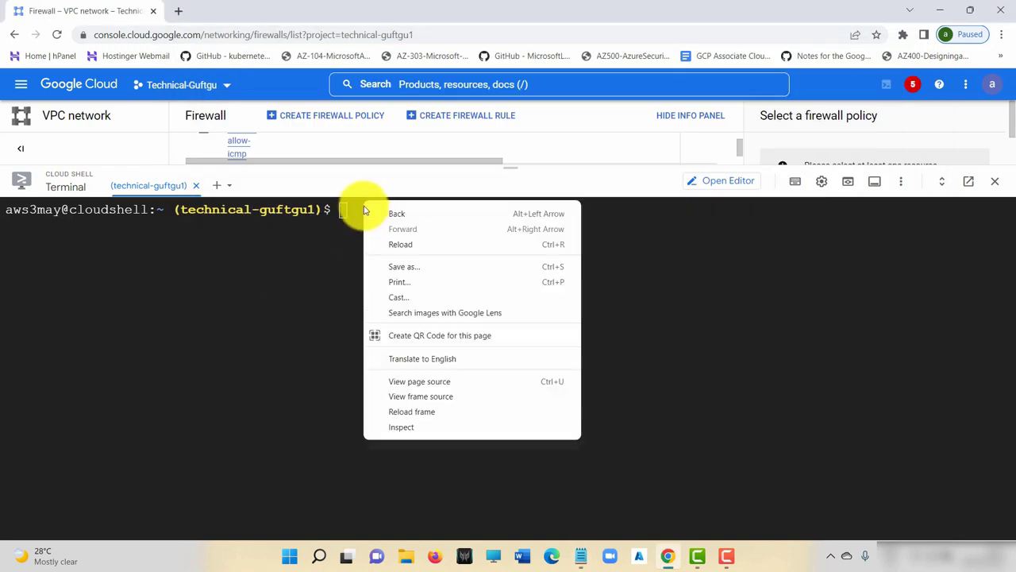
{"action": "left_click", "coordinate": [344, 211]}
{"action": "right_click", "coordinate": [344, 211]}
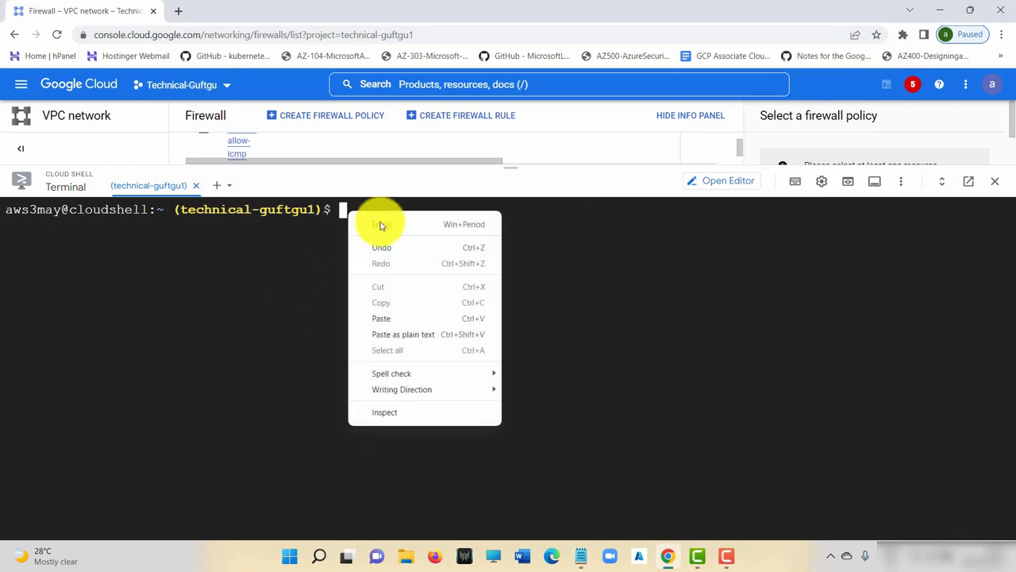
{"action": "left_click", "coordinate": [419, 320]}
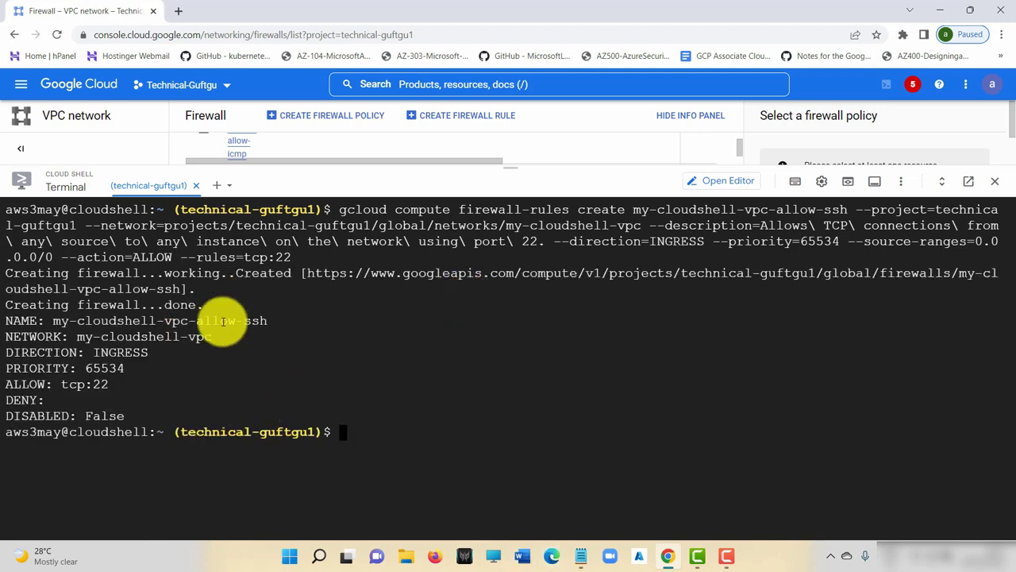
{"action": "double_click", "coordinate": [252, 320]}
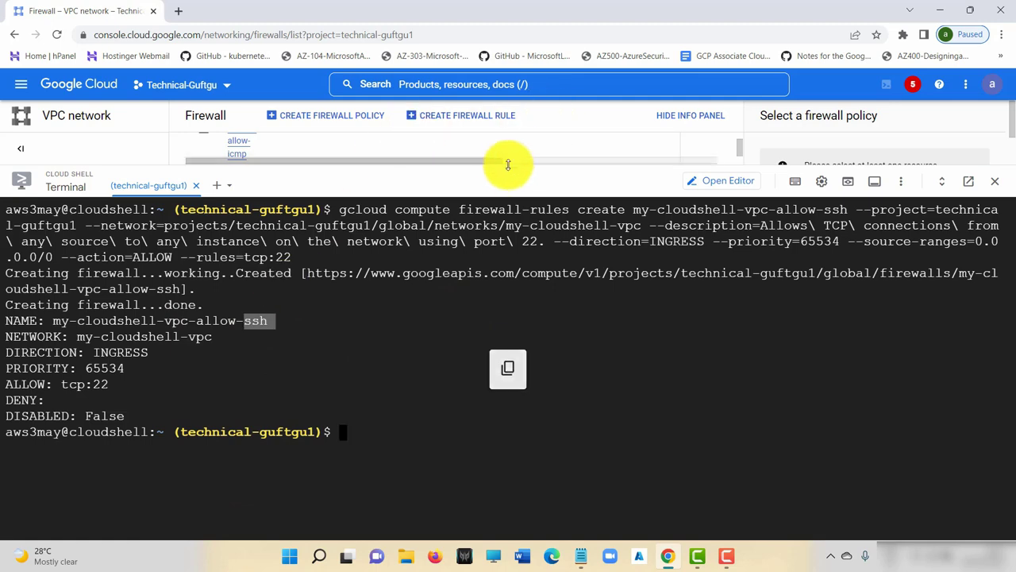
Step: Shrink the Cloud Shell pane and refresh the VPC firewall rules to check for my-cloudshell-vpc-allow-ssh
{"action": "left_click_drag", "start_coordinate": [510, 167], "coordinate": [503, 494]}
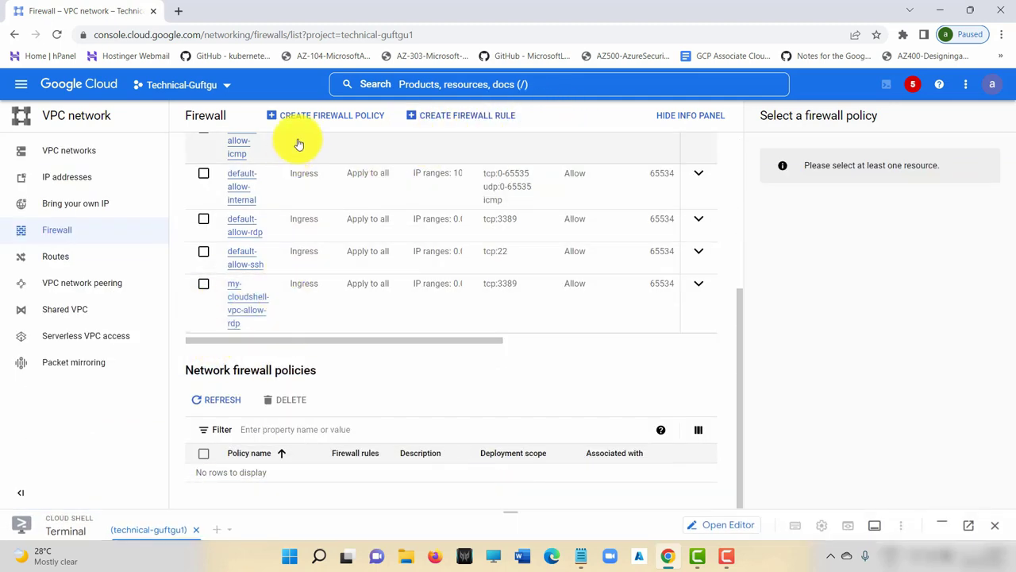
{"action": "scroll", "coordinate": [346, 239], "scroll_direction": "up", "scroll_amount": 5}
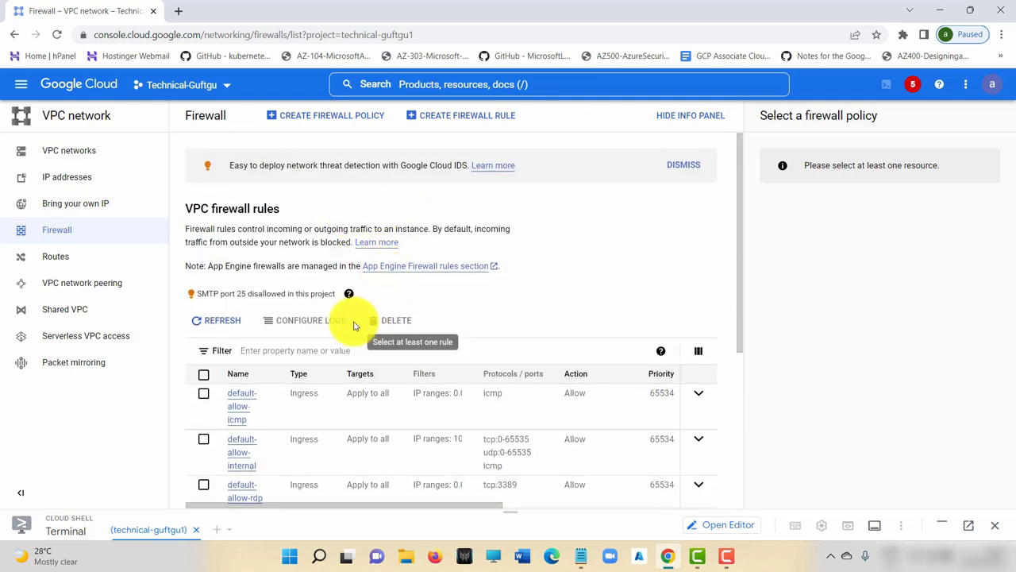
{"action": "left_click", "coordinate": [237, 321]}
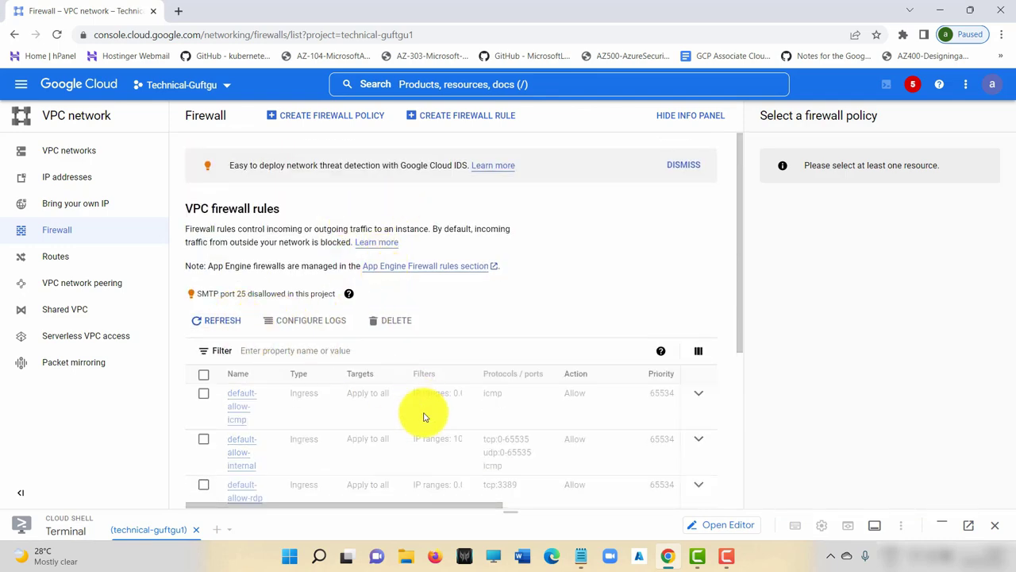
{"action": "scroll", "coordinate": [354, 398], "scroll_direction": "down", "scroll_amount": 4}
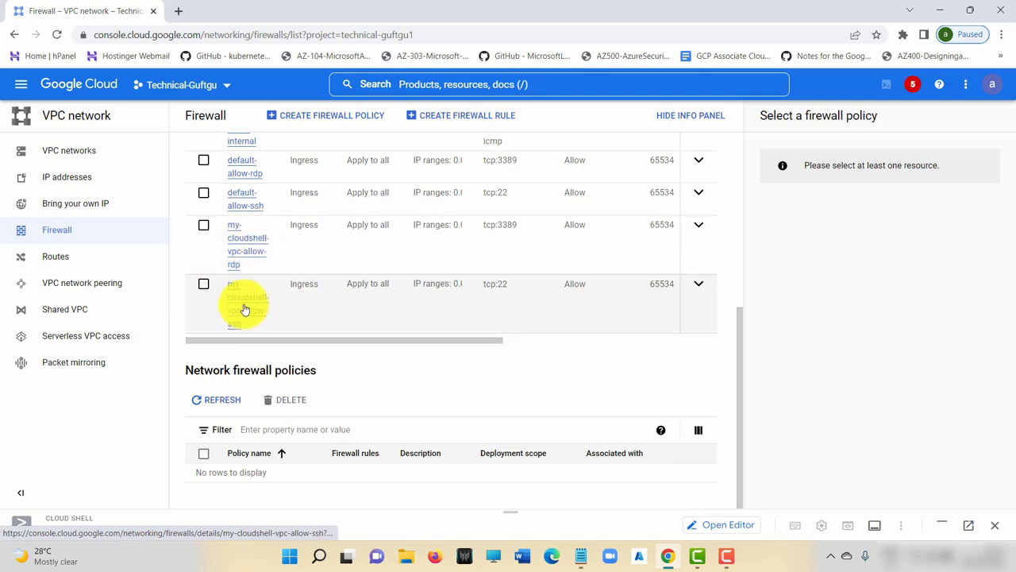
Step: Compare the Cloud Shell output with the console's firewall rule list, resizing the Cloud Shell pane to view each
{"action": "left_click_drag", "start_coordinate": [510, 505], "coordinate": [500, 139]}
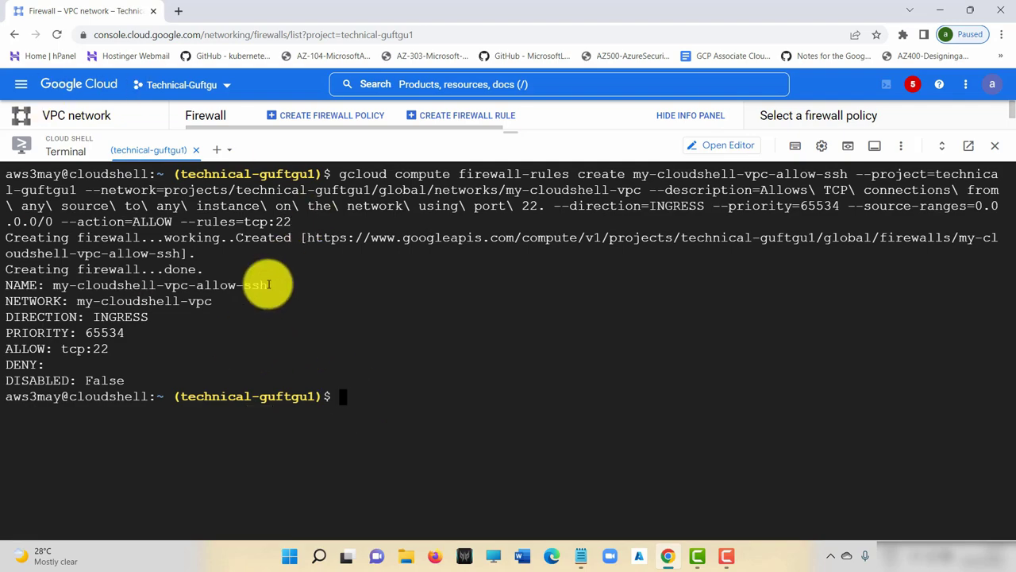
{"action": "scroll", "coordinate": [259, 307], "scroll_direction": "up", "scroll_amount": 5}
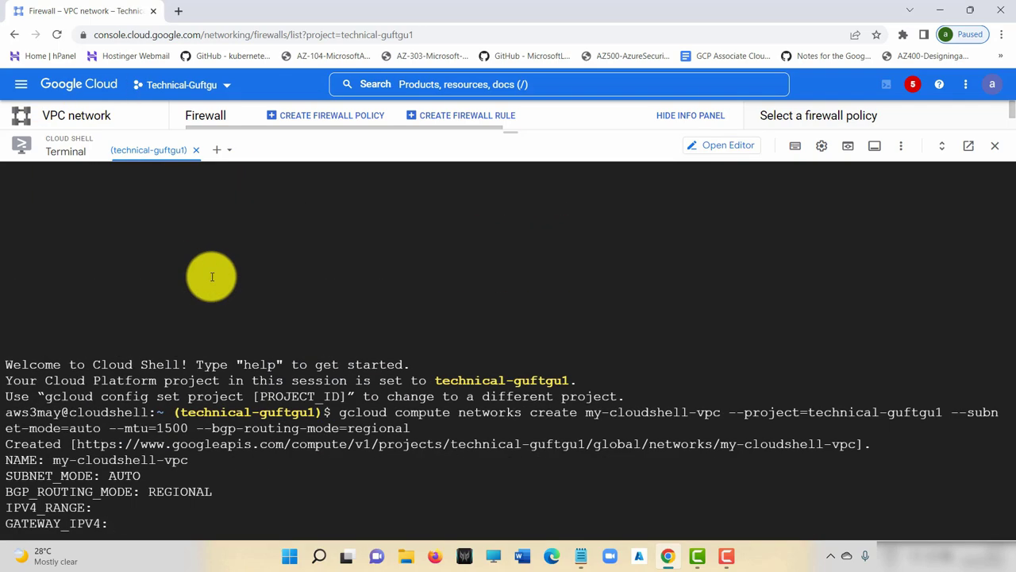
{"action": "scroll", "coordinate": [209, 277], "scroll_direction": "down", "scroll_amount": 5}
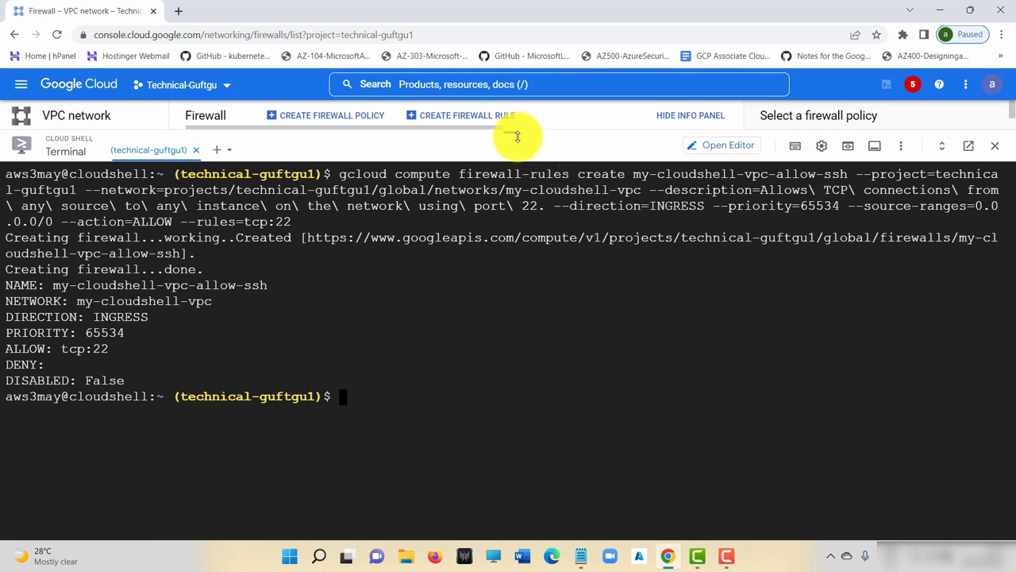
{"action": "left_click_drag", "start_coordinate": [516, 137], "coordinate": [433, 435]}
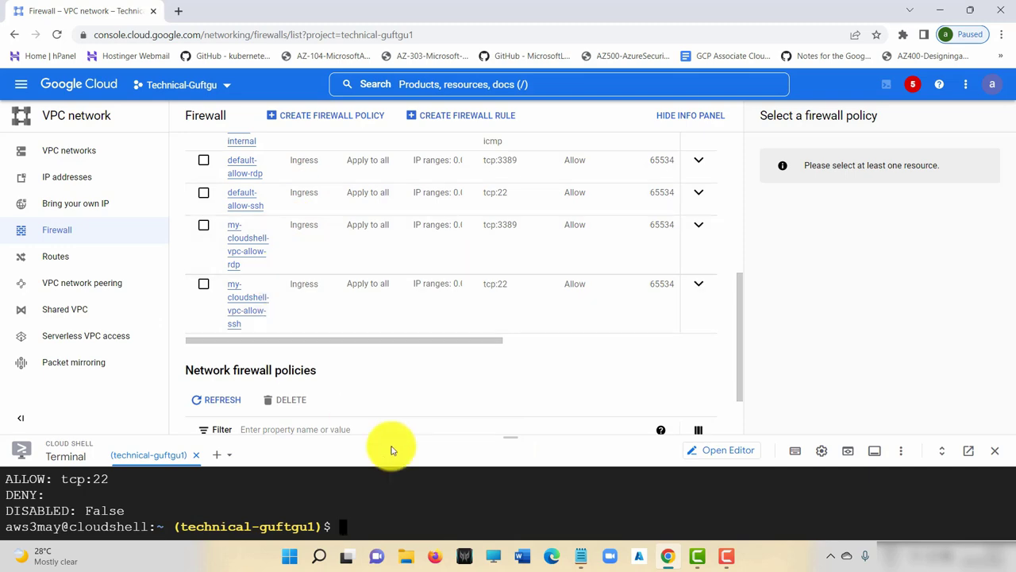
{"action": "left_click_drag", "start_coordinate": [517, 435], "coordinate": [492, 111]}
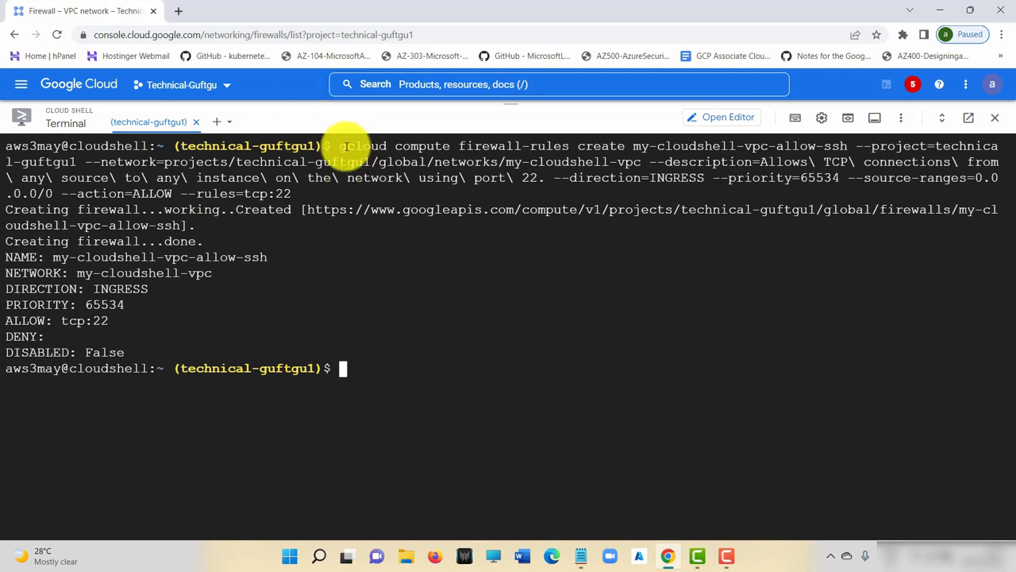
Step: Examine the gcloud compute firewall-rules create portion of the SSH command and its rule name my-cloudshell-vpc-allow-ssh
{"action": "left_click_drag", "start_coordinate": [327, 143], "coordinate": [414, 180]}
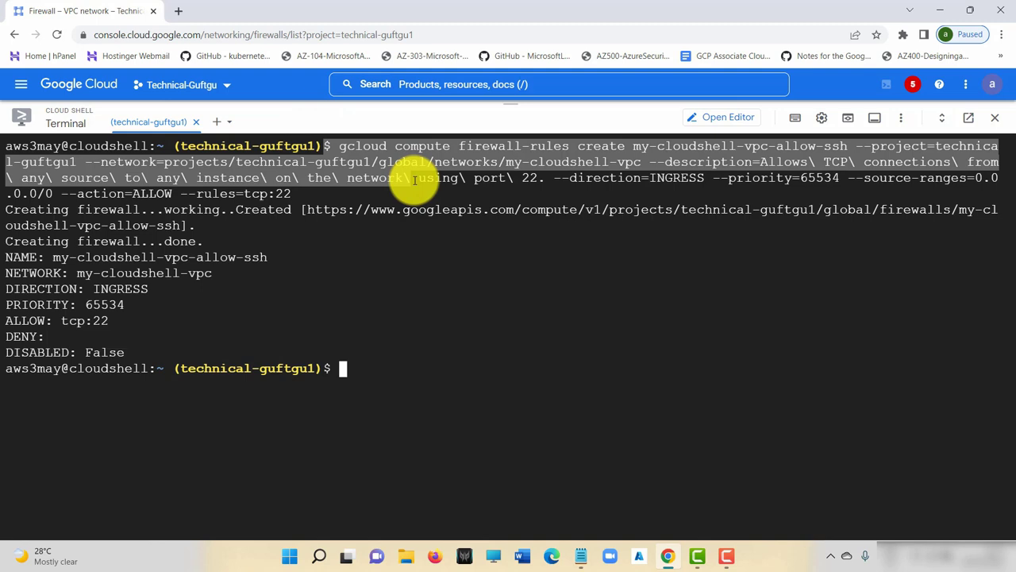
{"action": "left_click", "coordinate": [462, 195]}
{"action": "double_click", "coordinate": [363, 146]}
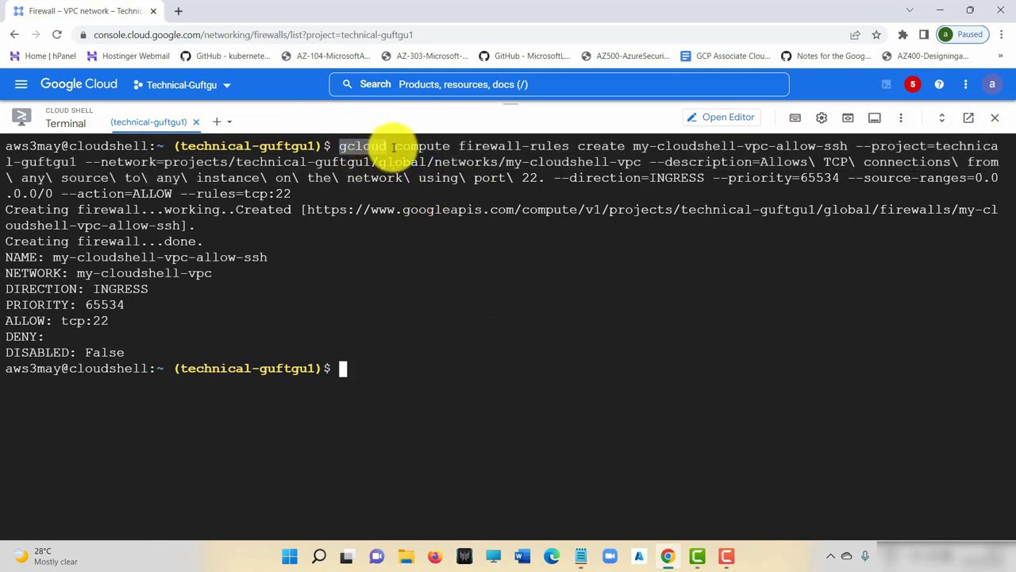
{"action": "left_click_drag", "start_coordinate": [393, 147], "coordinate": [585, 141]}
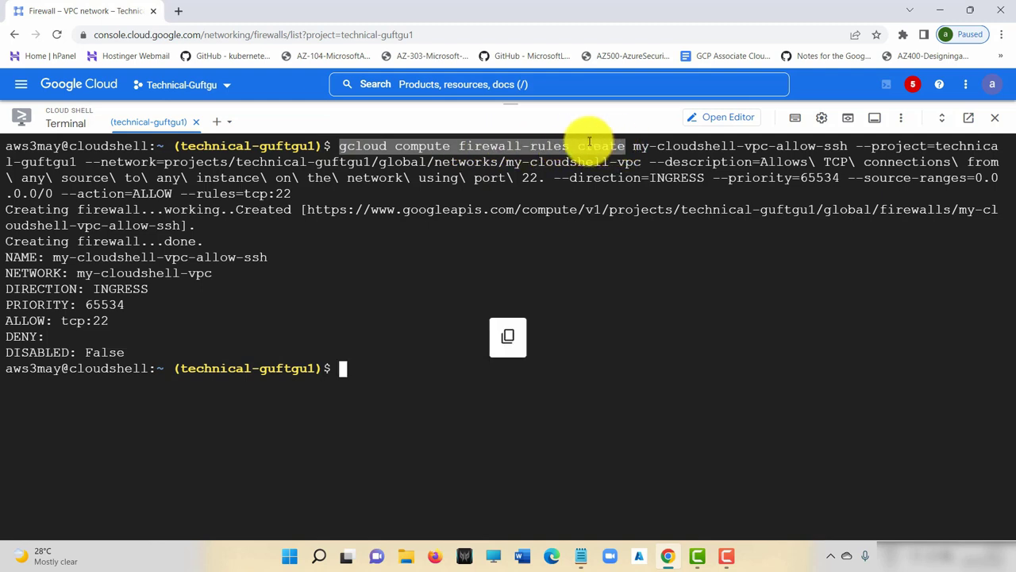
{"action": "left_click", "coordinate": [577, 155]}
{"action": "double_click", "coordinate": [472, 150]}
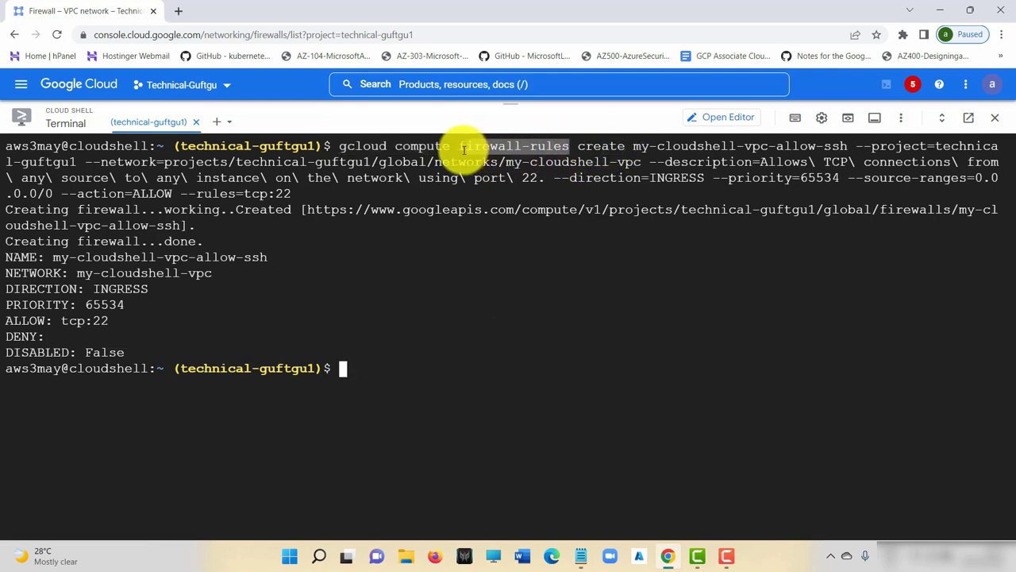
{"action": "double_click", "coordinate": [599, 148]}
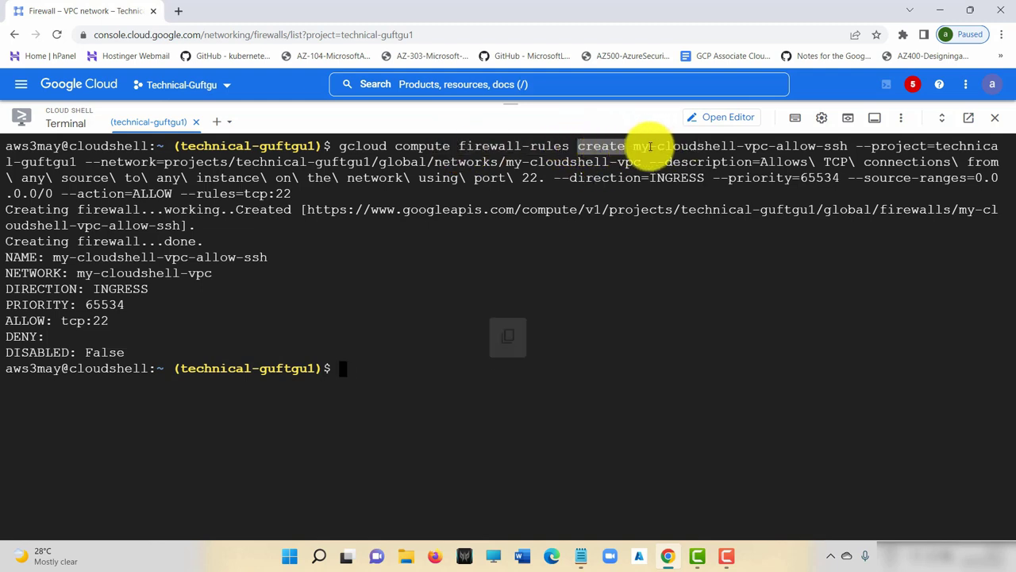
{"action": "left_click_drag", "start_coordinate": [635, 146], "coordinate": [820, 145]}
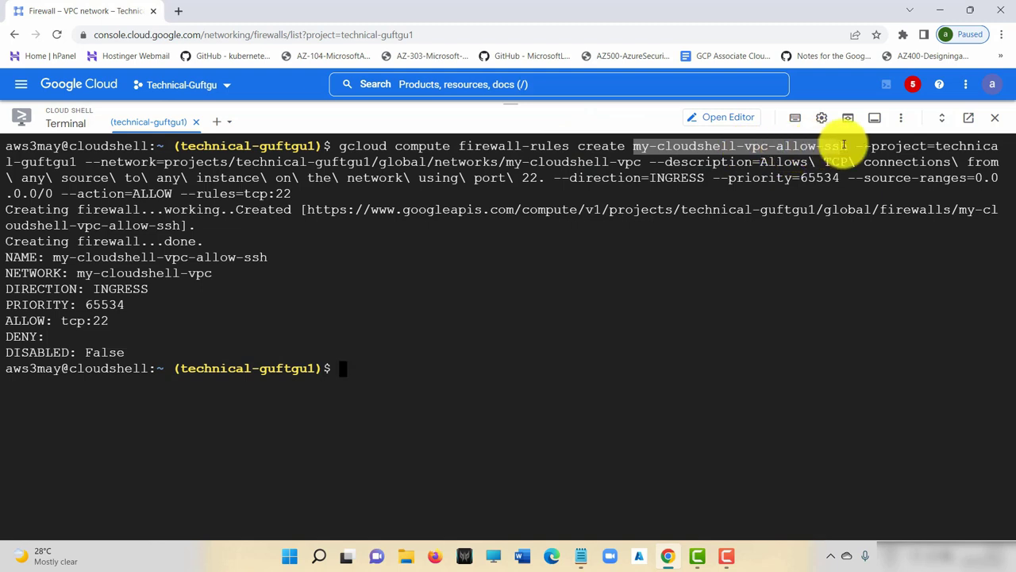
Step: Examine the action and rules options at the end of the SSH firewall command, including tcp:22
{"action": "scroll", "coordinate": [821, 294], "scroll_direction": "up", "scroll_amount": 5}
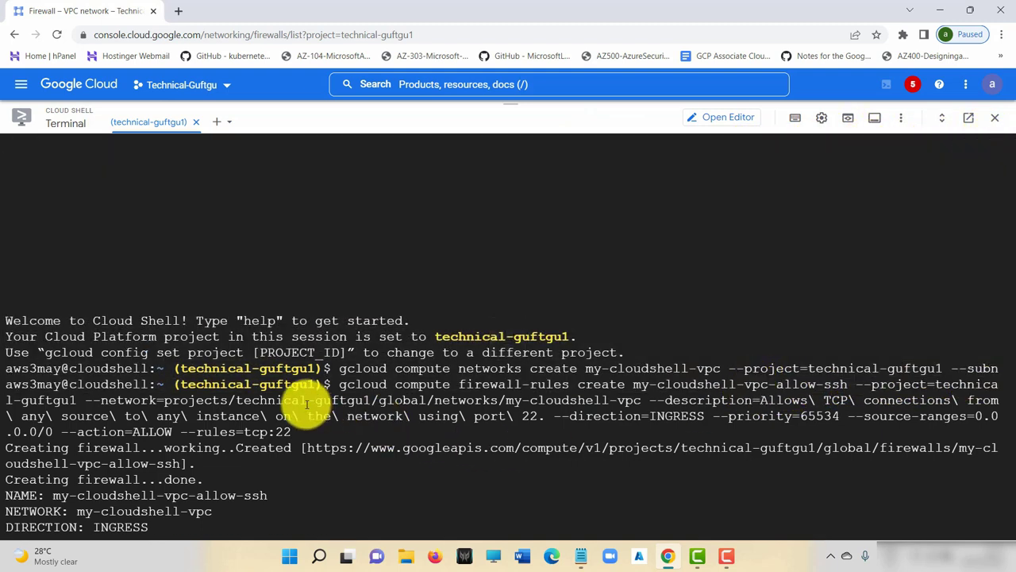
{"action": "scroll", "coordinate": [310, 419], "scroll_direction": "down", "scroll_amount": 3}
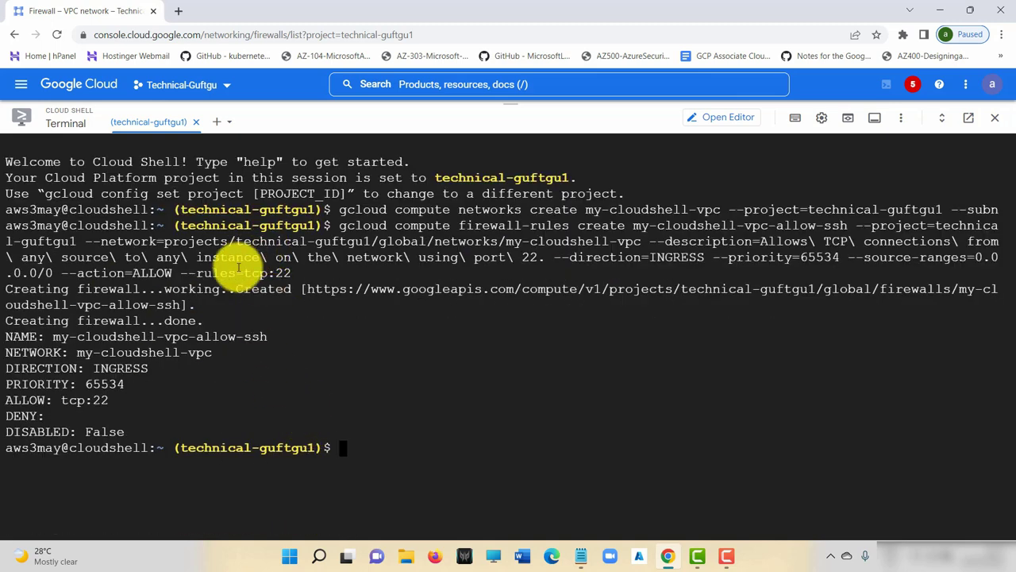
{"action": "left_click_drag", "start_coordinate": [134, 272], "coordinate": [295, 278]}
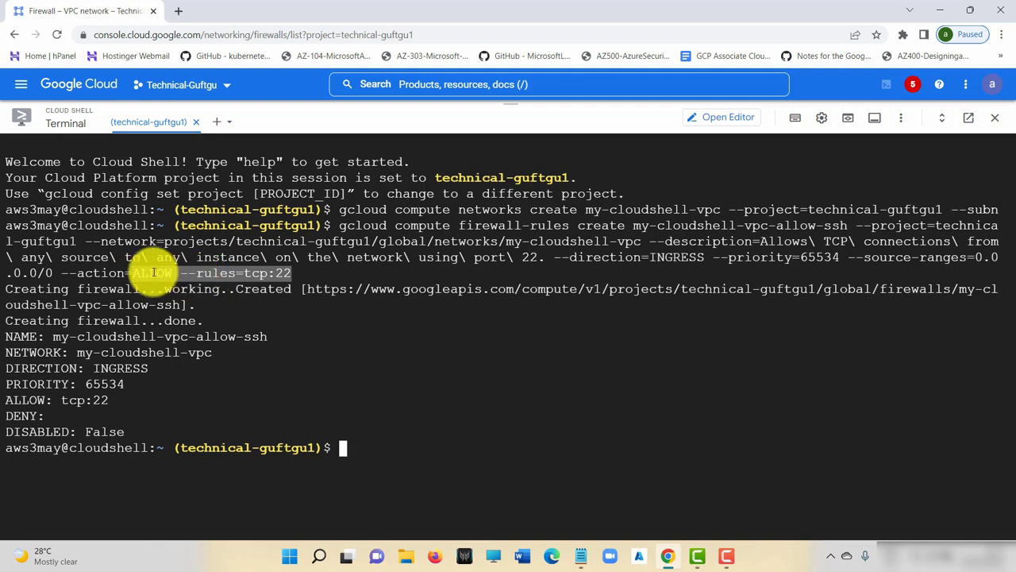
{"action": "left_click", "coordinate": [216, 282]}
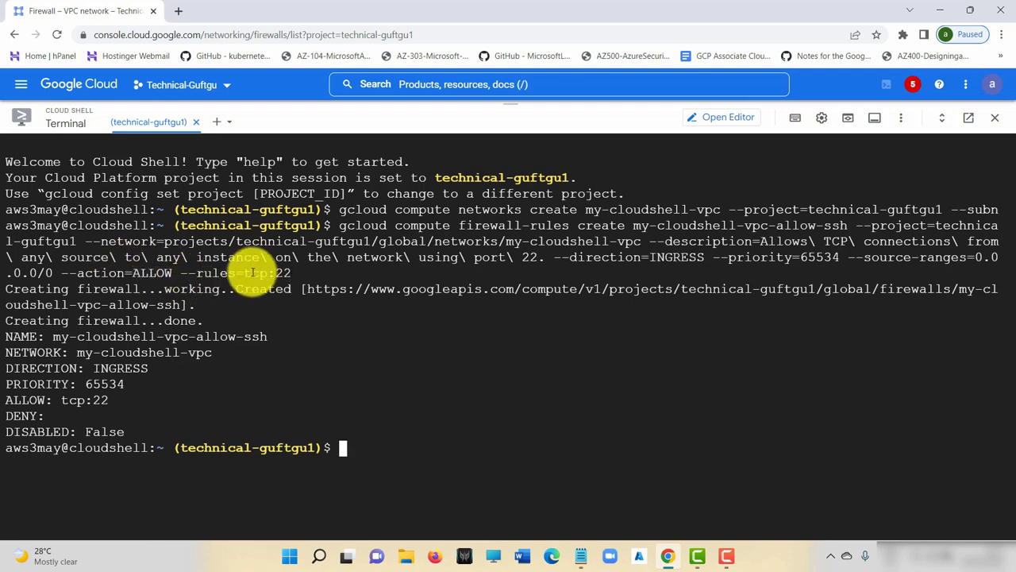
{"action": "left_click_drag", "start_coordinate": [253, 272], "coordinate": [295, 272]}
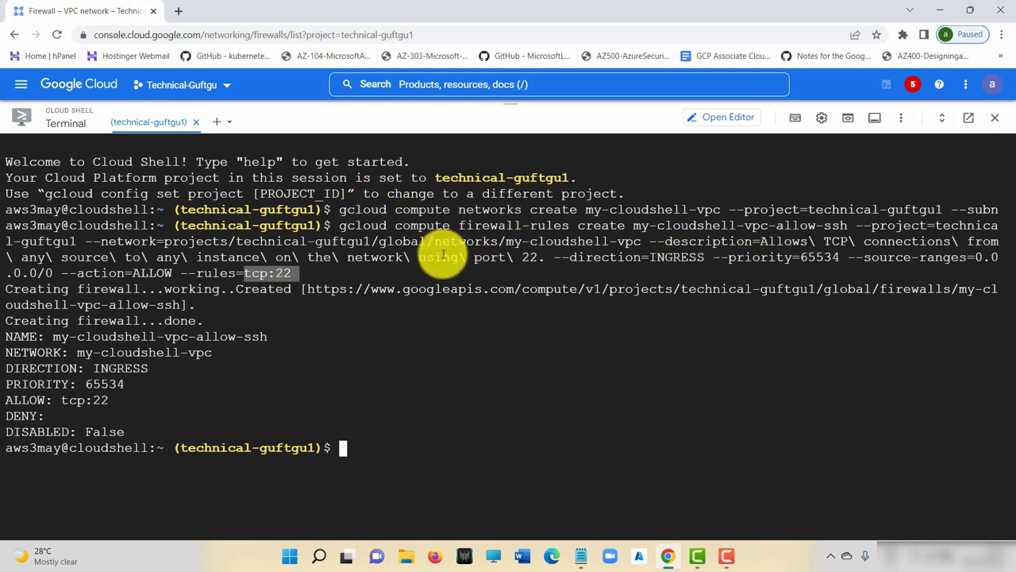
{"action": "scroll", "coordinate": [274, 304], "scroll_direction": "down", "scroll_amount": 2}
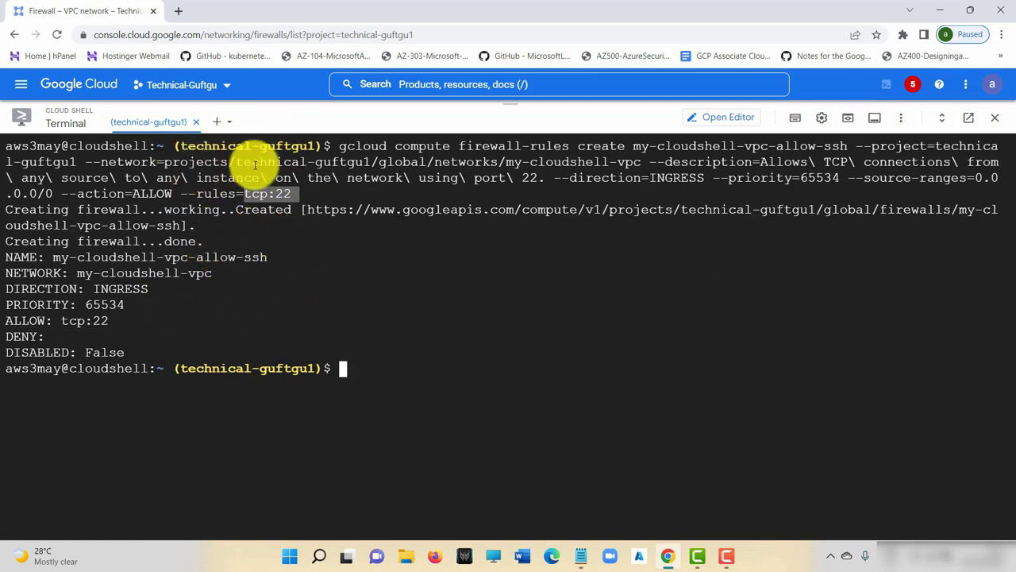
{"action": "scroll", "coordinate": [493, 227], "scroll_direction": "up", "scroll_amount": 2}
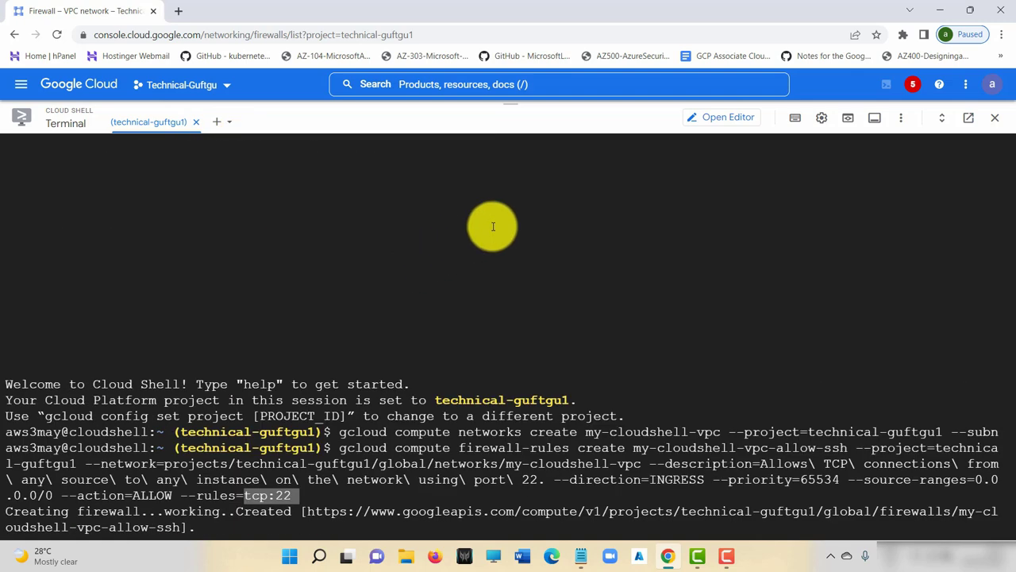
Step: Close Cloud Shell and find my-cloudshell-vpc in the list of VPC networks
{"action": "left_click", "coordinate": [997, 120]}
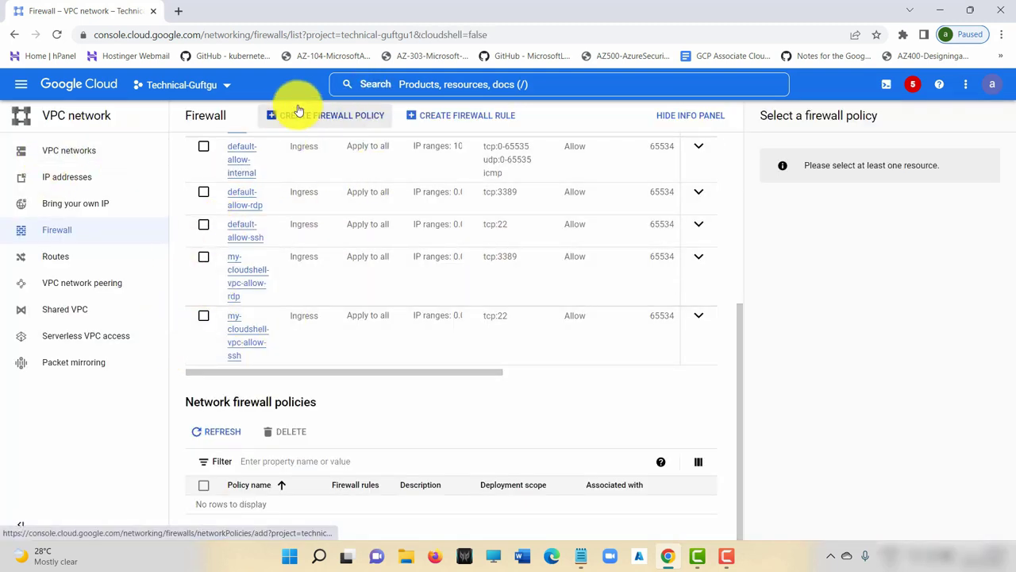
{"action": "left_click", "coordinate": [55, 151]}
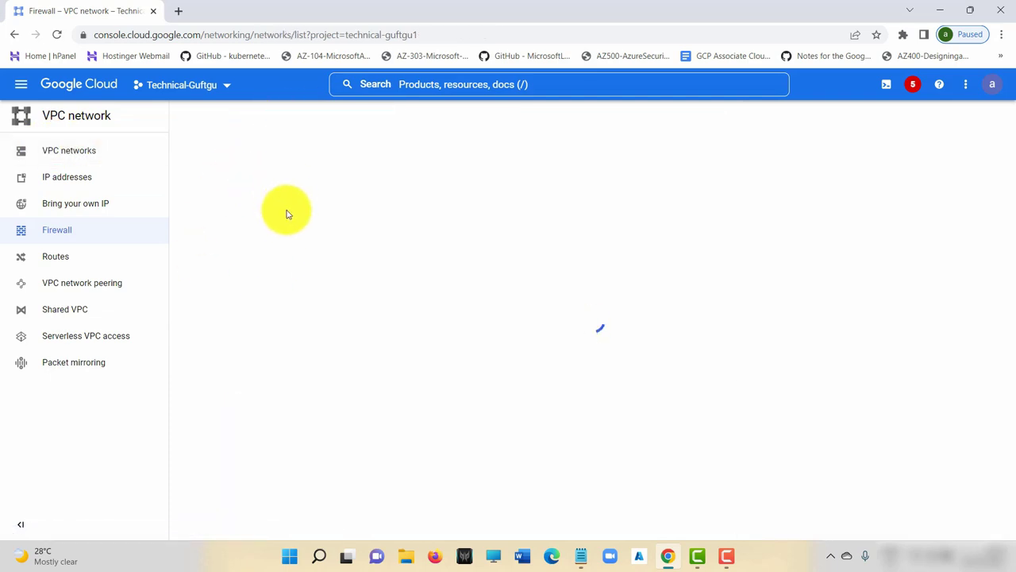
{"action": "scroll", "coordinate": [286, 278], "scroll_direction": "down", "scroll_amount": 15}
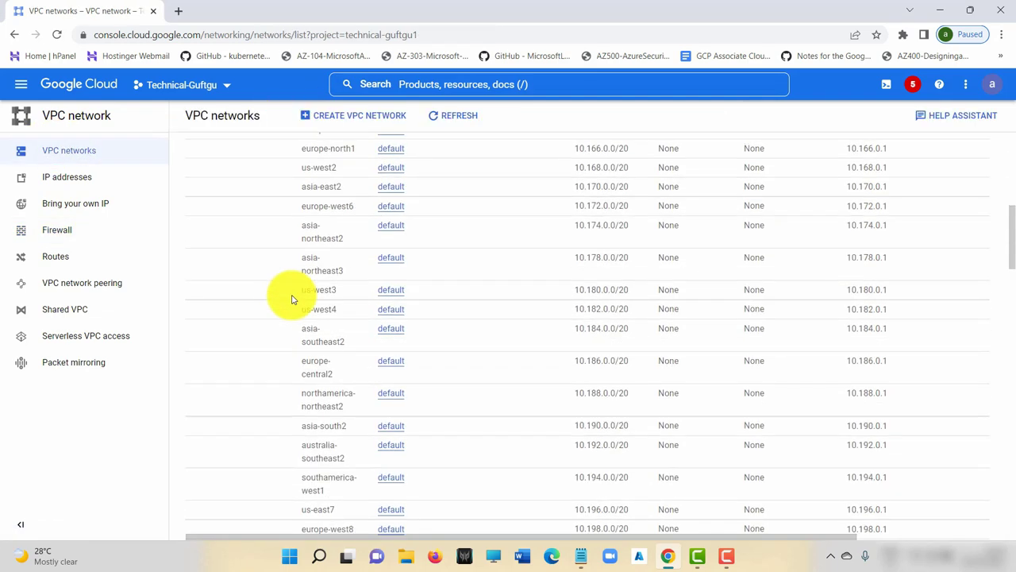
{"action": "scroll", "coordinate": [288, 353], "scroll_direction": "down", "scroll_amount": 12}
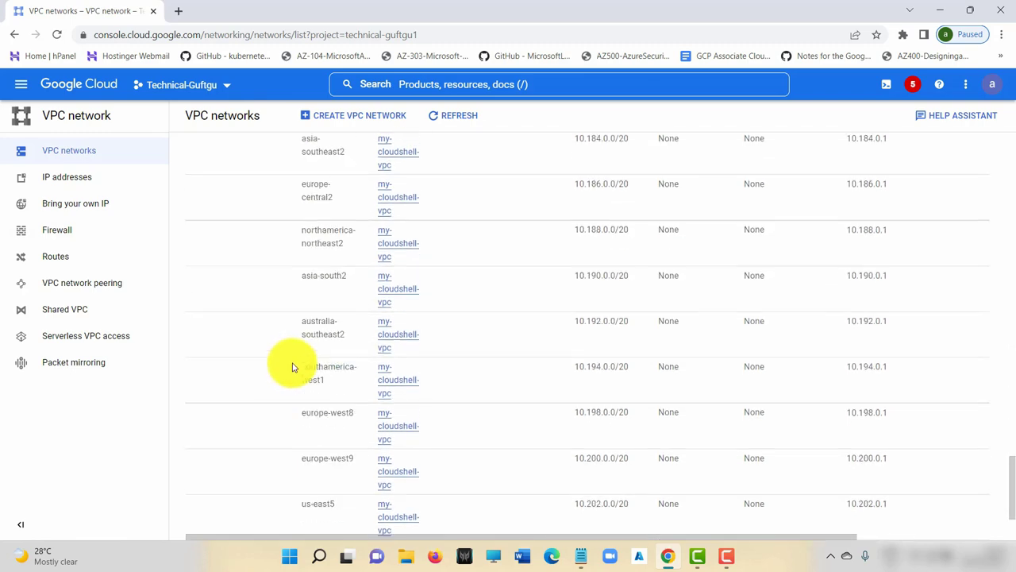
{"action": "scroll", "coordinate": [318, 413], "scroll_direction": "up", "scroll_amount": 12}
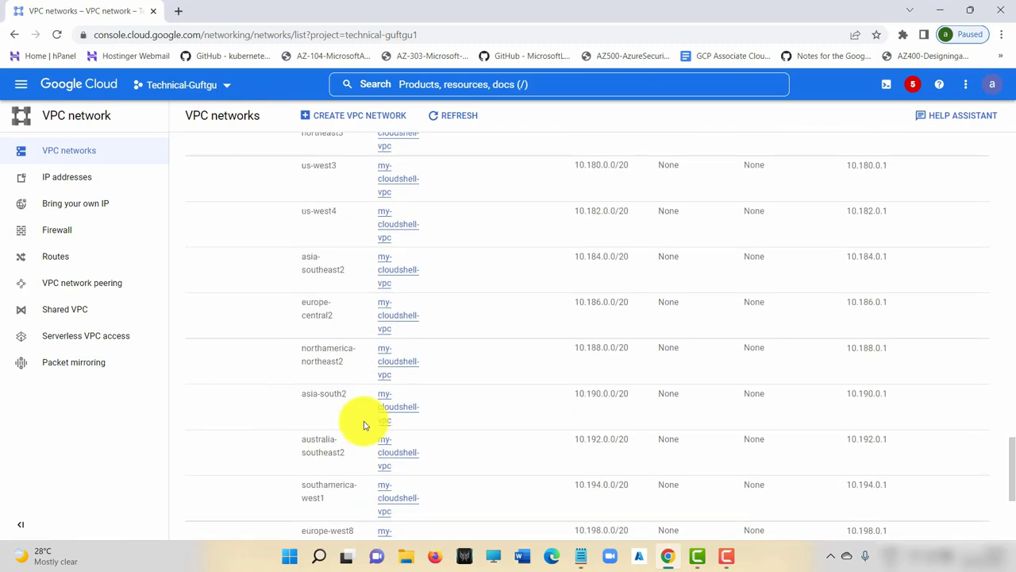
{"action": "scroll", "coordinate": [318, 349], "scroll_direction": "up", "scroll_amount": 10}
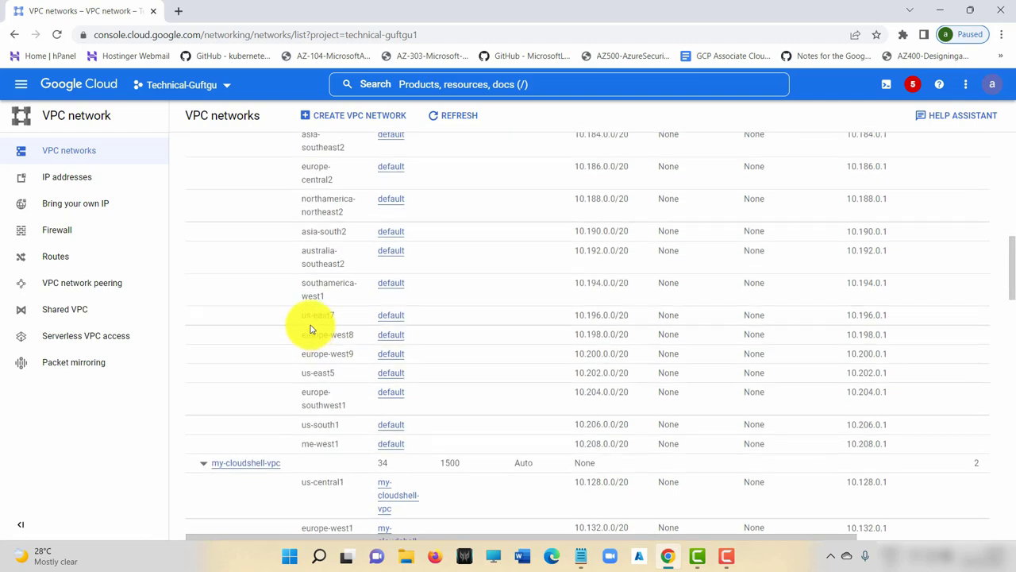
Step: Delete the my-cloudshell-vpc network and refresh the VPC networks list
{"action": "left_click", "coordinate": [243, 465]}
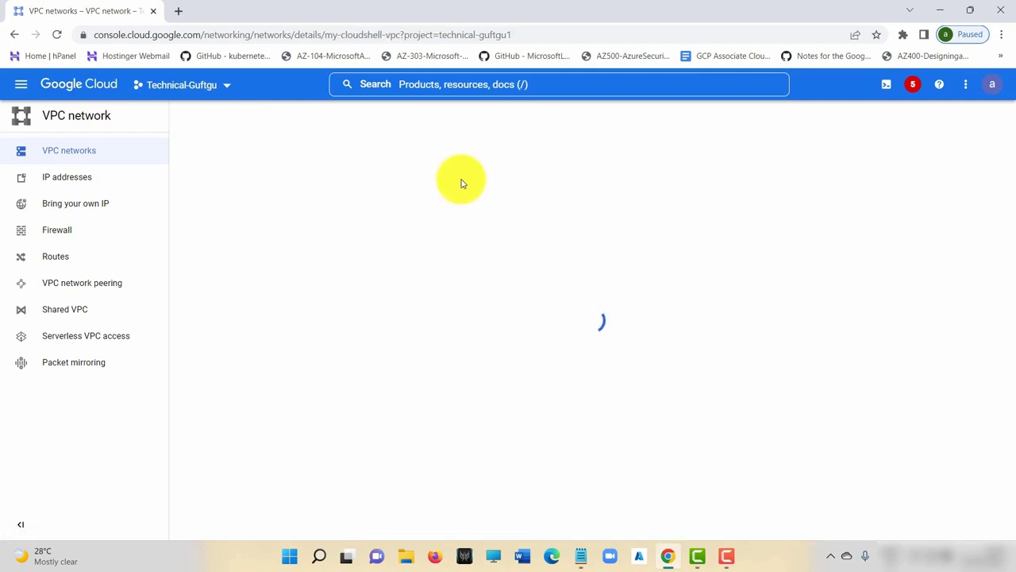
{"action": "left_click", "coordinate": [484, 121]}
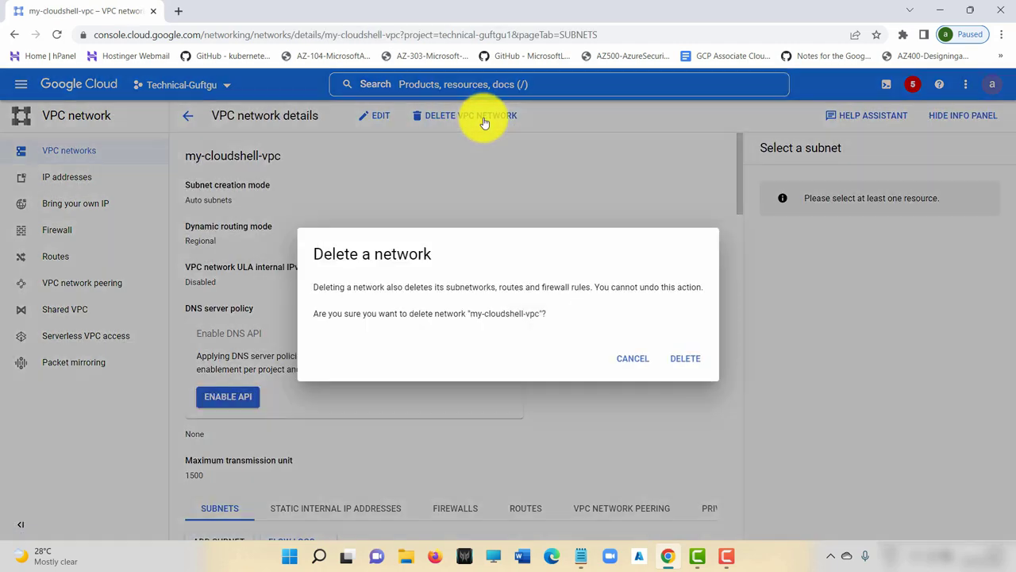
{"action": "left_click", "coordinate": [694, 359]}
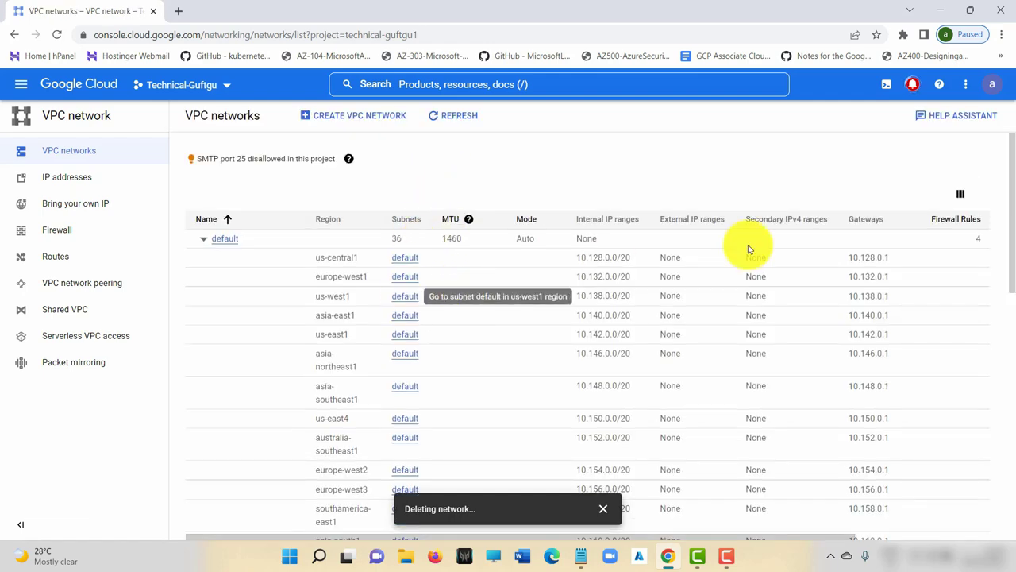
{"action": "scroll", "coordinate": [692, 301], "scroll_direction": "down", "scroll_amount": 8}
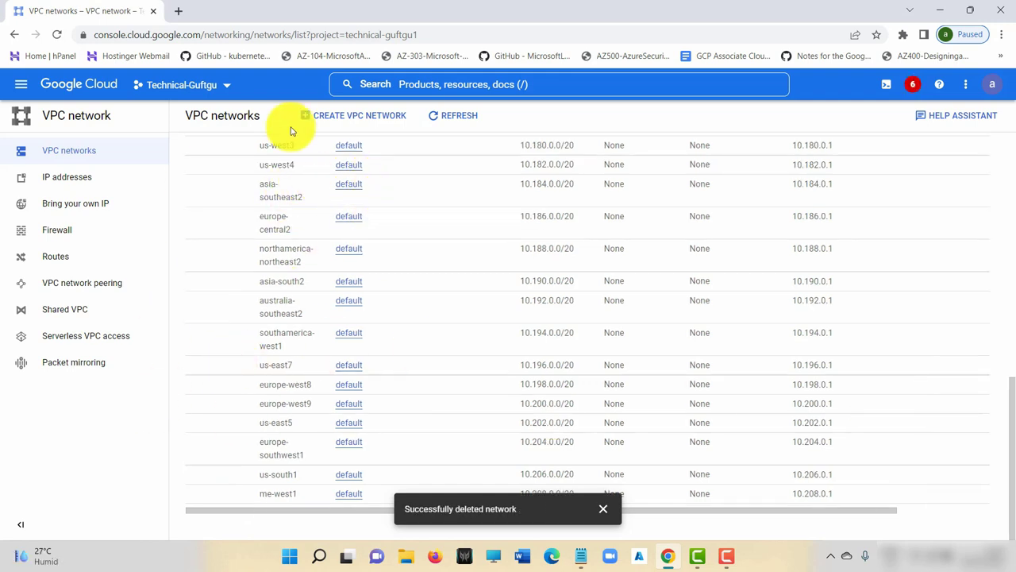
{"action": "left_click", "coordinate": [467, 117]}
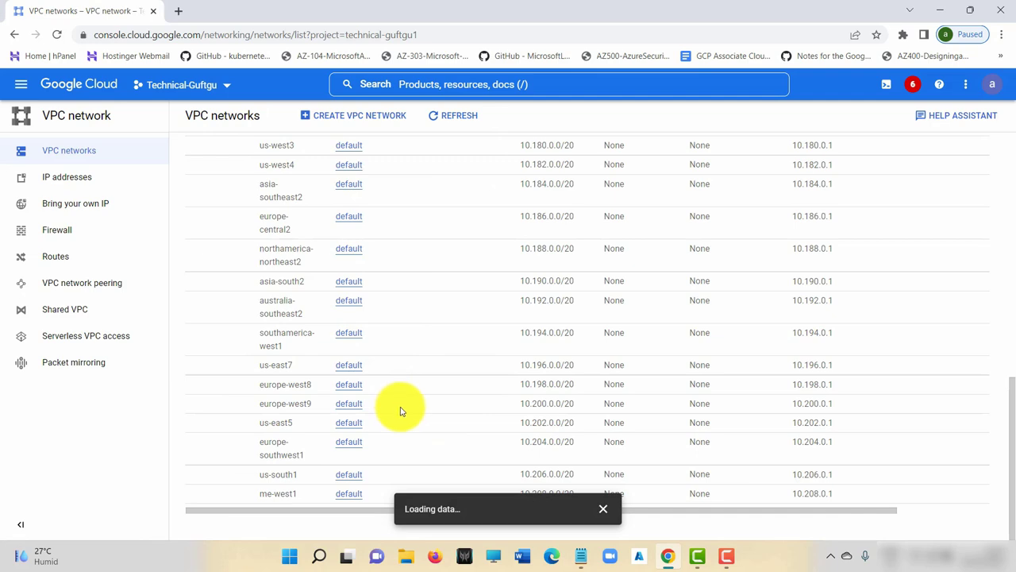
Step: On the Firewall page, select my-cloudshell-vpc-allow-rdp and my-cloudshell-vpc-allow-ssh and request deletion of both rules
{"action": "left_click", "coordinate": [76, 236]}
{"action": "scroll", "coordinate": [301, 369], "scroll_direction": "down", "scroll_amount": 5}
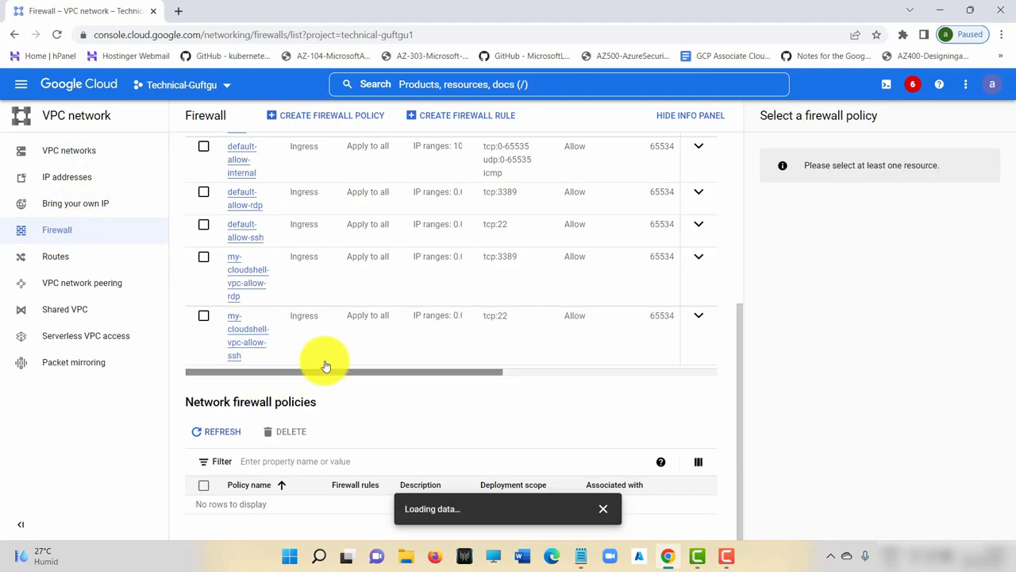
{"action": "left_click", "coordinate": [204, 259]}
{"action": "left_click", "coordinate": [204, 317]}
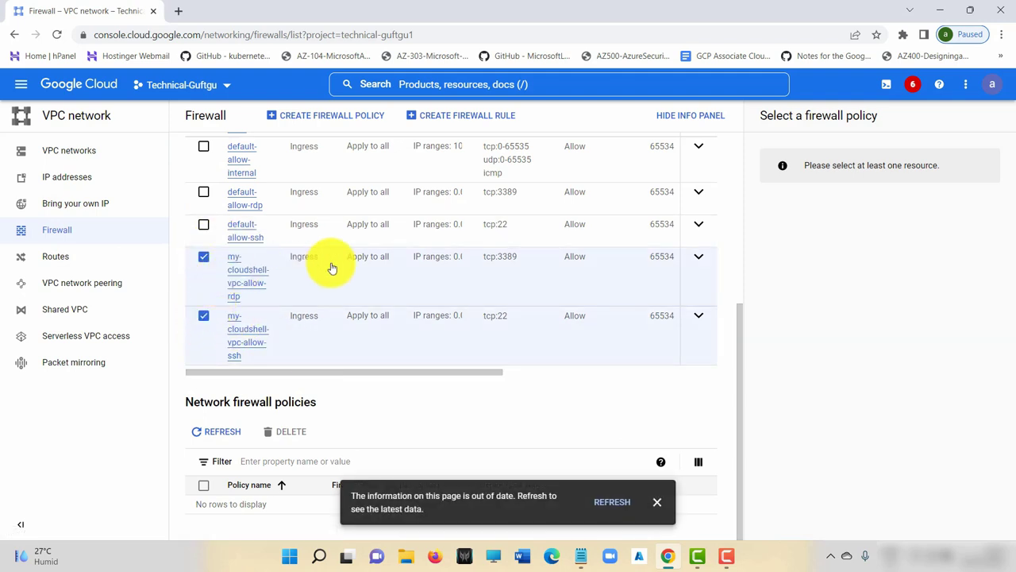
{"action": "scroll", "coordinate": [408, 222], "scroll_direction": "up", "scroll_amount": 3}
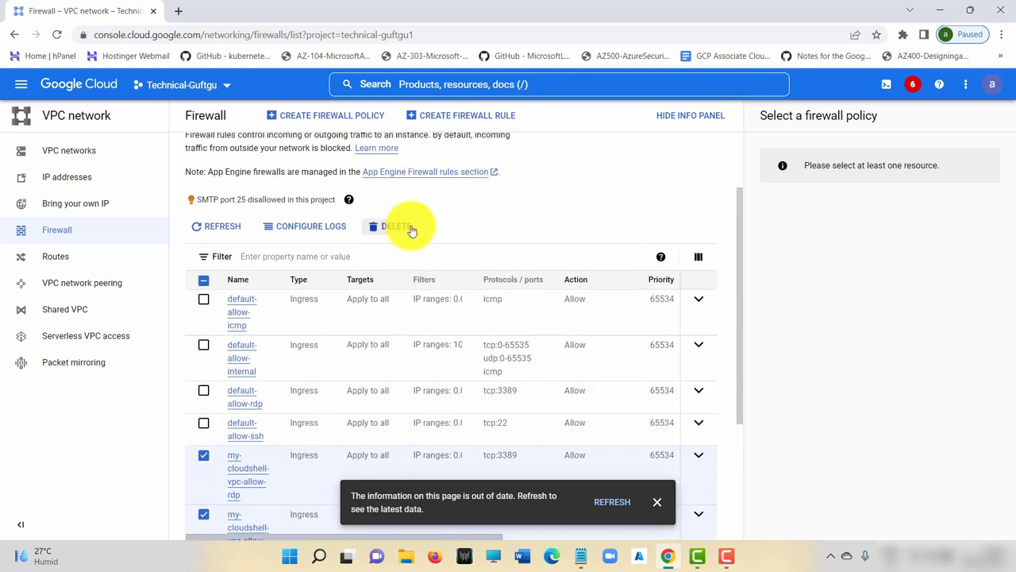
{"action": "left_click", "coordinate": [394, 226]}
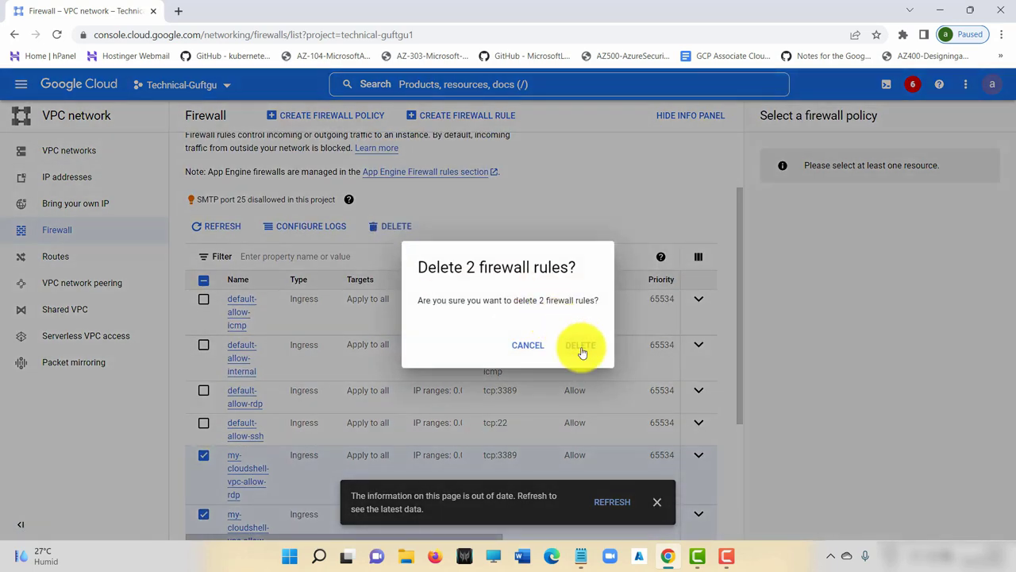